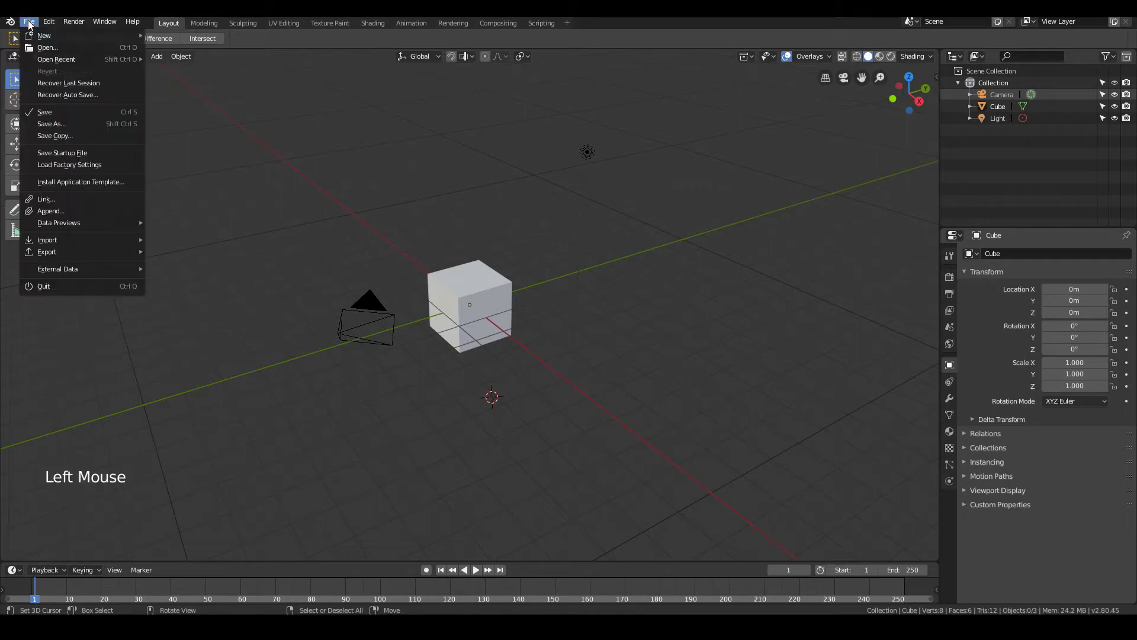
Open the recently used file table.blend
mouse_move(56, 57)
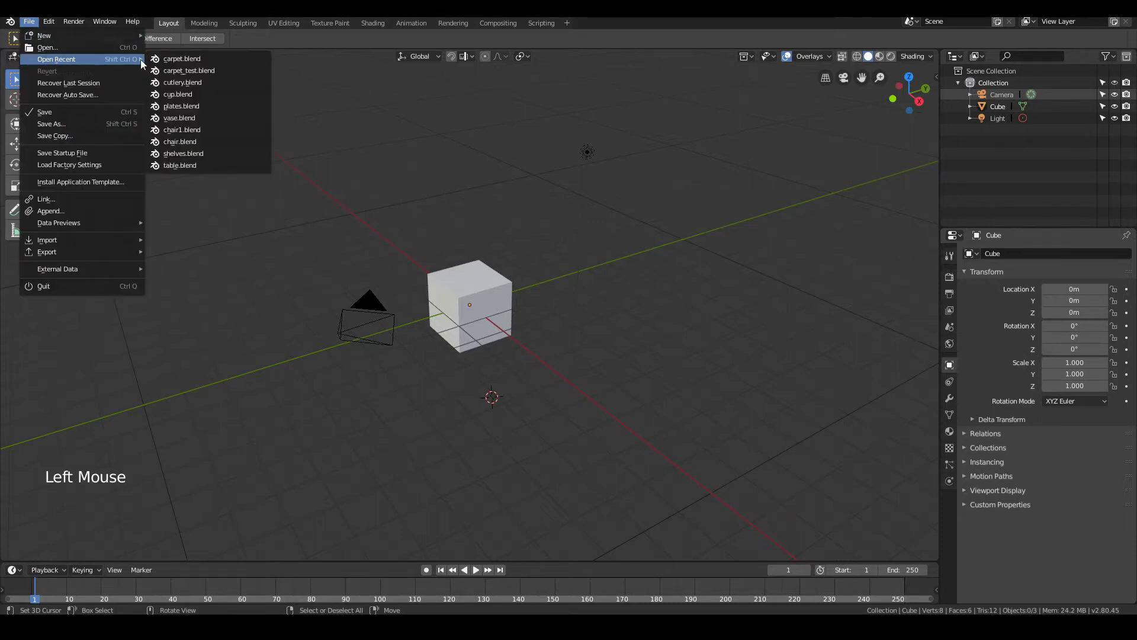
left_click(195, 165)
scroll(497, 312, "down", 3)
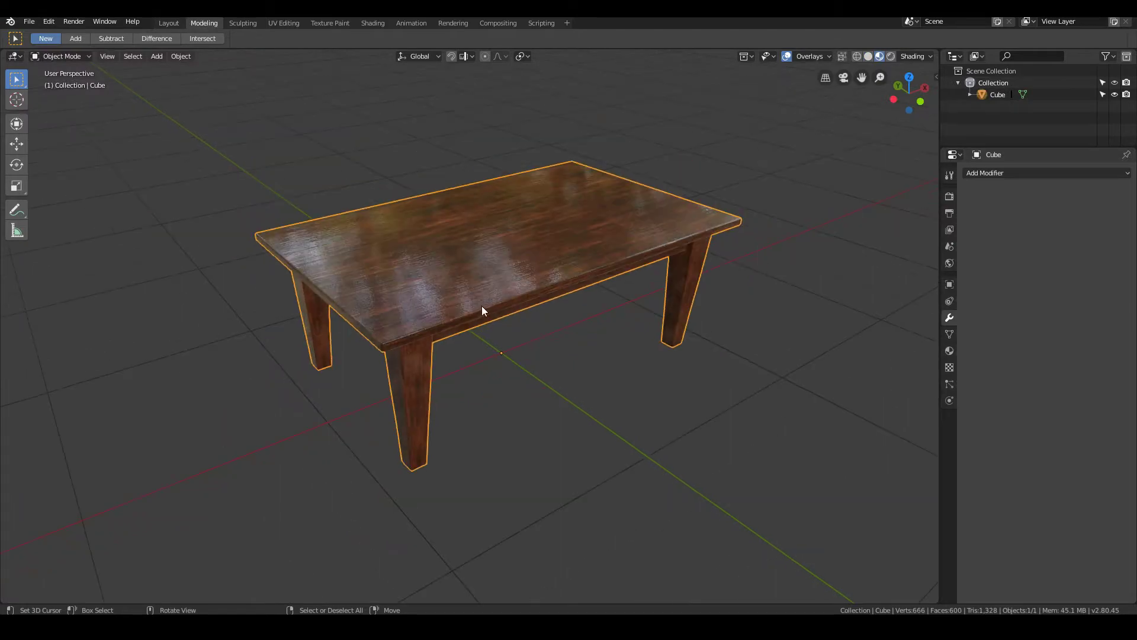
middle_click_drag(482, 309, 442, 315)
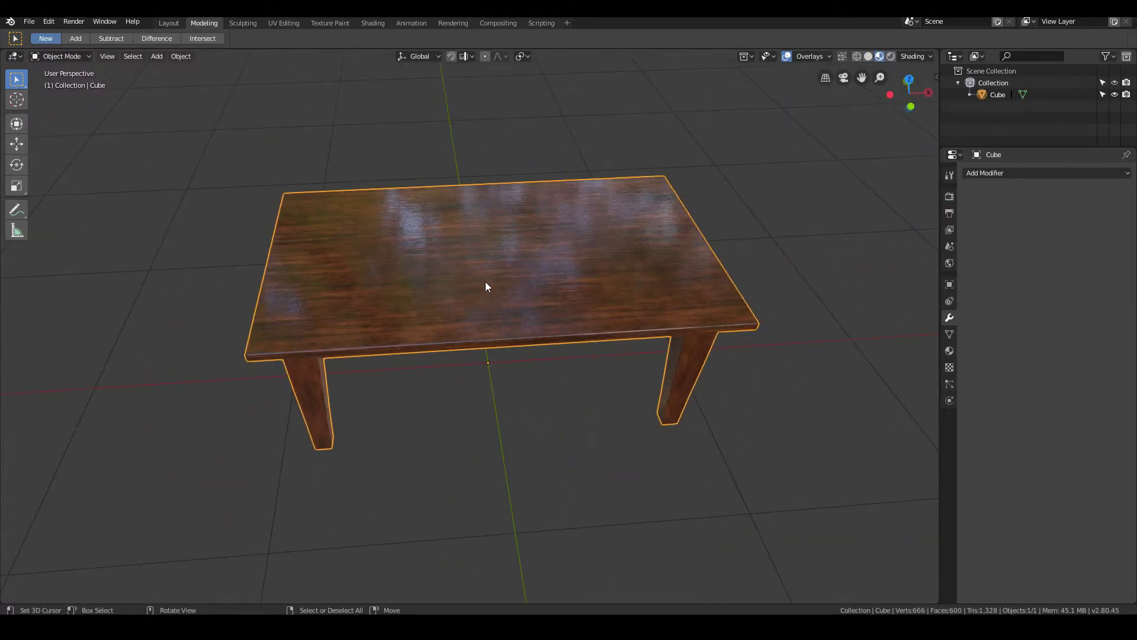
Rename the table object Dining Table and save the file
left_click(997, 95)
double_click(998, 94)
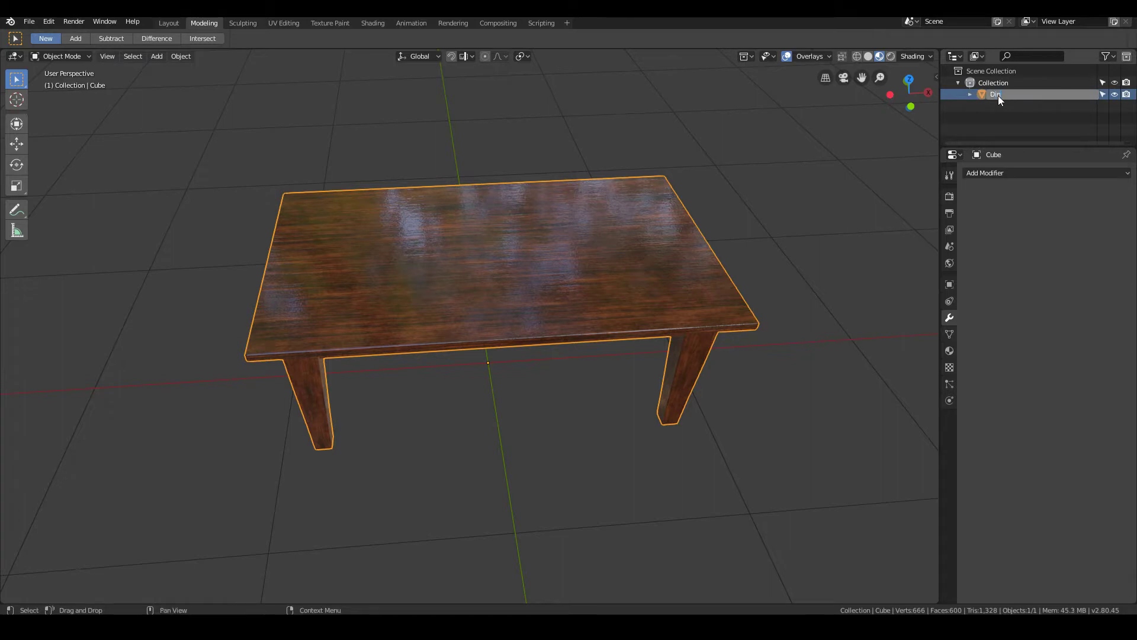
type("Dining Table")
key("Return")
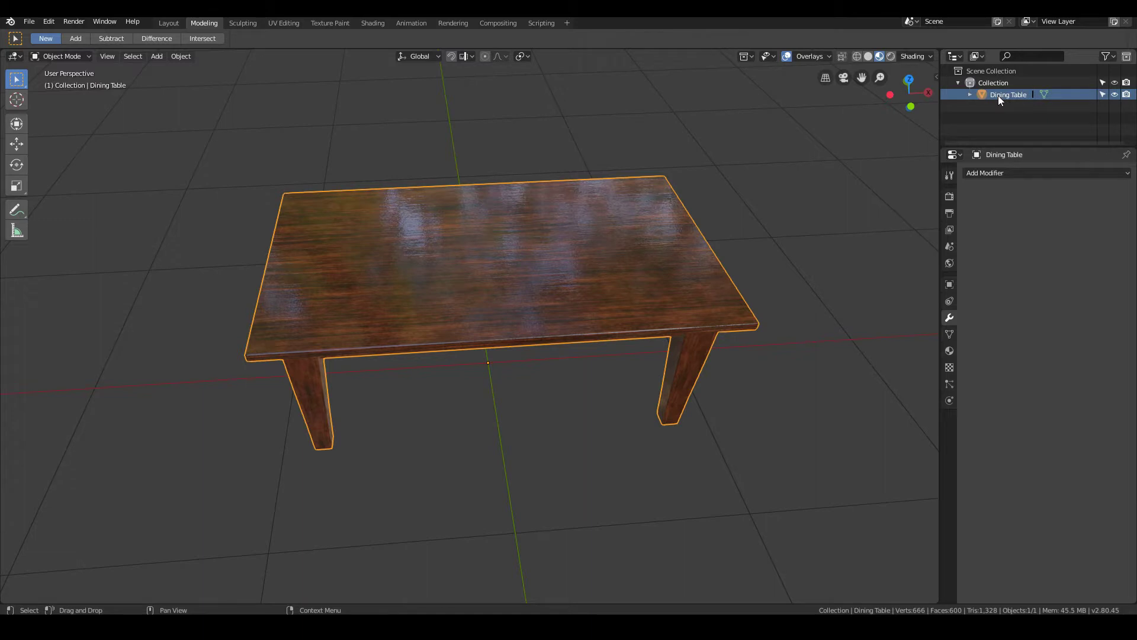
left_click(31, 22)
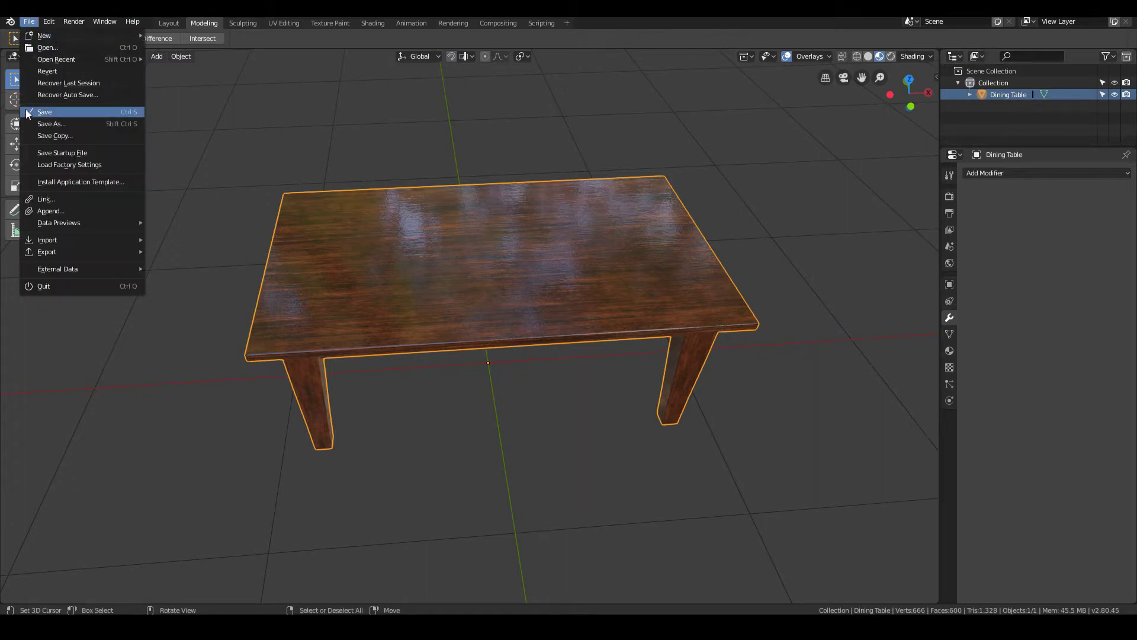
left_click(28, 111)
Open the recently used file chair.blend
left_click(27, 24)
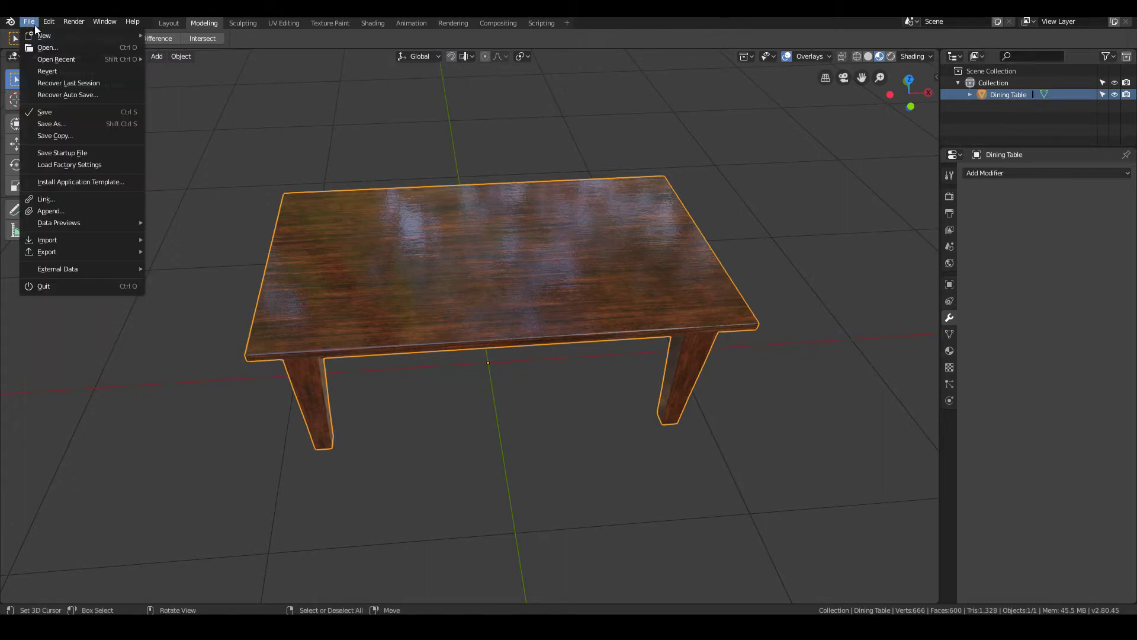
mouse_move(59, 58)
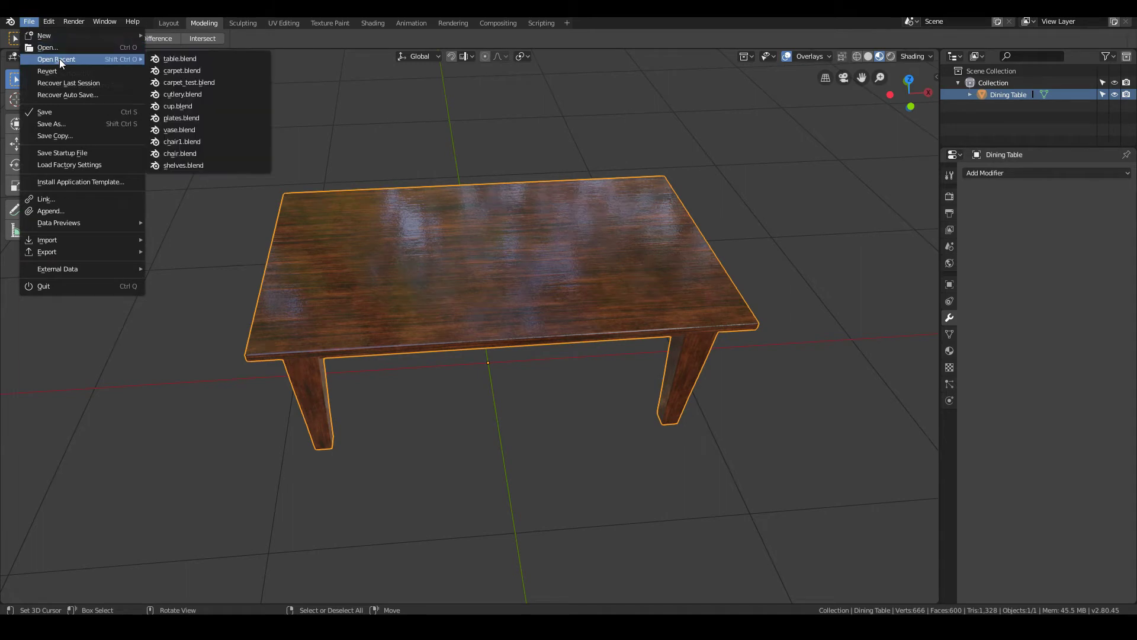
left_click(179, 151)
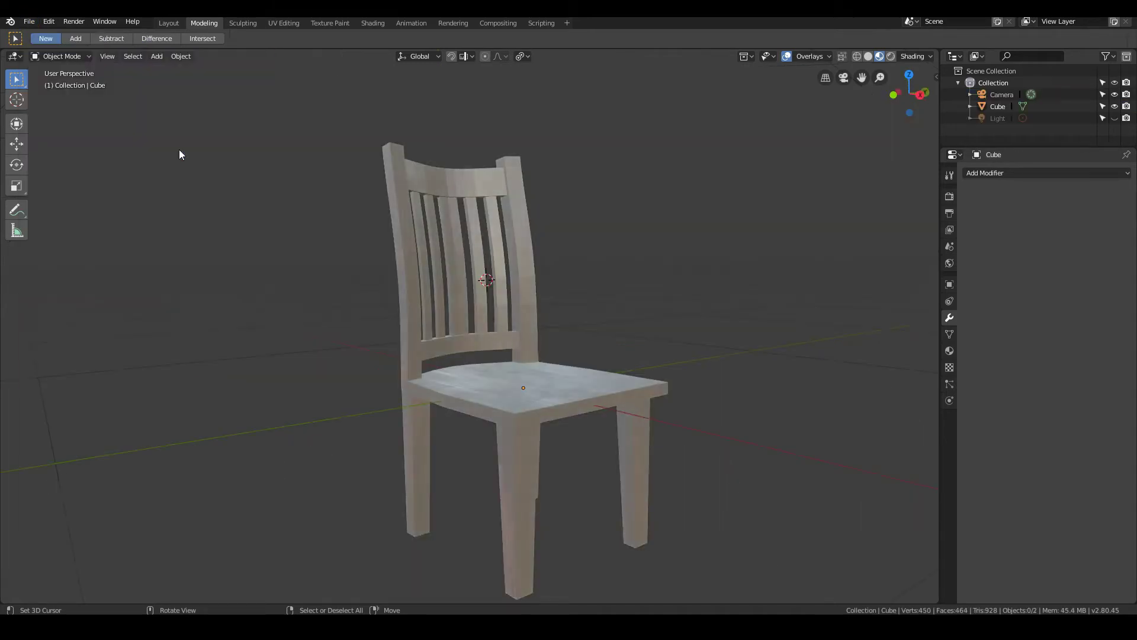
Rename the chair's mesh object Wooden Chair and save the file
left_click(1000, 106)
type("C")
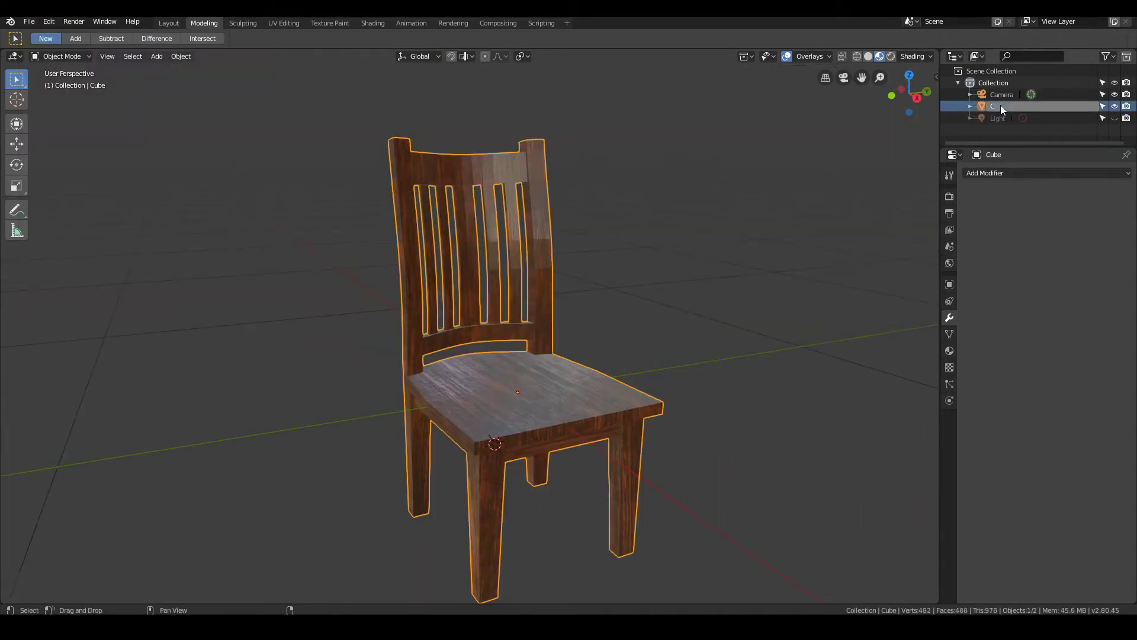
type("hair")
key("Return")
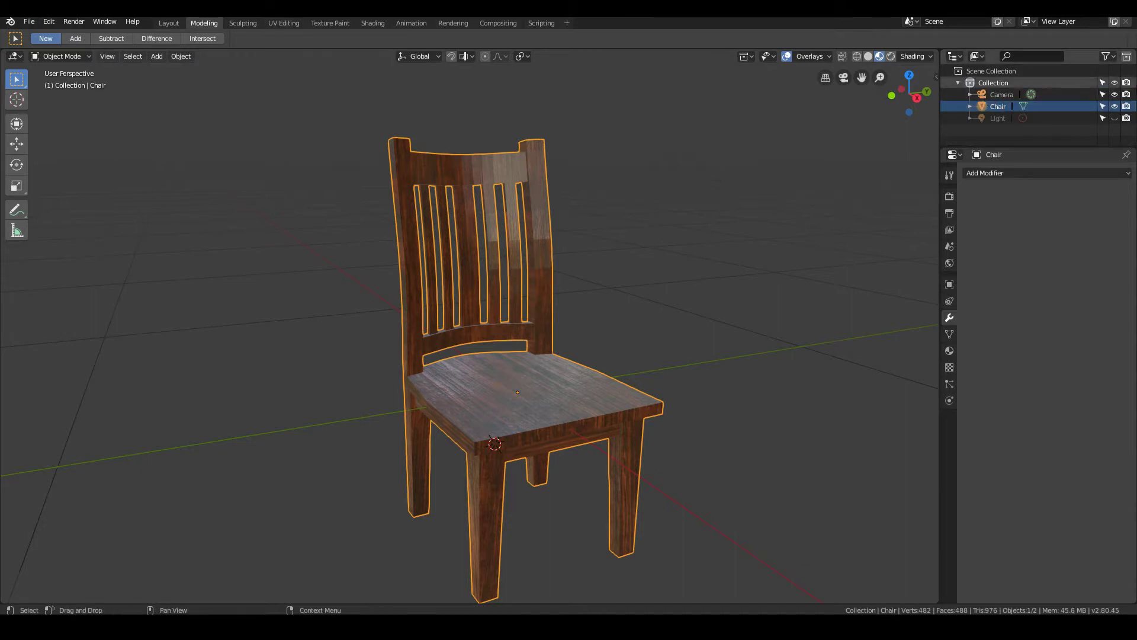
double_click(993, 105)
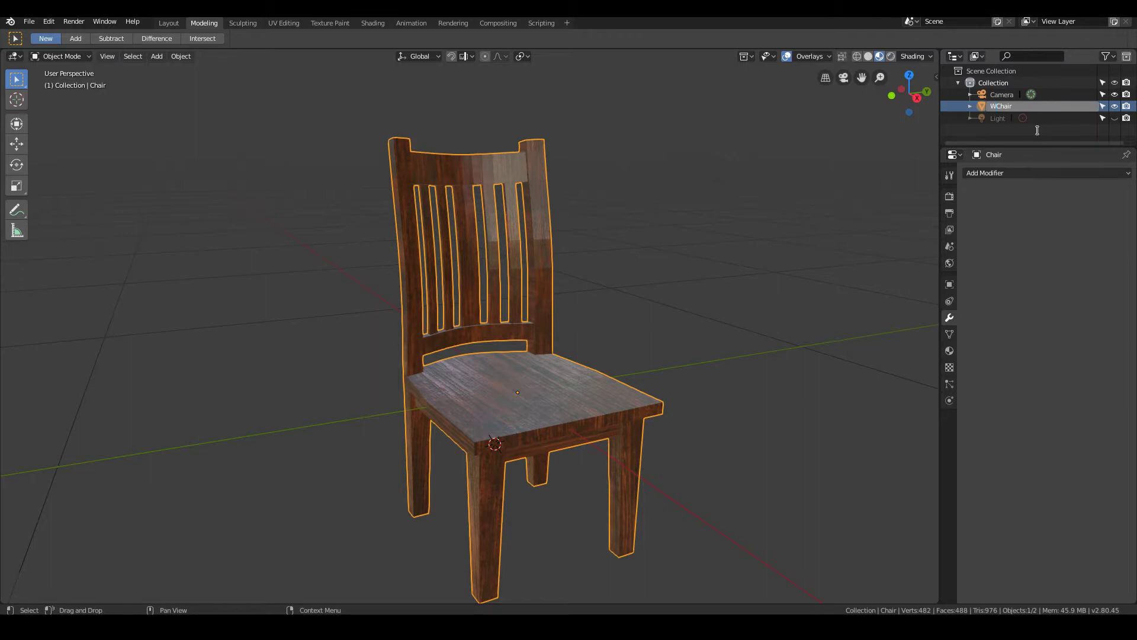
key("Return")
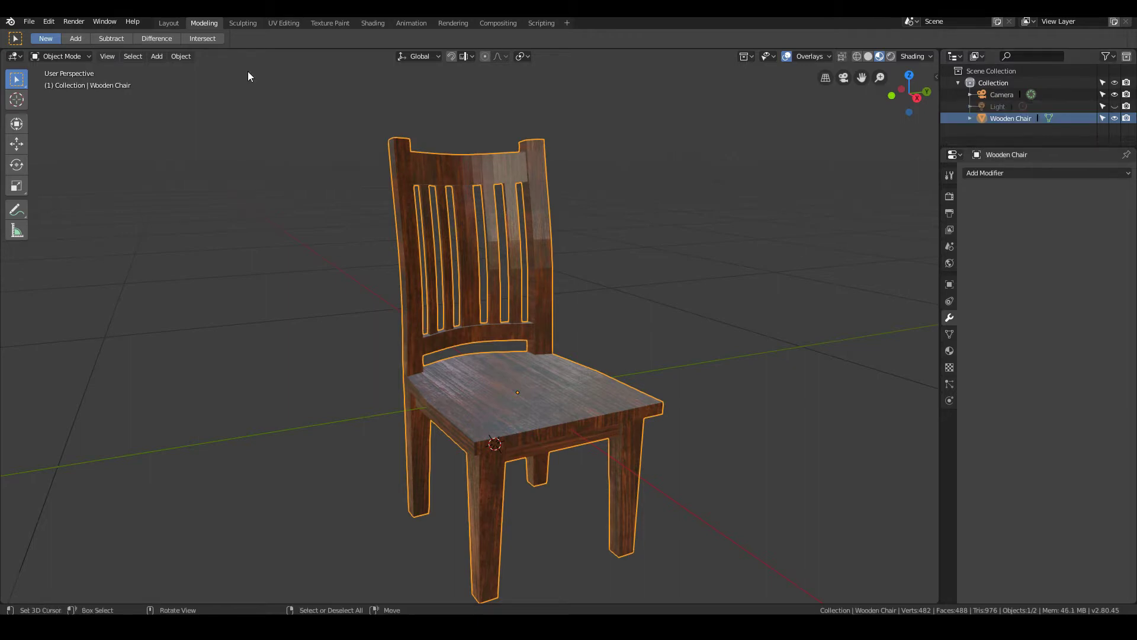
left_click(35, 24)
left_click(47, 114)
middle_click_drag(326, 334, 332, 335)
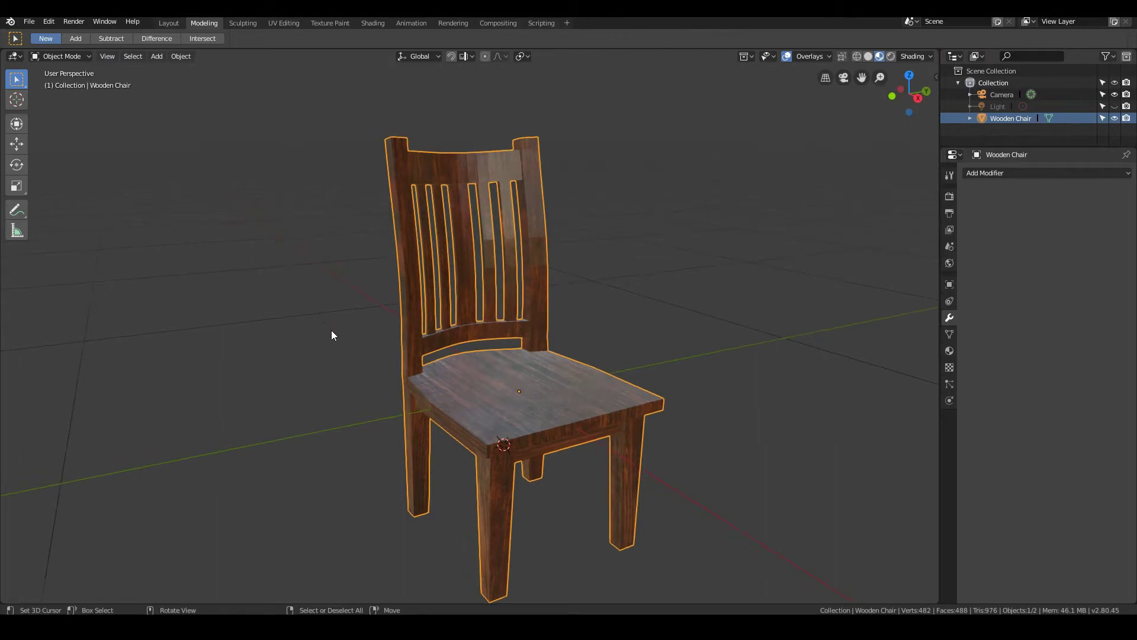
Open chair.blend from the Modeling folder and rename its mesh object Wooden Chair
left_click(30, 24)
left_click(40, 46)
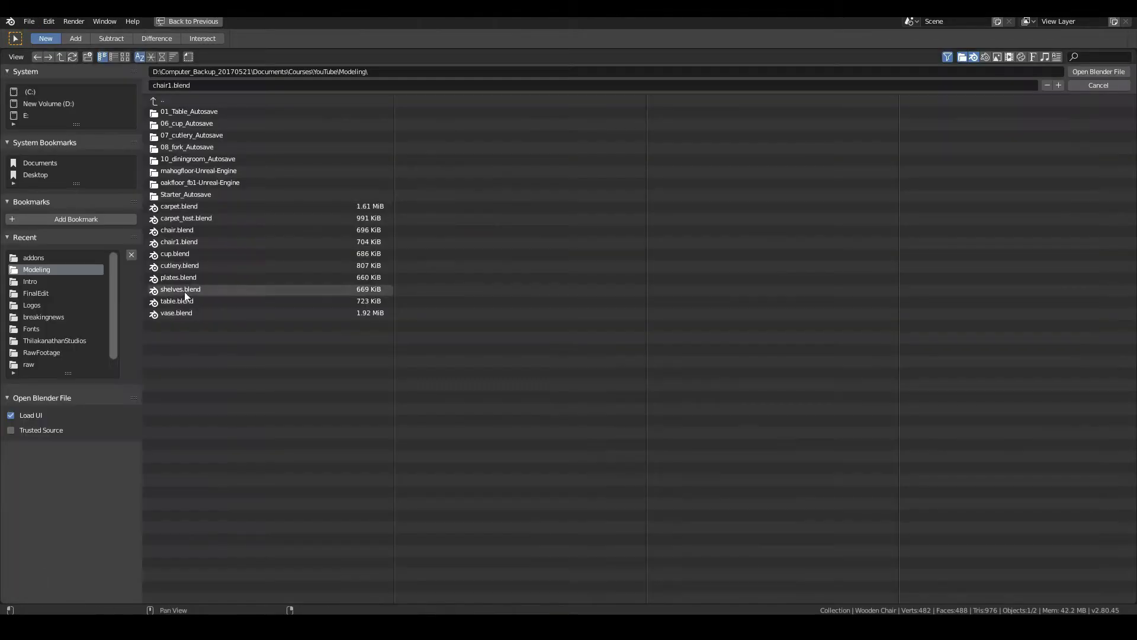
double_click(183, 291)
middle_click_drag(228, 300, 264, 304)
double_click(998, 106)
type("Wooden Chair")
key("Return")
Open the recently used file shelves.blend and rename the bookcase object Shelf
left_click(28, 22)
mouse_move(71, 59)
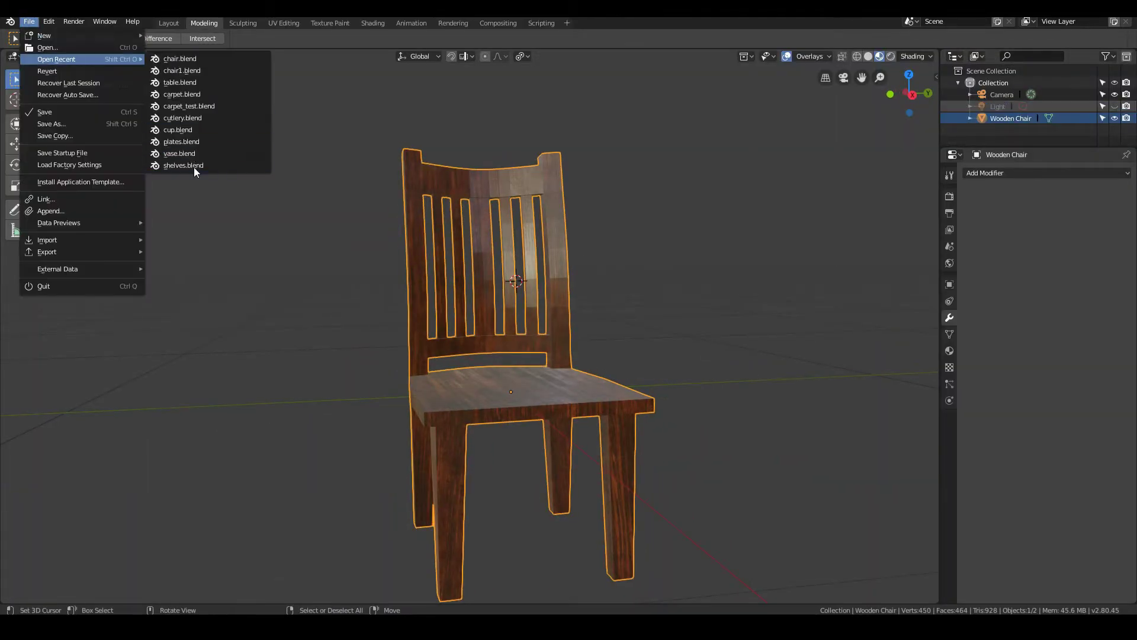
left_click(193, 167)
double_click(998, 95)
type("Shelf")
key("Return")
scroll(533, 296, "down", 6)
middle_click_drag(473, 296, 504, 314)
scroll(1007, 107, "down", 1)
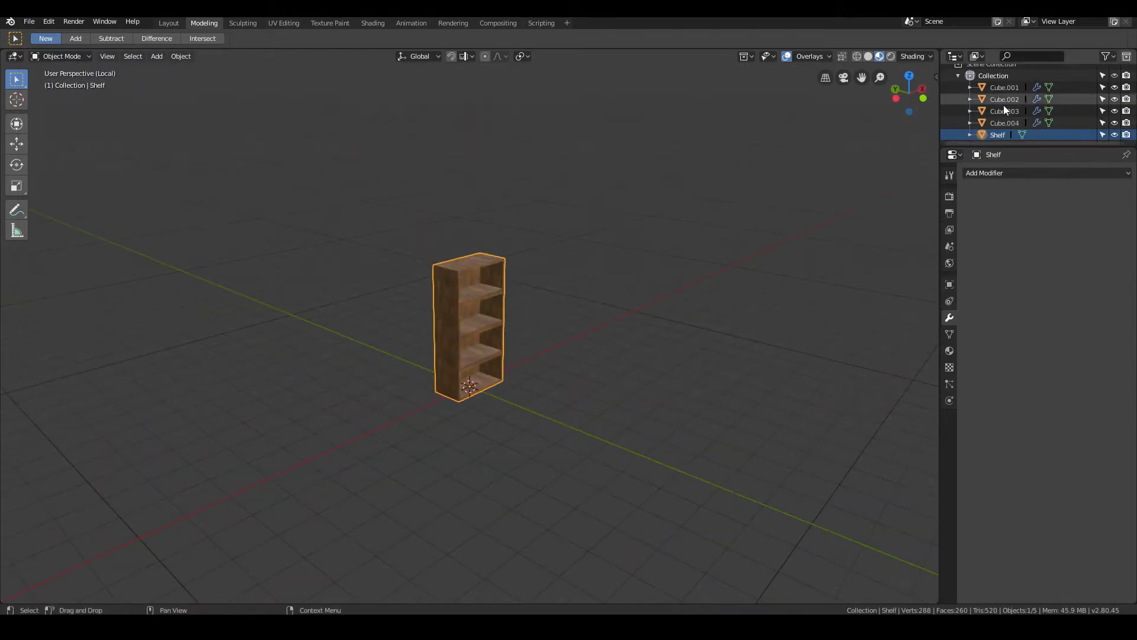
left_click(29, 21)
mouse_move(74, 58)
scroll(508, 409, "down", 8)
scroll(508, 409, "up", 9)
left_click_drag(1066, 143, 1083, 144)
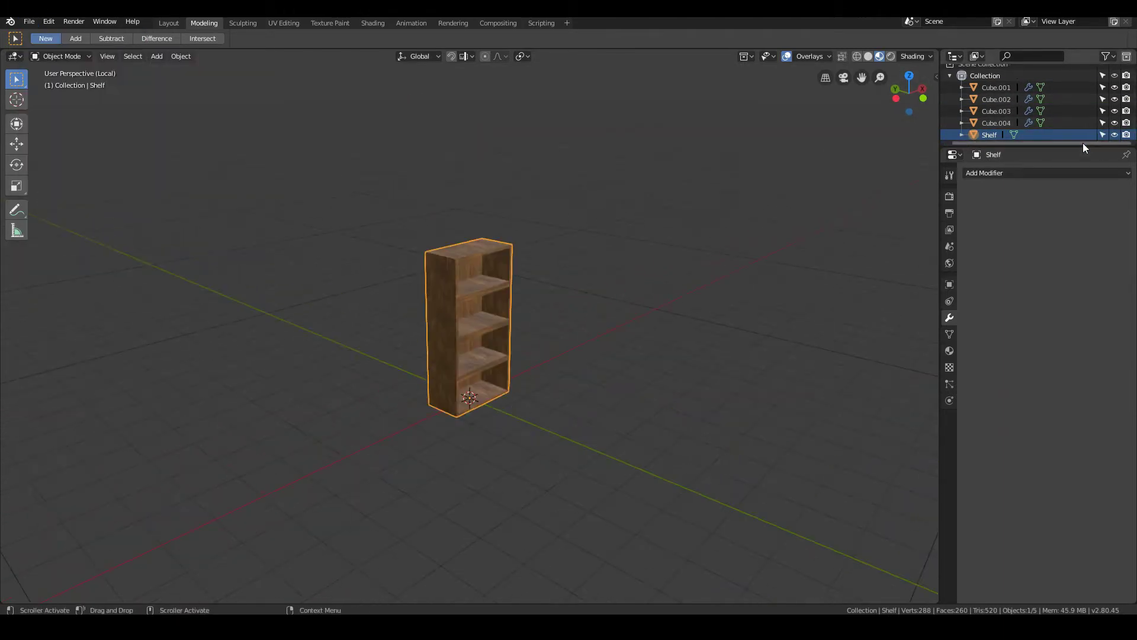
scroll(521, 326, "up", 1)
Open vase.blend and rename its three vase objects Vase1, Vase2 and Vase3
left_click(29, 23)
left_click(55, 47)
double_click(217, 312)
scroll(533, 308, "down", 2)
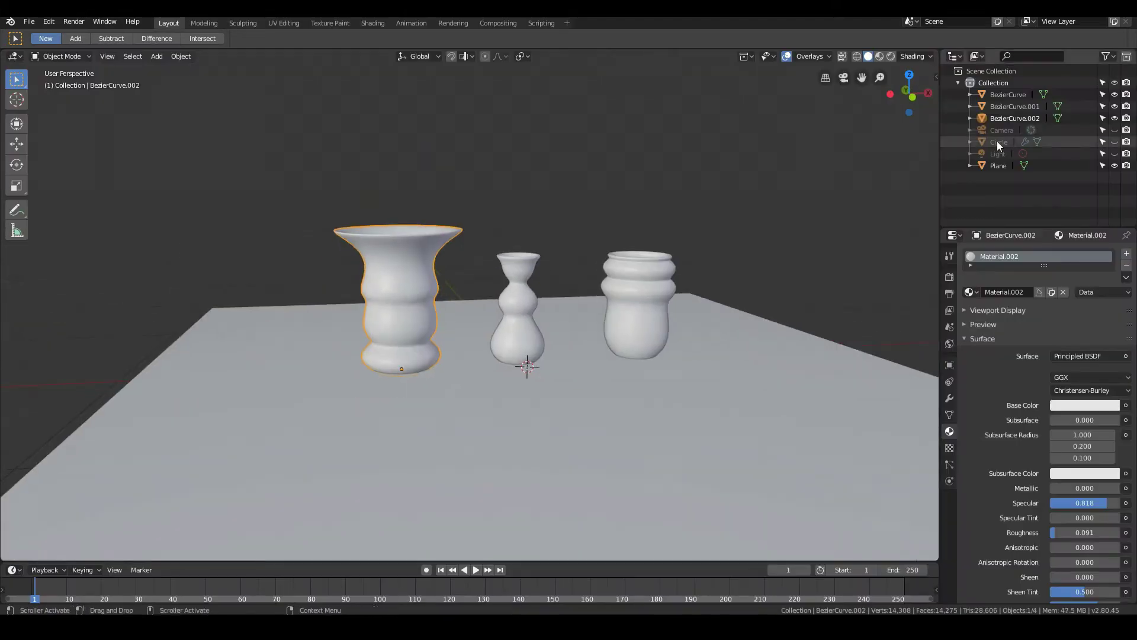
left_click(1016, 106)
left_click(1015, 96)
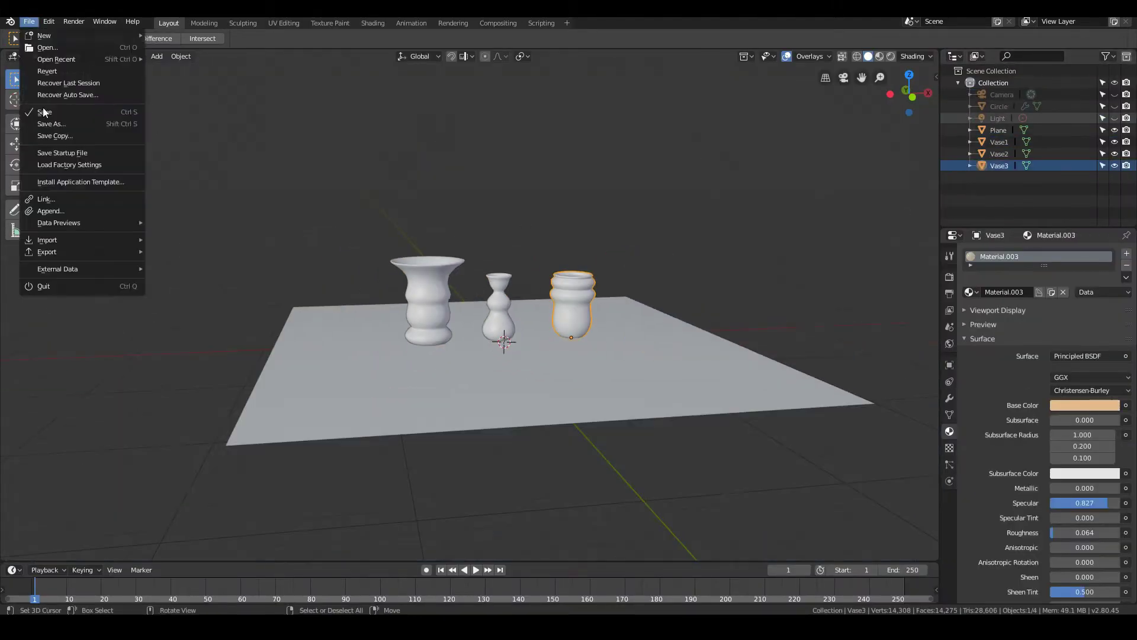
Open plates.blend and rename the flat plate's curve object Plate
left_click(47, 49)
double_click(180, 289)
scroll(337, 329, "down", 4)
middle_click_drag(337, 284, 356, 329)
double_click(1017, 75)
type("Plate")
key("Return")
Rename the middle bowl's curve object Bowl and the biggest bowl's curve object Large Bowl
right_click(542, 184)
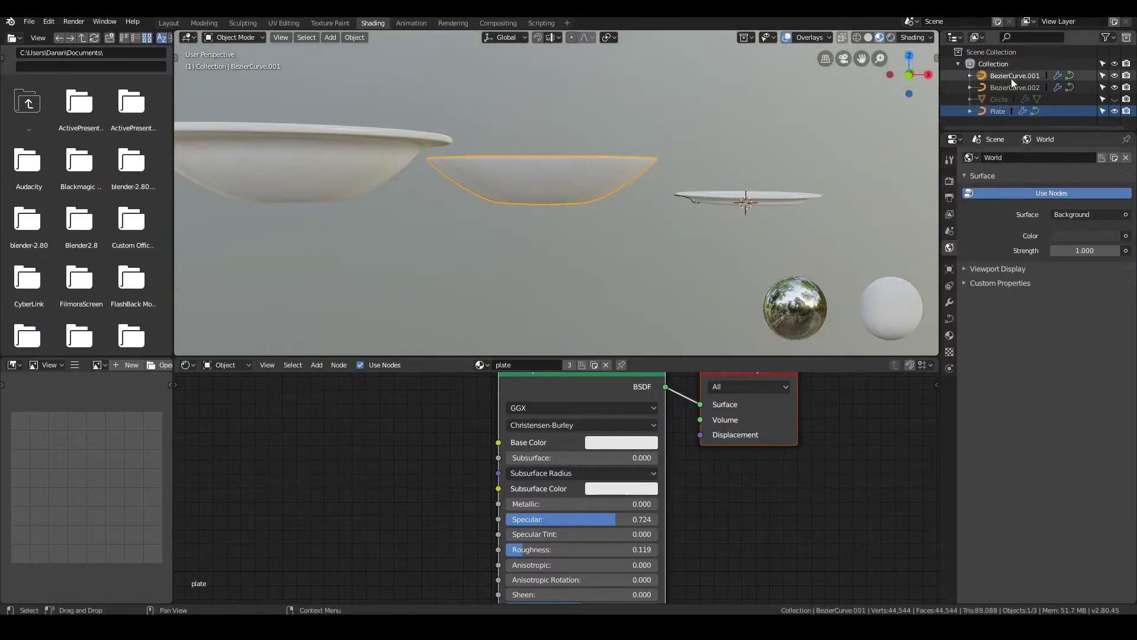
double_click(1011, 77)
type("Bowl")
key("Return")
double_click(1008, 76)
type("Large Bowl")
key("Return")
Open cutlery.blend and name the spoon object Spoon
left_click(28, 22)
left_click(54, 49)
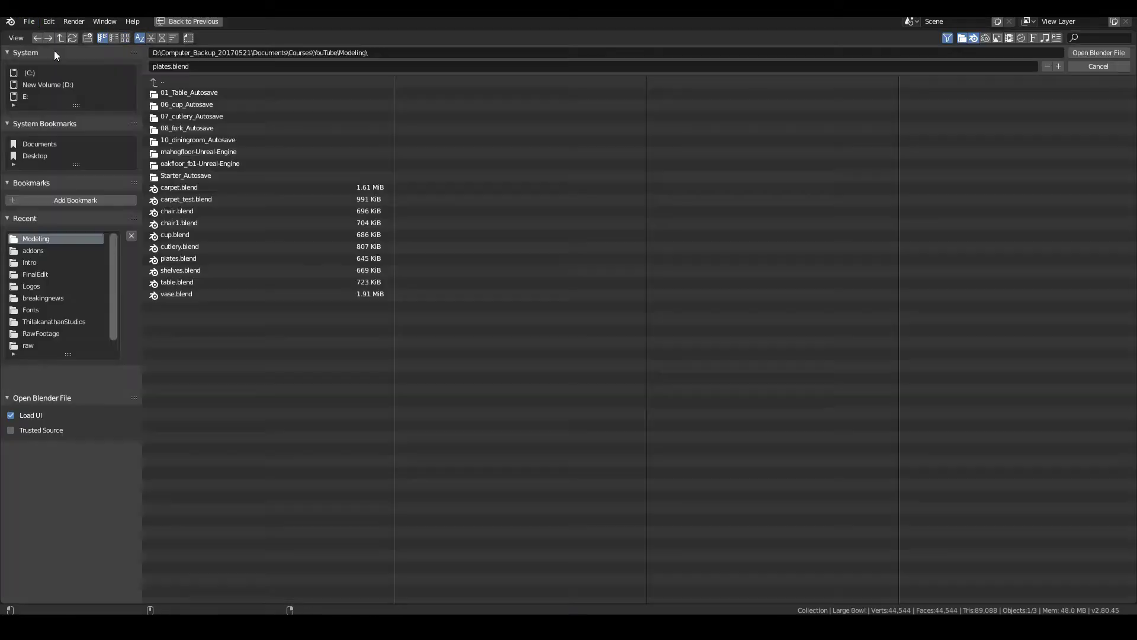
double_click(179, 246)
left_click(1003, 113)
Open cup.blend and rename the mug object Coffee Cup
left_click(29, 21)
left_click(48, 48)
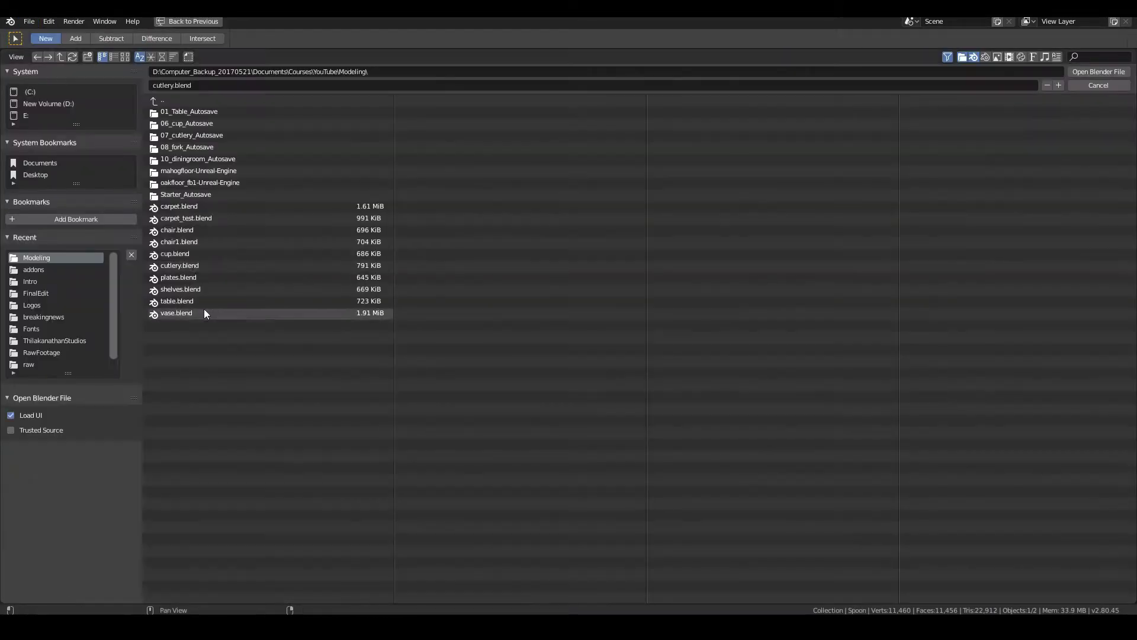
double_click(187, 255)
double_click(1017, 77)
type("Coffee Cup")
key("Return")
Look through the Modeling folder and its parent folder for further Blender files
left_click(29, 23)
scroll(533, 202, "down", 5)
left_click(33, 24)
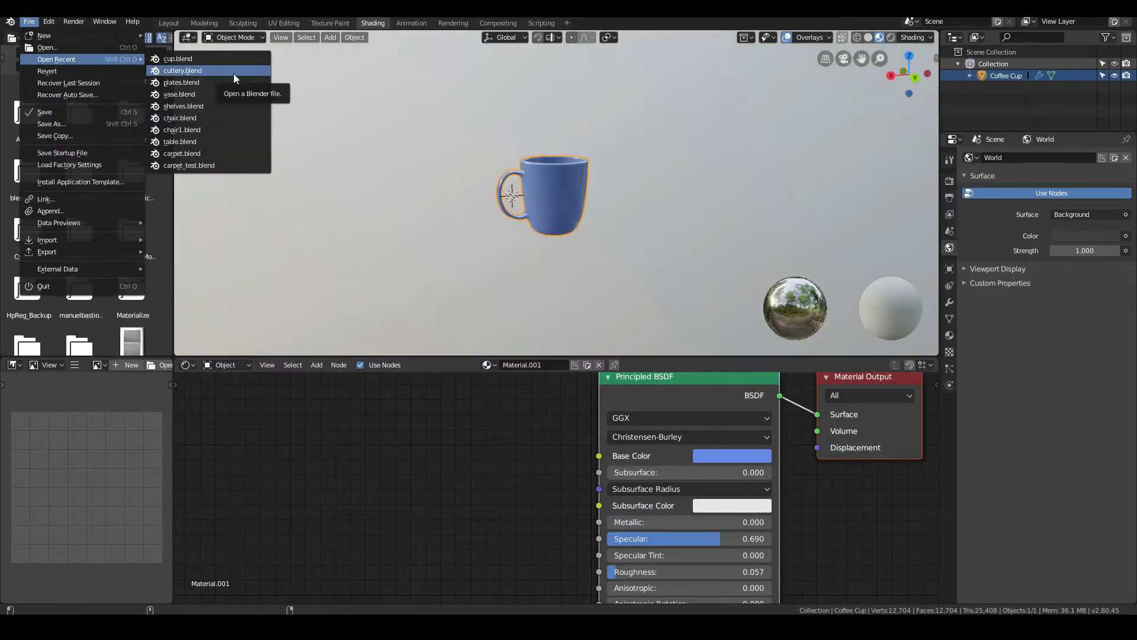
left_click(47, 48)
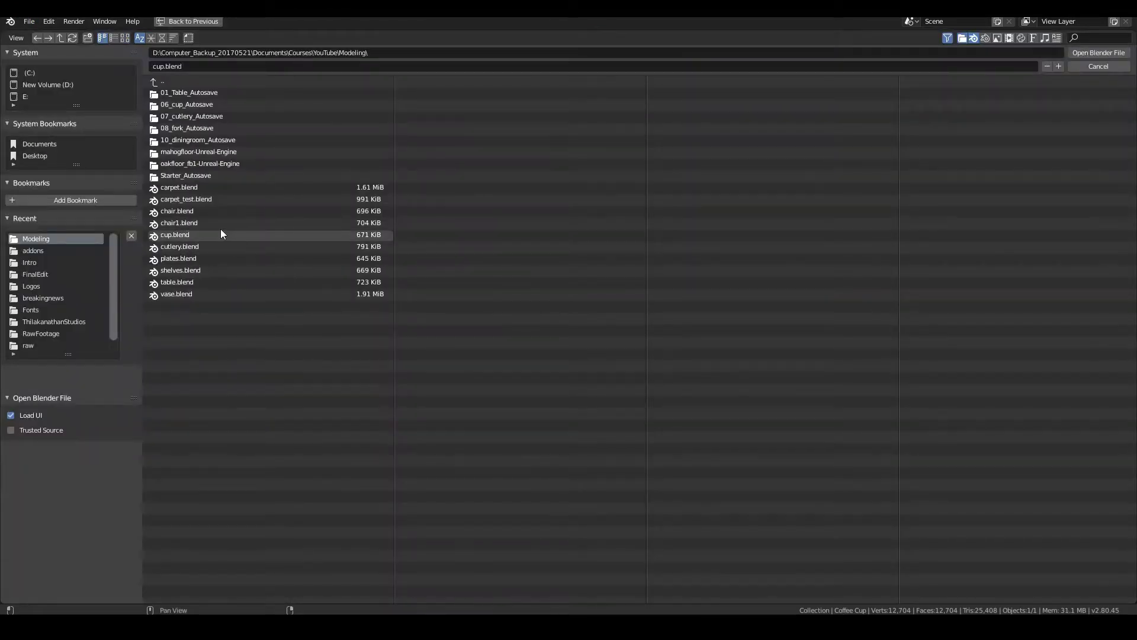
left_click(29, 22)
left_click(47, 49)
left_click(161, 81)
left_click(161, 81)
left_click(183, 141)
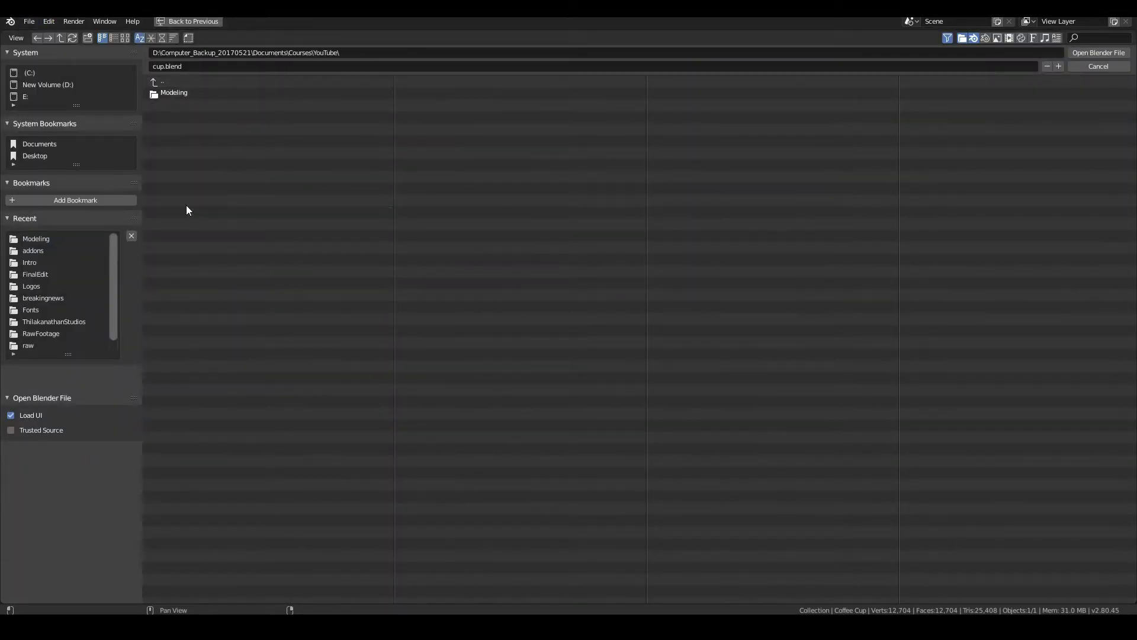
left_click(174, 93)
double_click(376, 265)
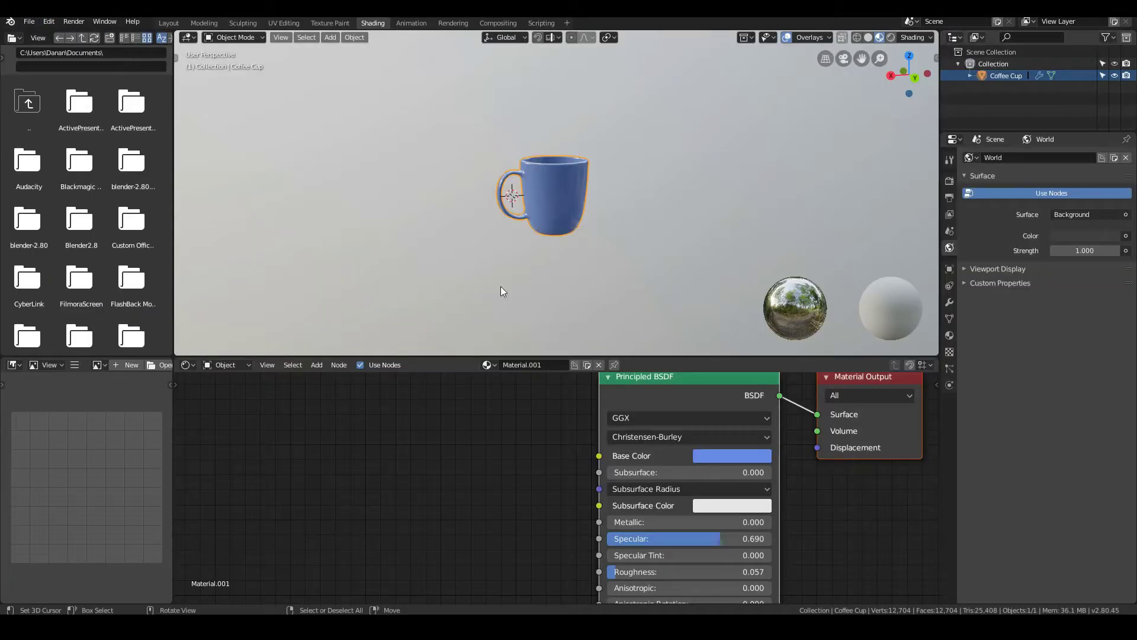
Create a new file from the General template
left_click(29, 22)
mouse_move(43, 34)
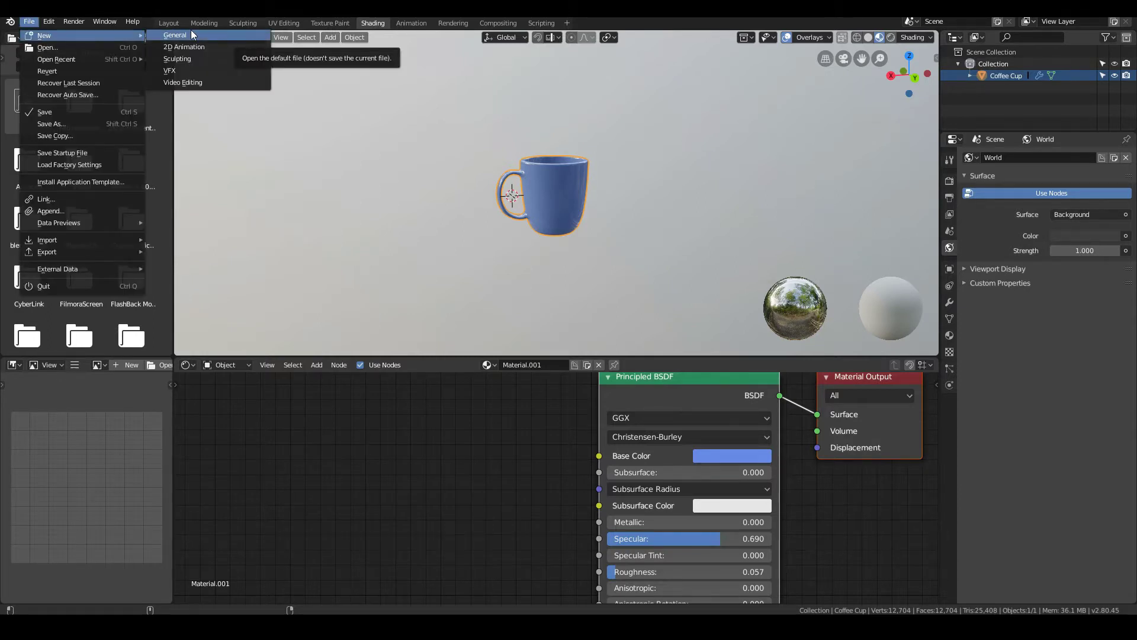
left_click(175, 35)
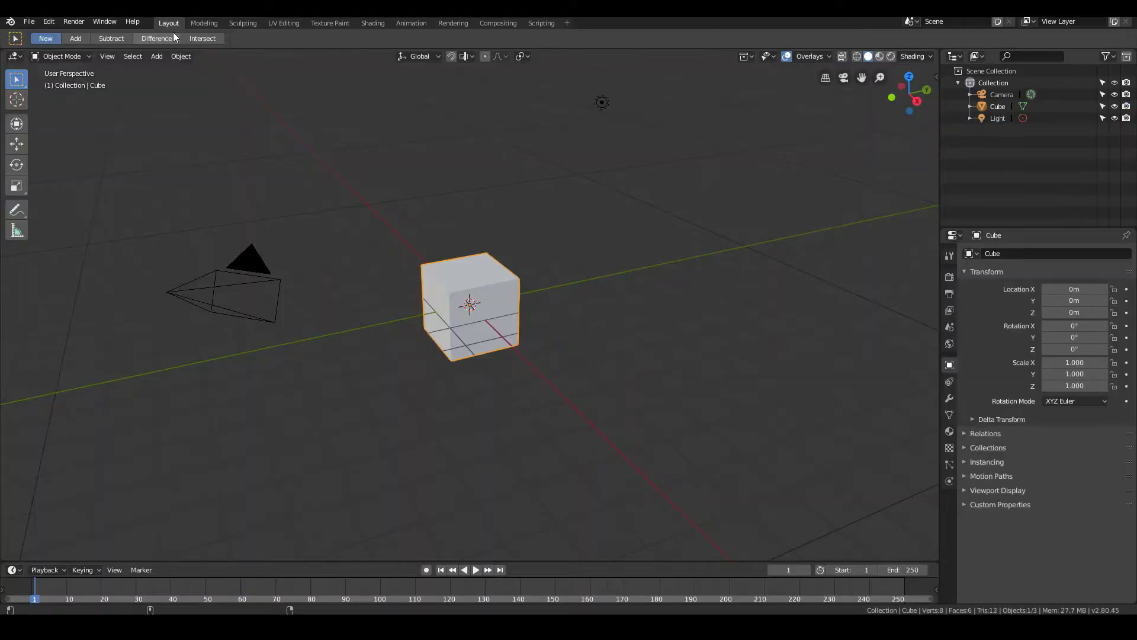
left_click(29, 27)
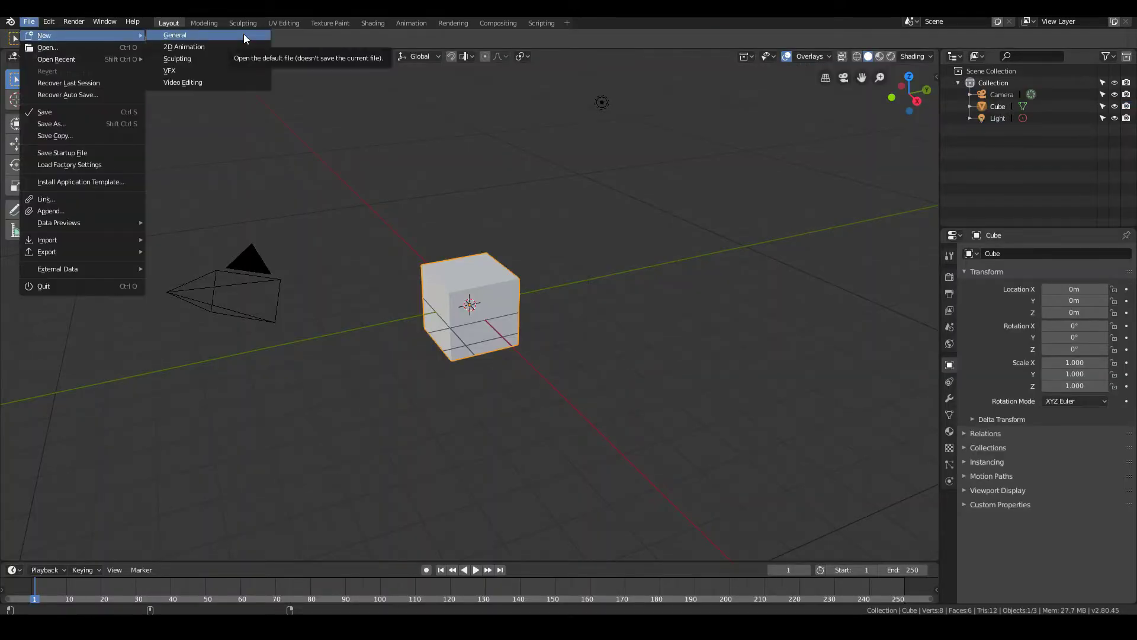
middle_click_drag(468, 315, 572, 313)
scroll(571, 313, "down", 2)
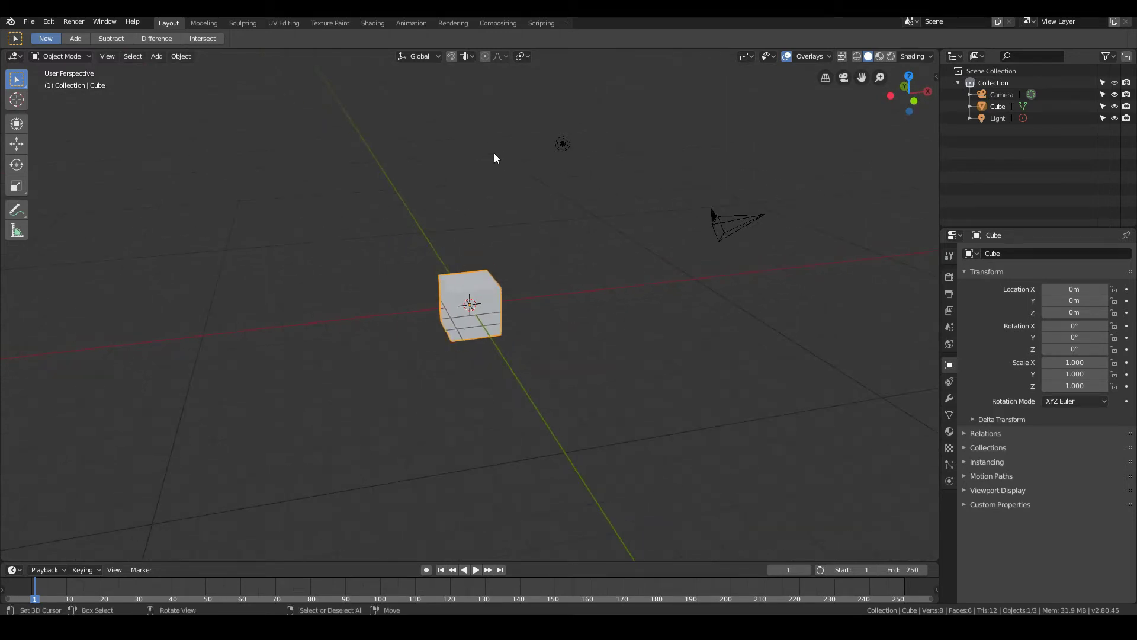
scroll(532, 309, "up", 1)
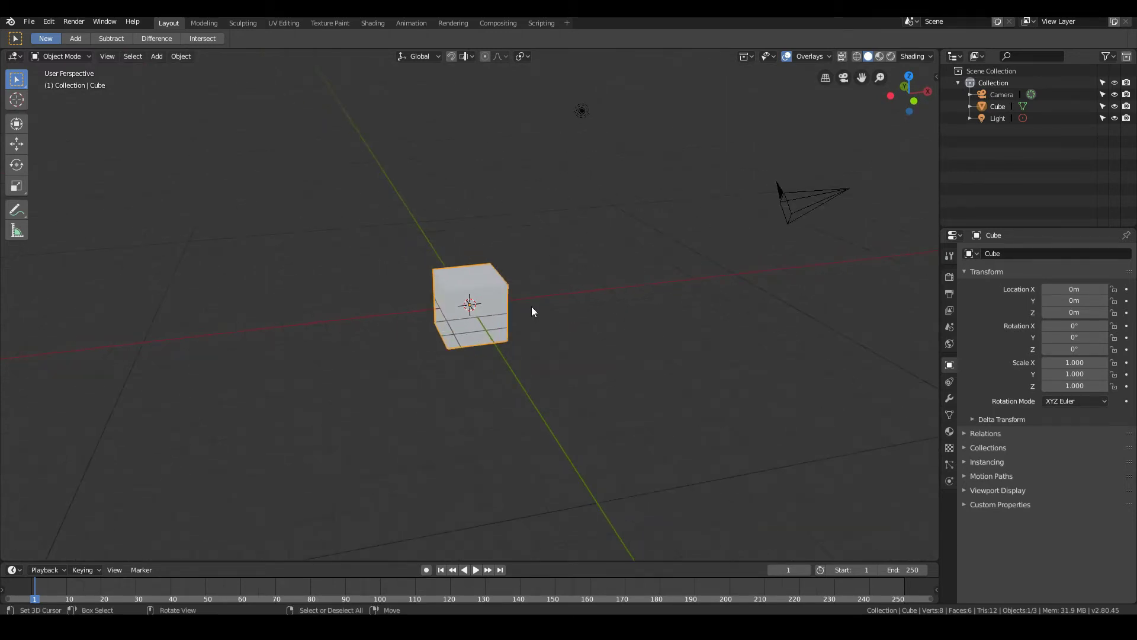
scroll(531, 308, "down", 1)
middle_click_drag(494, 326, 502, 325)
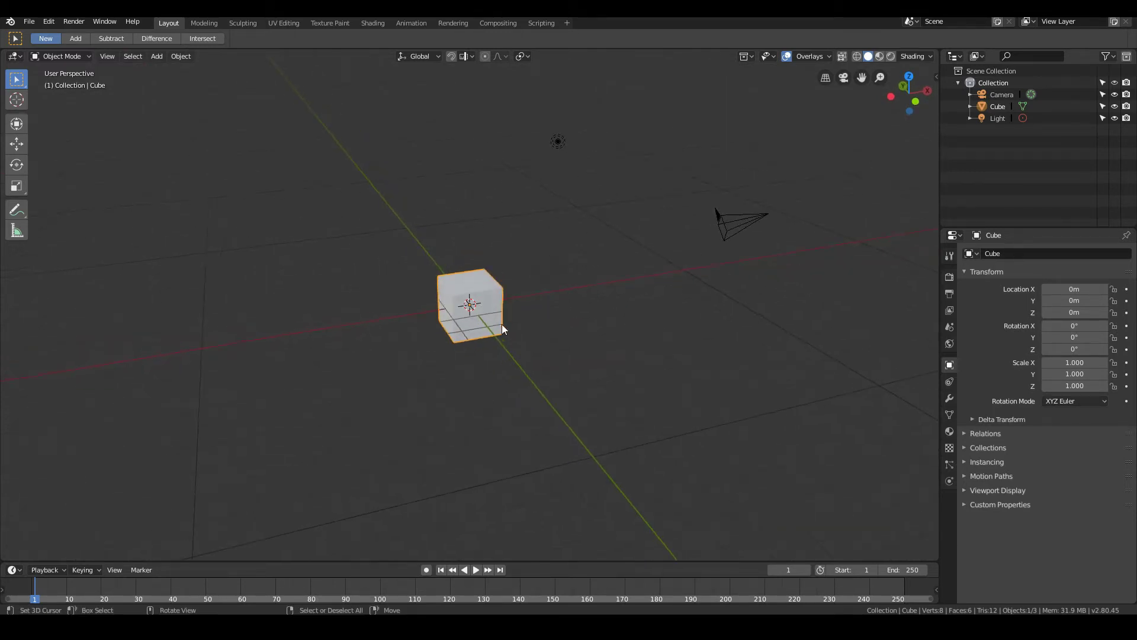
Hide the default camera and light objects in the viewport
left_click(558, 147)
left_click(741, 221, "shift")
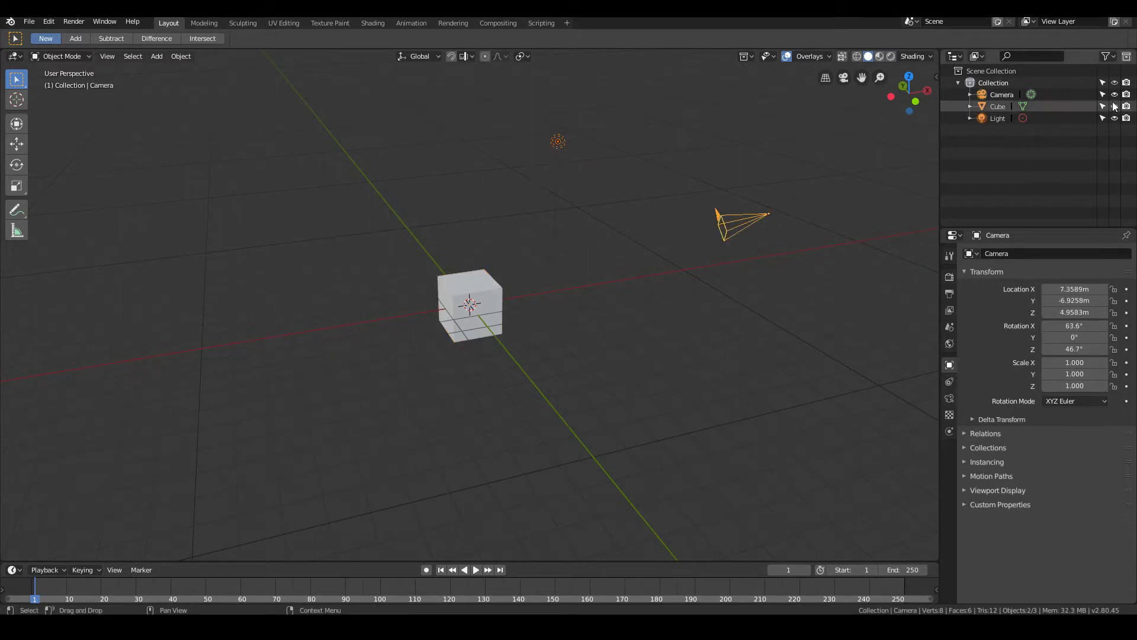
left_click(1114, 94)
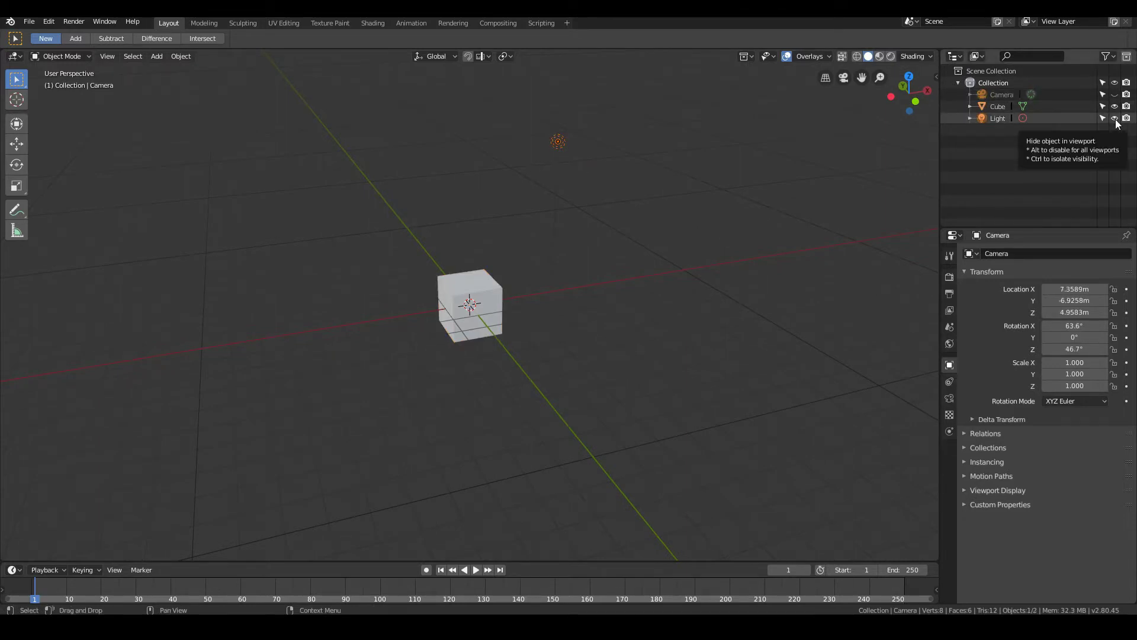
left_click(1114, 119)
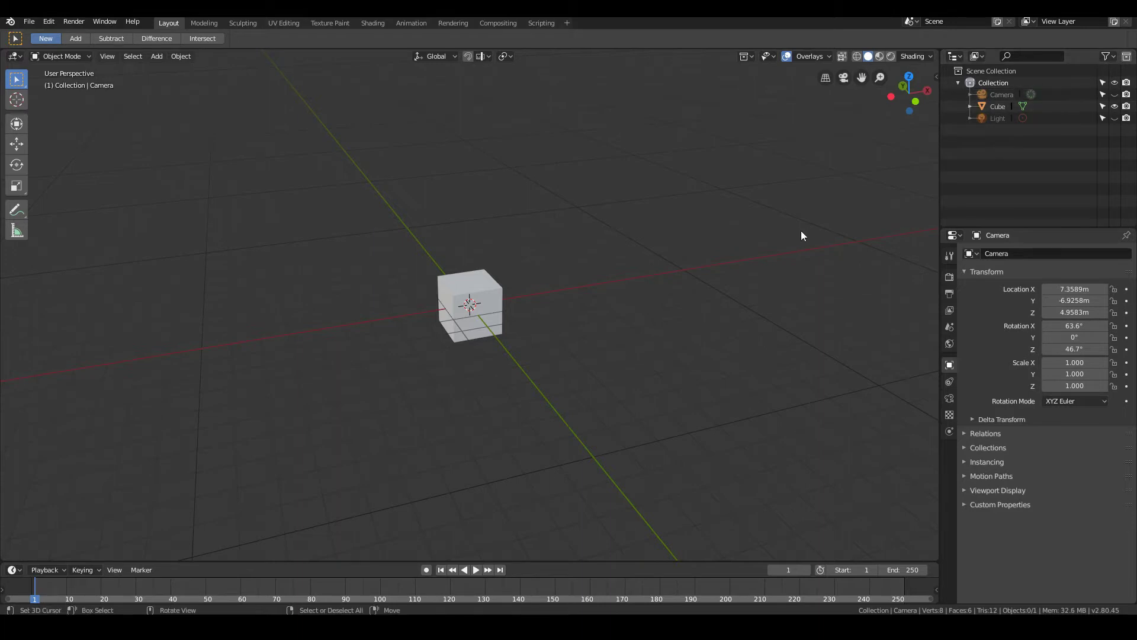
mouse_move(737, 251)
middle_mouse_down()
mouse_move(756, 248)
mouse_move(739, 248)
middle_mouse_up()
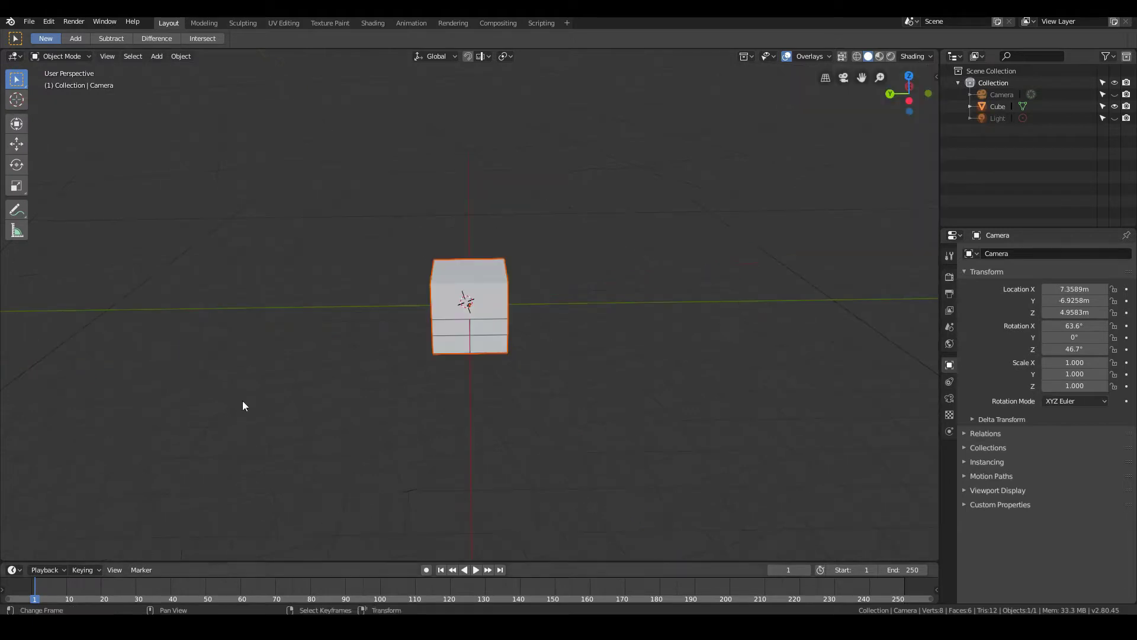
middle_click_drag(332, 430, 8, 520)
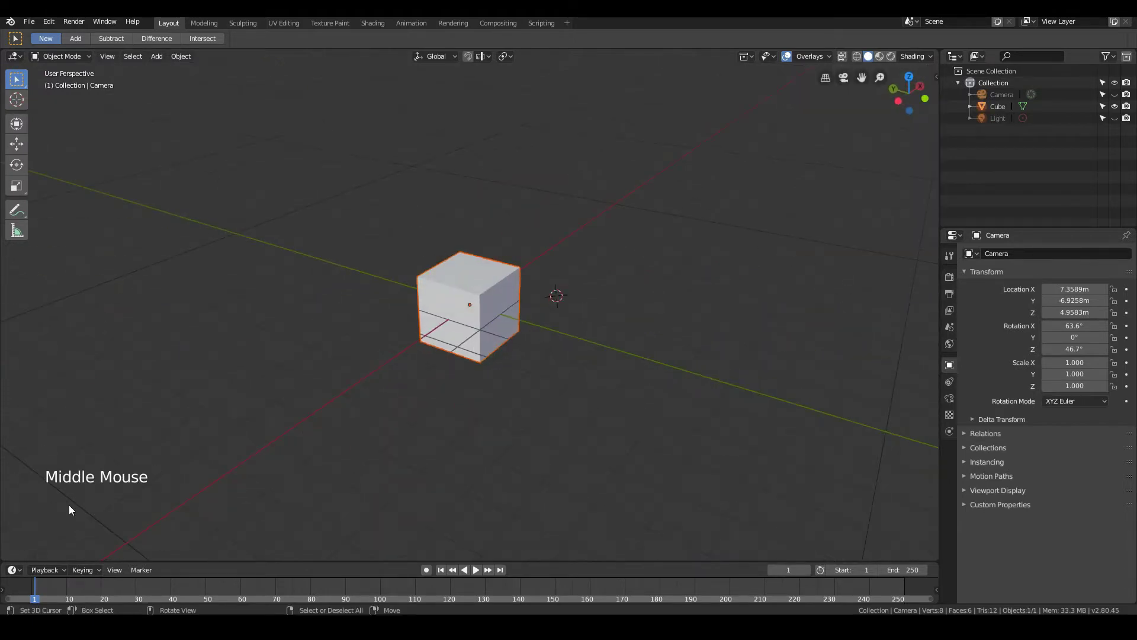
middle_click_drag(279, 398, 217, 453)
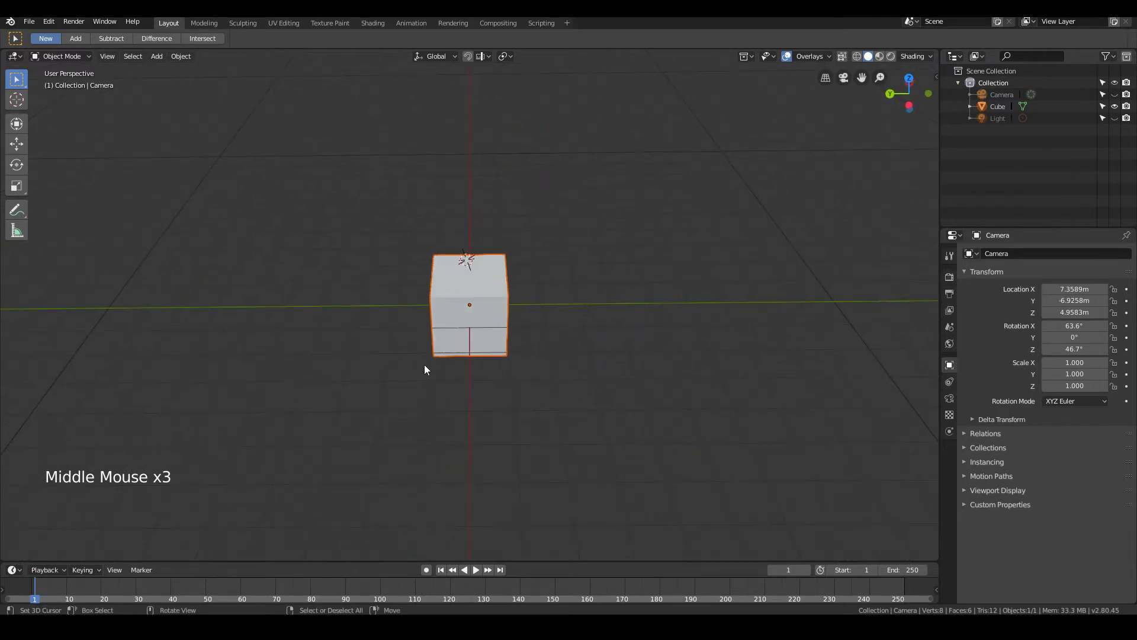
middle_click_drag(424, 369, 204, 440)
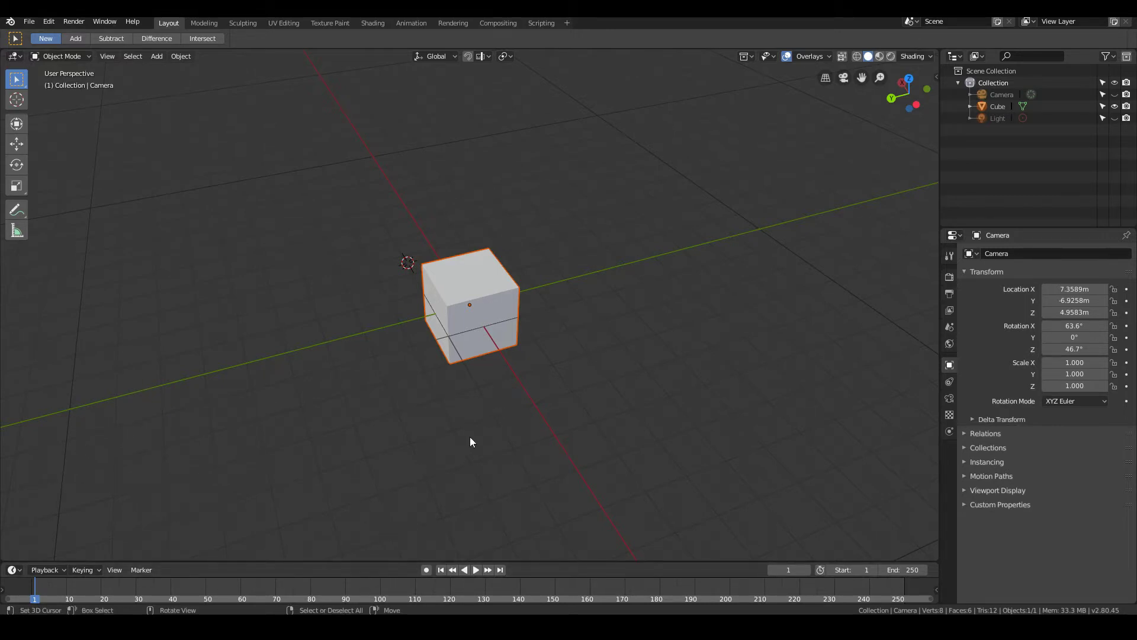
middle_click_drag(470, 442, 466, 437)
scroll(595, 355, "up", 1)
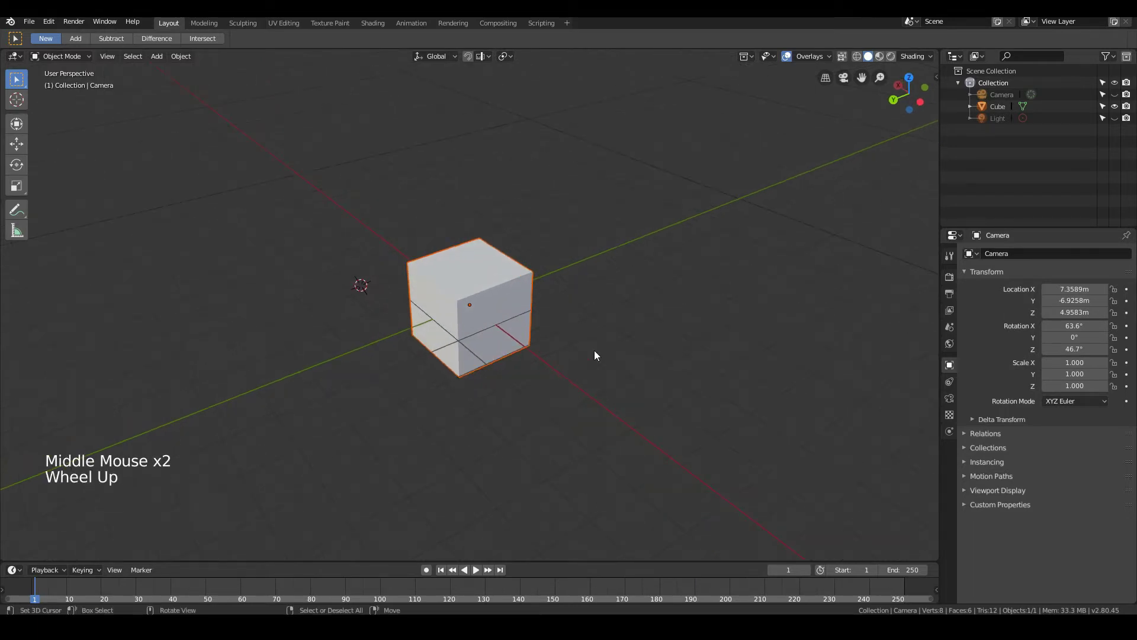
scroll(568, 351, "up", 1)
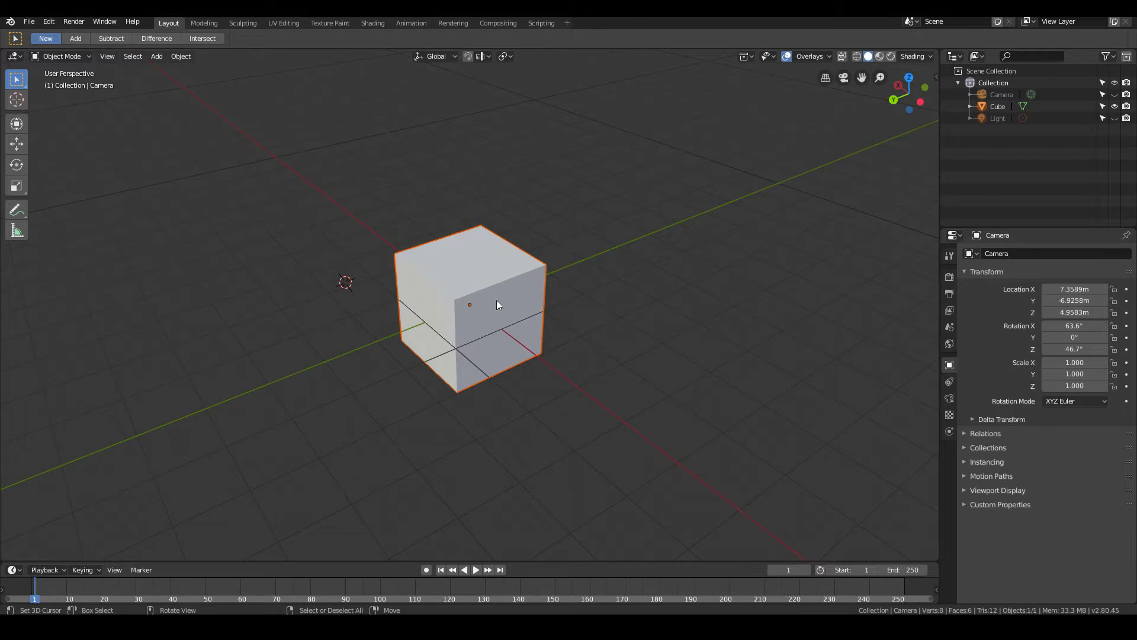
scroll(497, 300, "down", 7)
scroll(497, 300, "up", 6)
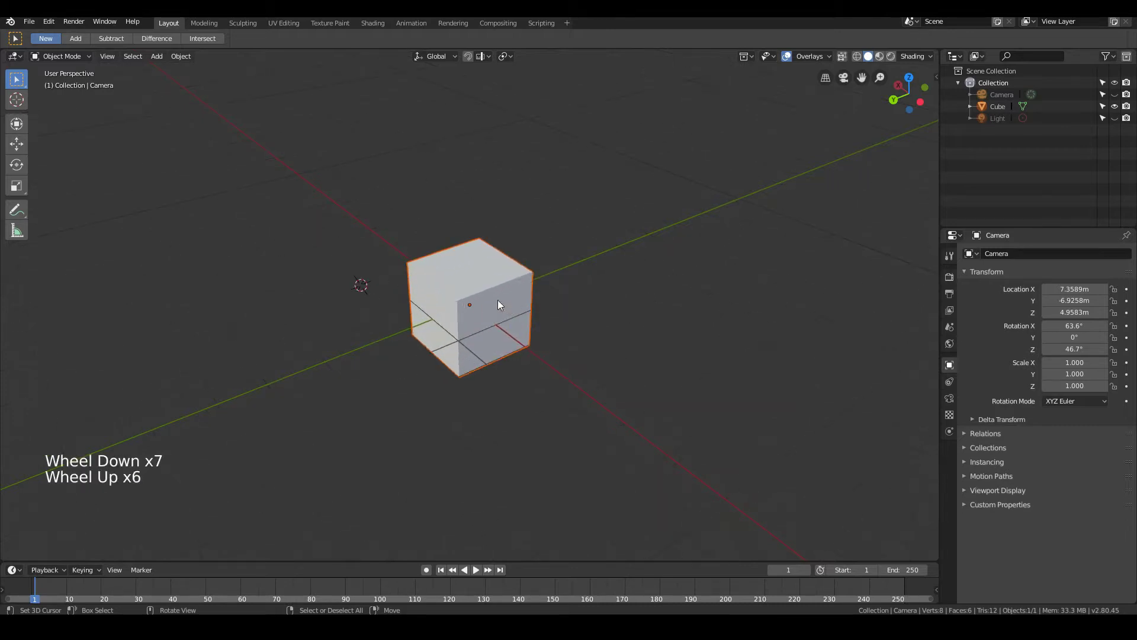
Delete the default cube and snap the 3D cursor to the world origin
key("x")
left_click(497, 299)
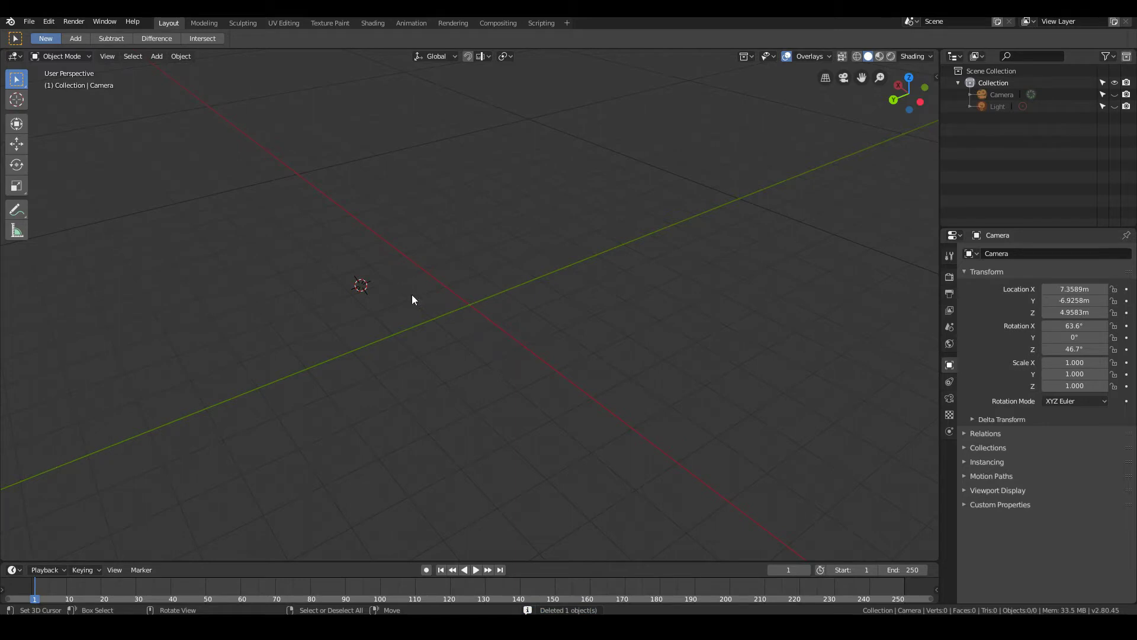
key("shift+s")
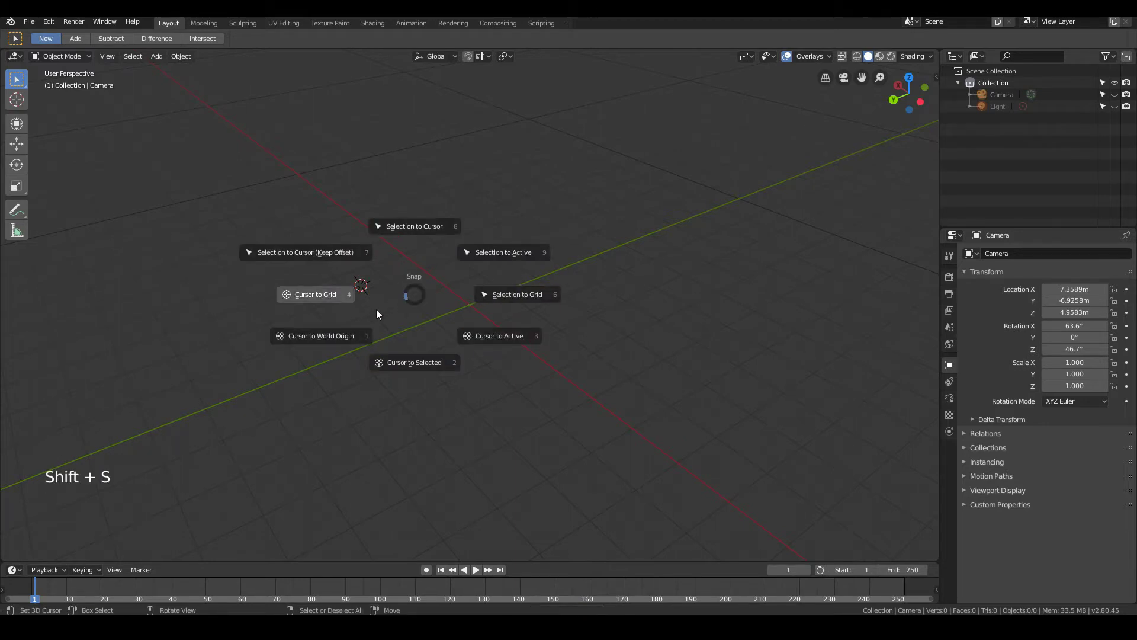
left_click(329, 336)
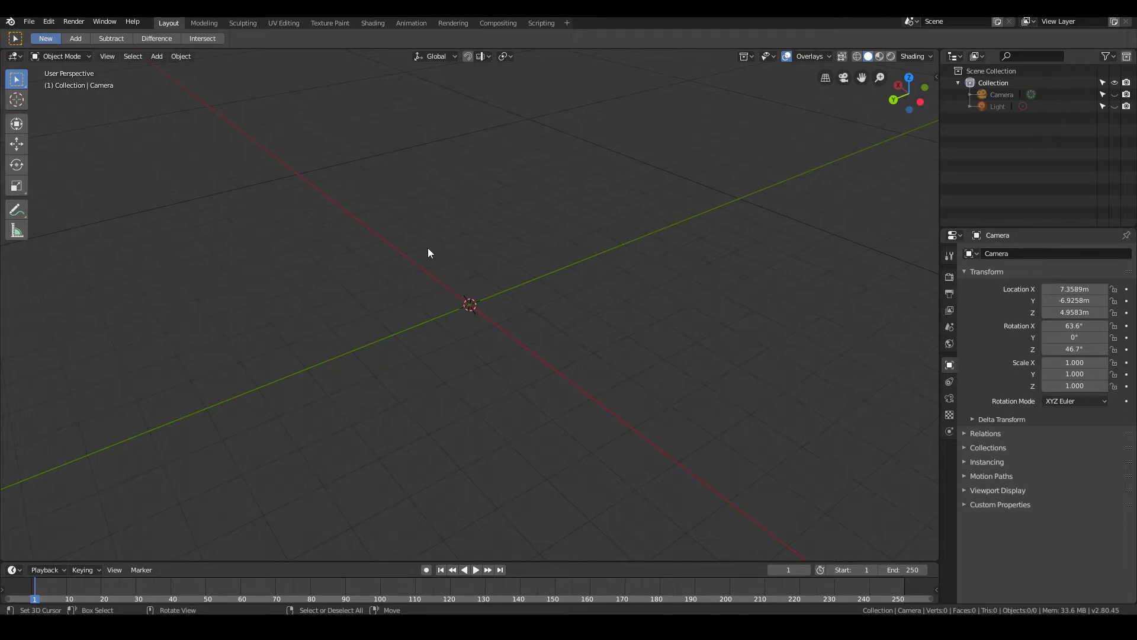
Append the Dining Table object from table.blend in the Modeling folder to the empty scene
left_click(29, 23)
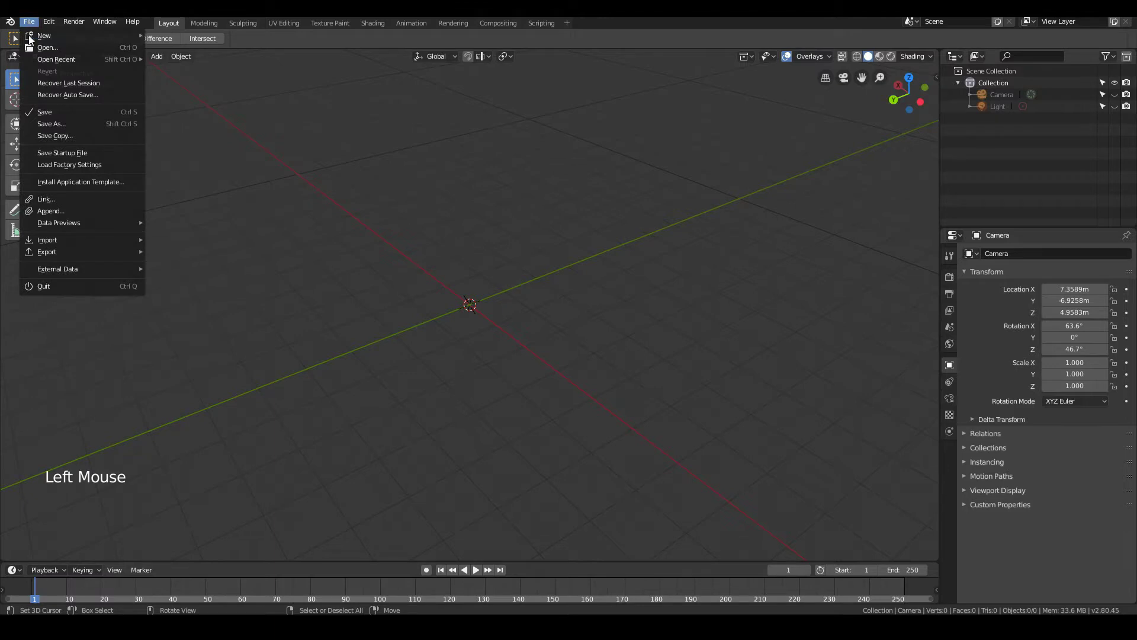
left_click(54, 212)
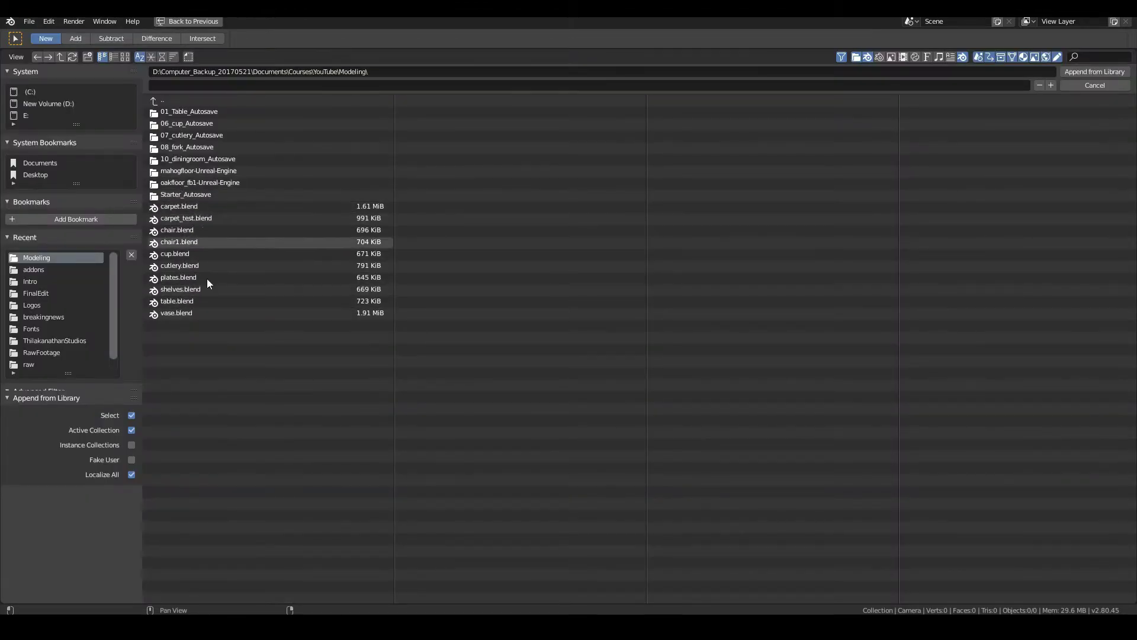
double_click(188, 302)
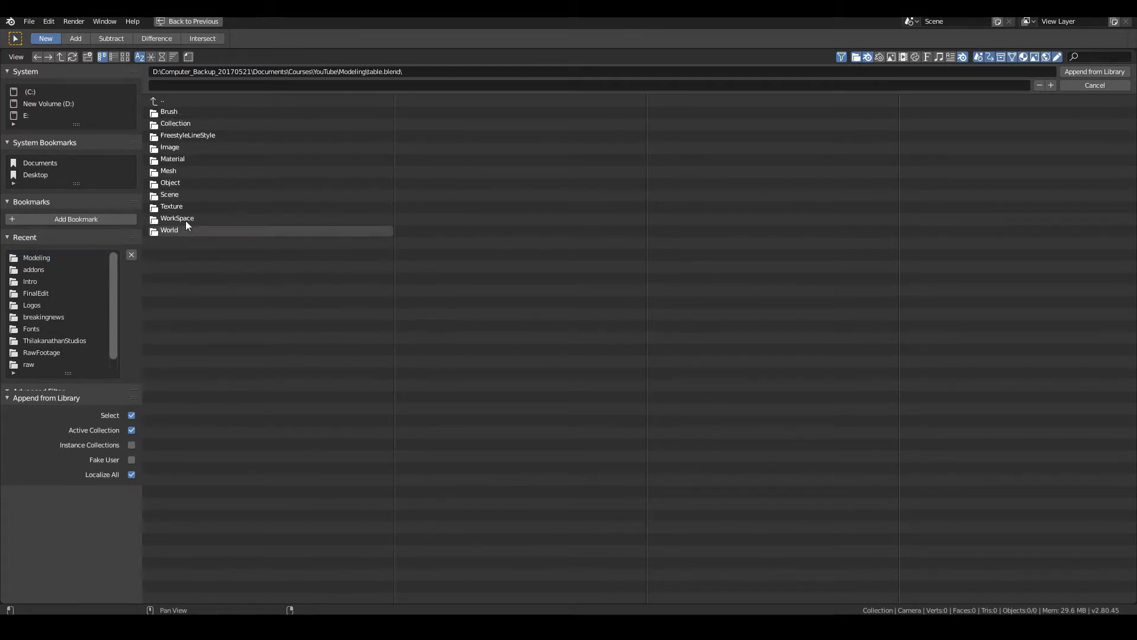
double_click(173, 180)
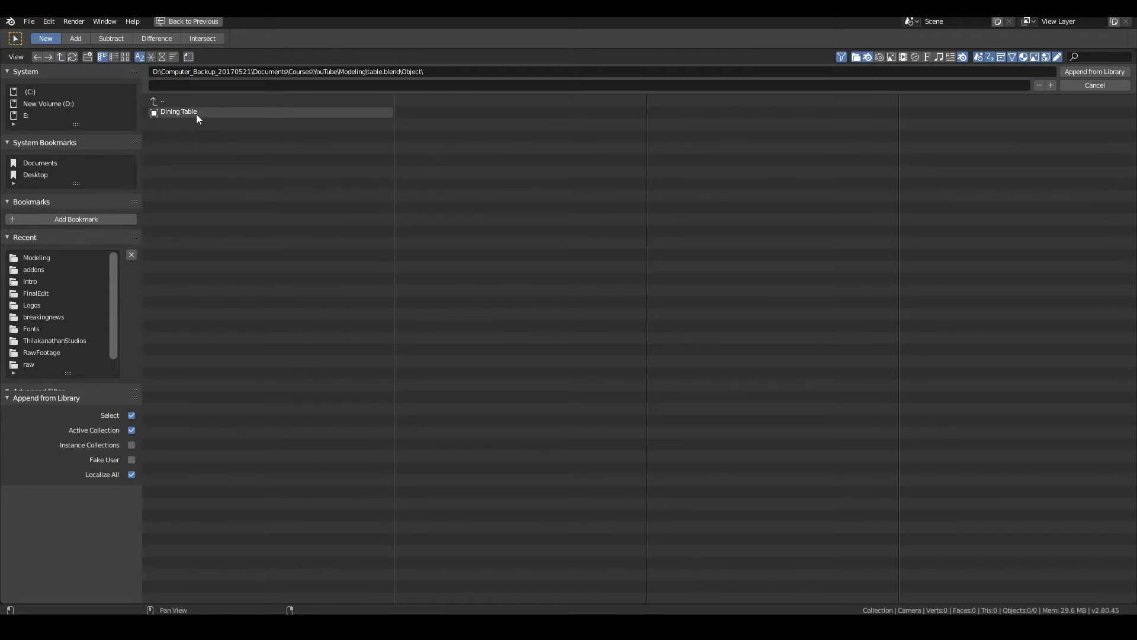
double_click(178, 111)
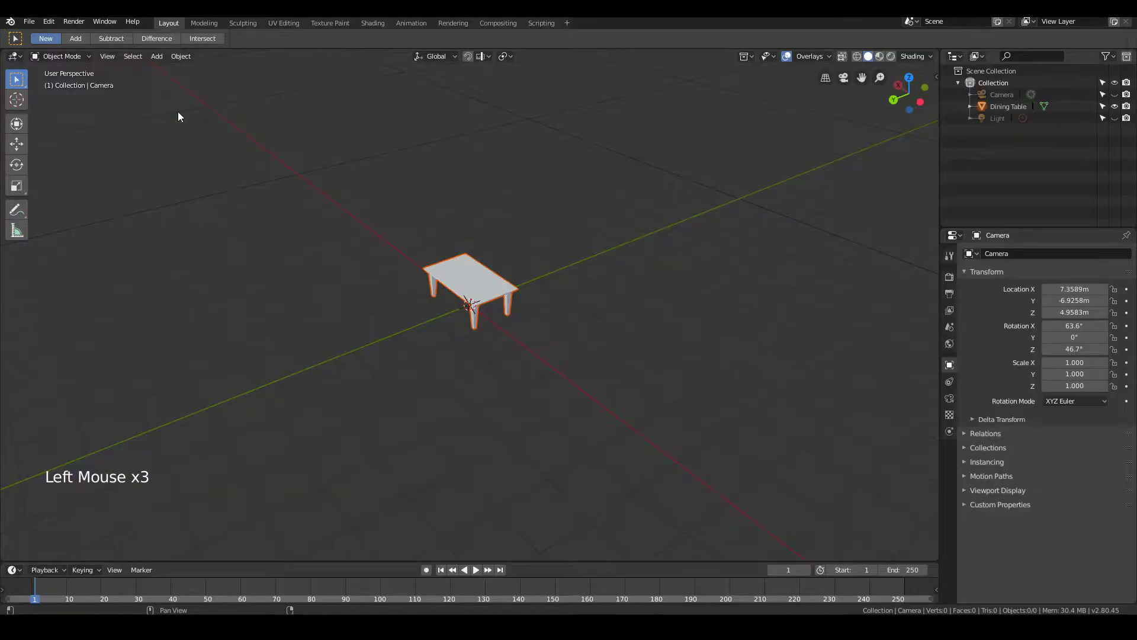
scroll(409, 325, "up", 4)
middle_click_drag(557, 340, 331, 242)
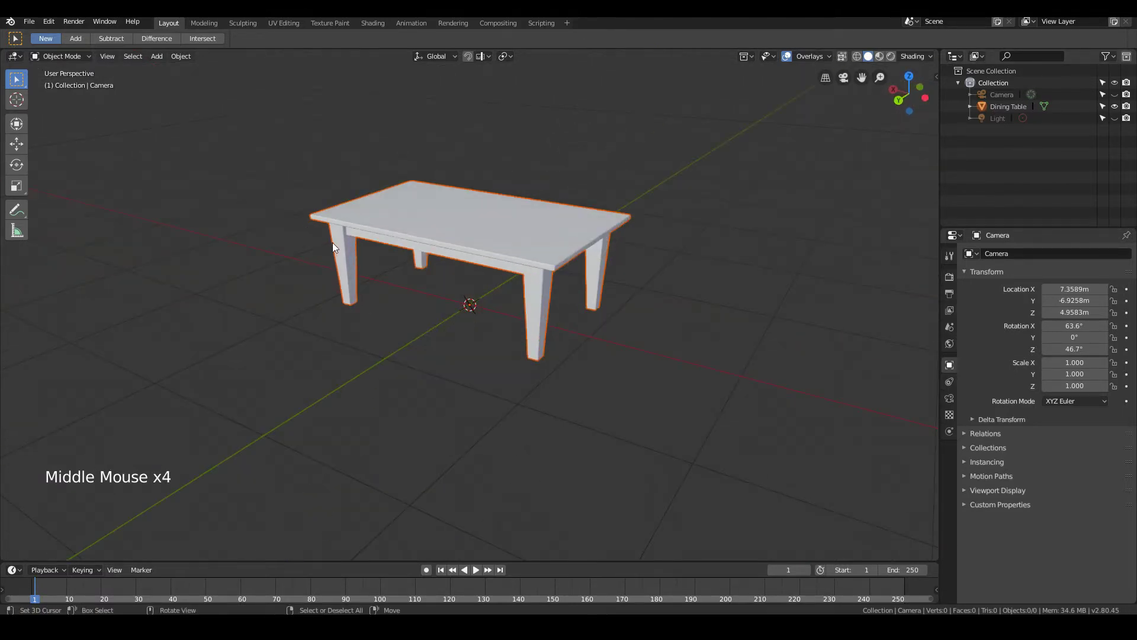
Append the Wooden Chair object from chair.blend and rotate it in front view relative to the dining table
left_click(30, 22)
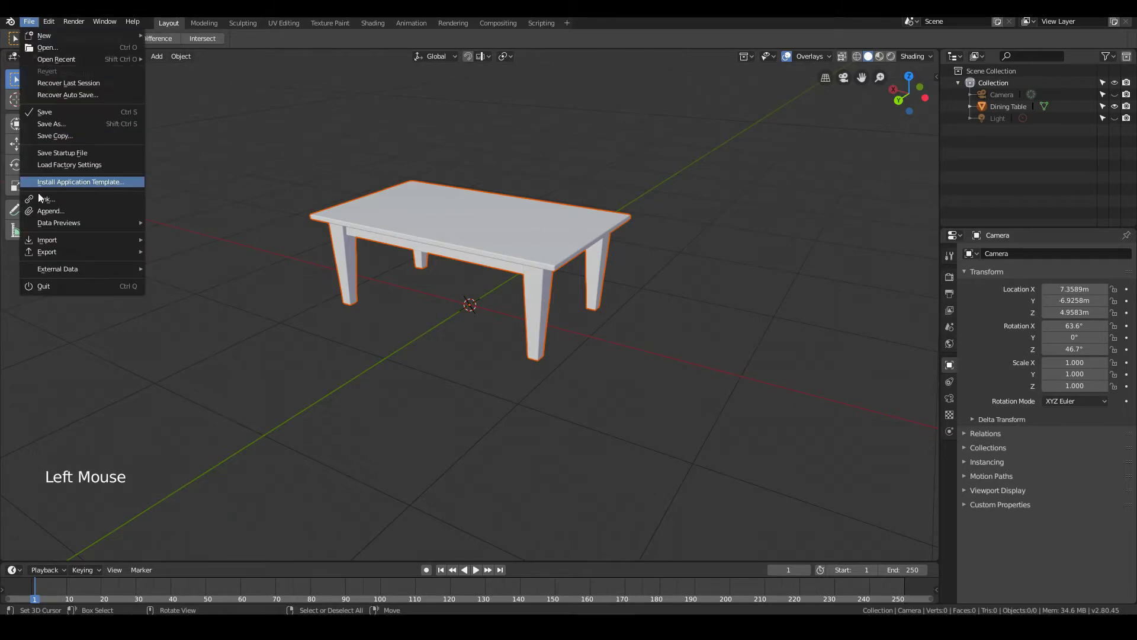
left_click(44, 211)
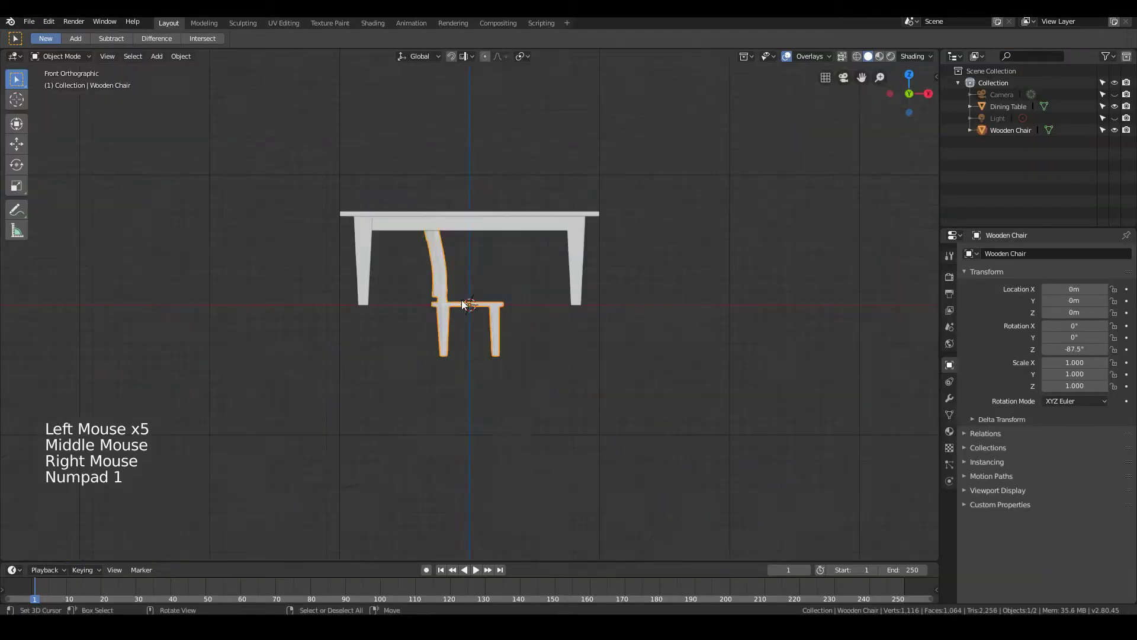
key("r")
middle_click_drag(461, 299, 158, 221)
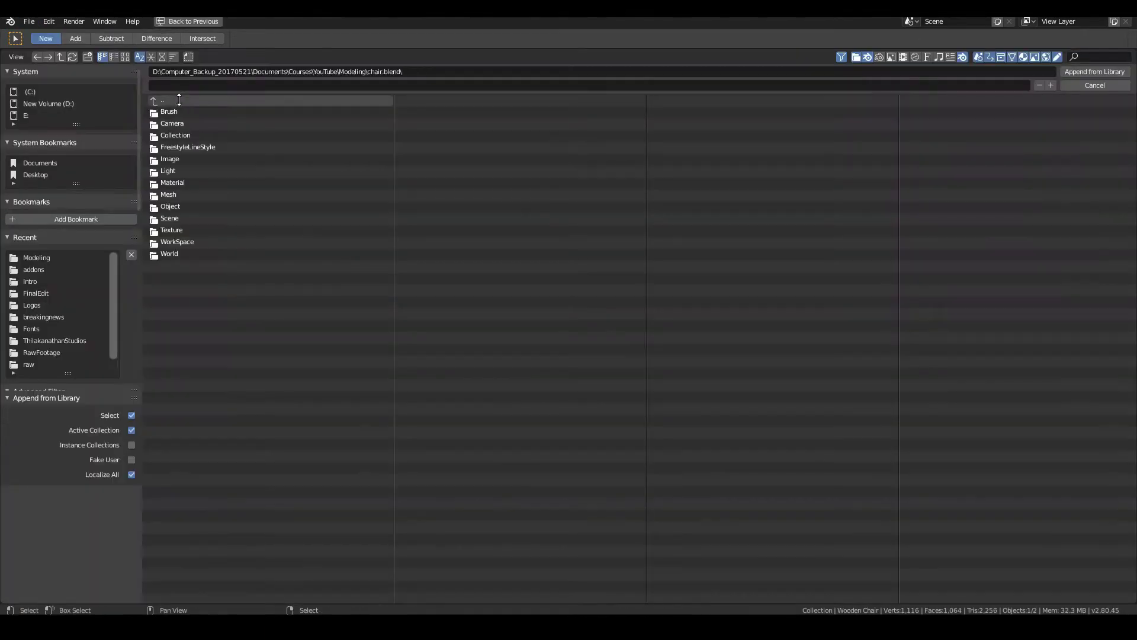
left_click_drag(237, 155, 171, 177)
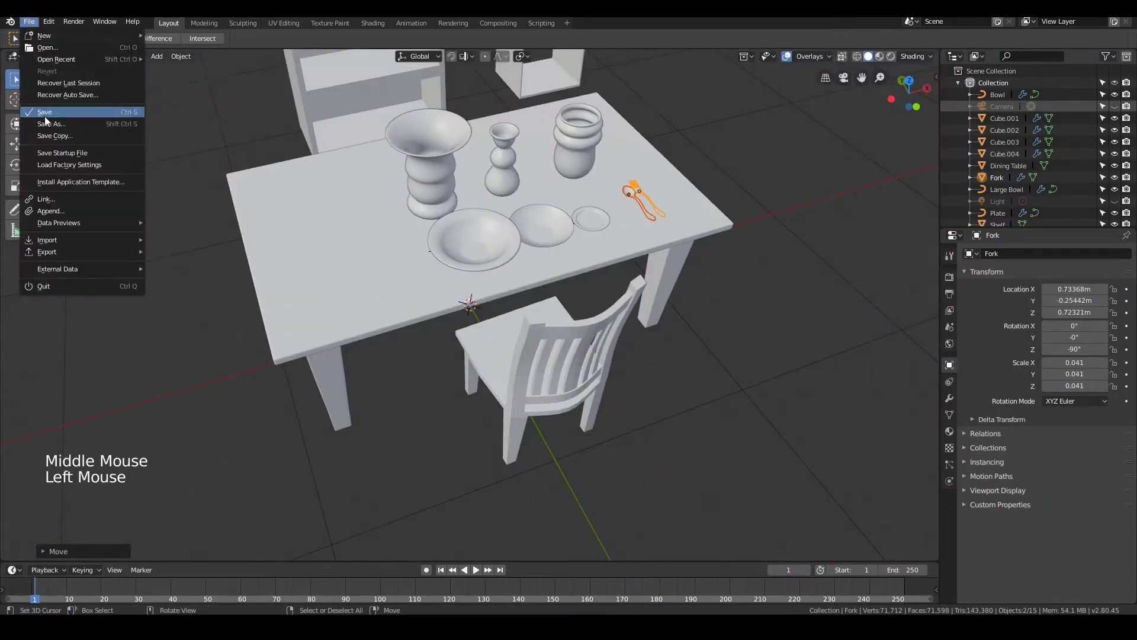
Save the scene as dining_room.blend and append the Coffee Cup object from cup.blend along with the carpet
left_click(45, 116)
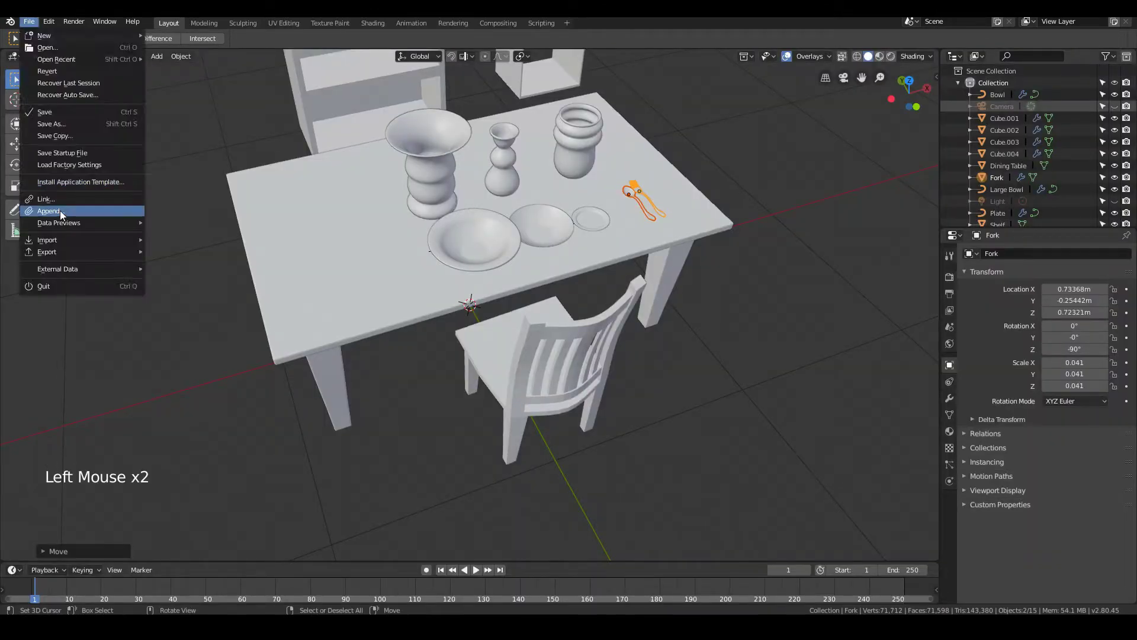
left_click(59, 211)
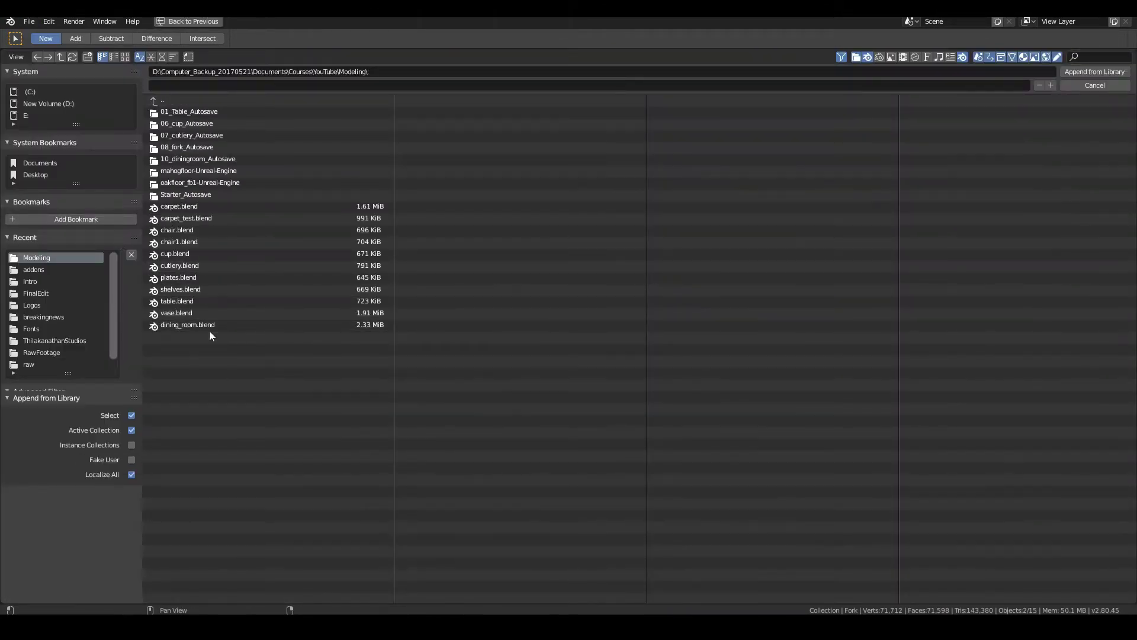
double_click(175, 254)
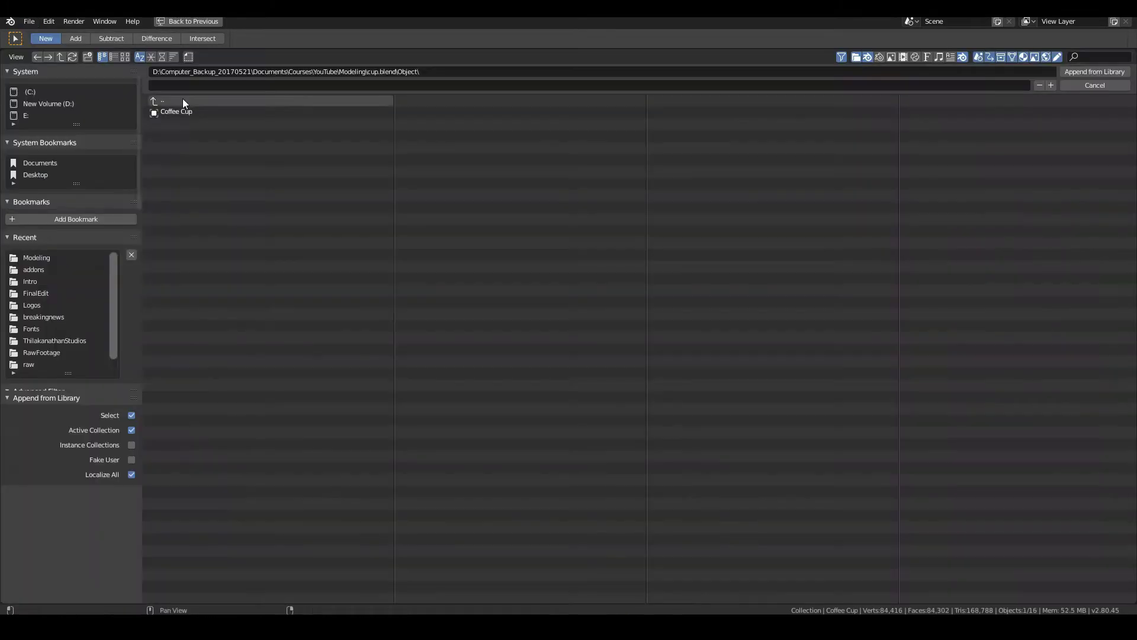
double_click(179, 253)
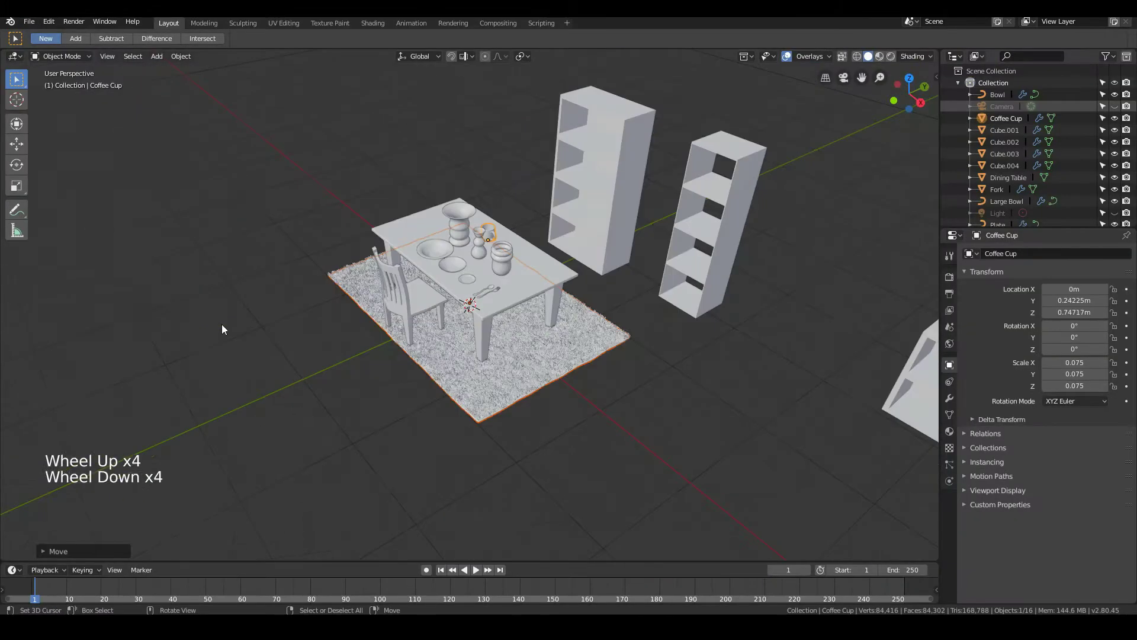
Examine the layout of the table, carpet, tableware and shelves from the front and from several angles
left_click(225, 326)
middle_click_drag(255, 328, 394, 346)
middle_click_drag(674, 417, 564, 407, "shift")
scroll(524, 426, "down", 2)
key("KP_1")
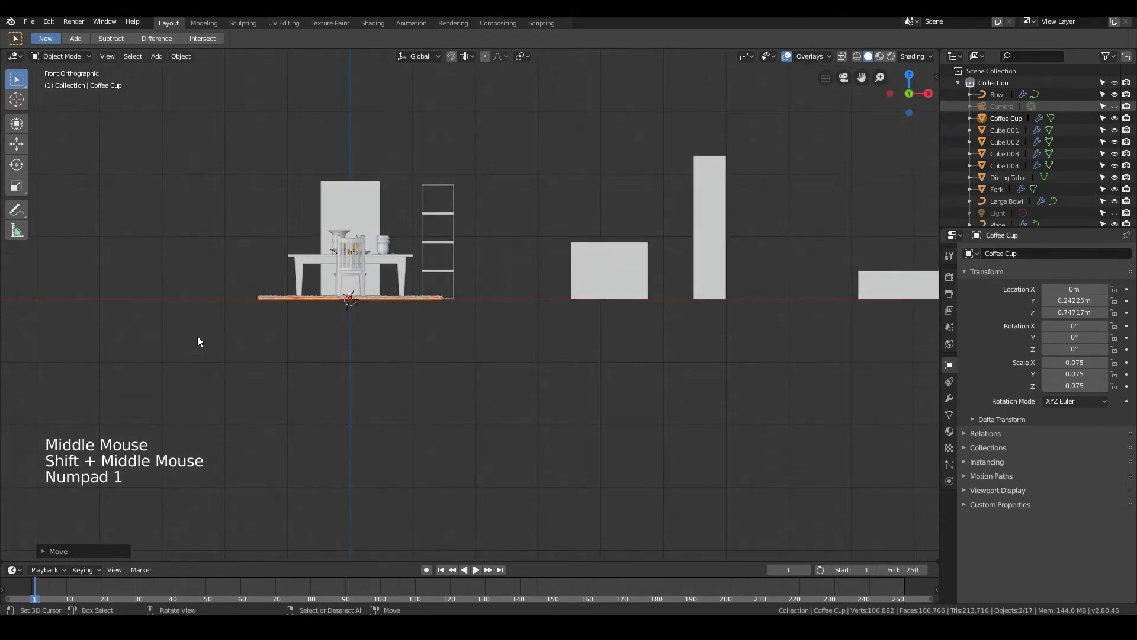
middle_click_drag(197, 335, 318, 364)
scroll(332, 362, "up", 1)
middle_click_drag(410, 372, 283, 382, "shift")
scroll(417, 353, "up", 3)
scroll(283, 383, "down", 2)
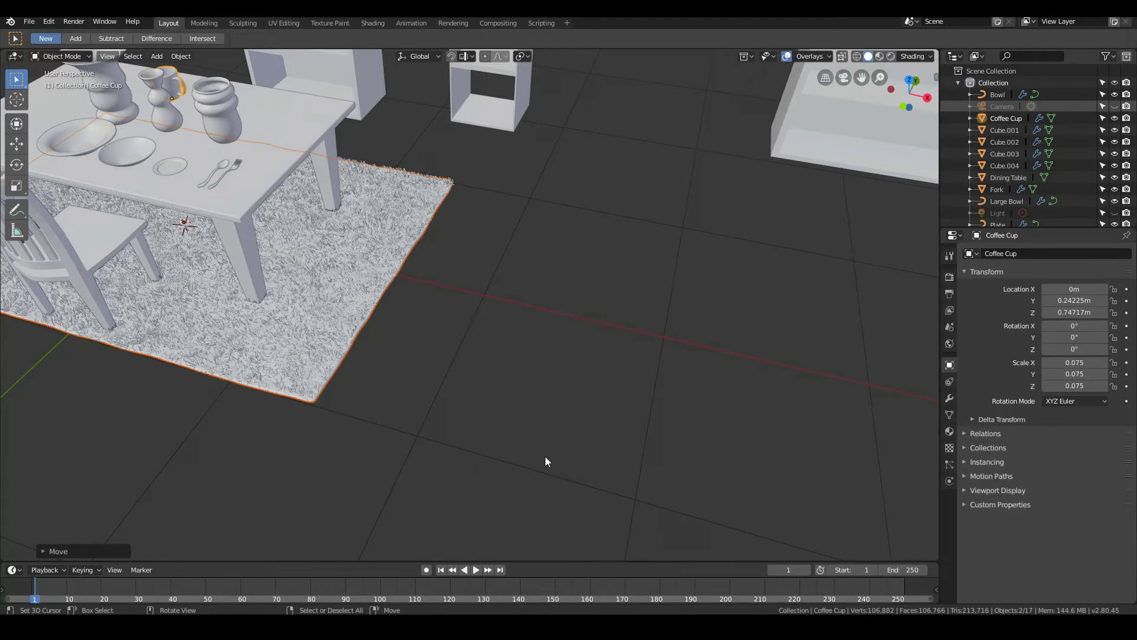
scroll(512, 279, "down", 4)
middle_click_drag(515, 279, 497, 254)
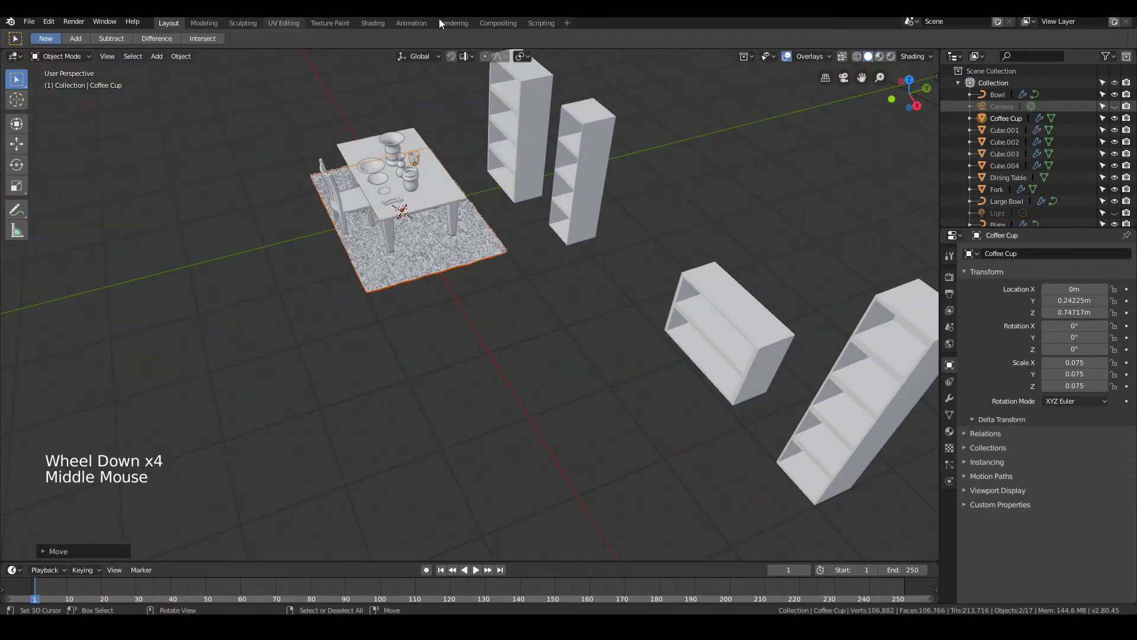
Add a cube mesh at the world origin, working in the front orthographic view
scroll(366, 140, "up", 2)
middle_click_drag(366, 140, 560, 234)
key("KP_1")
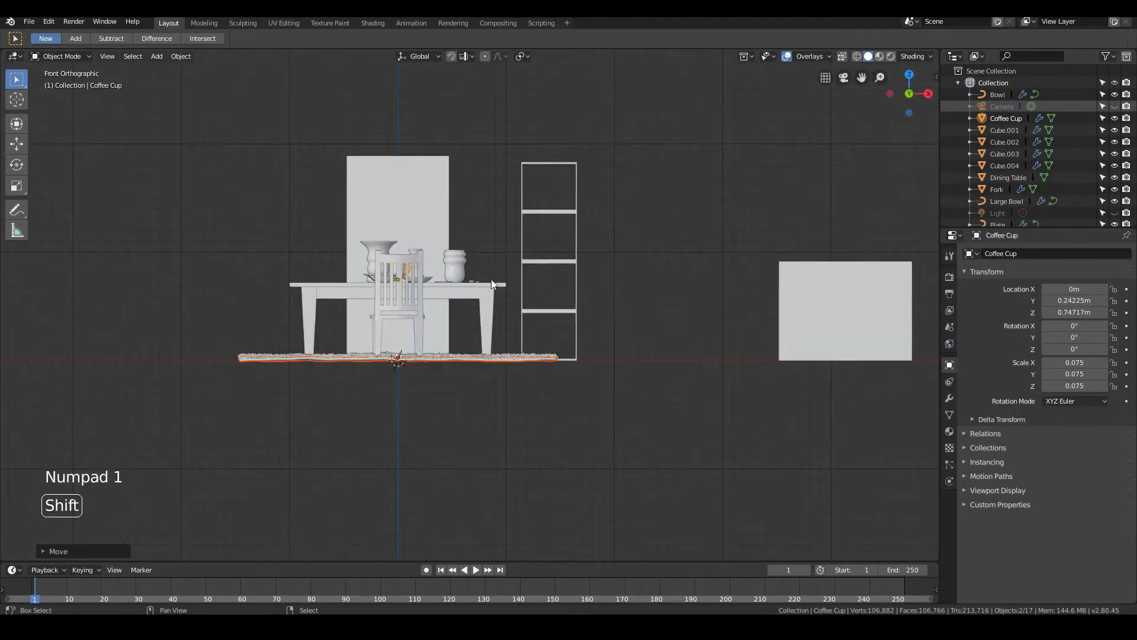
key("shift+a")
mouse_move(492, 279)
left_click(557, 289)
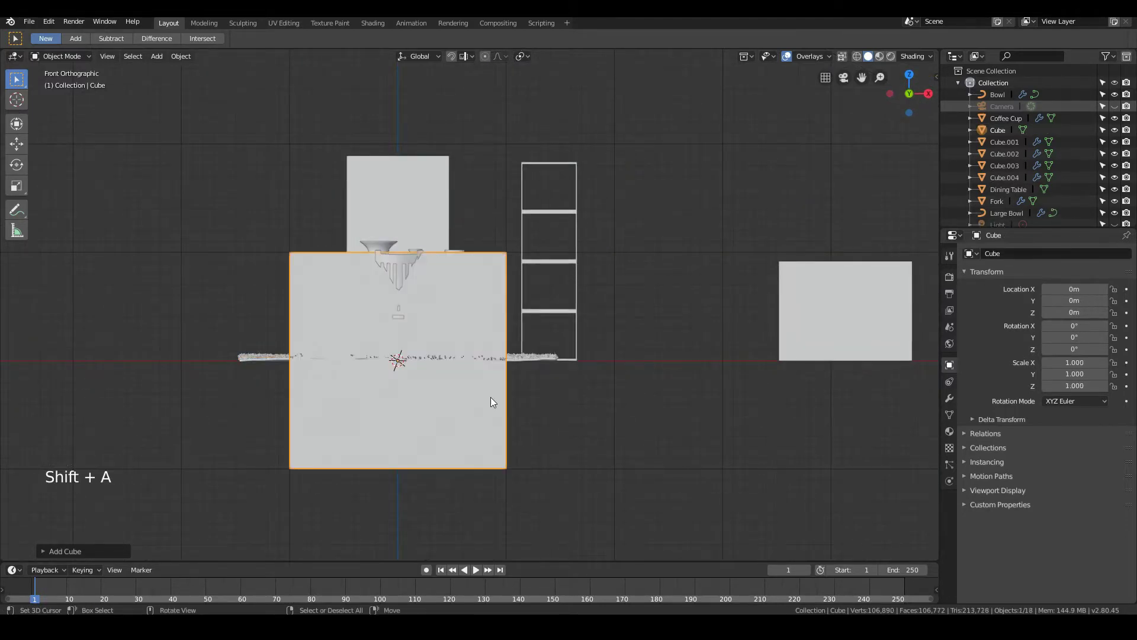
Raise all of the new cube's geometry about 1 m along Z in Edit Mode so its base rests on the floor
key("Tab")
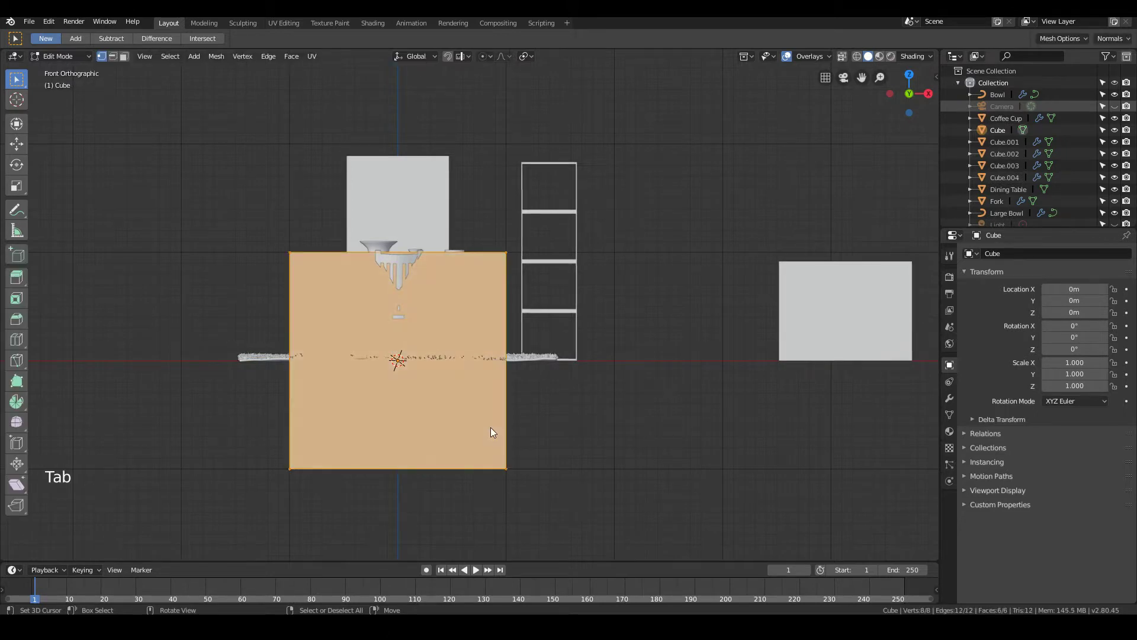
key("g")
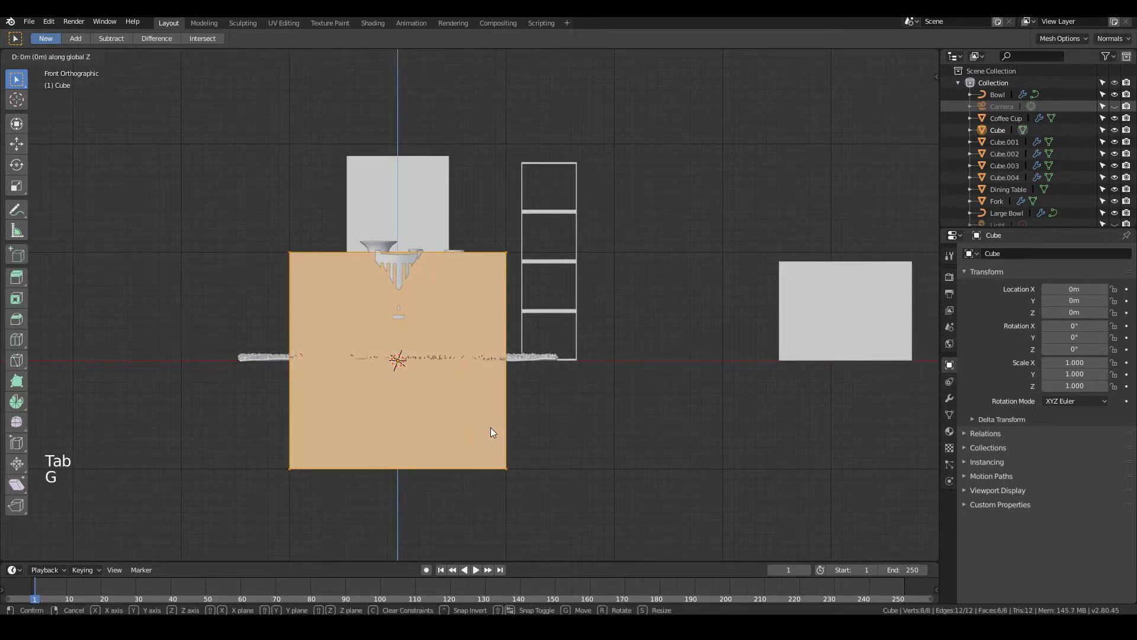
key("ctrl")
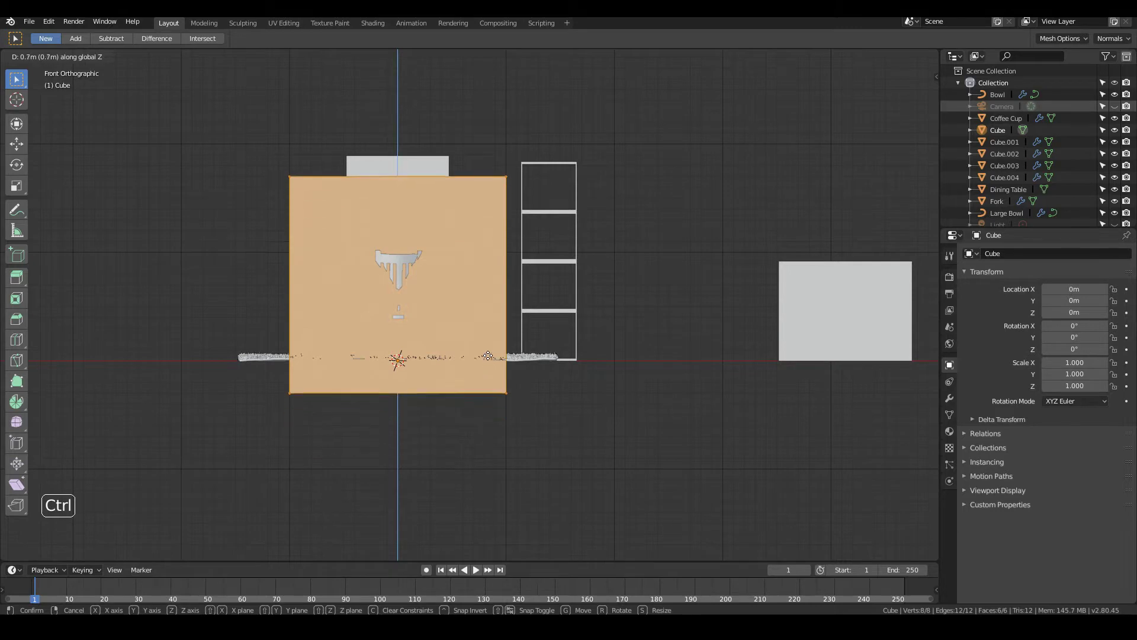
left_click(478, 324)
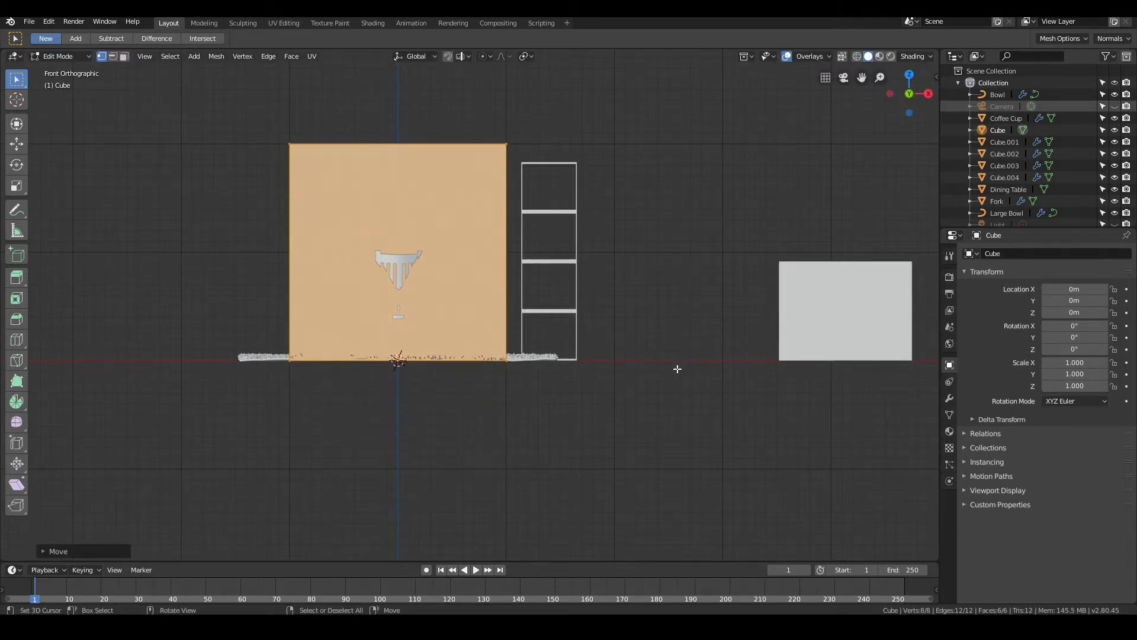
Raise the cube's top face 0.7 m along Z to heighten the room, using the front view
middle_click_drag(675, 371, 553, 381)
scroll(540, 394, "down", 2)
key("KP_1")
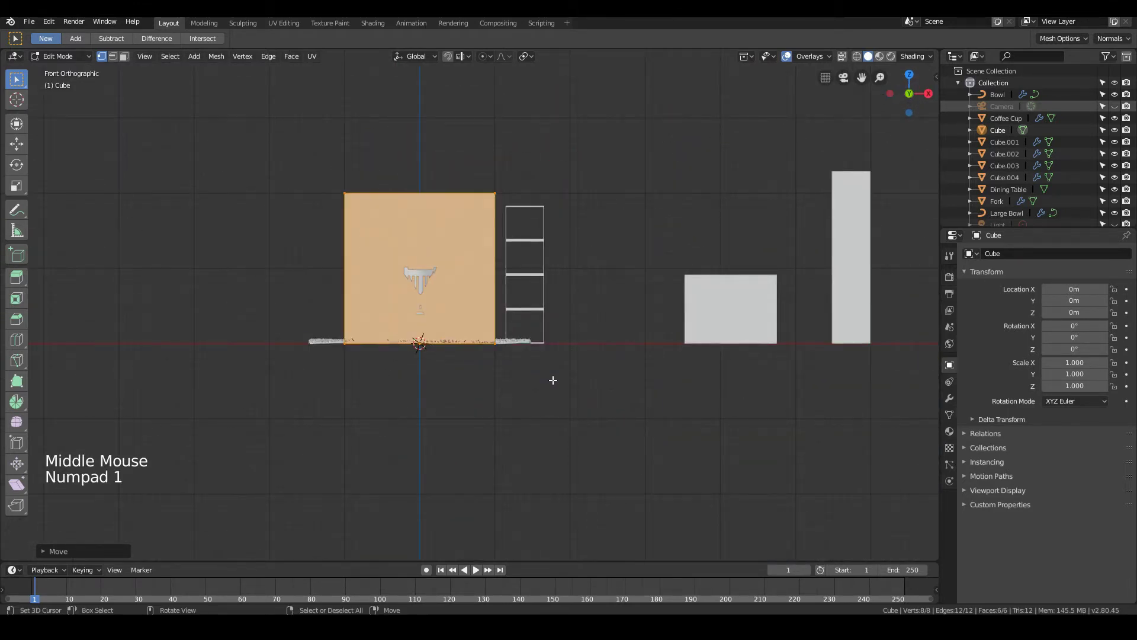
middle_click_drag(335, 197, 210, 138)
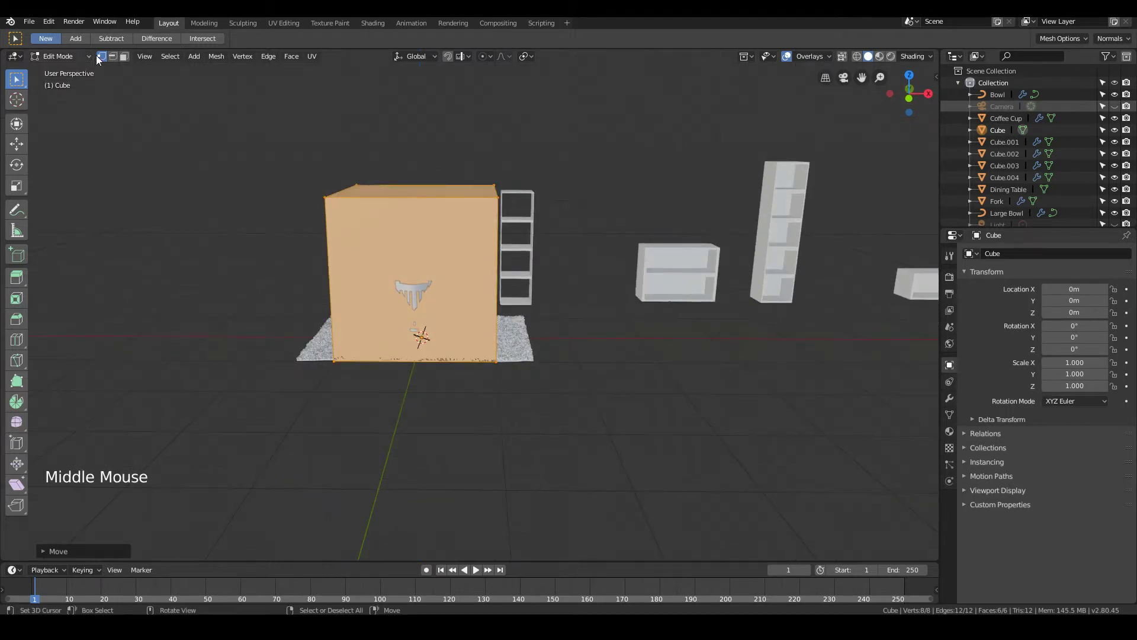
left_click(124, 56)
right_click(414, 186)
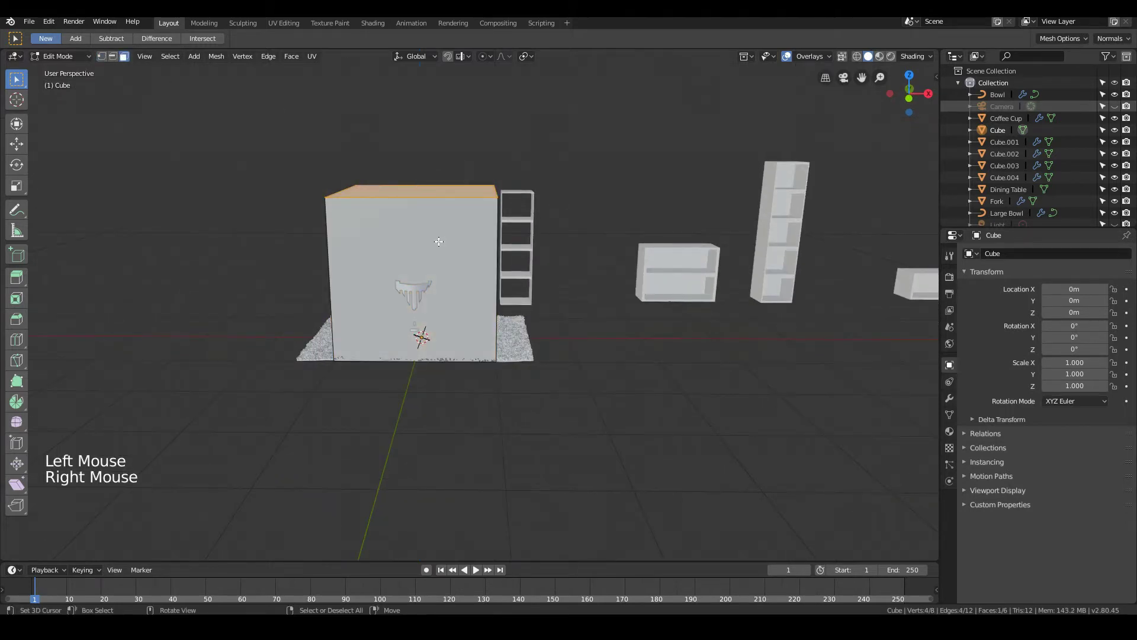
middle_click_drag(438, 241, 478, 273)
key("KP_1")
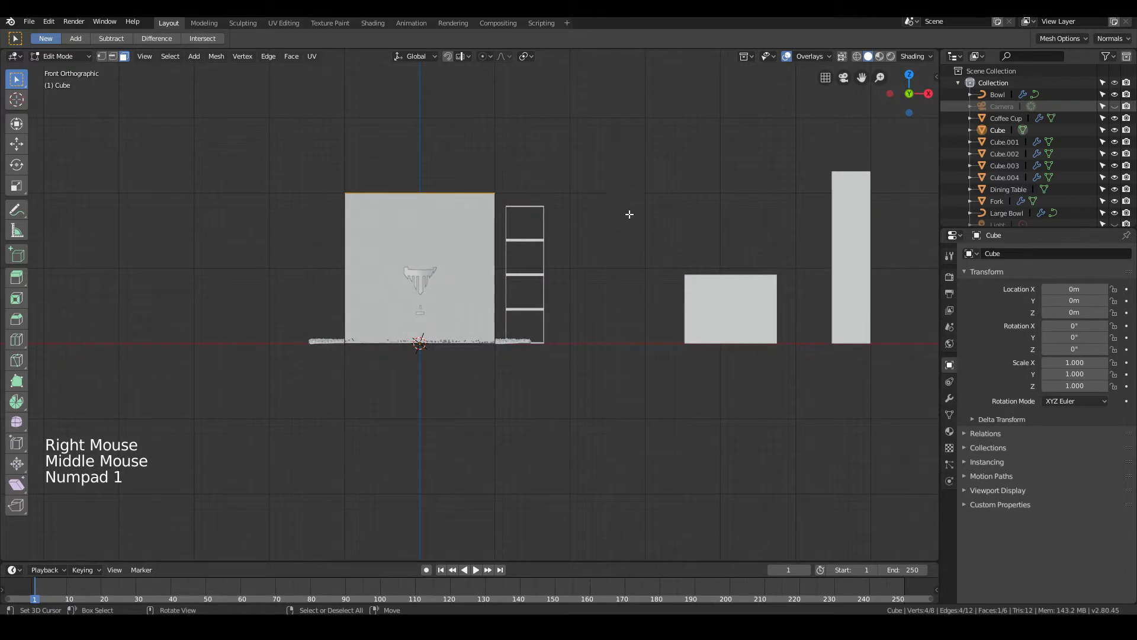
key("g")
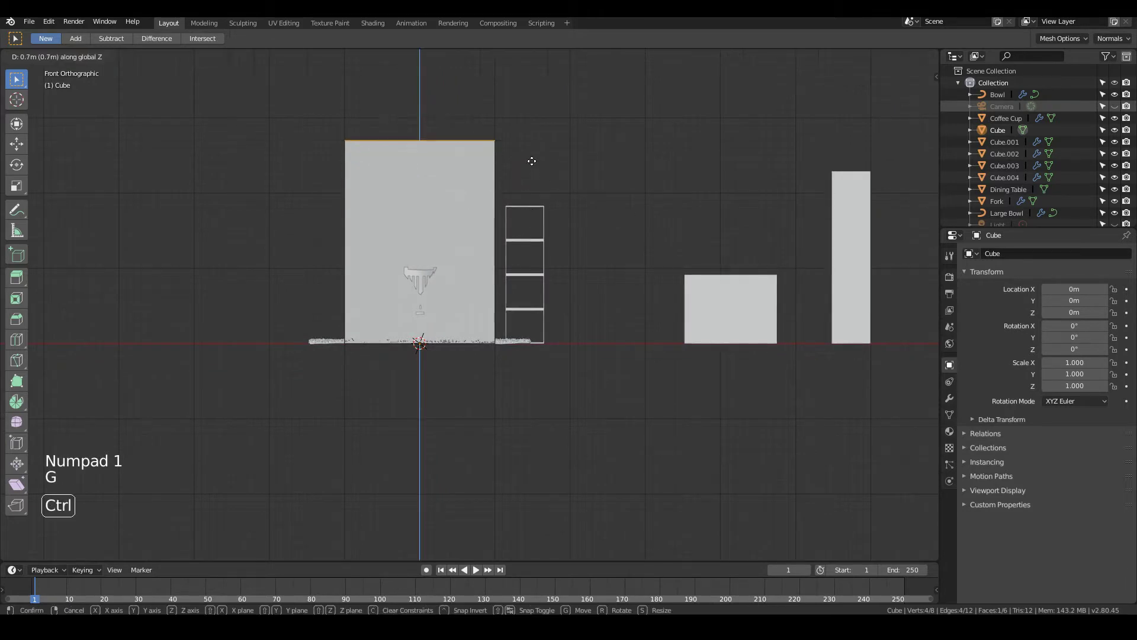
left_click(519, 158)
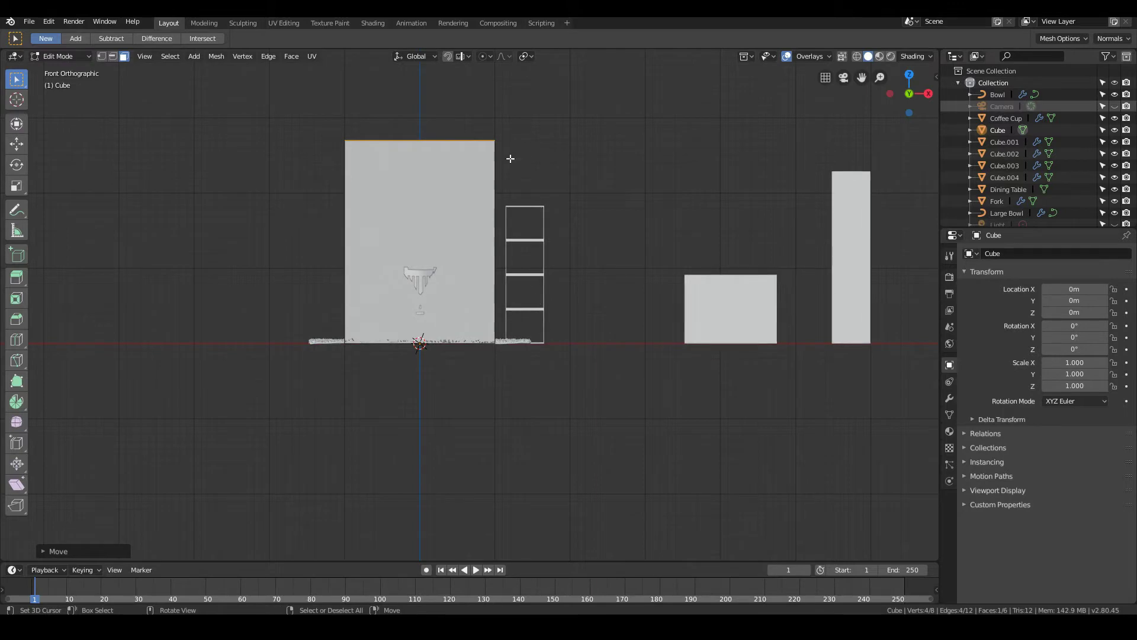
Lower the room's top face by 0.1 m along Z in the front view
scroll(511, 158, "up", 2)
scroll(511, 159, "down", 3)
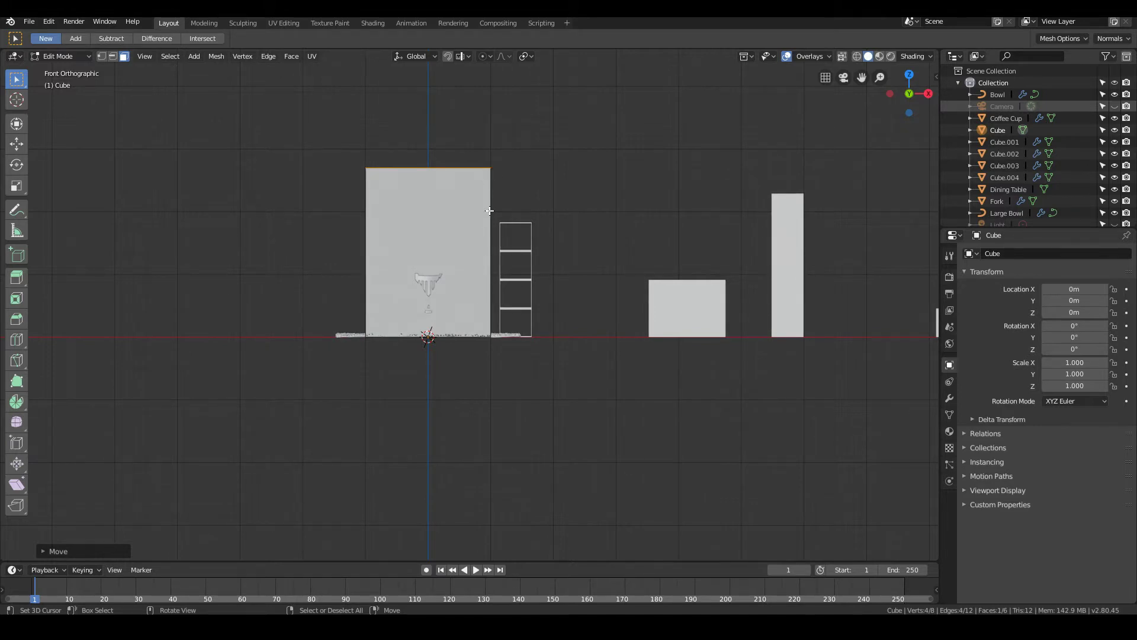
middle_click_drag(489, 210, 464, 215)
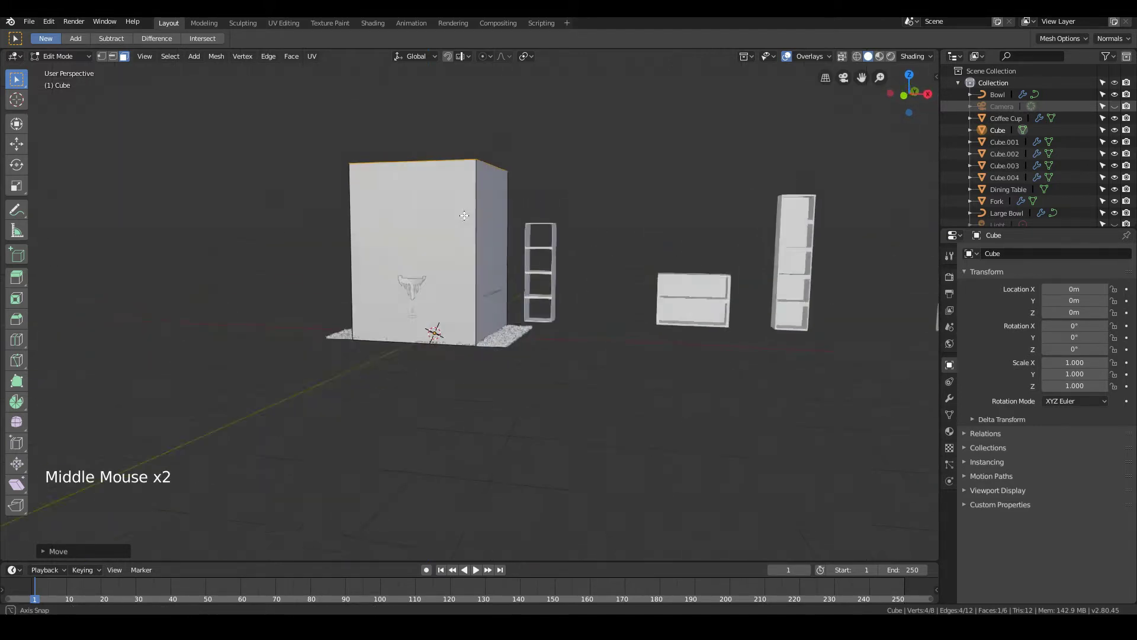
key("KP_1")
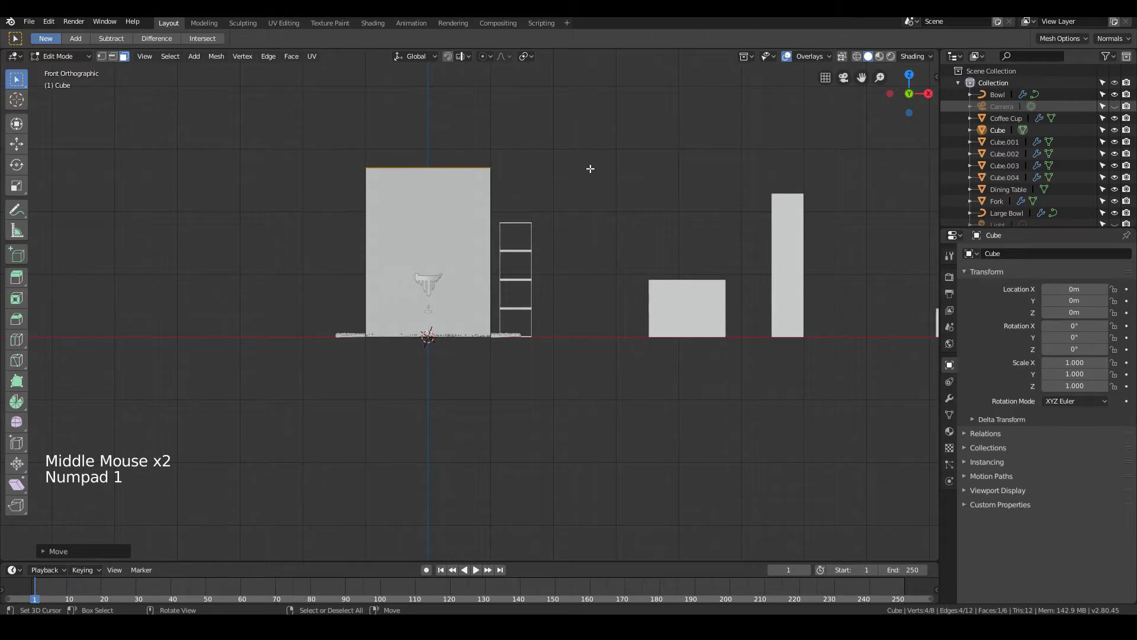
key("g")
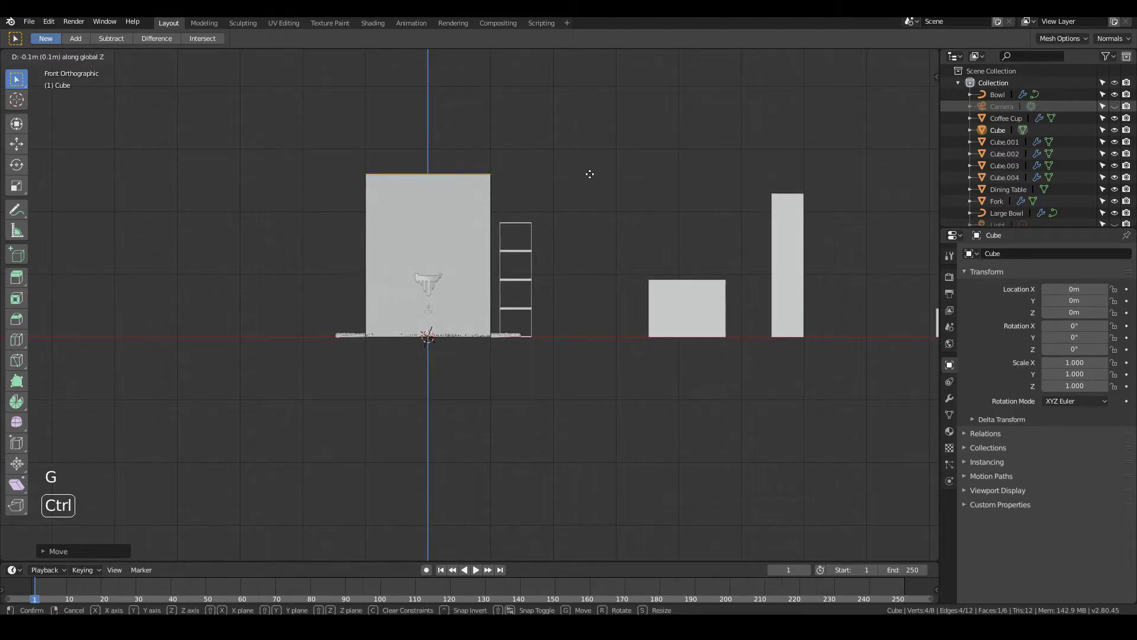
left_click(585, 173)
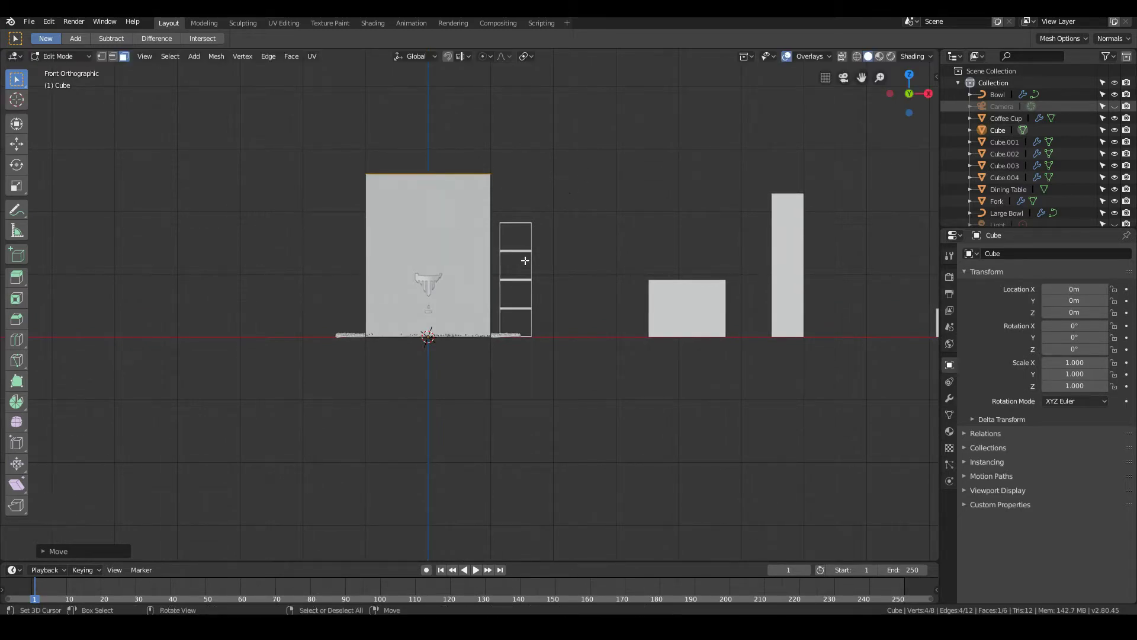
Move the room's side face on the negative X side outward 1.8 m along X
middle_click_drag(585, 174, 562, 298)
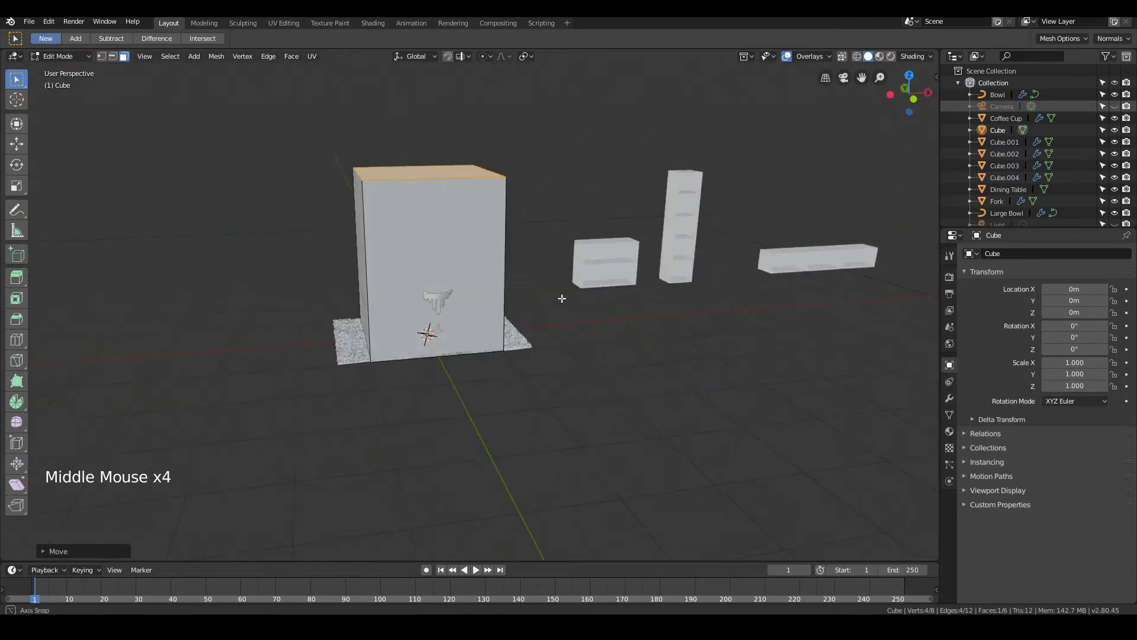
right_click(361, 236)
middle_click_drag(362, 235, 356, 244)
key("KP_1")
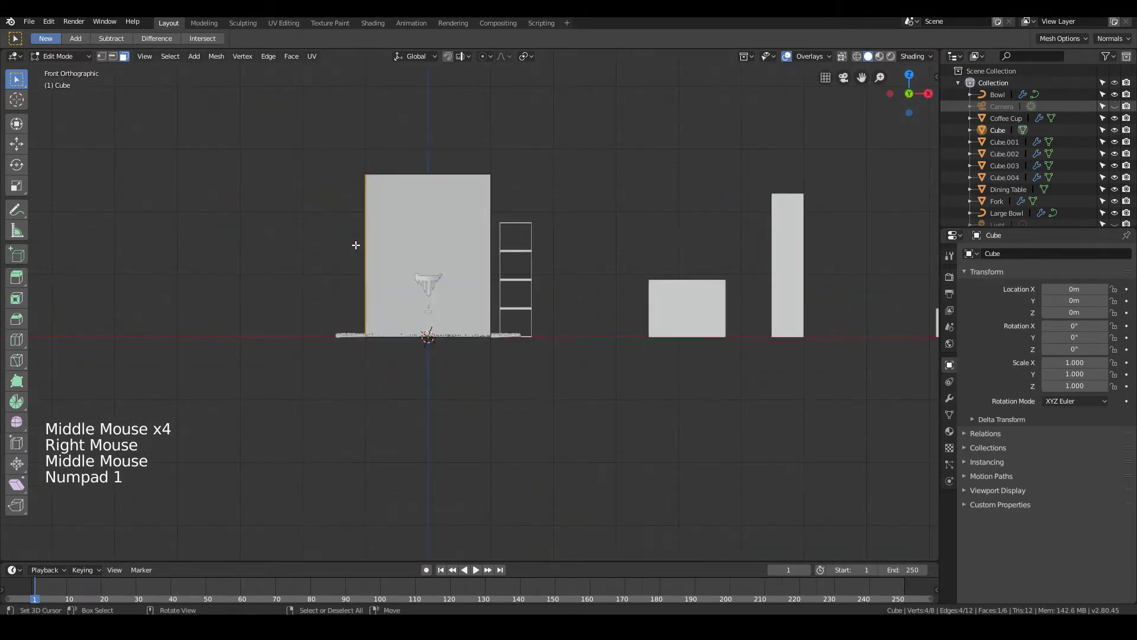
key("g")
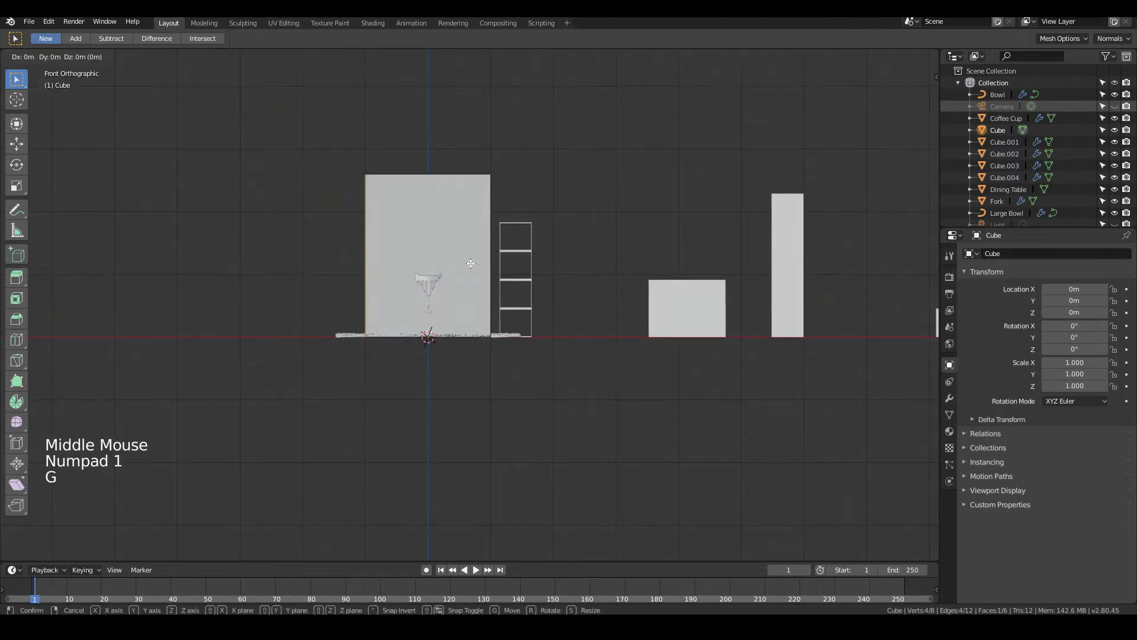
key("x")
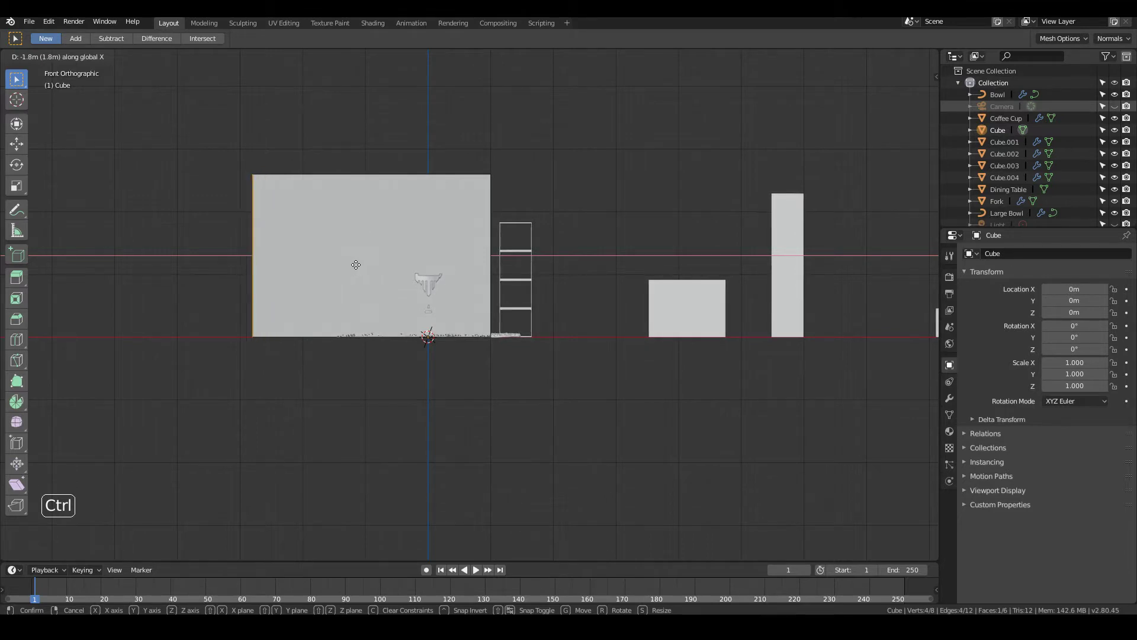
left_click(353, 265, "ctrl")
Move the room's side face on the negative Y side outward 1 m along Y
middle_click_drag(350, 272, 444, 267)
right_click(412, 253)
key("g")
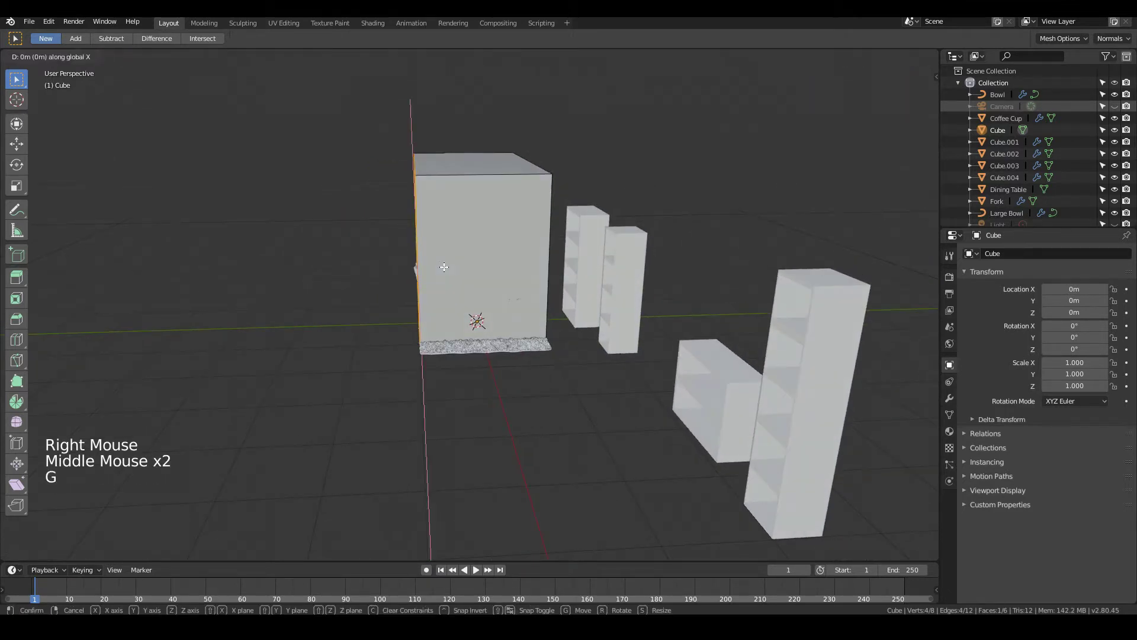
key("g")
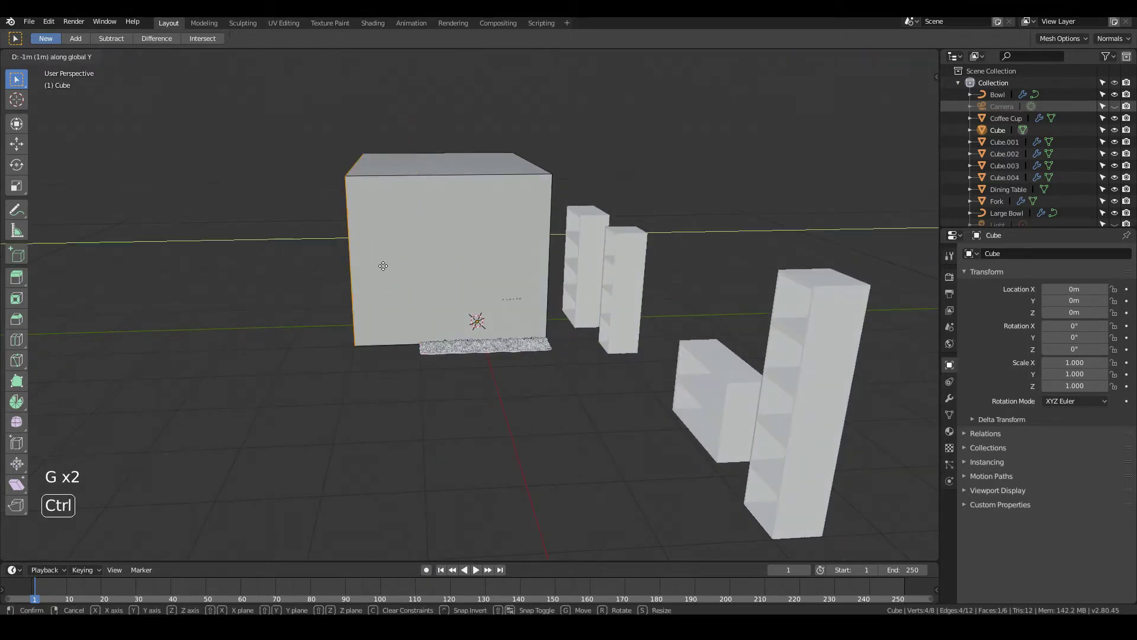
left_click(366, 268)
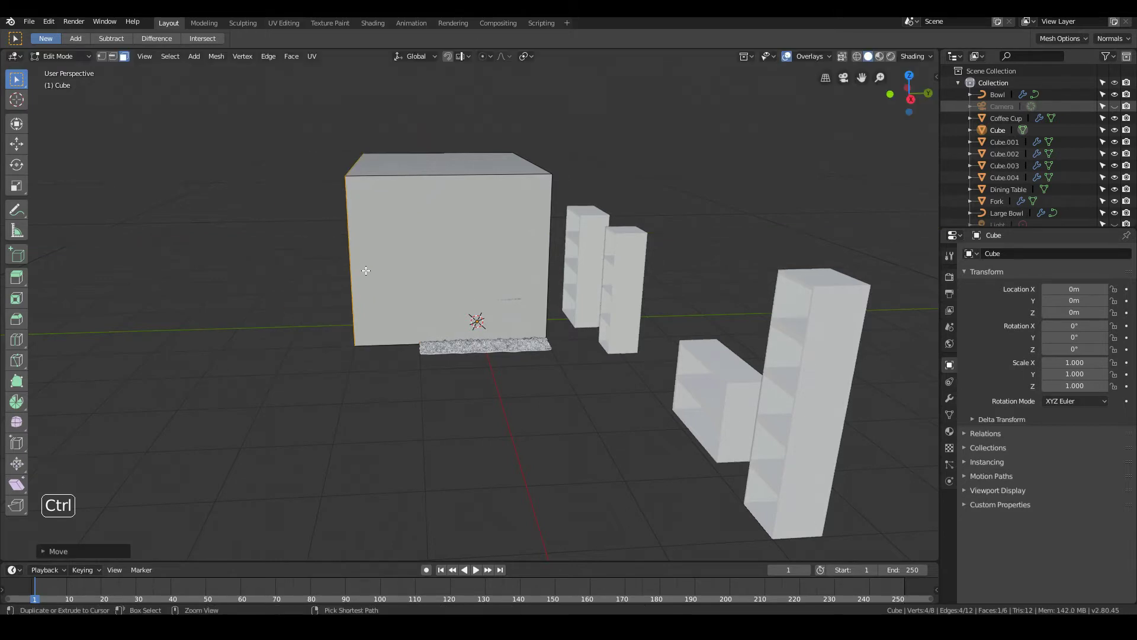
Move the room's side face on the positive Y side outward 1 m along Y
middle_click_drag(368, 269, 447, 271)
right_click(545, 246)
middle_click_drag(546, 248, 571, 299)
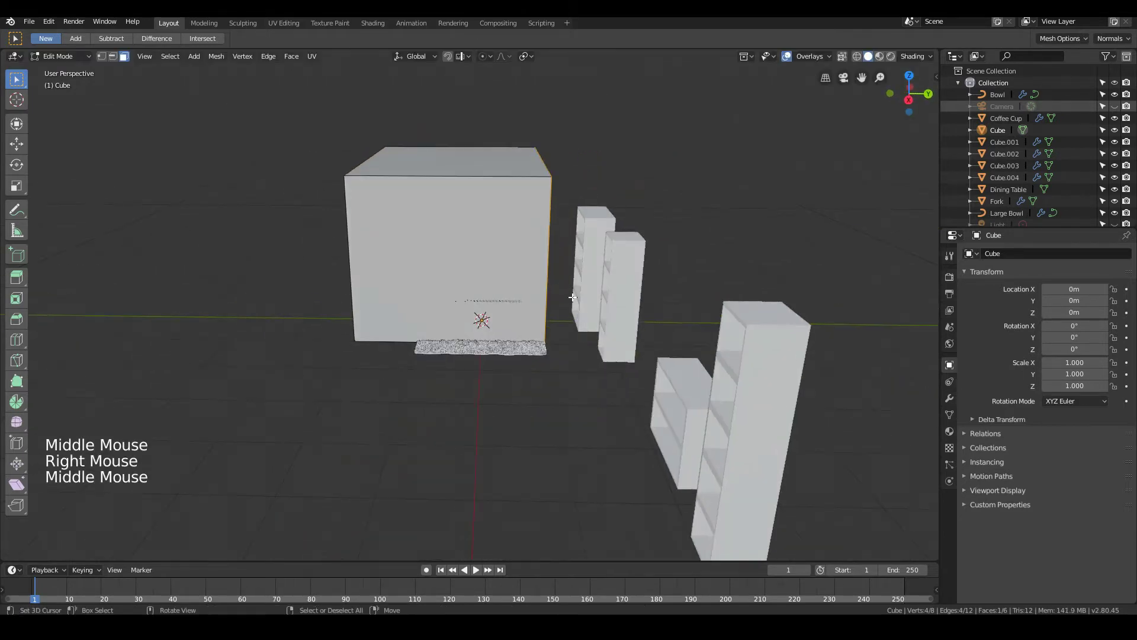
key("g")
key("y")
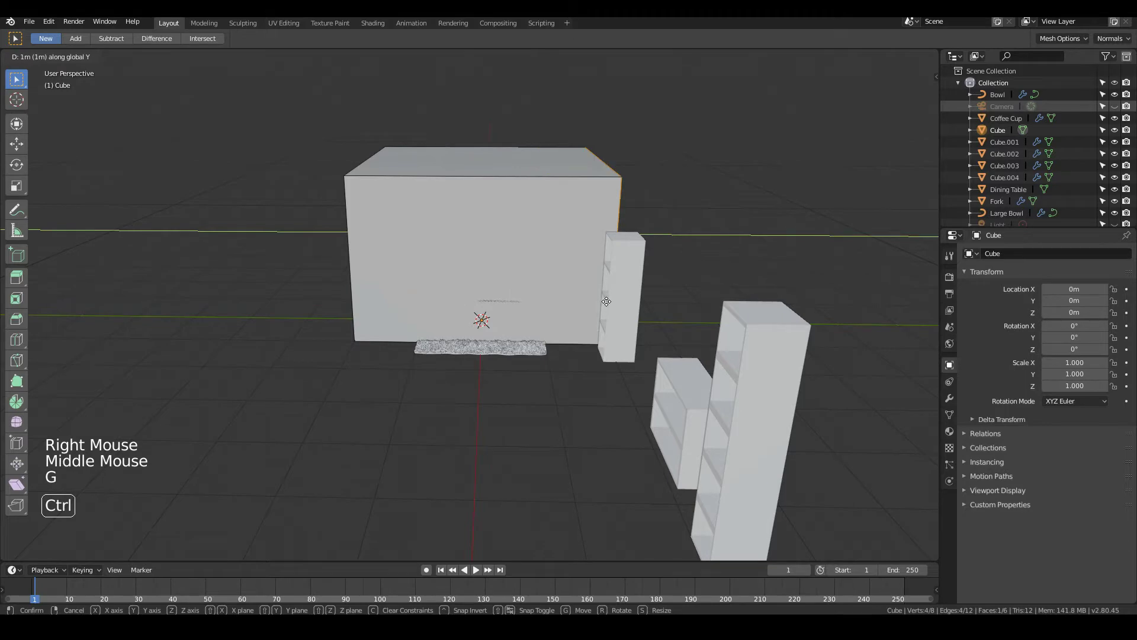
left_click(608, 301, "ctrl")
Delete the room's face on the positive X side to open the interior with the dining table
scroll(366, 287, "up", 4)
middle_click_drag(366, 287, 424, 292)
scroll(433, 289, "down", 5)
right_click(467, 265)
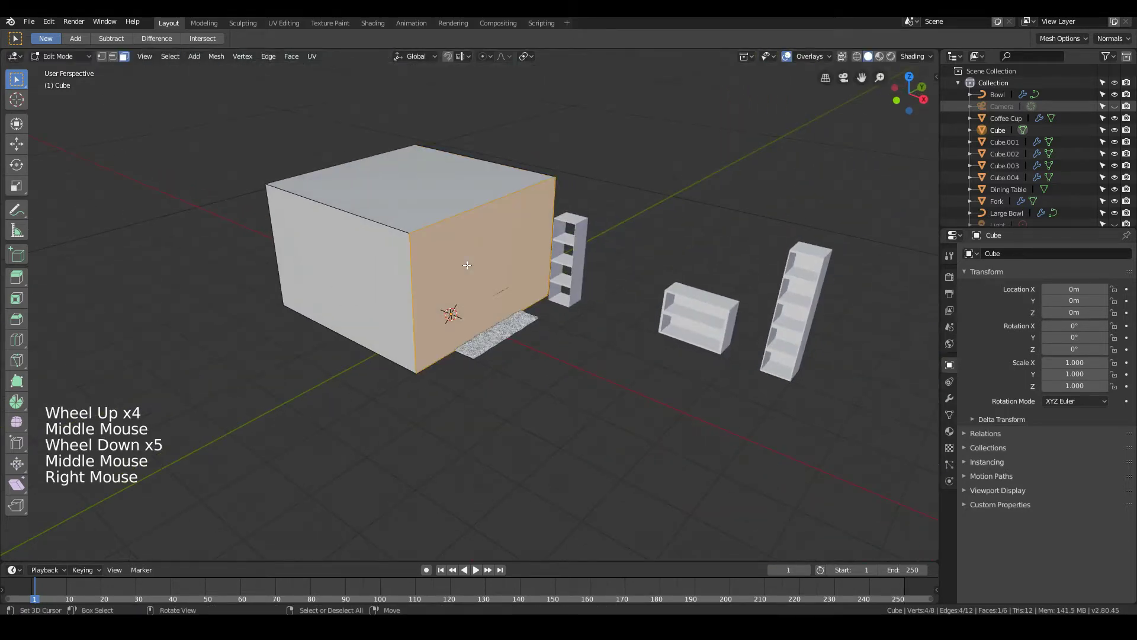
scroll(521, 318, "down", 3)
key("x")
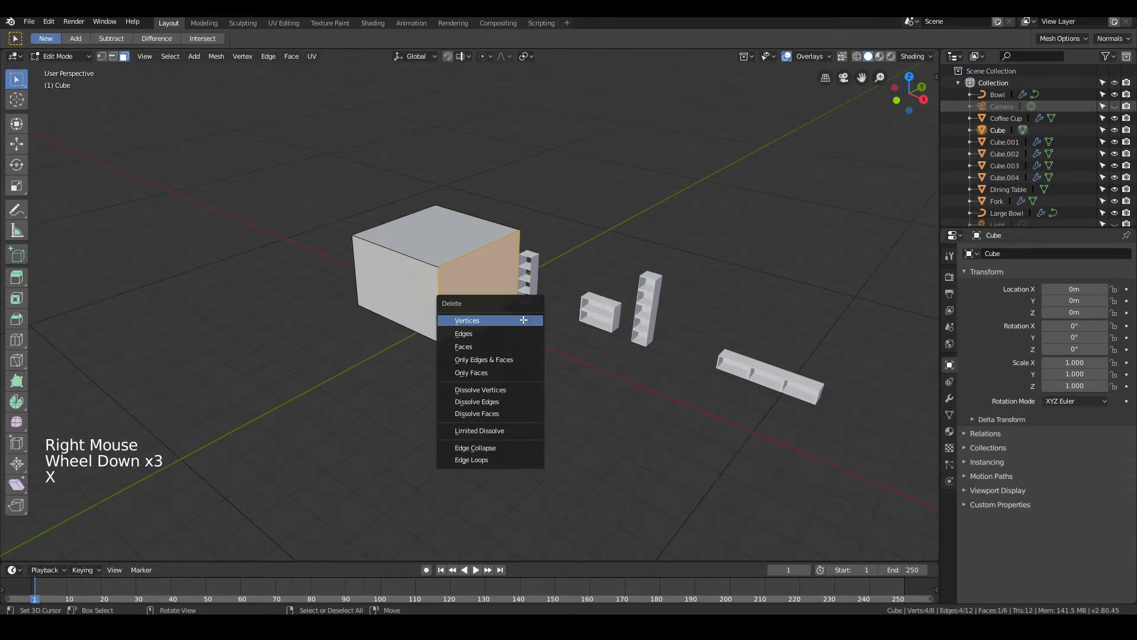
left_click(486, 343)
scroll(486, 343, "up", 4)
middle_click_drag(486, 344, 430, 327)
scroll(428, 326, "up", 6)
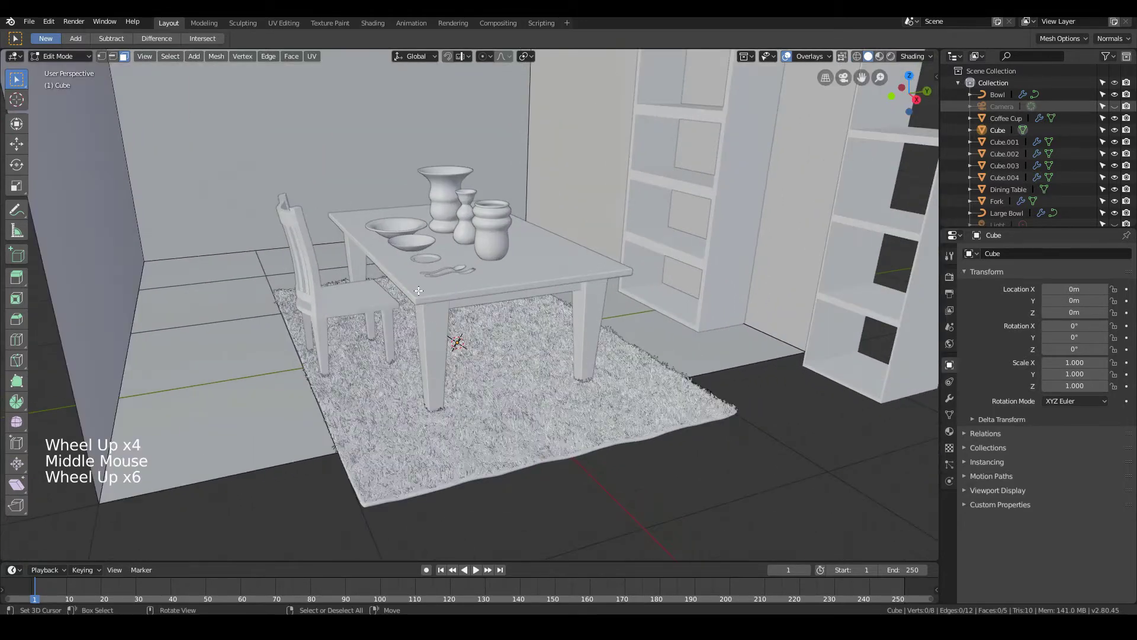
scroll(418, 290, "up", 1)
scroll(418, 290, "down", 4)
Move the whole room object 1.296 m along X in Object Mode so it encloses the carpet and shelf
key("Tab")
scroll(294, 338, "down", 3)
middle_click_drag(295, 338, 434, 359)
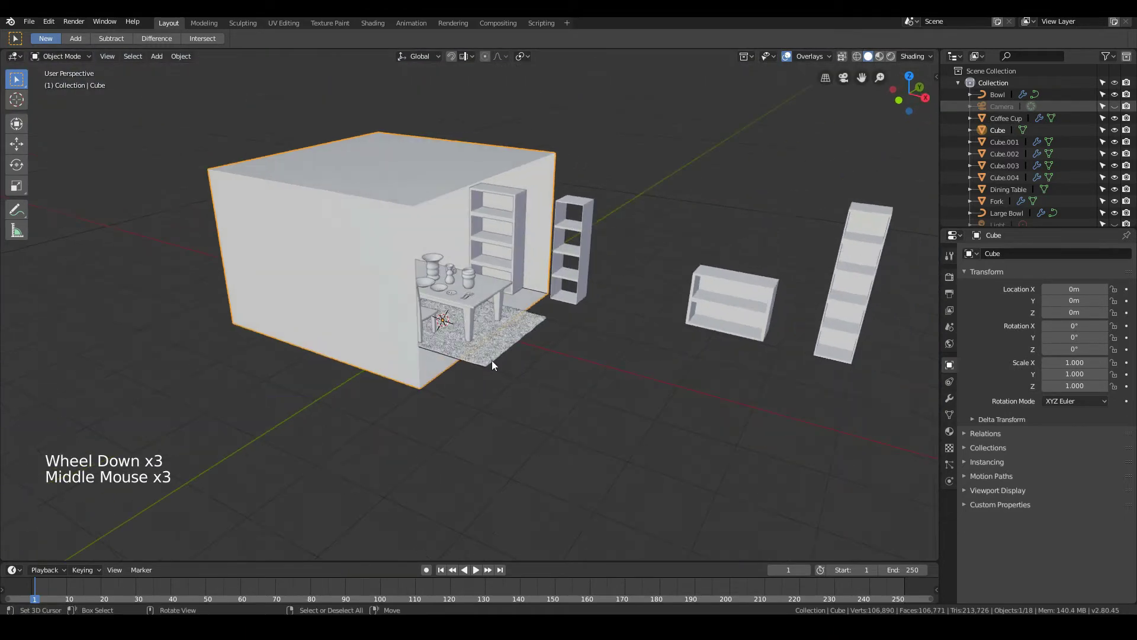
key("g")
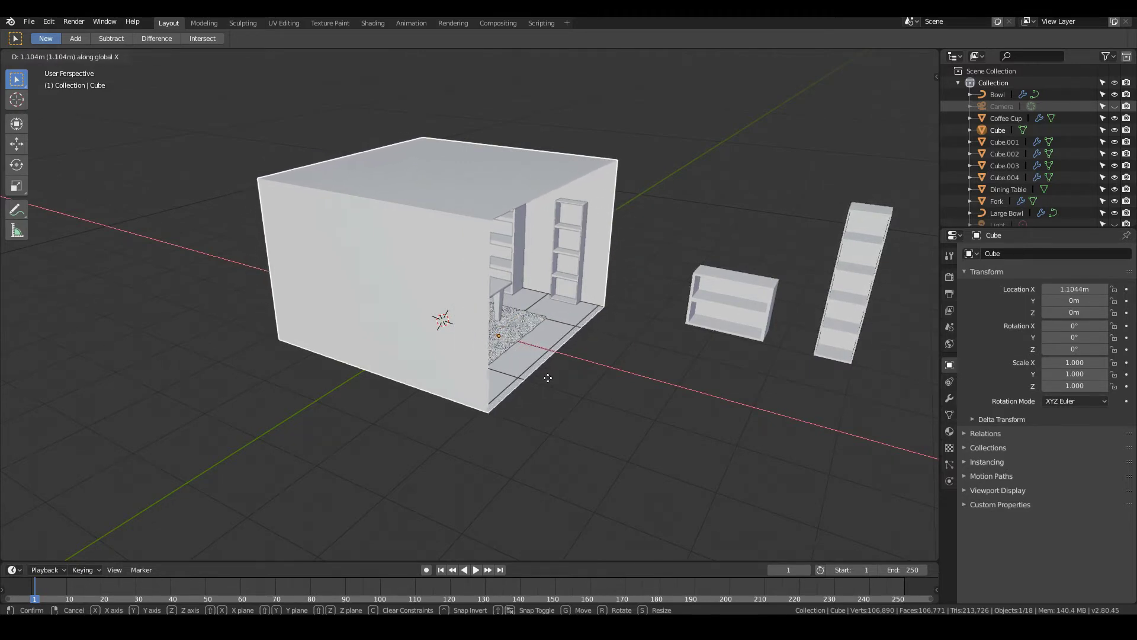
left_click(585, 372)
middle_click_drag(585, 372, 634, 361)
key("g")
right_click(522, 372)
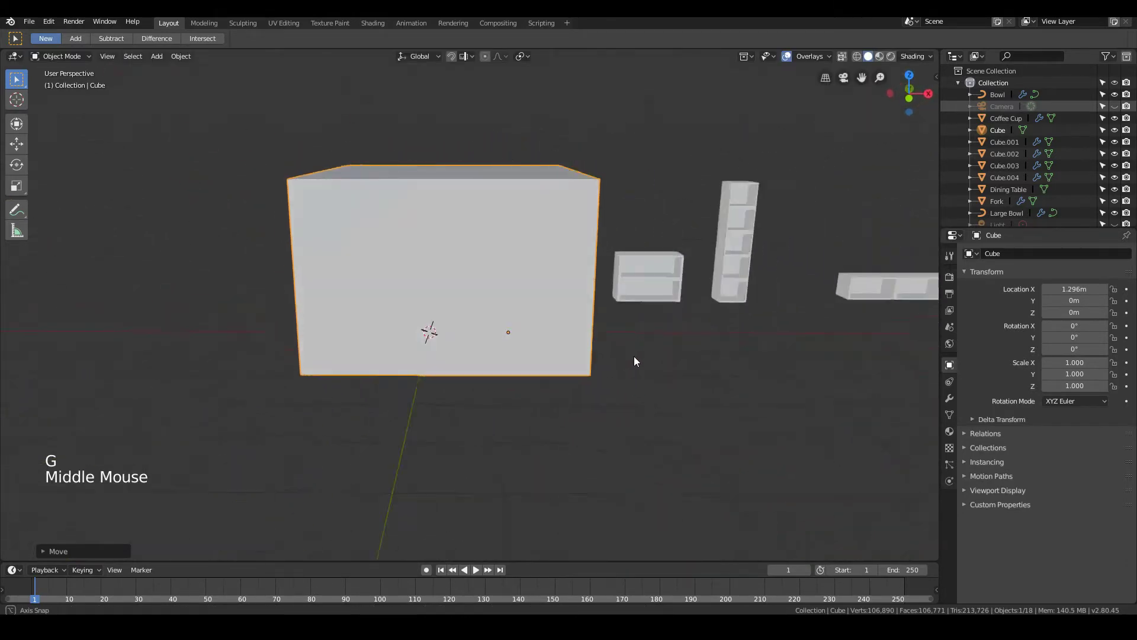
Extend the room's back wall outward along negative X in Edit Mode
key("Tab")
middle_click_drag(249, 292, 350, 306)
right_click(307, 300)
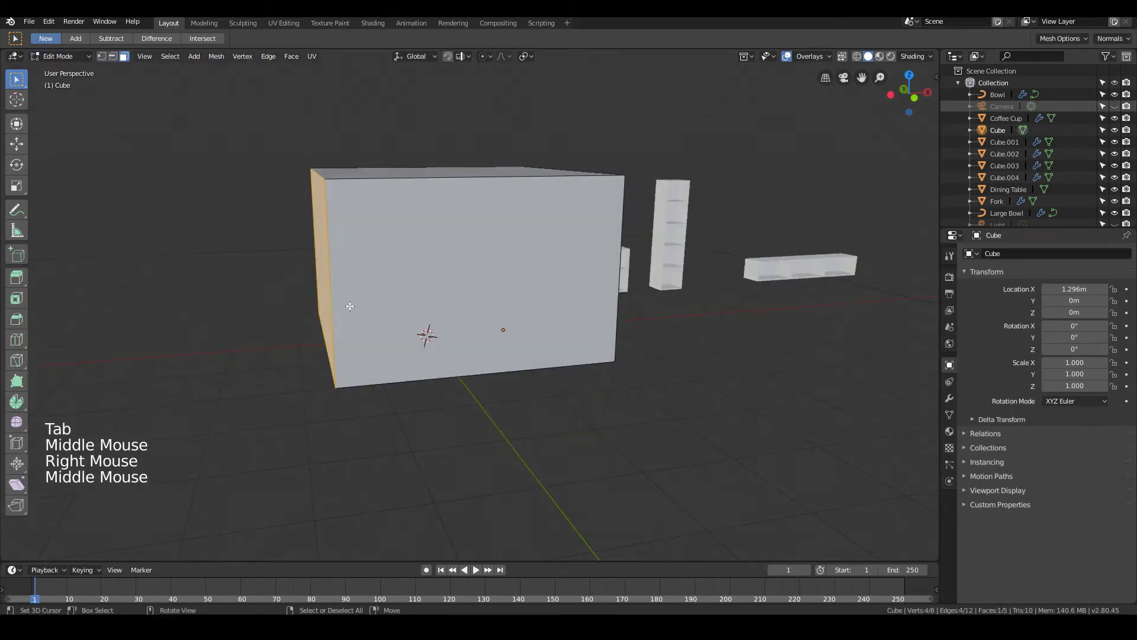
key("g")
key("x")
left_click(341, 323)
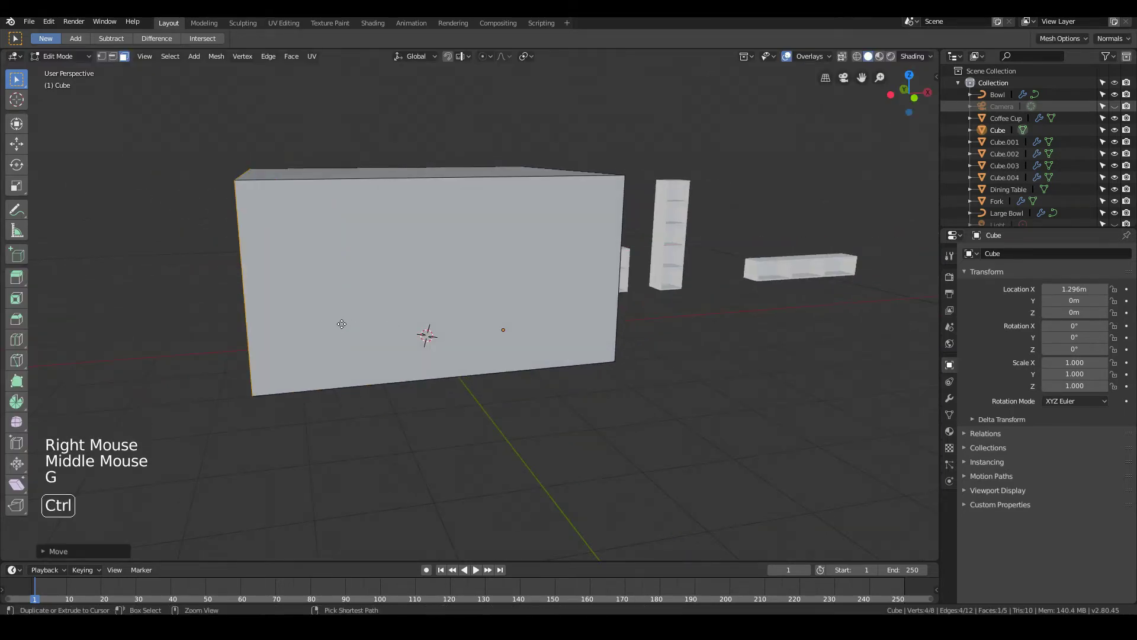
Return to Object Mode and examine the furnished room through its open side
middle_click_drag(341, 323, 358, 308)
scroll(408, 347, "up", 2)
scroll(408, 347, "up", 3)
scroll(358, 309, "down", 3)
scroll(359, 308, "down", 2)
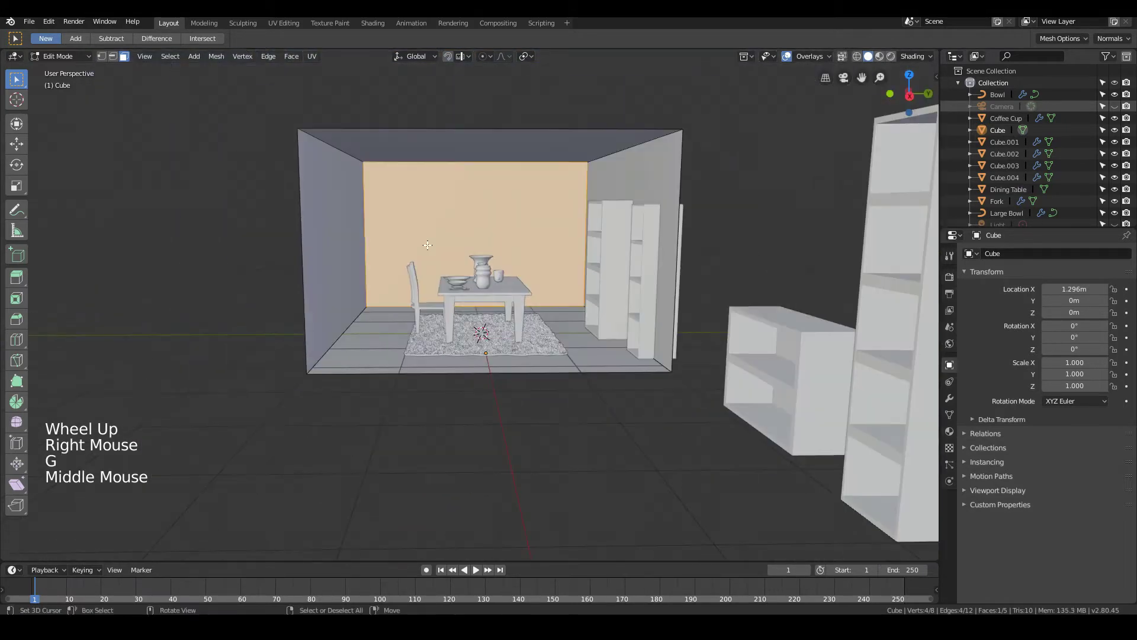
key("Tab")
key("Tab")
key("Tab")
scroll(436, 247, "up", 1)
key("Tab")
scroll(437, 247, "up", 2)
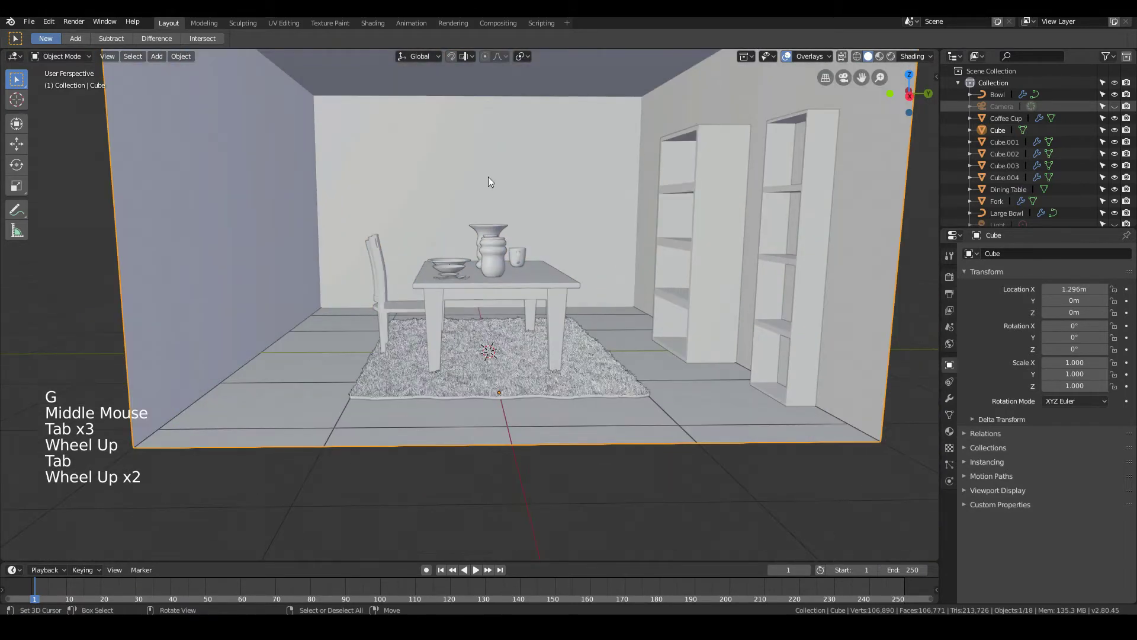
scroll(495, 179, "down", 1)
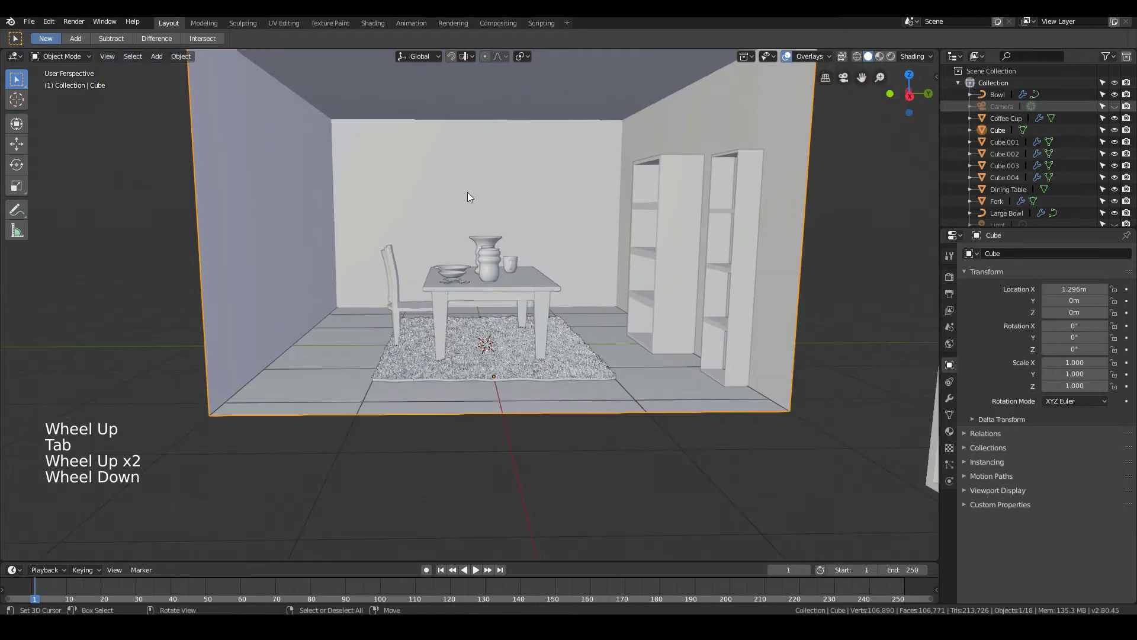
Enter Edit Mode and add a horizontal loop cut around the room's walls, sliding it up toward the ceiling by a factor of about 0.55
key("Tab")
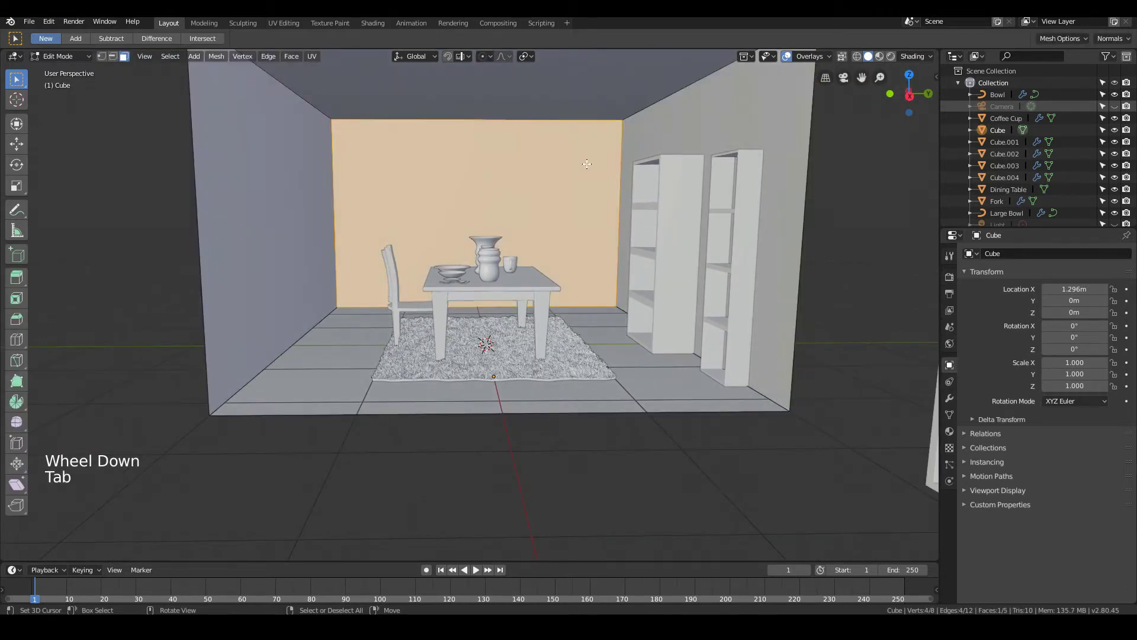
key("ctrl+r")
left_click(612, 163)
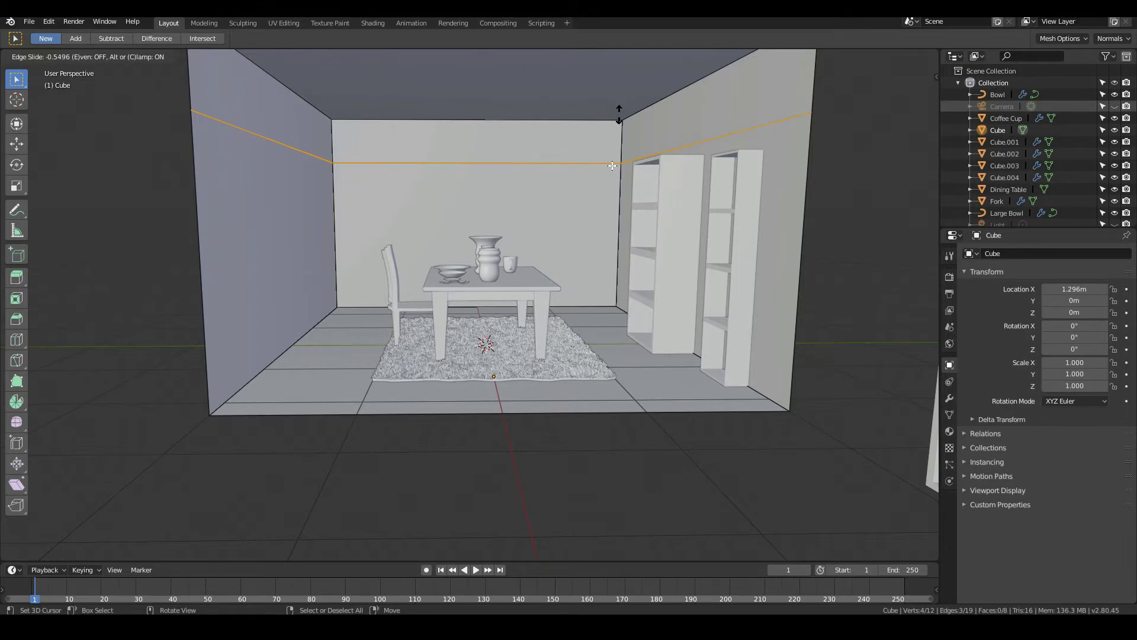
left_click(613, 166)
Add two vertical loop cuts through the back wall, floor and ceiling, and spread them apart along Y by a scale of about 1.82
key("ctrl+r")
scroll(461, 170, "up", 1)
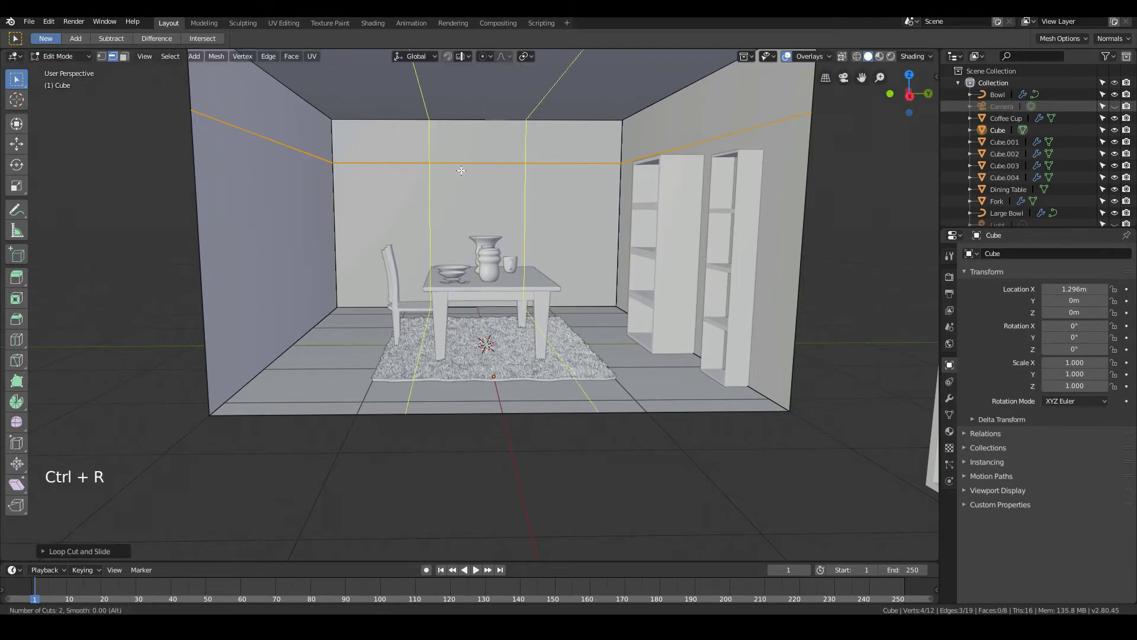
left_click(461, 171)
right_click(462, 170)
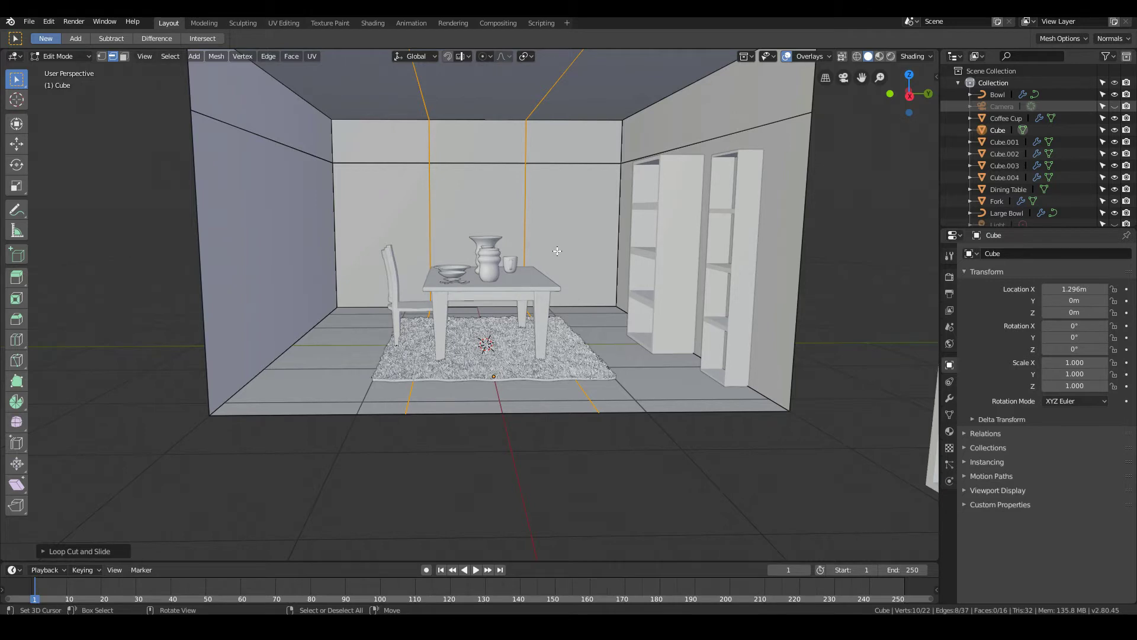
key("s")
key("y")
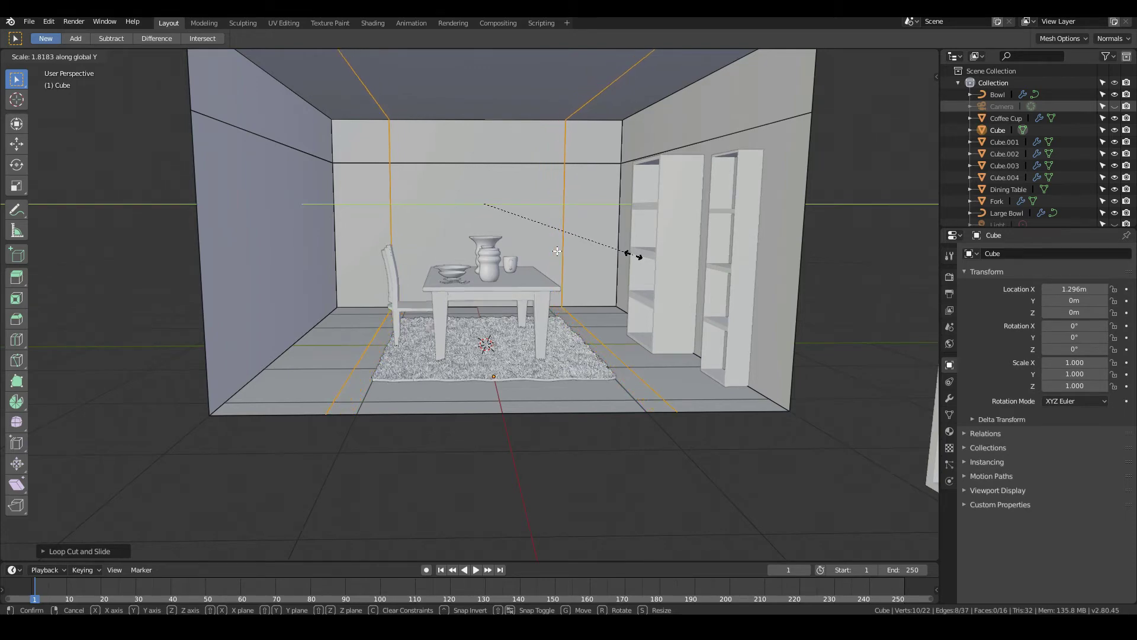
left_click(628, 256)
Switch to face selection and select the central face of the room's back wall
middle_click_drag(627, 256, 399, 197)
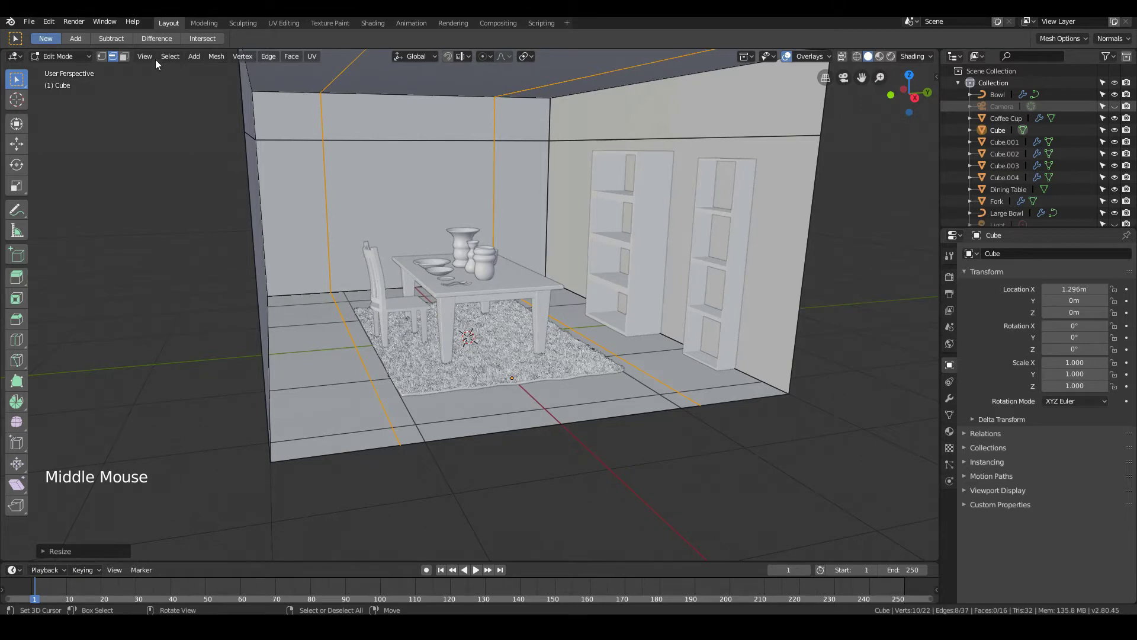
left_click(124, 56)
right_click(409, 212)
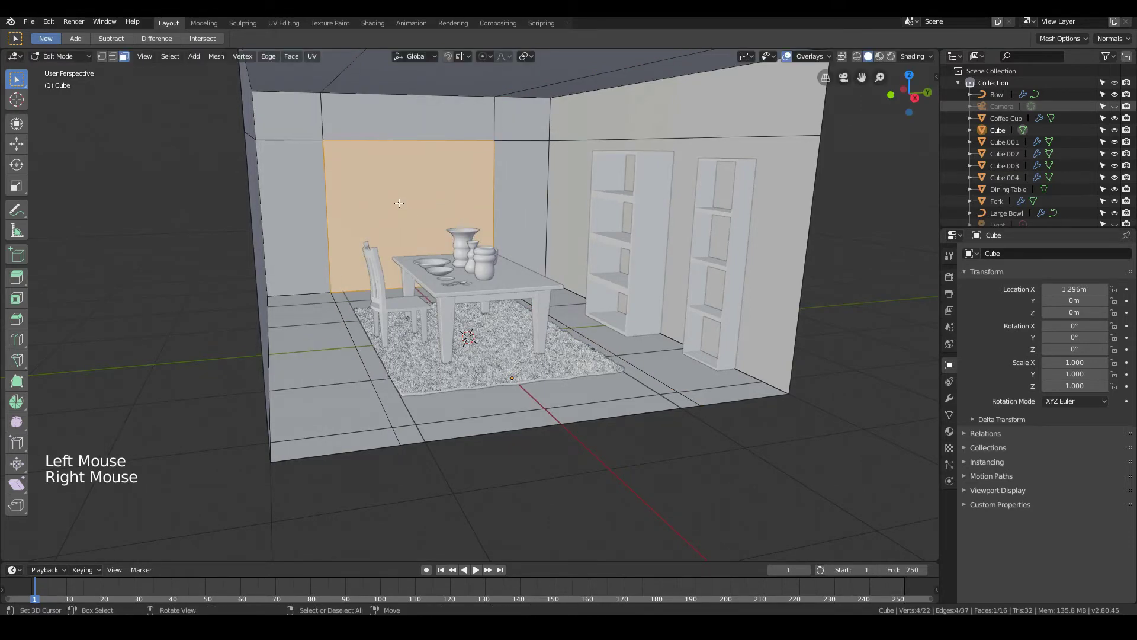
key("x")
left_click(396, 202)
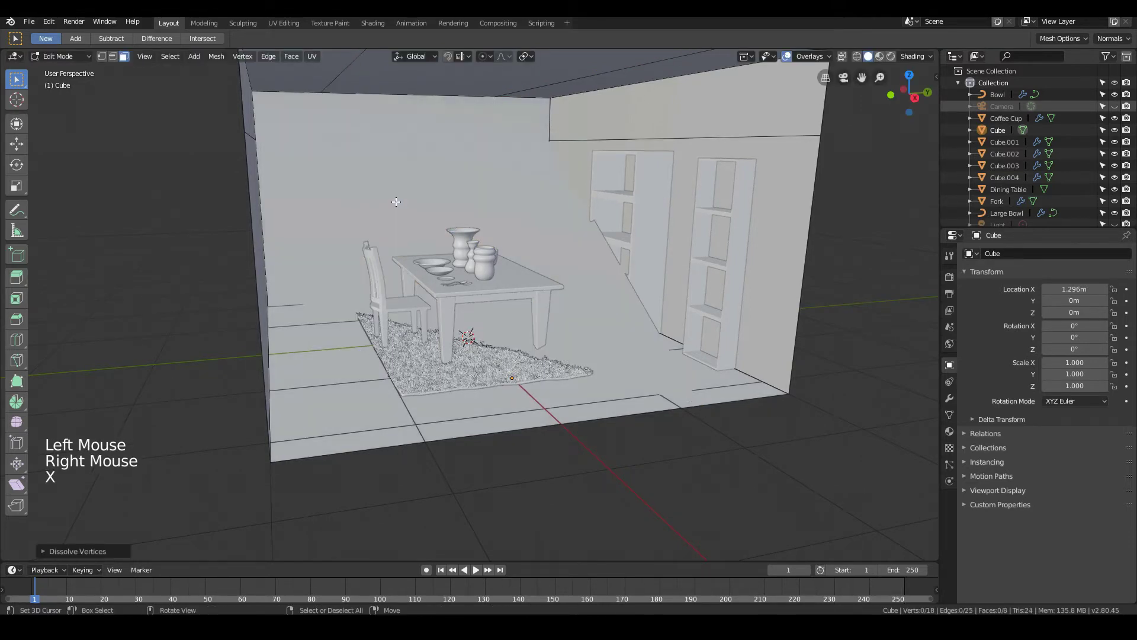
key("ctrl+z")
Delete the selected central back-wall face to create an opening, and return to Object Mode
middle_click_drag(425, 217, 427, 207)
key("x")
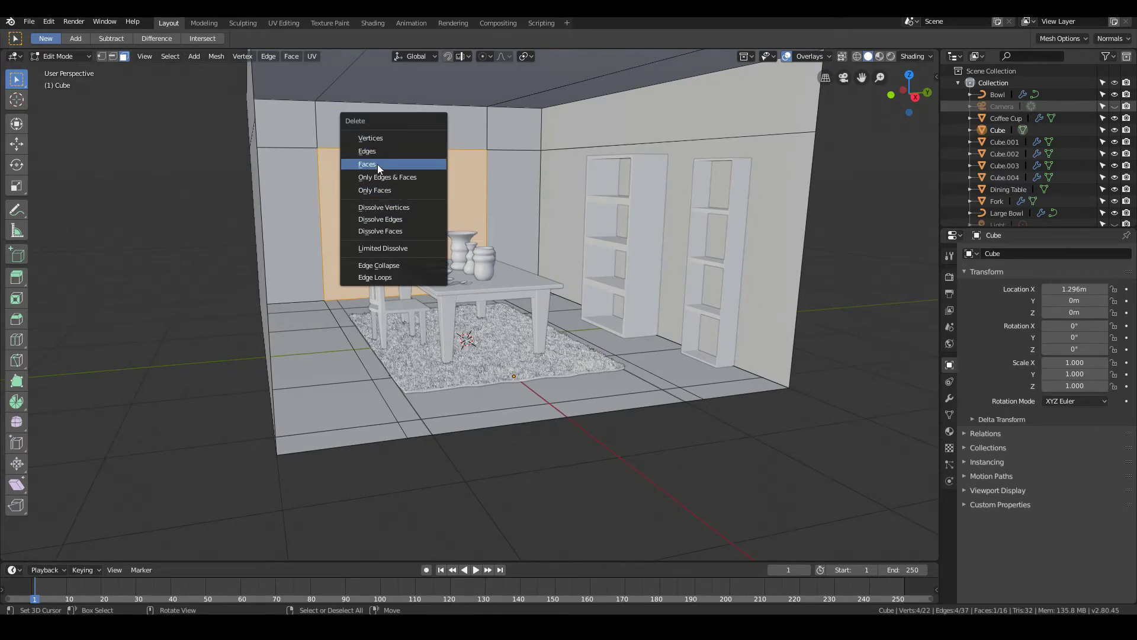
left_click(378, 165)
scroll(237, 244, "down", 3)
key("Tab")
middle_click_drag(236, 244, 392, 287)
scroll(392, 287, "down", 3)
scroll(392, 287, "up", 1)
scroll(392, 287, "up", 2)
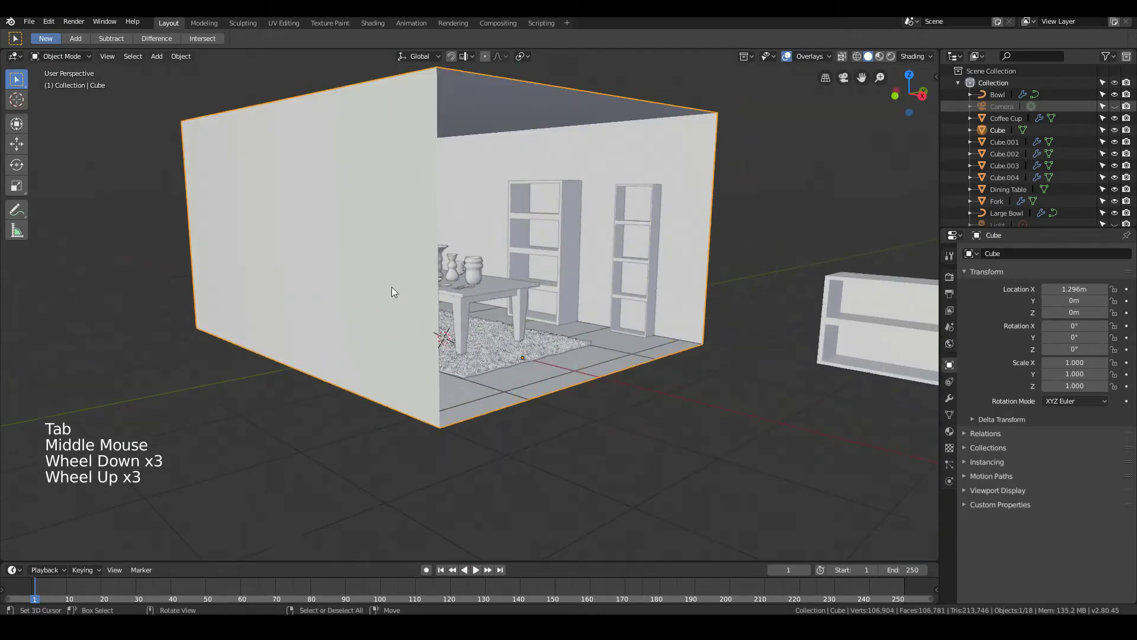
Unhide the camera and align it to the right orthographic view of the room
scroll(392, 286, "down", 3)
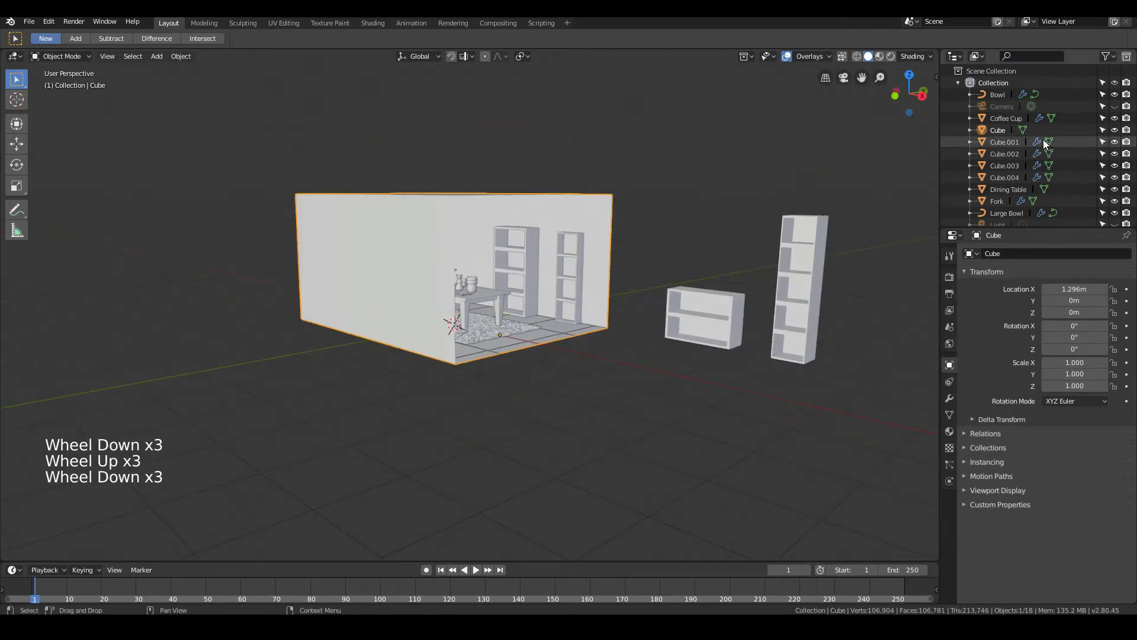
scroll(645, 208, "down", 3)
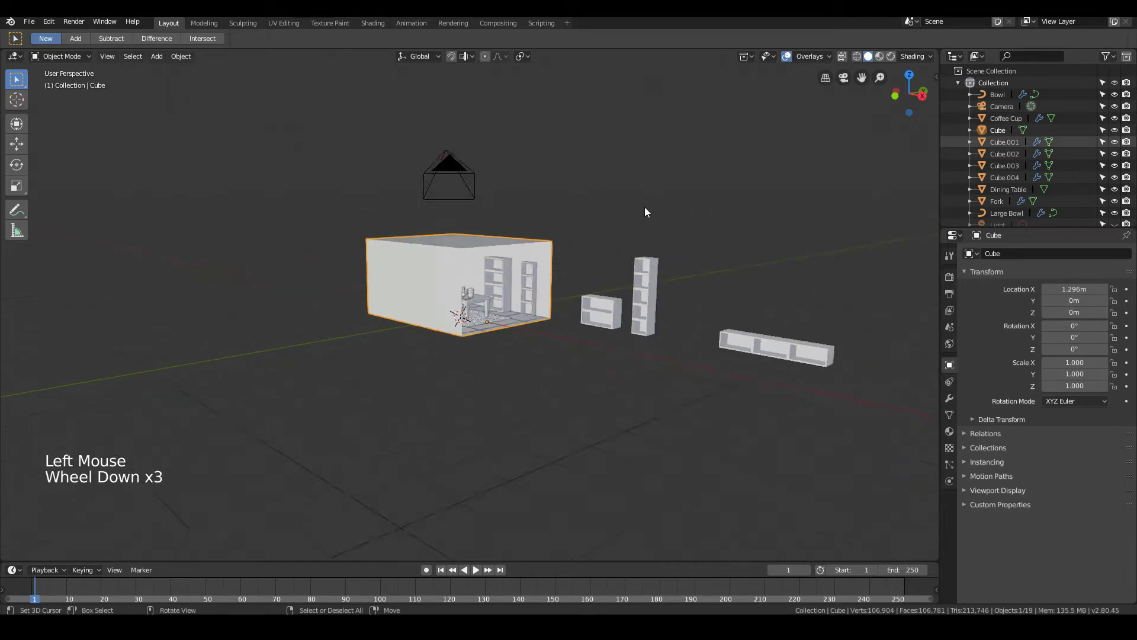
middle_click_drag(648, 211, 325, 325)
right_click(299, 318)
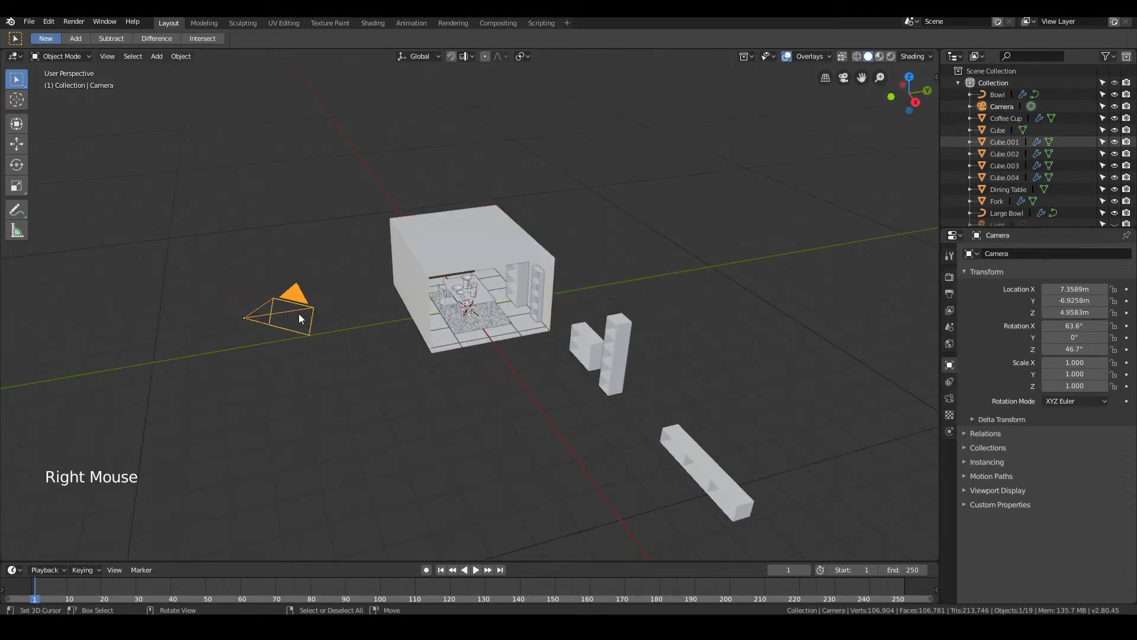
key("KP_3")
scroll(299, 316, "up", 3)
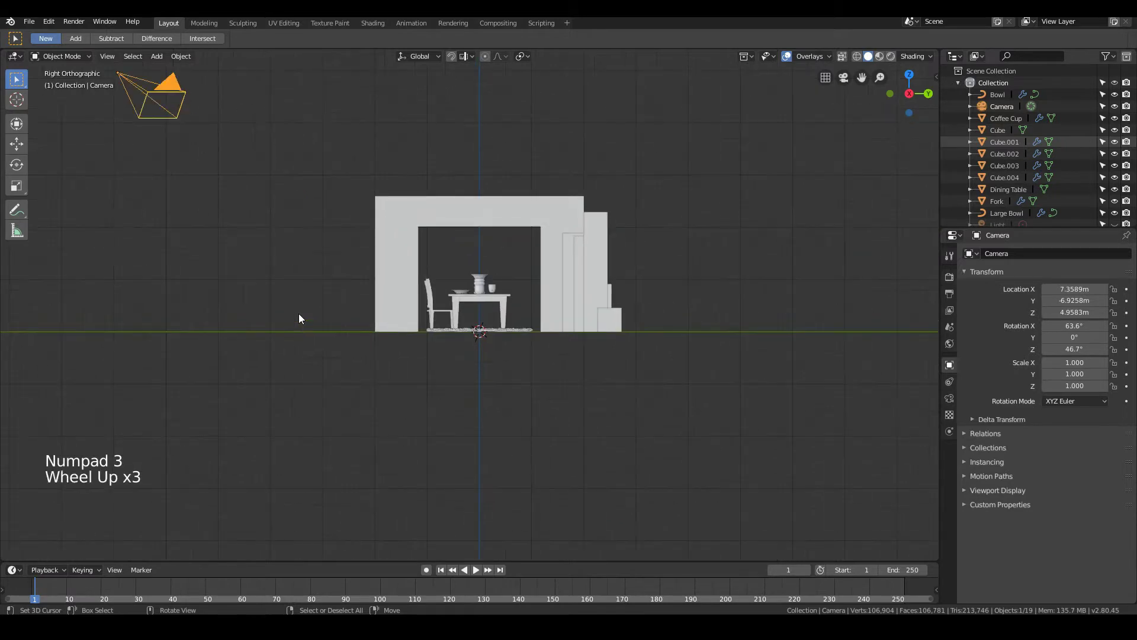
key("ctrl+alt+KP_0")
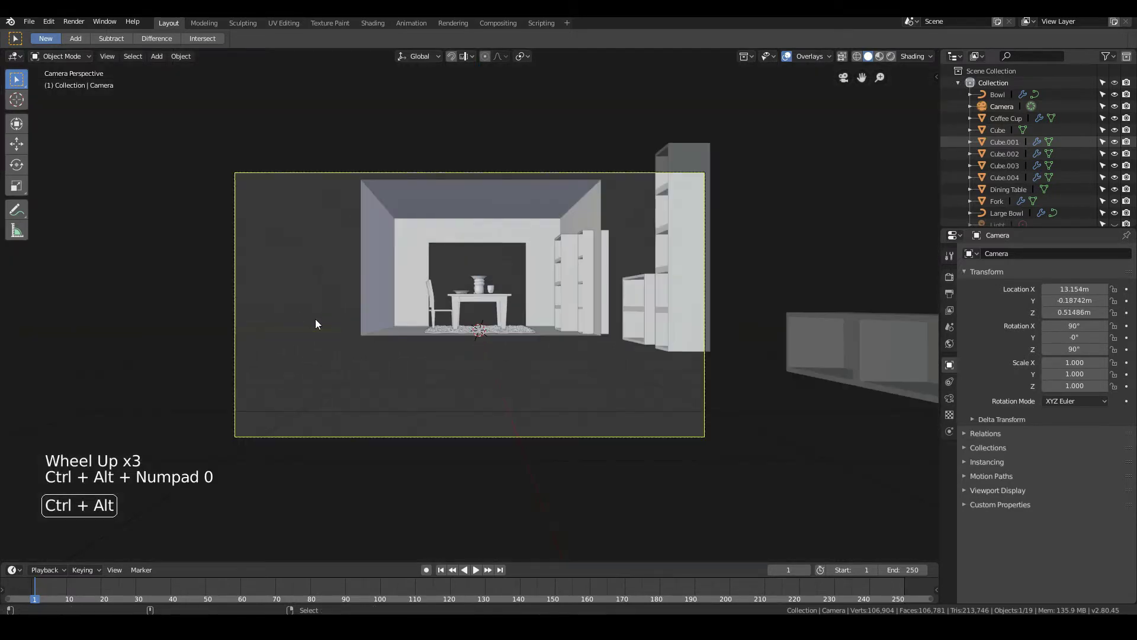
Look through the camera and move it along its local Z axis toward the room to X 5.3739 m
middle_click_drag(315, 324, 192, 309)
scroll(201, 313, "down", 6)
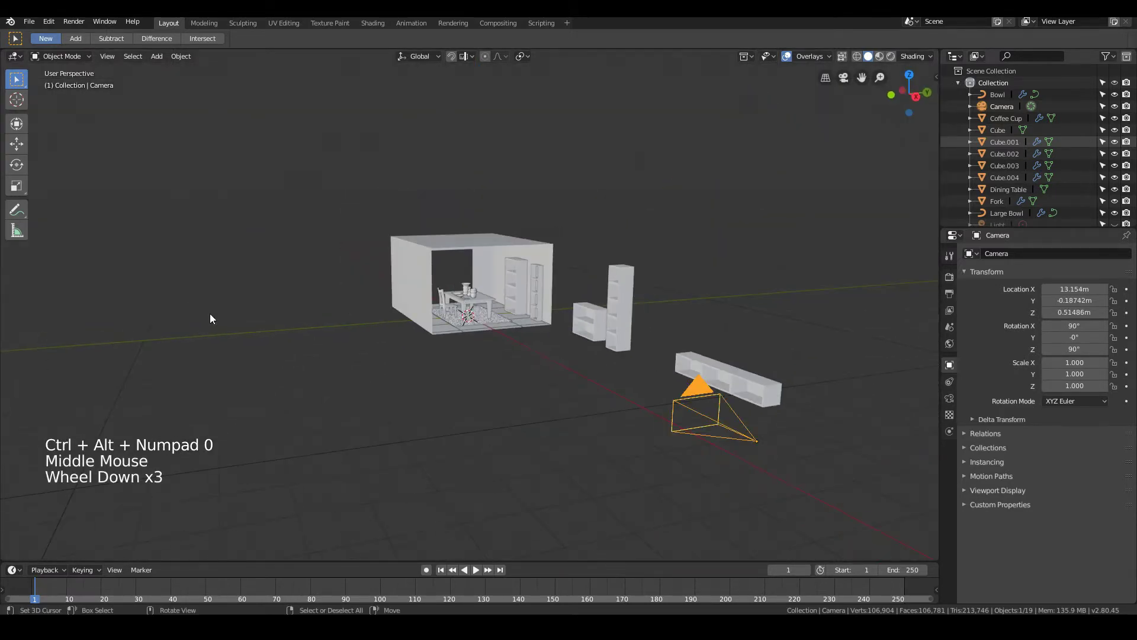
key("KP_0")
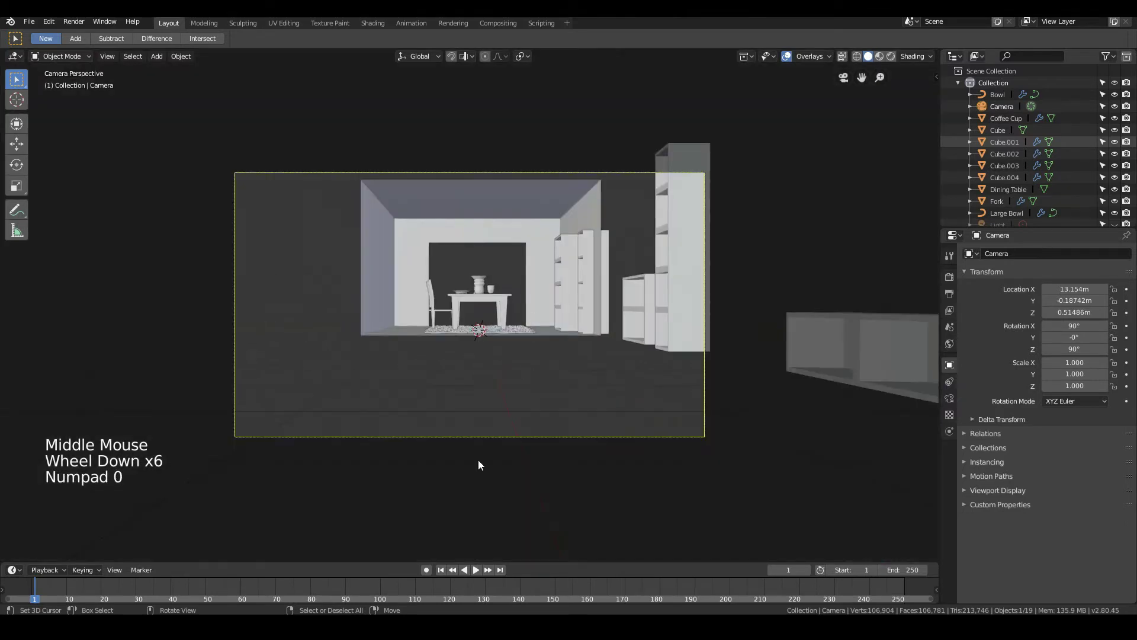
key("g")
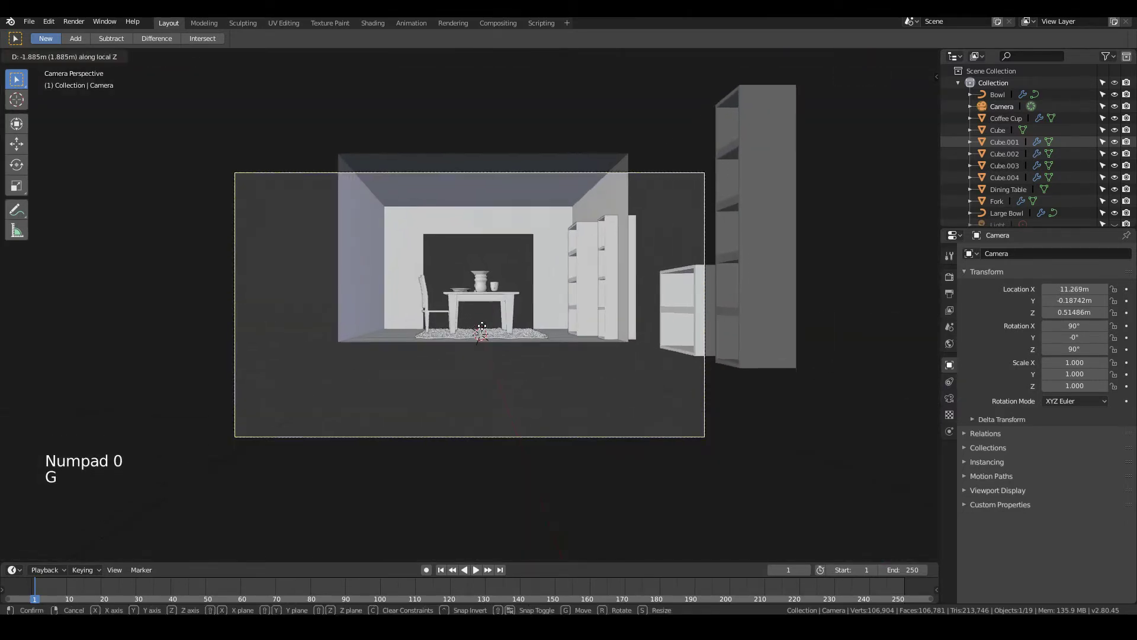
left_click(491, 250)
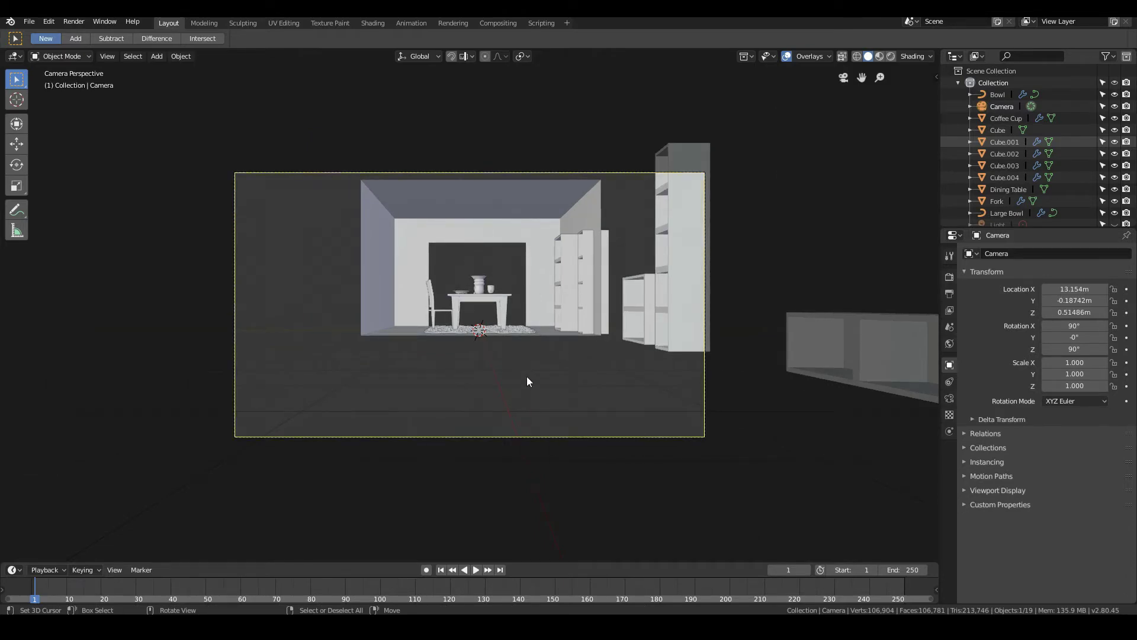
key("g")
key("z")
key("z")
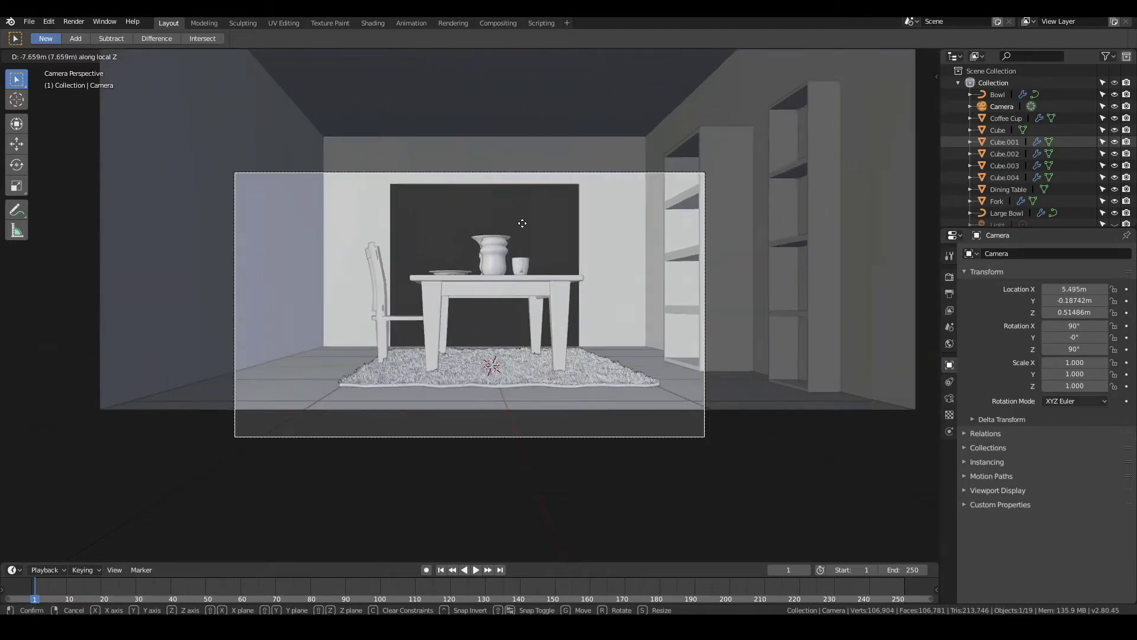
left_click(508, 332)
Raise the camera to Z 1.3865 m and shift it along Y to -0.8248 m
key("g")
key("z")
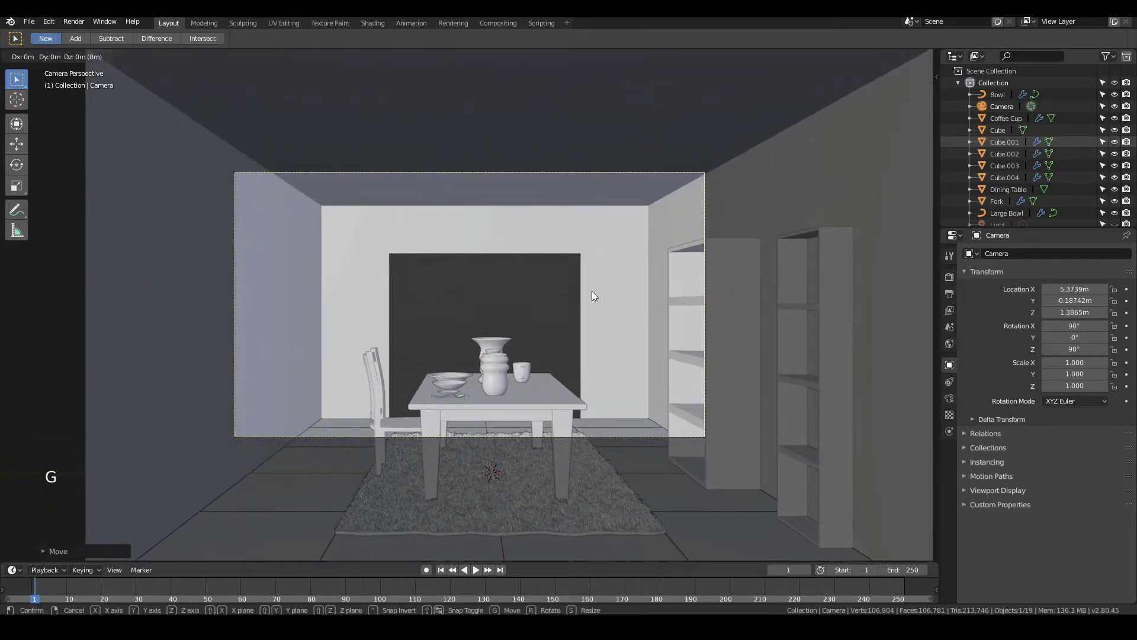
key("y")
left_click(522, 297)
Turn the camera about global Z to 70.5° and move it along X to 3.7342 m
key("r")
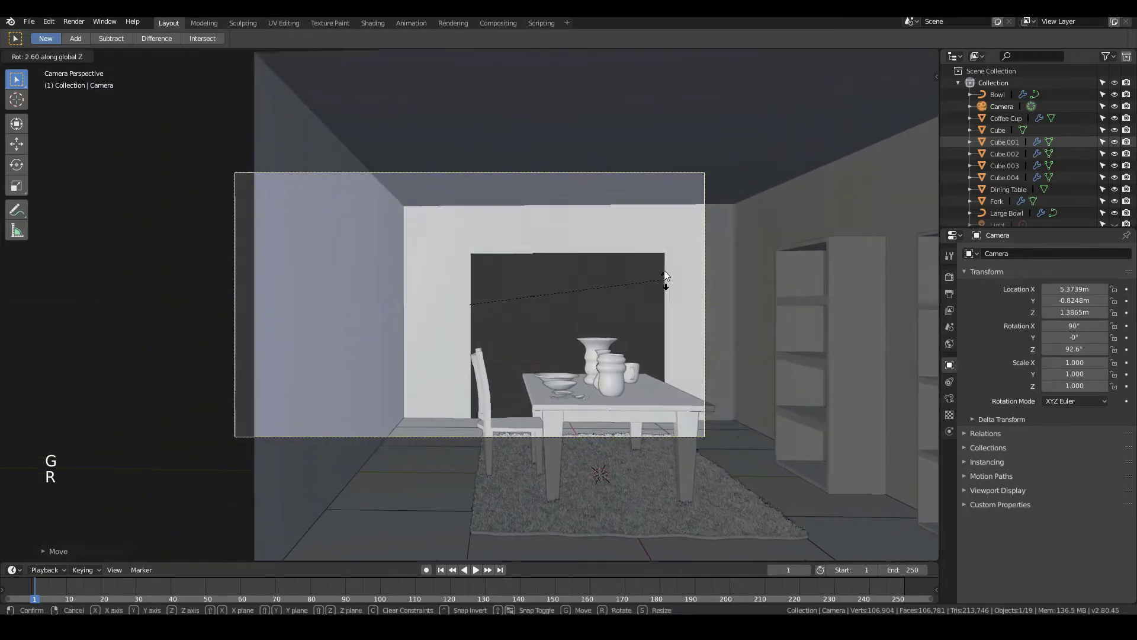
key("z")
left_click(641, 212)
key("g")
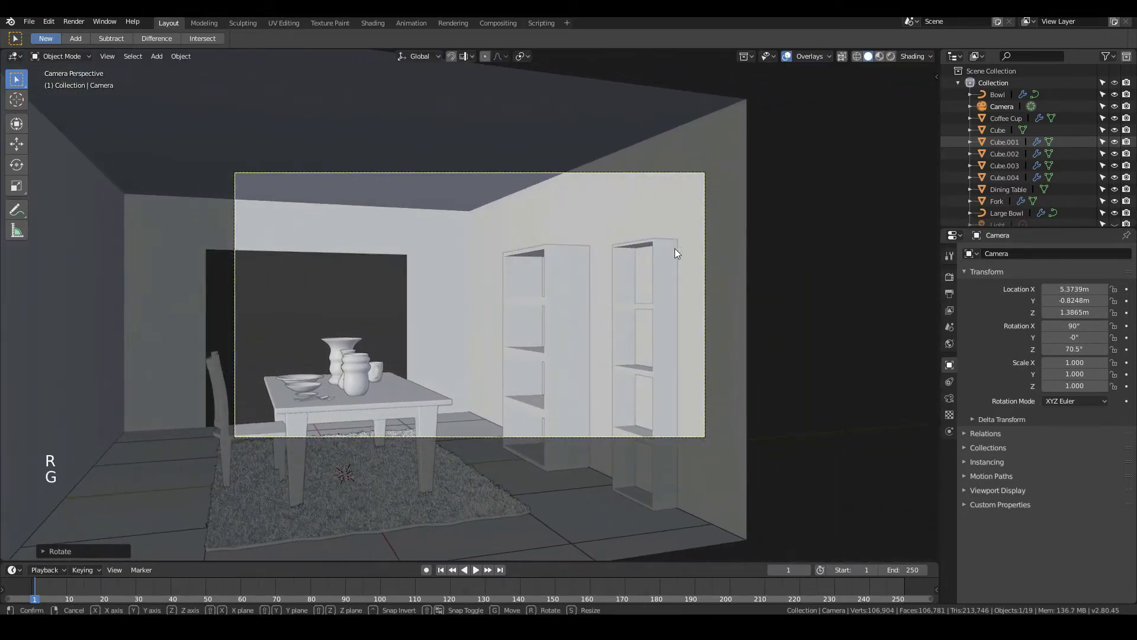
key("x")
left_click(640, 272)
Move the camera along global Y to -1.6044 m so the table comes into the frame
key("g")
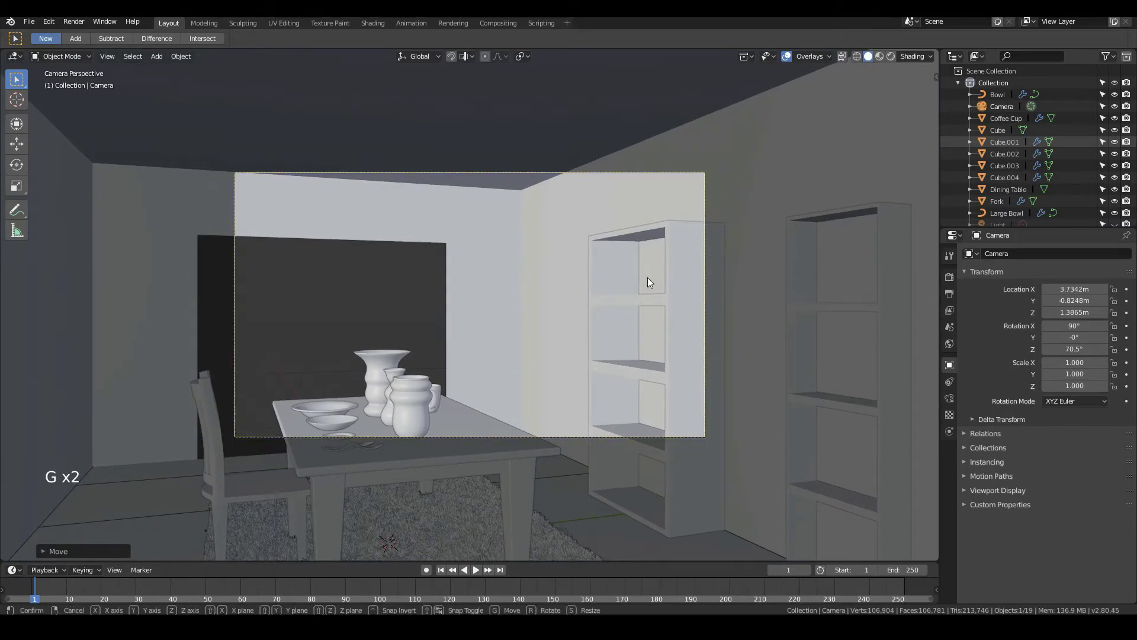
right_click(632, 280)
key("g")
key("y")
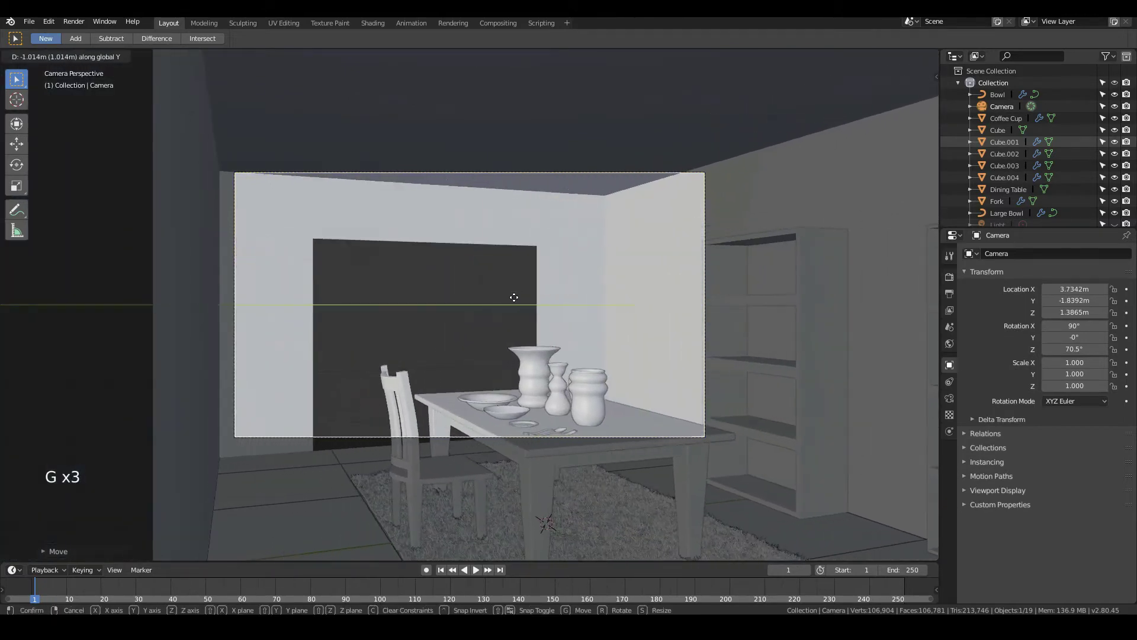
left_click(545, 302)
Tilt the camera about its local X axis to 74.6° and raise it to Z 1.743 m, framing the dining table
key("r")
key("x")
key("x")
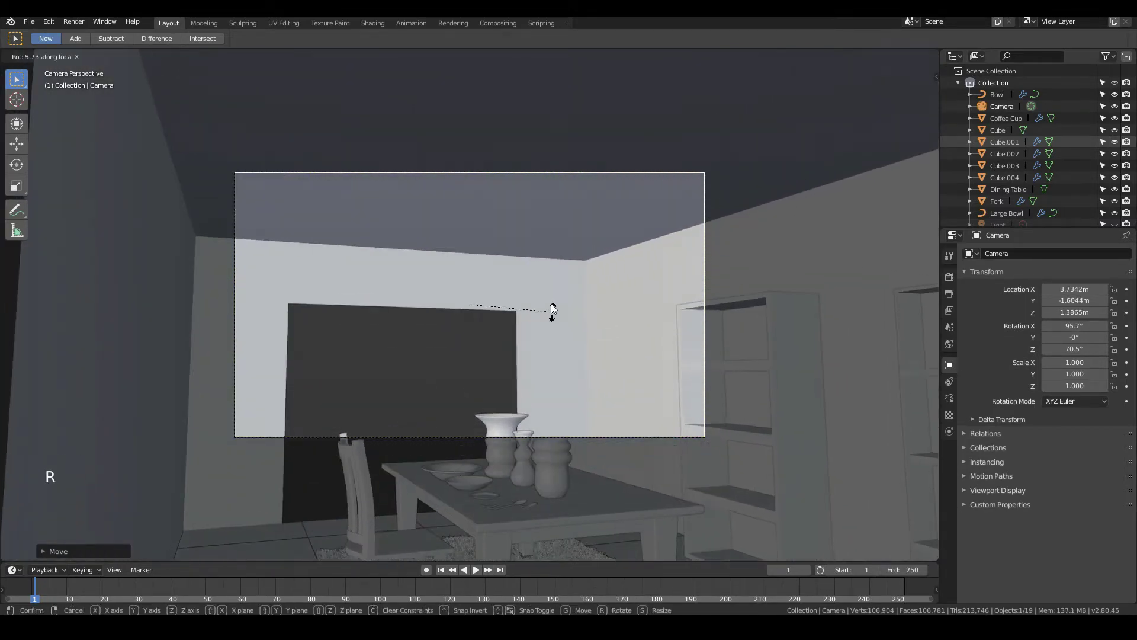
key("g")
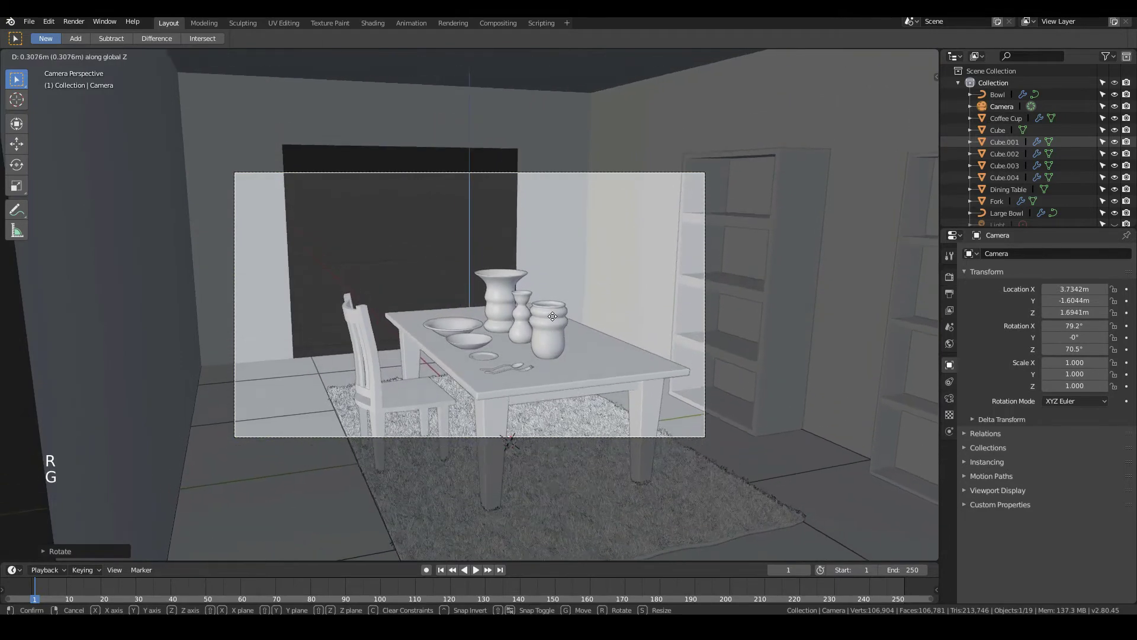
key("r")
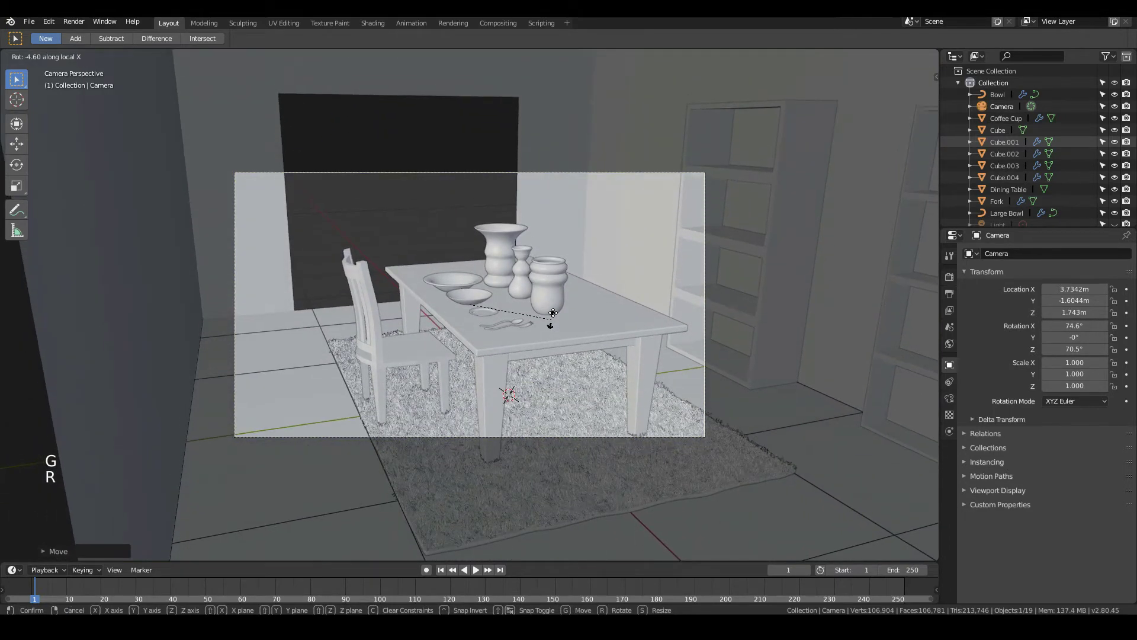
left_click(553, 312)
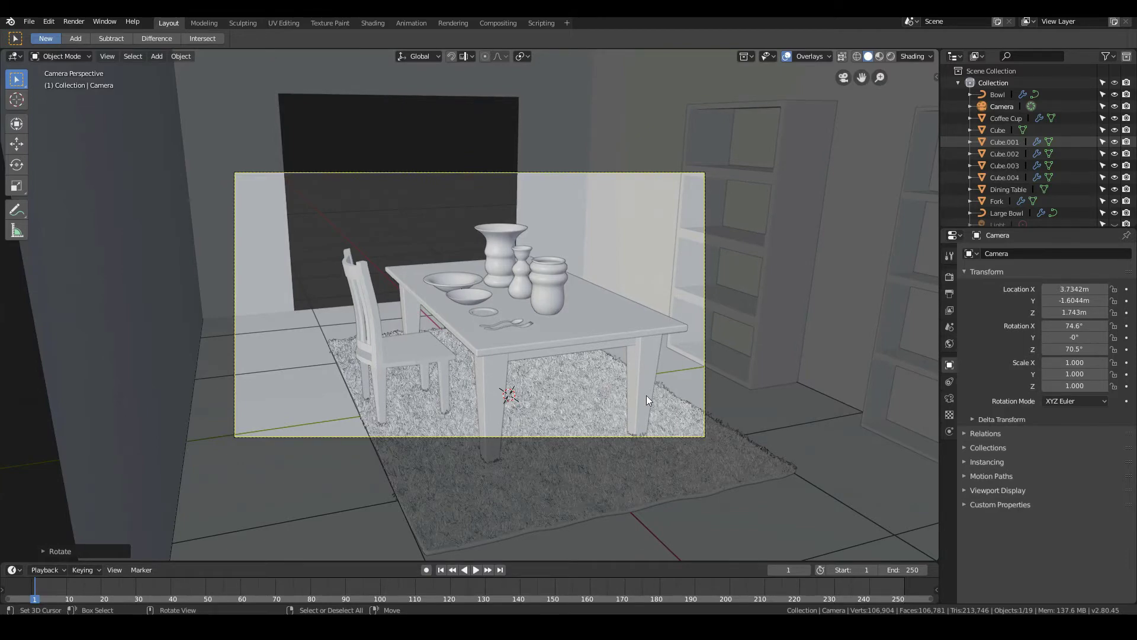
Rotate the camera about global Z to 67.1° to fine-tune the framing of the table
scroll(645, 396, "up", 2)
key("r")
key("z")
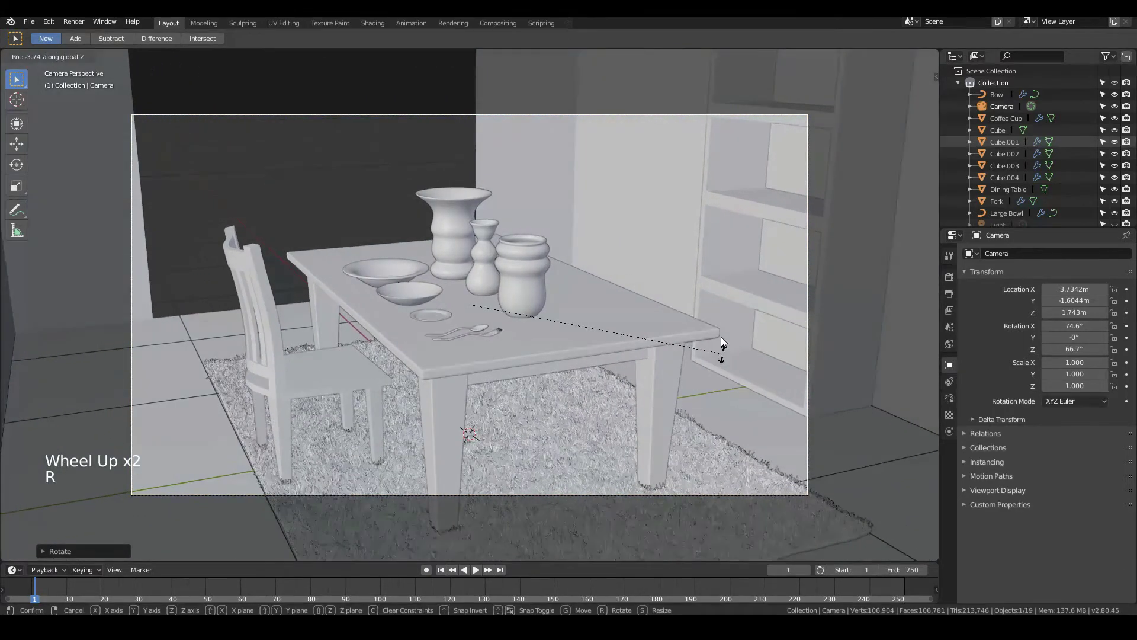
left_click(721, 348)
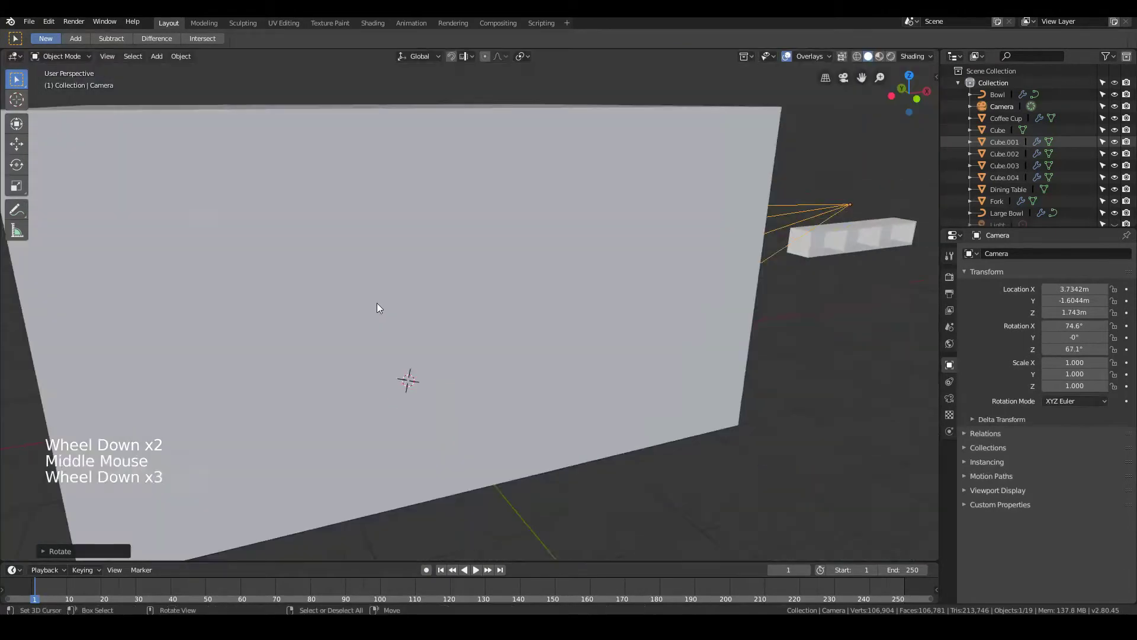
Leave the camera view, select the room object and enter Edit Mode on it
scroll(378, 304, "down", 3)
middle_click_drag(377, 304, 314, 325)
key("Tab")
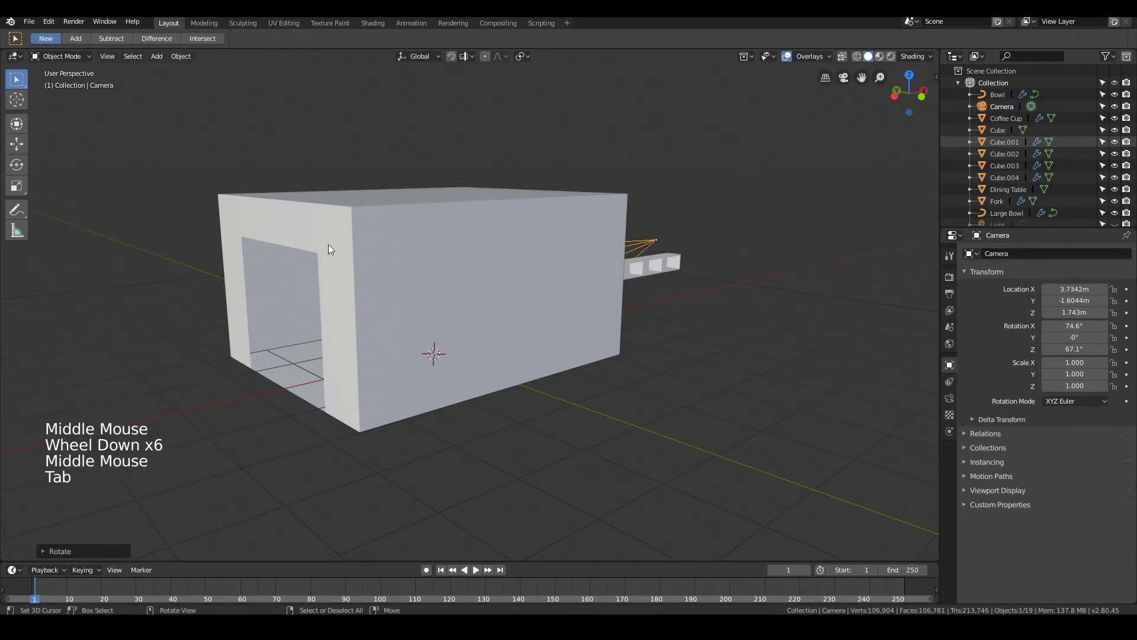
key("Tab")
right_click(331, 263)
key("Tab")
Extrude the five outer faces around the back wall's opening outward by about 0.13 m to thicken the wall, and leave Edit Mode
right_click(325, 252)
right_click(336, 332, "shift")
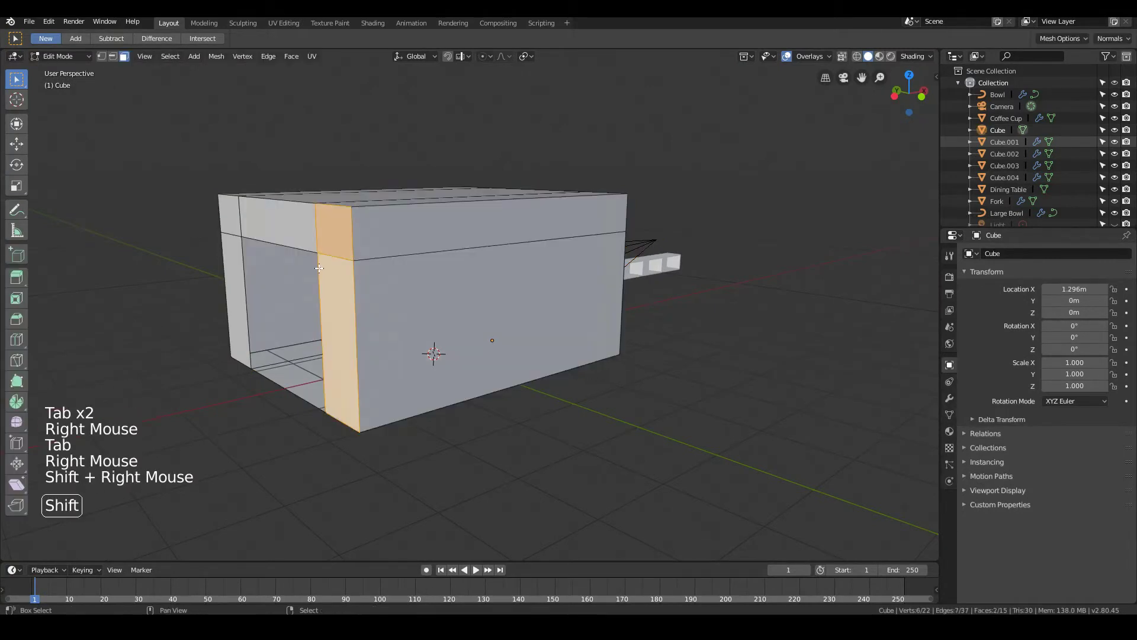
right_click(278, 222, "shift")
right_click(228, 214, "shift")
right_click(234, 296, "shift")
middle_click_drag(249, 308, 294, 318)
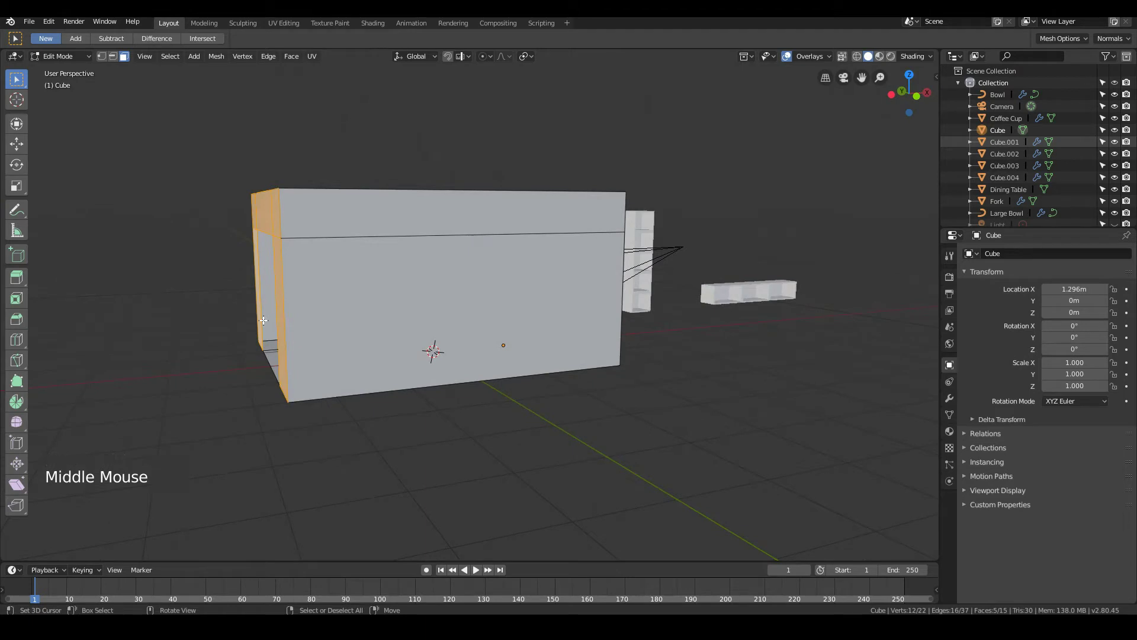
key("e")
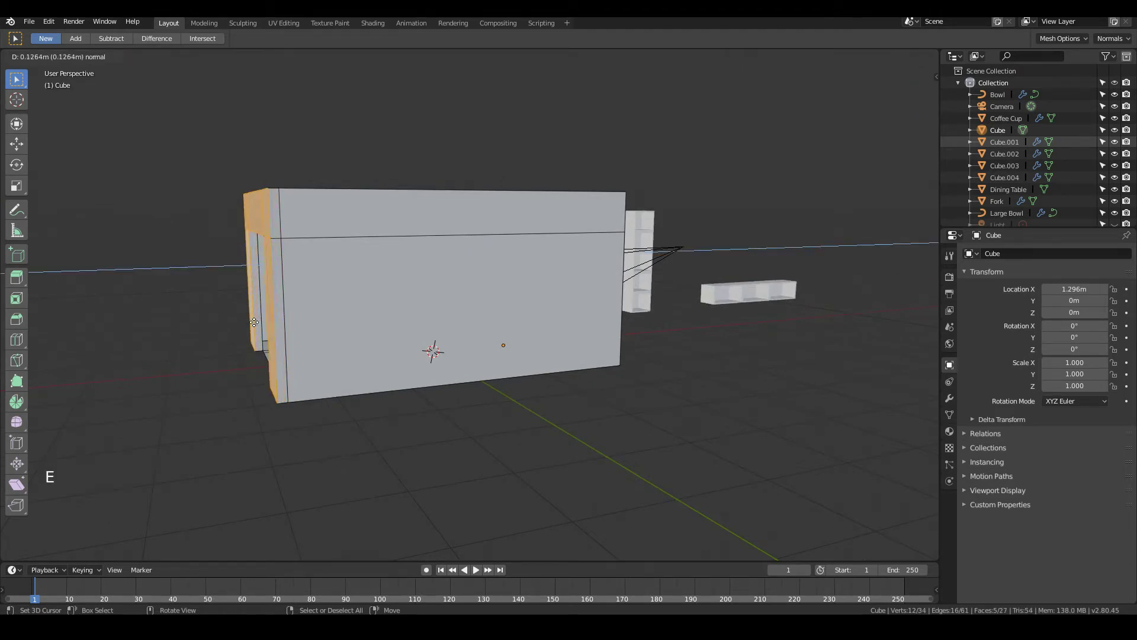
left_click(254, 322)
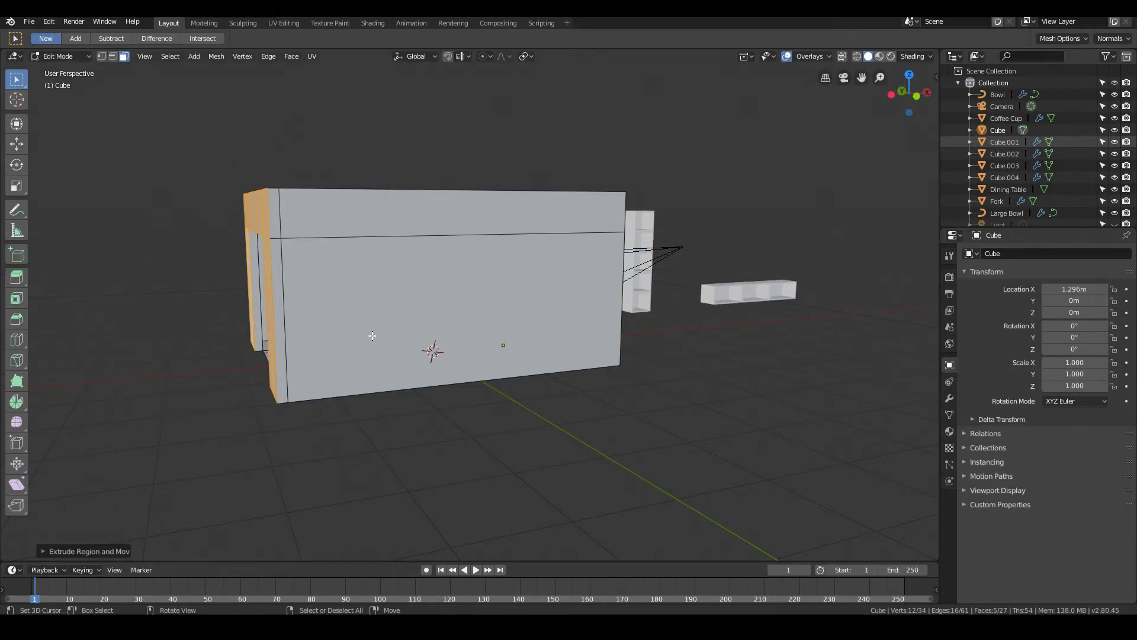
middle_click_drag(371, 332, 279, 336)
scroll(231, 332, "up", 8)
key("Tab")
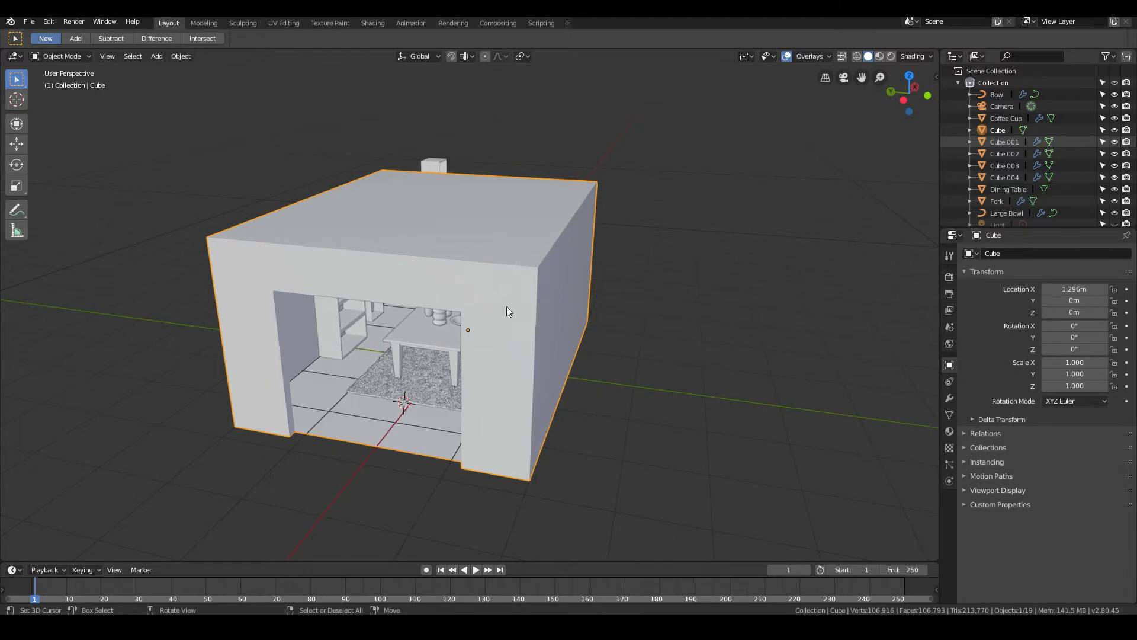
Snap the 3D cursor to the middle of the opening's bottom outer edge in the room mesh and return to Object Mode
middle_click_drag(446, 347, 509, 374)
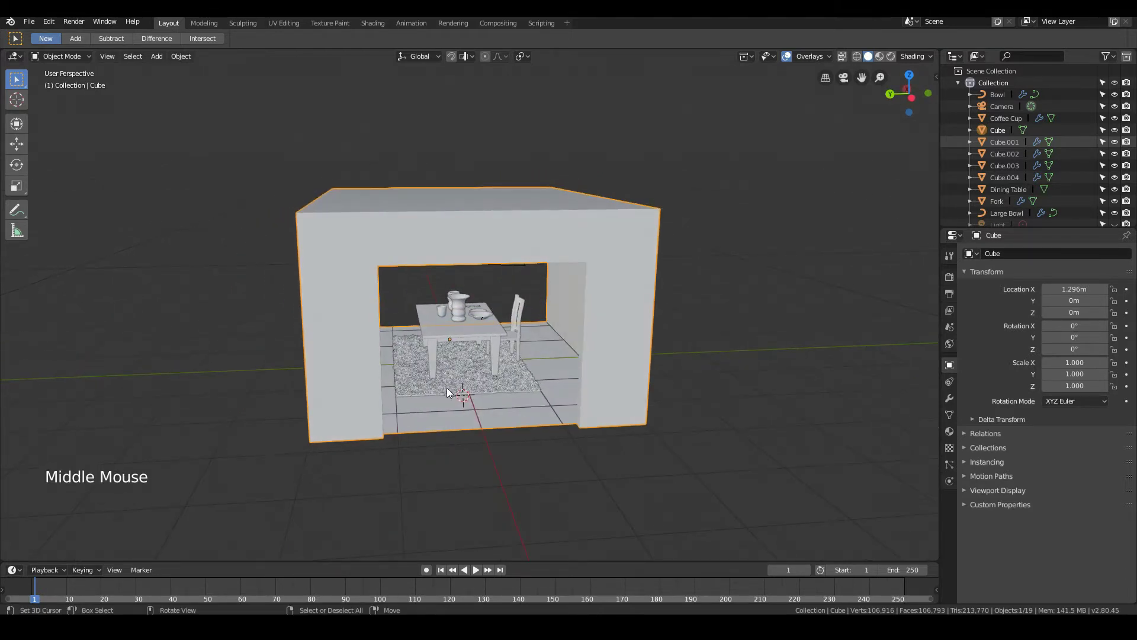
middle_click_drag(447, 391, 381, 410)
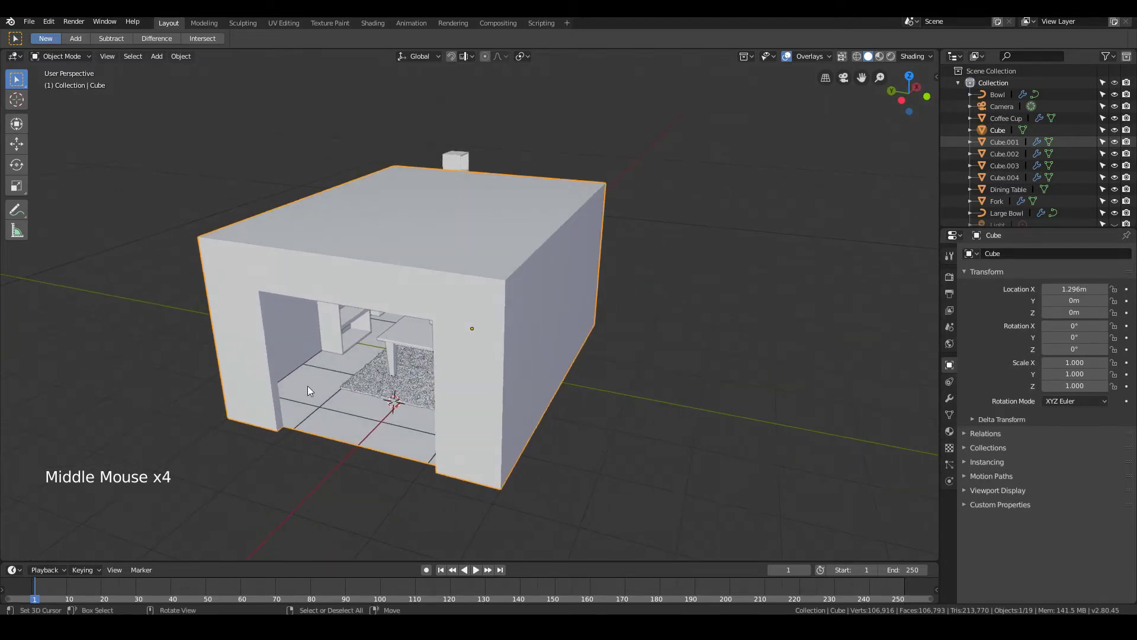
key("Tab")
middle_click_drag(412, 356, 402, 460)
right_click(383, 450)
key("shift+s")
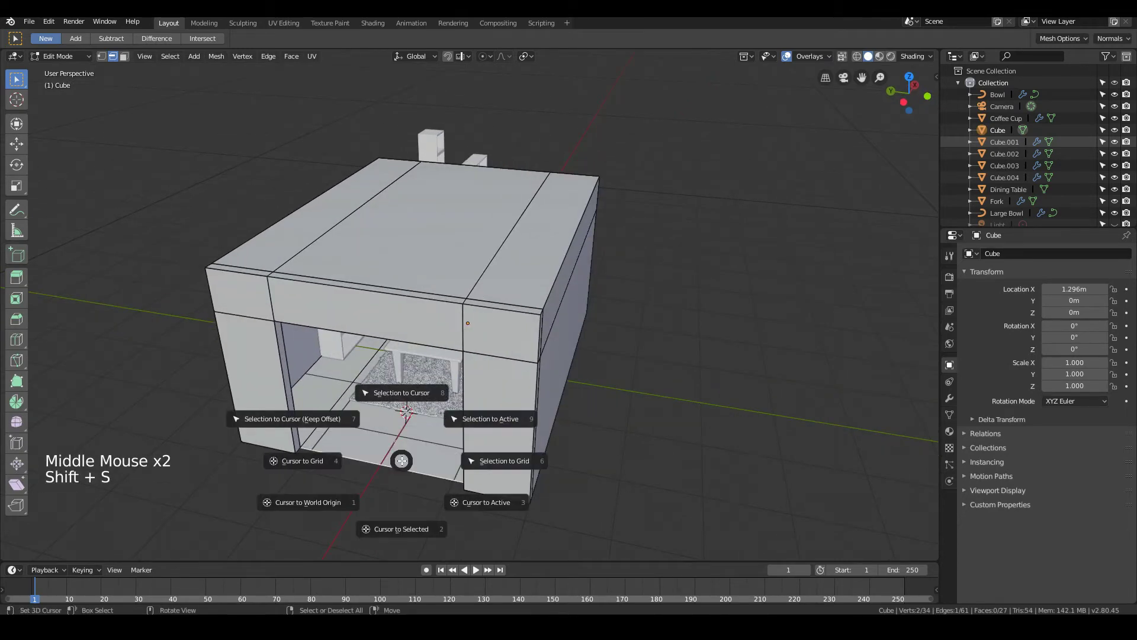
left_click(388, 528)
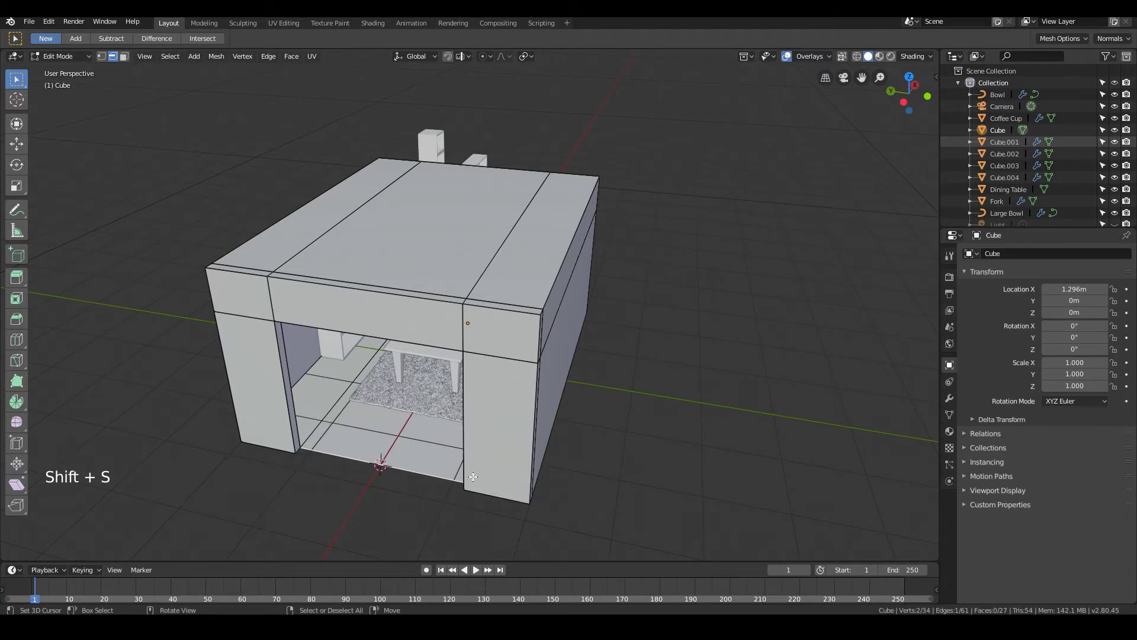
key("Tab")
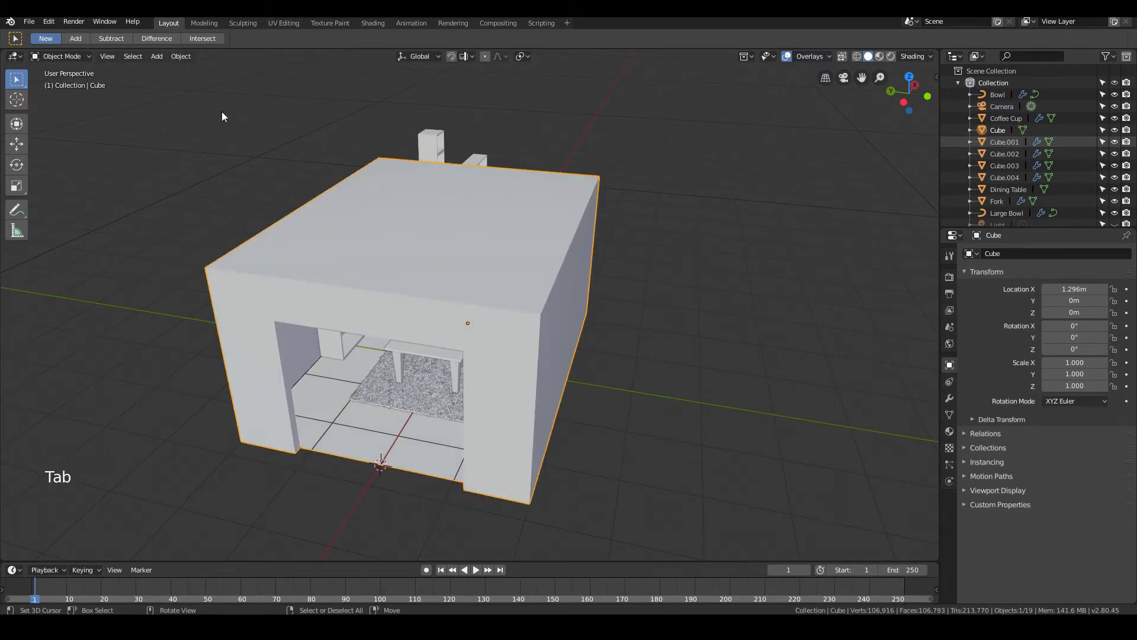
Enable the Add Mesh: Archimesh add-on in the preferences and close them
left_click(49, 22)
left_click(68, 163)
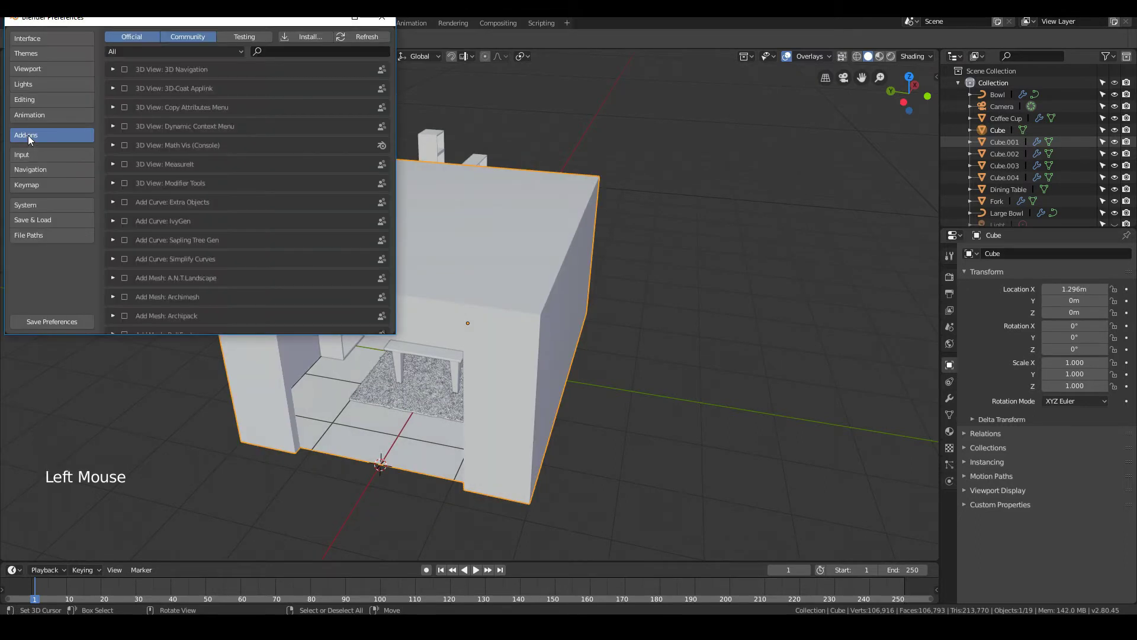
left_click(294, 52)
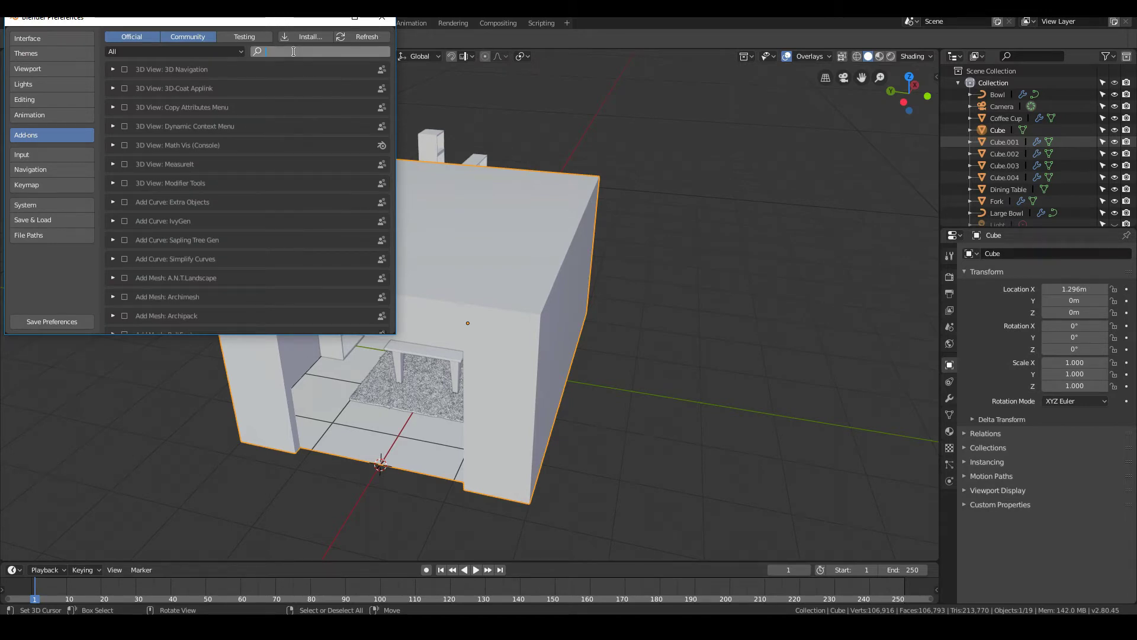
type("archi")
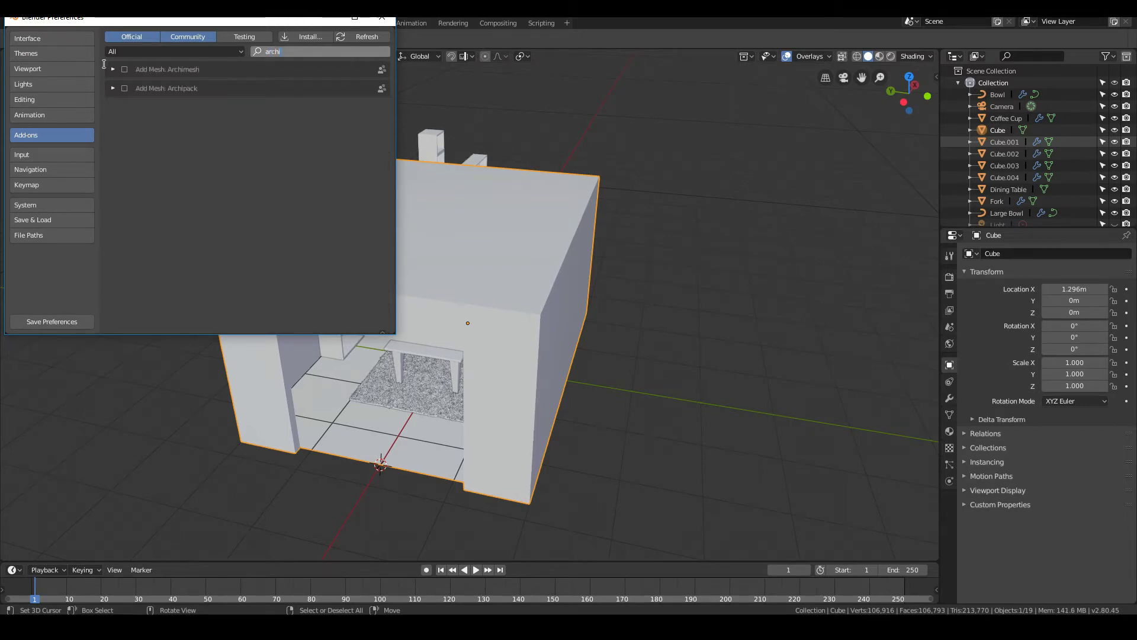
left_click(125, 69)
left_click(125, 69)
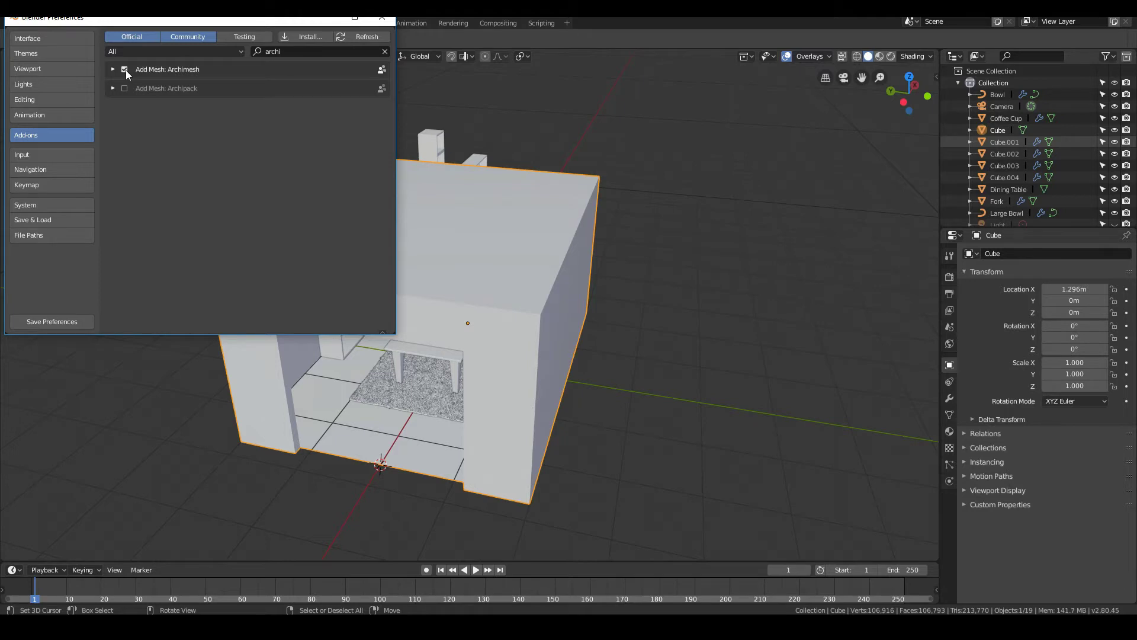
left_click(382, 20)
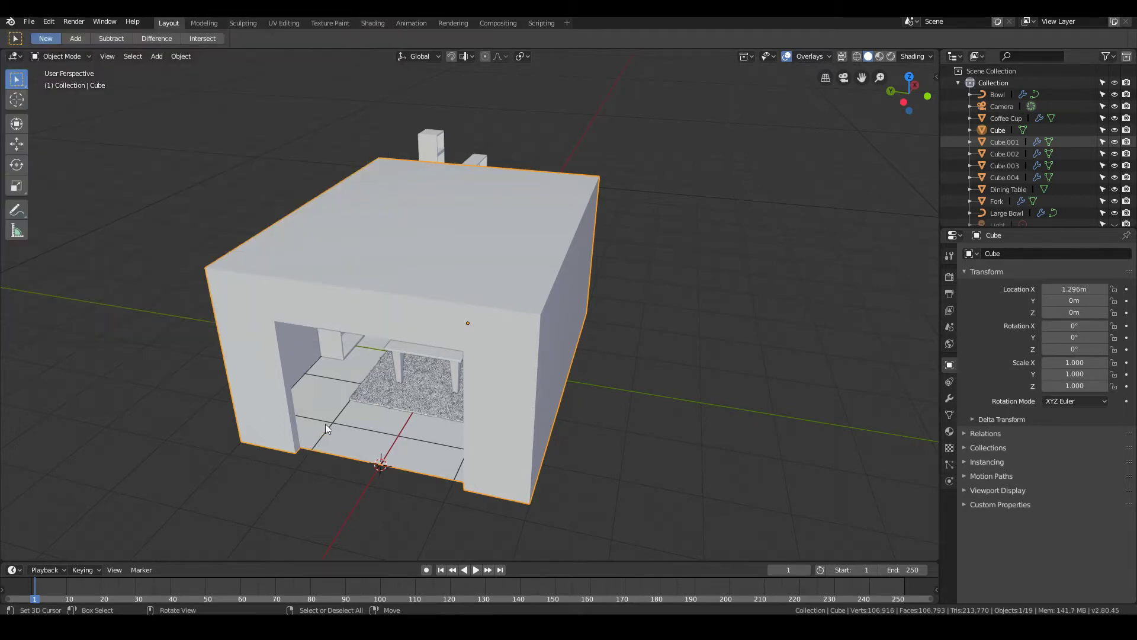
Add an Archimesh rail window at the 3D cursor in the back wall's opening
mouse_move(466, 457)
middle_mouse_down("shift")
mouse_move(479, 407)
mouse_move(459, 450)
middle_mouse_up("shift")
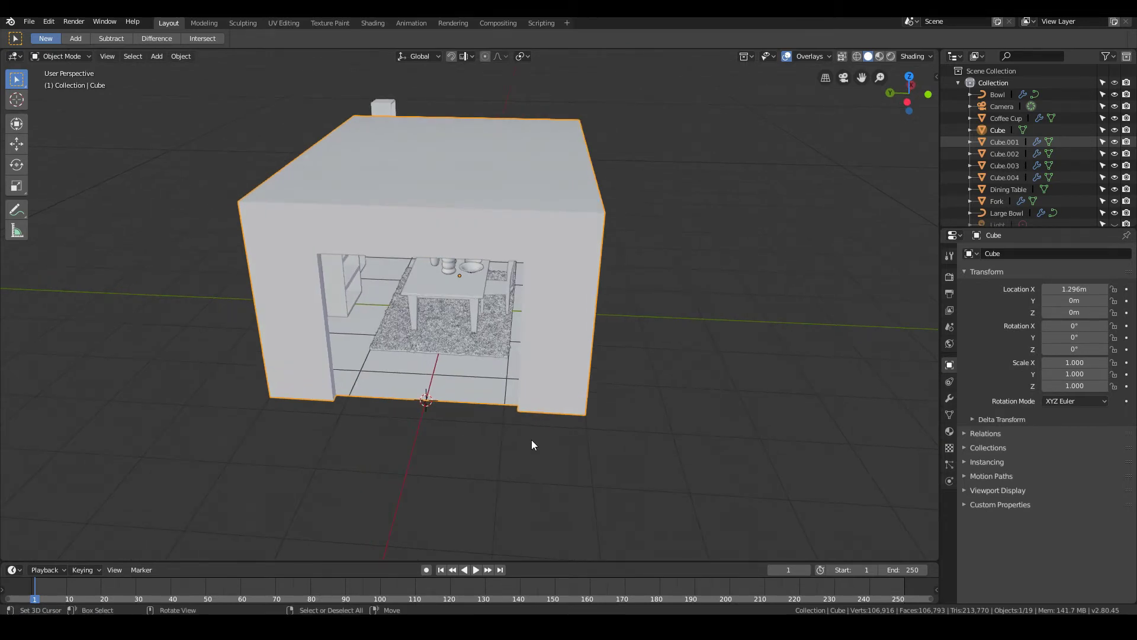
middle_click_drag(531, 440, 409, 467)
scroll(440, 484, "up", 2)
scroll(549, 468, "down", 1)
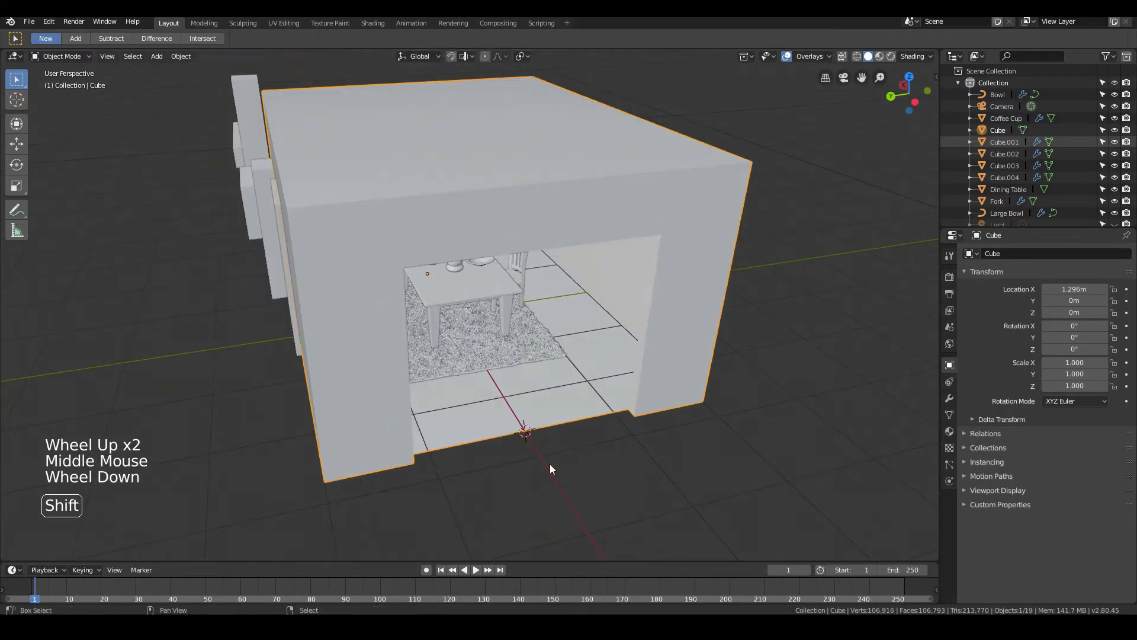
key("shift+a")
mouse_move(587, 451)
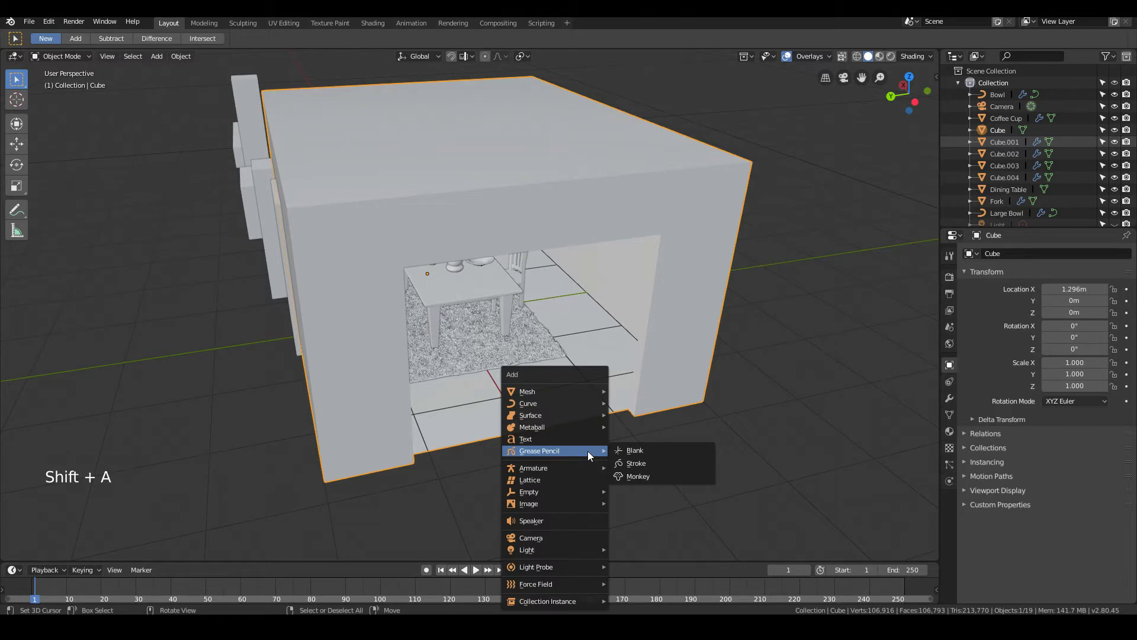
mouse_move(551, 390)
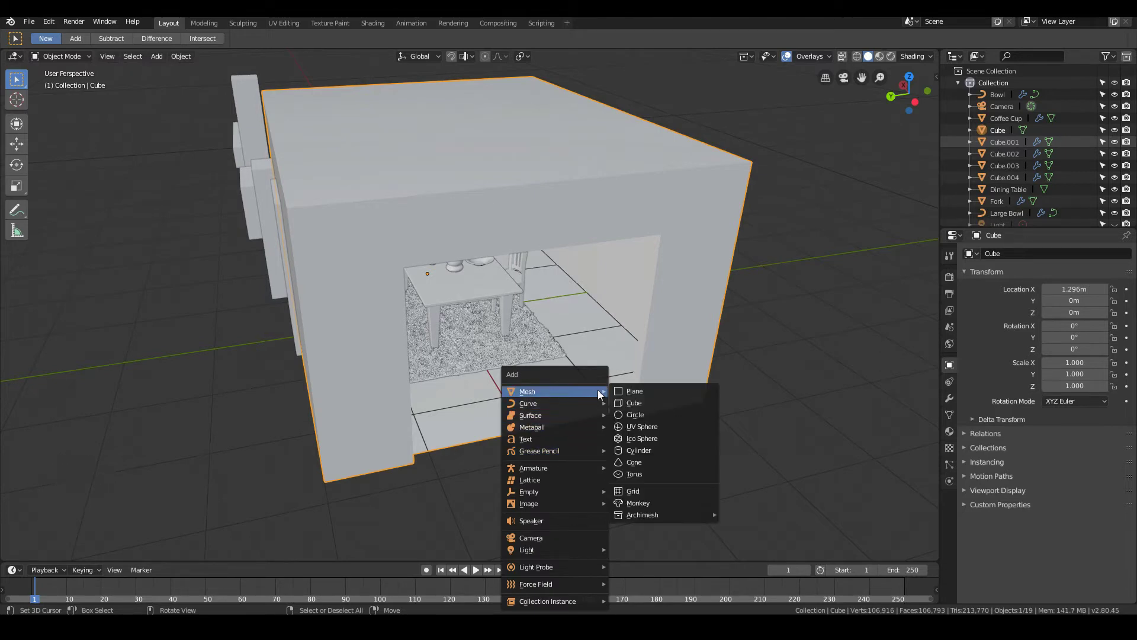
mouse_move(660, 513)
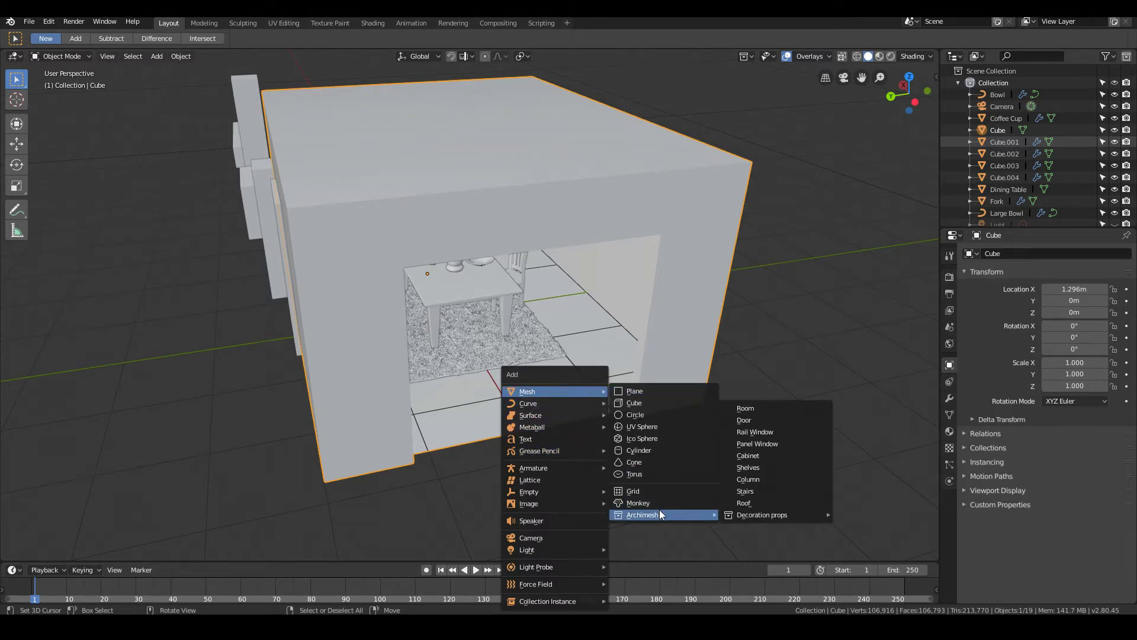
left_click(783, 428)
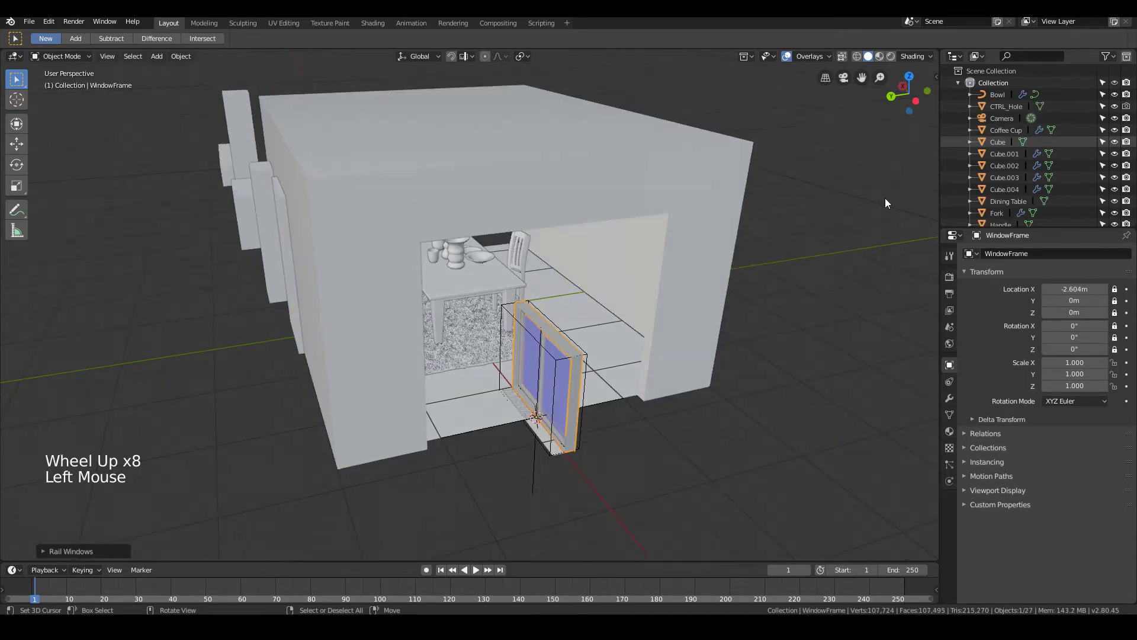
Show the rail window's Archimesh settings and widen their area until the size labels are readable
left_click_drag(937, 75, 901, 90)
left_click(929, 82)
scroll(862, 337, "down", 20)
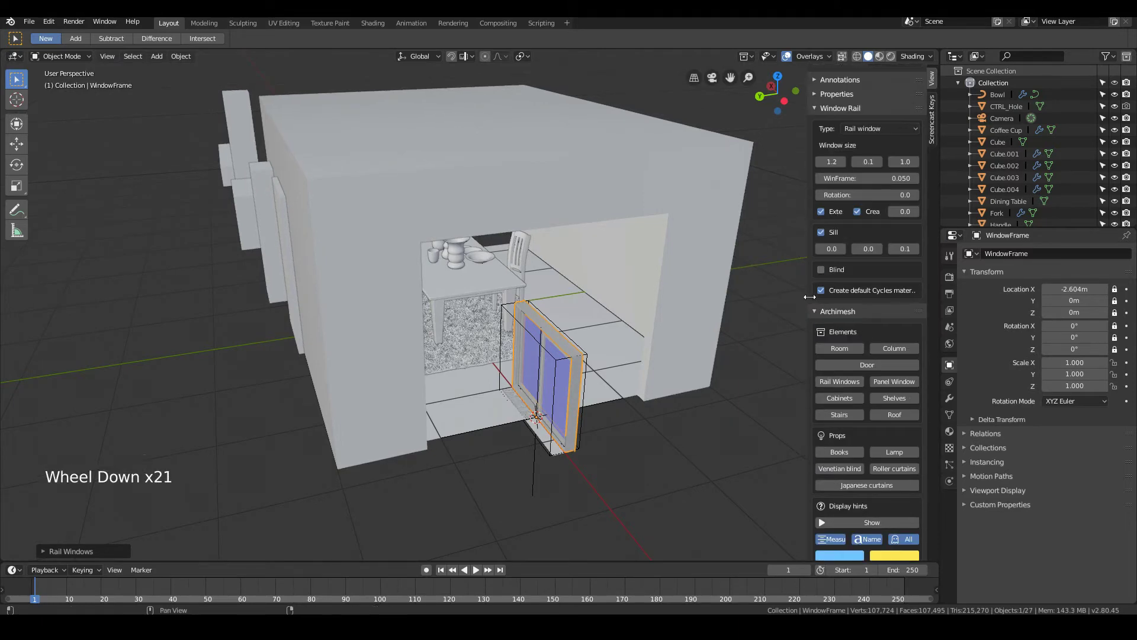
left_click_drag(808, 297, 772, 299)
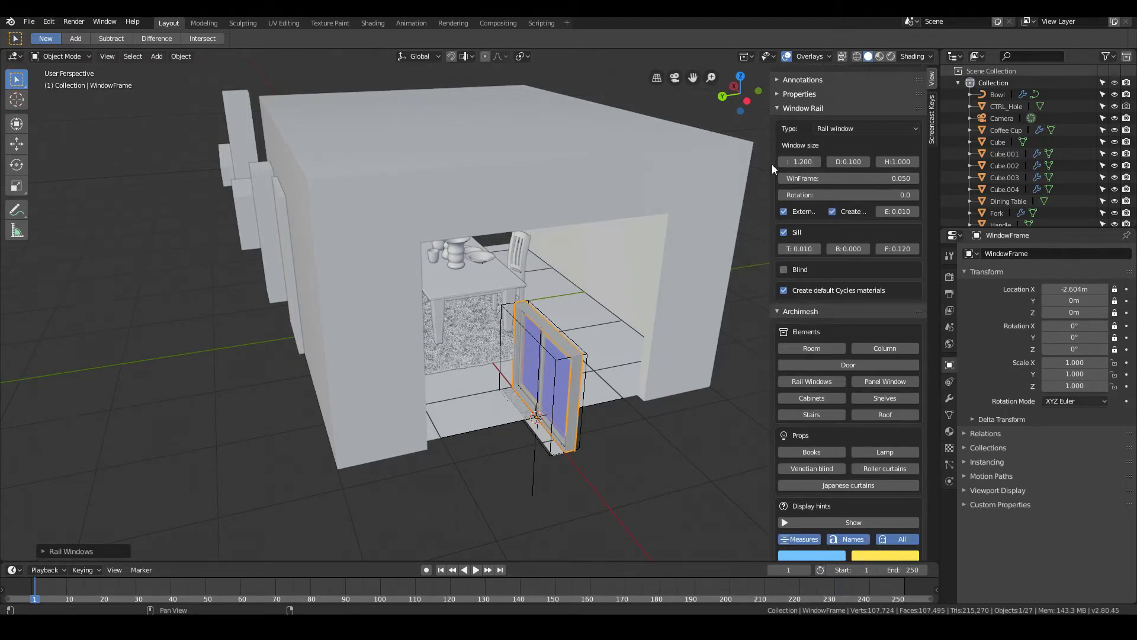
left_click_drag(773, 165, 722, 177)
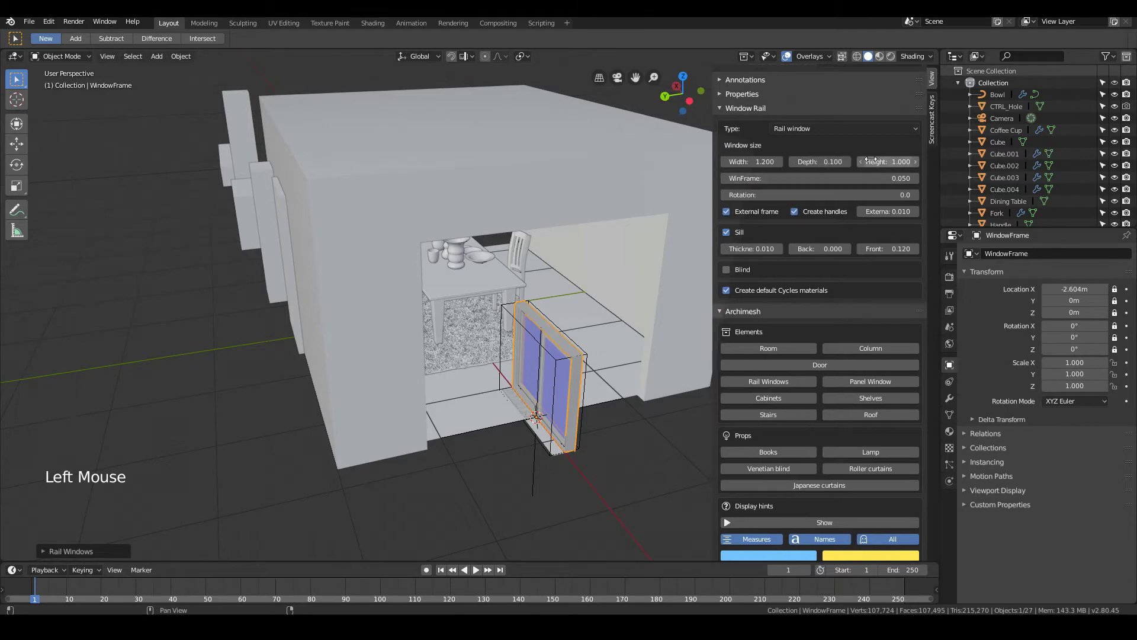
Set the rail window's height to 2.020 so it reaches the top of the wall opening
left_click_drag(892, 161, 897, 161)
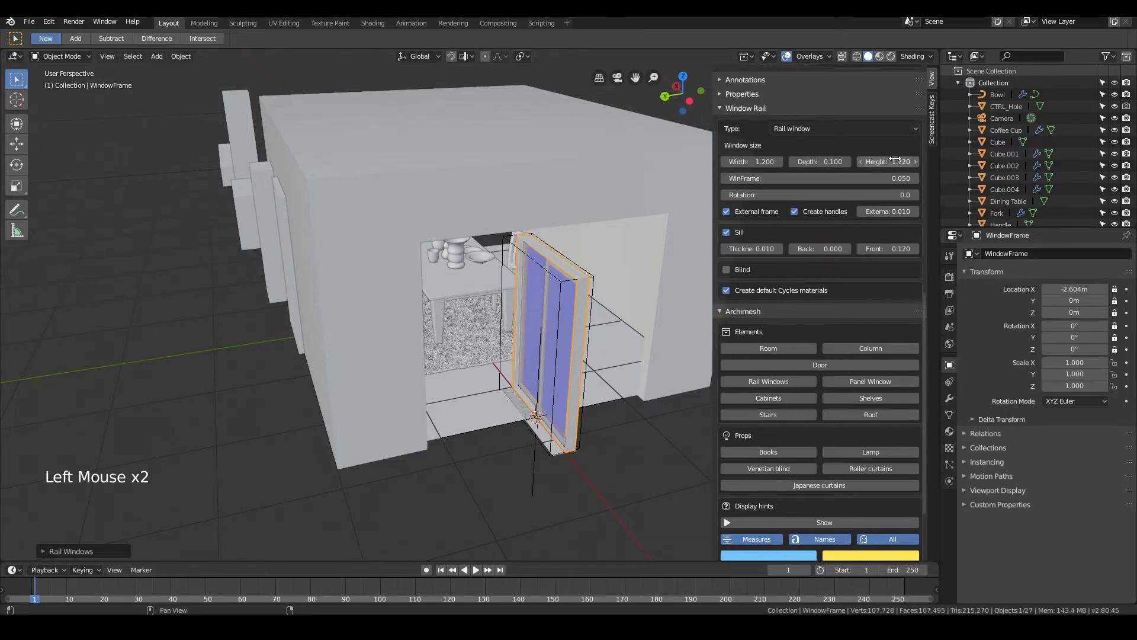
scroll(521, 329, "up", 2)
middle_click_drag(521, 329, 511, 297)
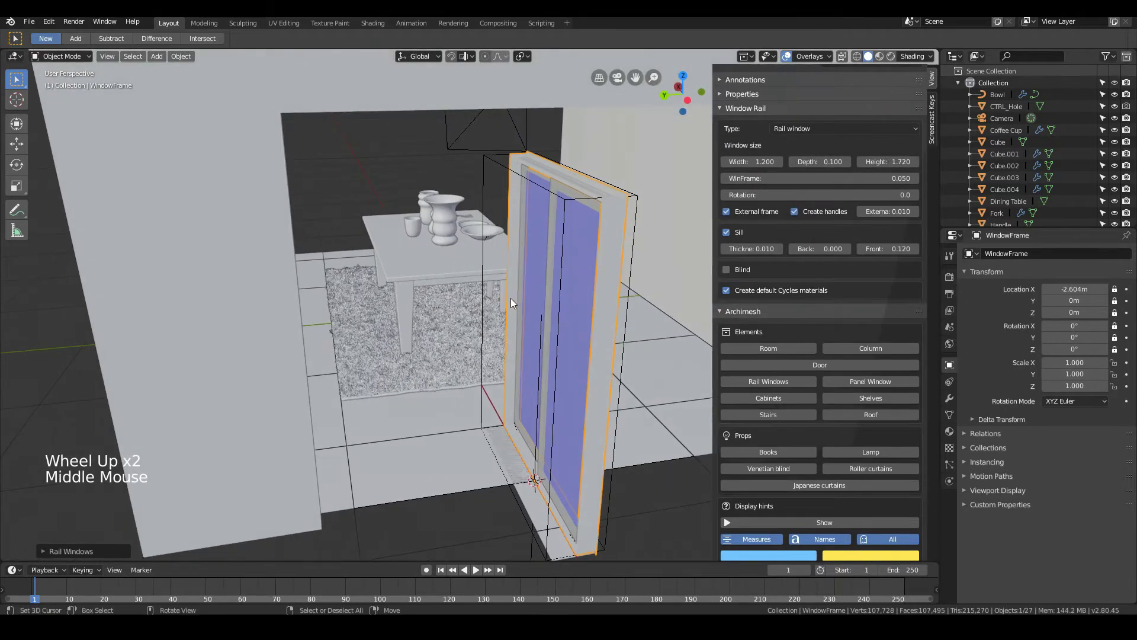
scroll(483, 184, "down", 1)
middle_click_drag(483, 184, 506, 180)
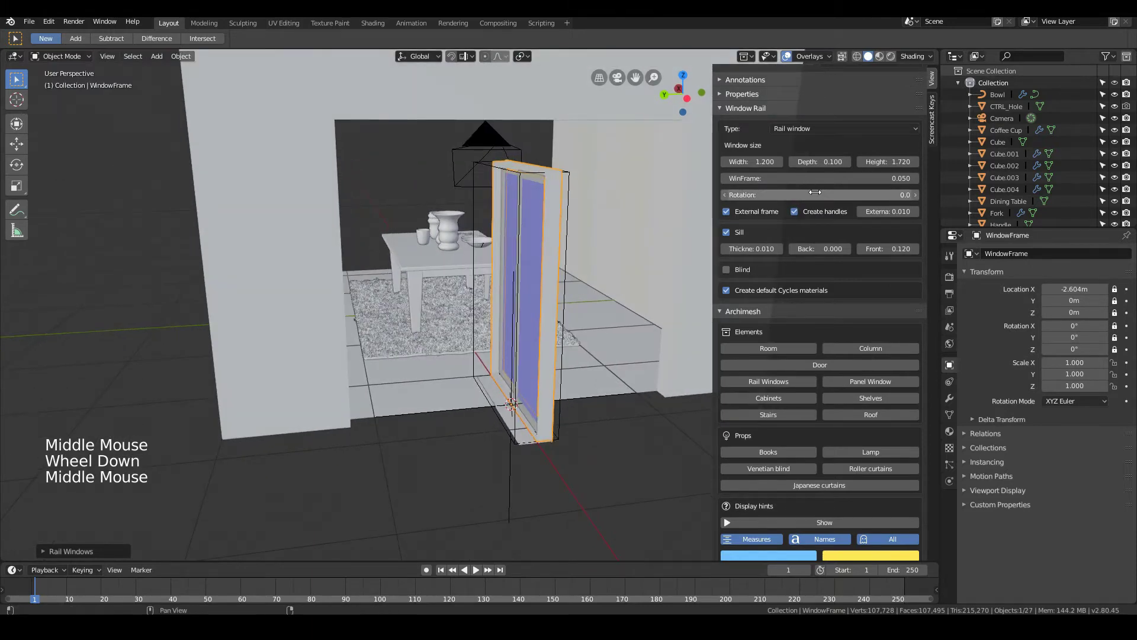
left_click_drag(894, 162, 907, 160)
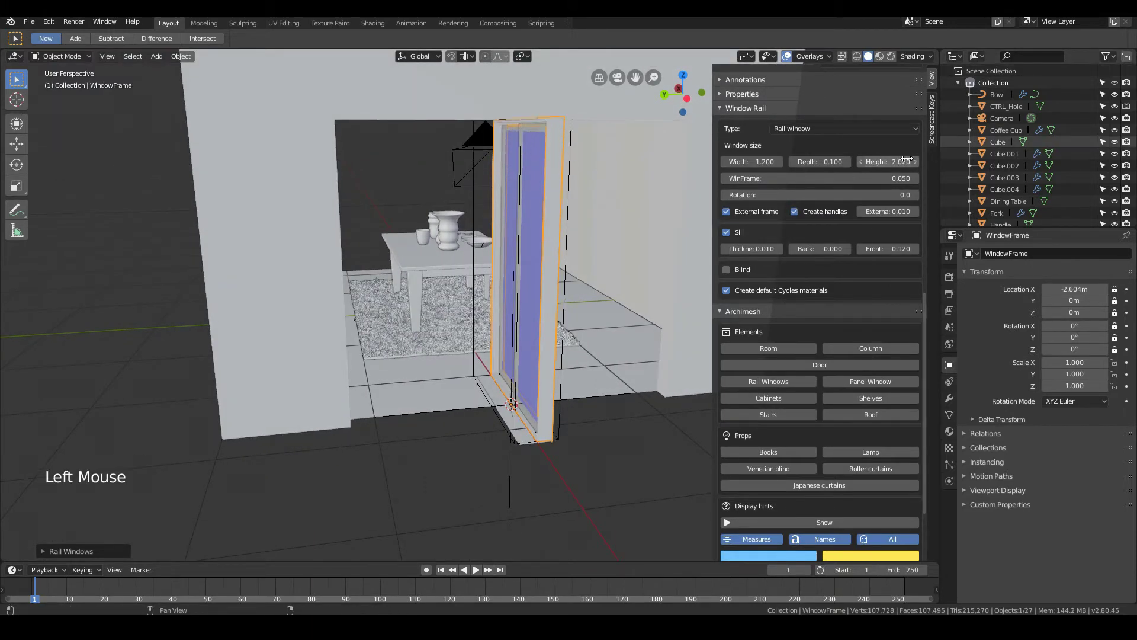
Set the rail window's rotation to 90 so it lines up with the back wall
mouse_move(578, 242)
middle_mouse_down()
mouse_move(557, 238)
mouse_move(595, 243)
middle_mouse_up()
middle_click_drag(595, 244, 605, 244)
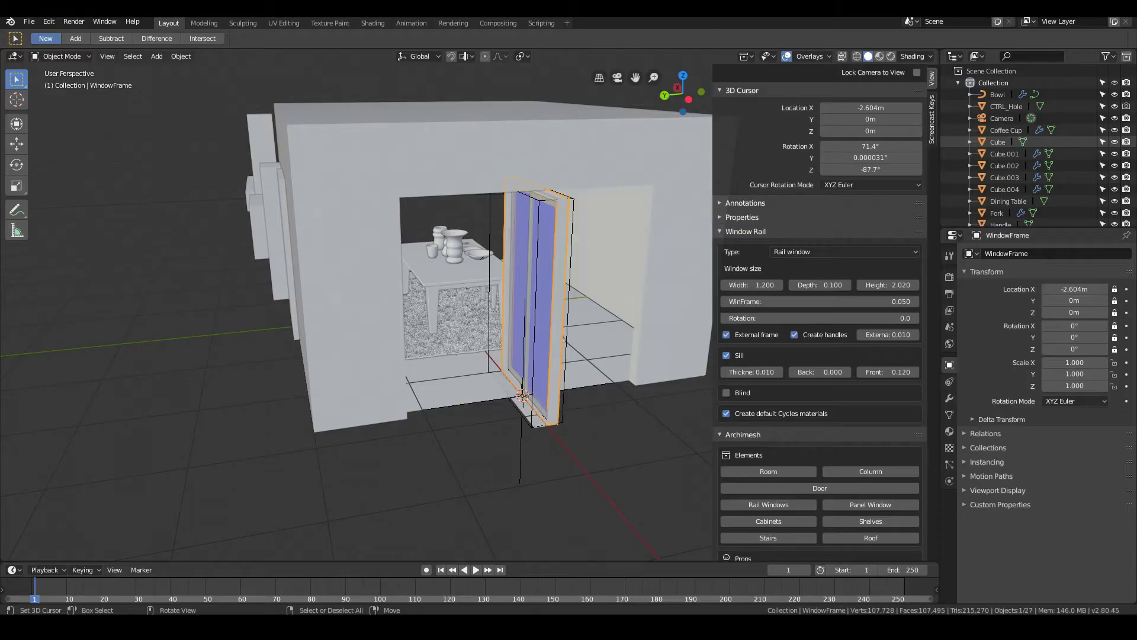
middle_click_drag(362, 247, 482, 208)
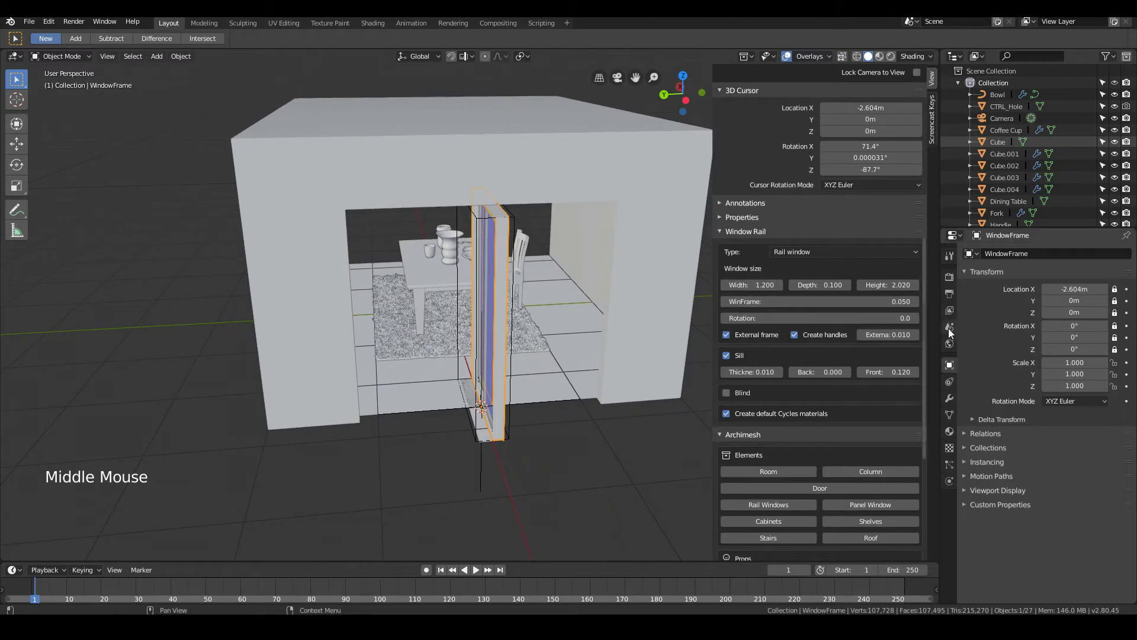
left_click(896, 318)
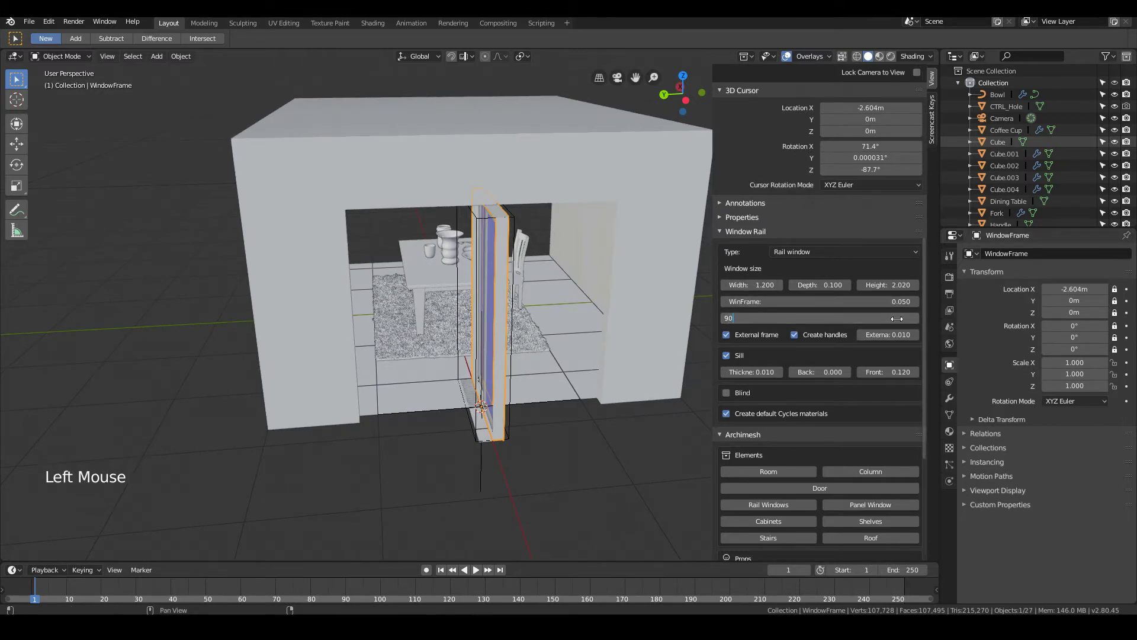
type("90")
key("Return")
Set the rail window's width to 2.400 to fill the wall opening, and check it through the camera
middle_click_drag(410, 487, 433, 442)
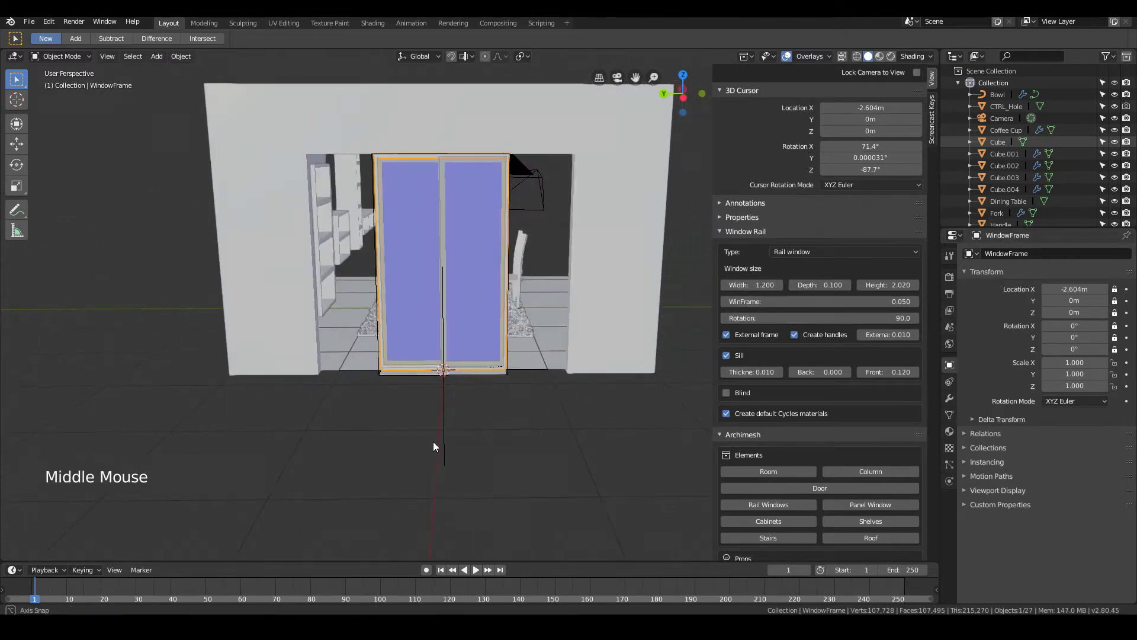
left_click_drag(758, 285, 780, 280)
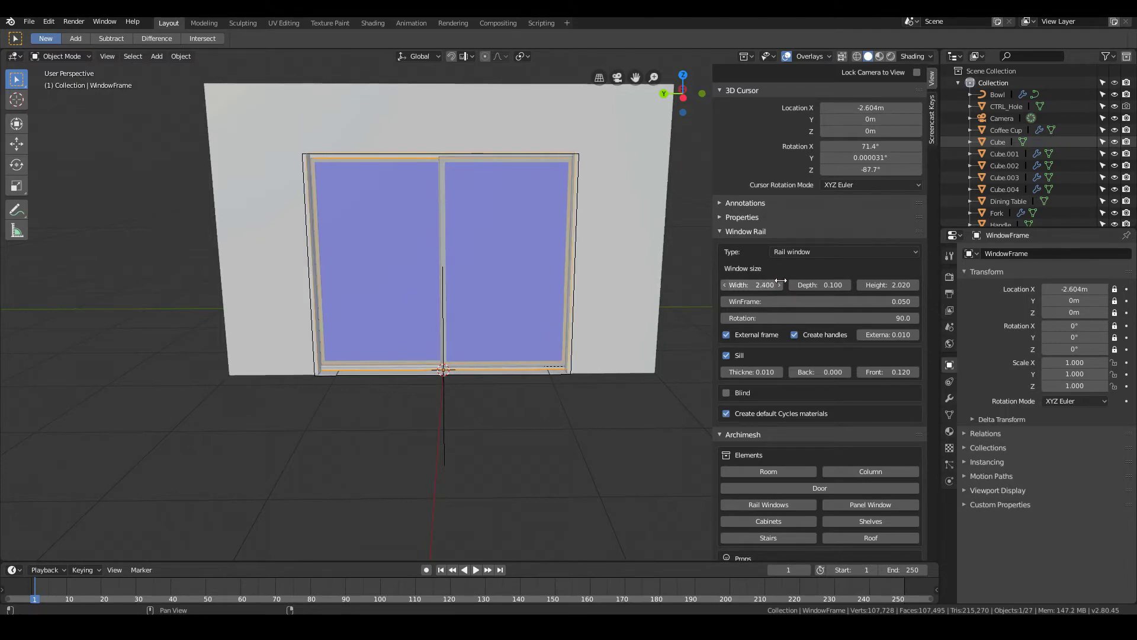
middle_click_drag(663, 397, 343, 412)
key("Right")
key("KP_0")
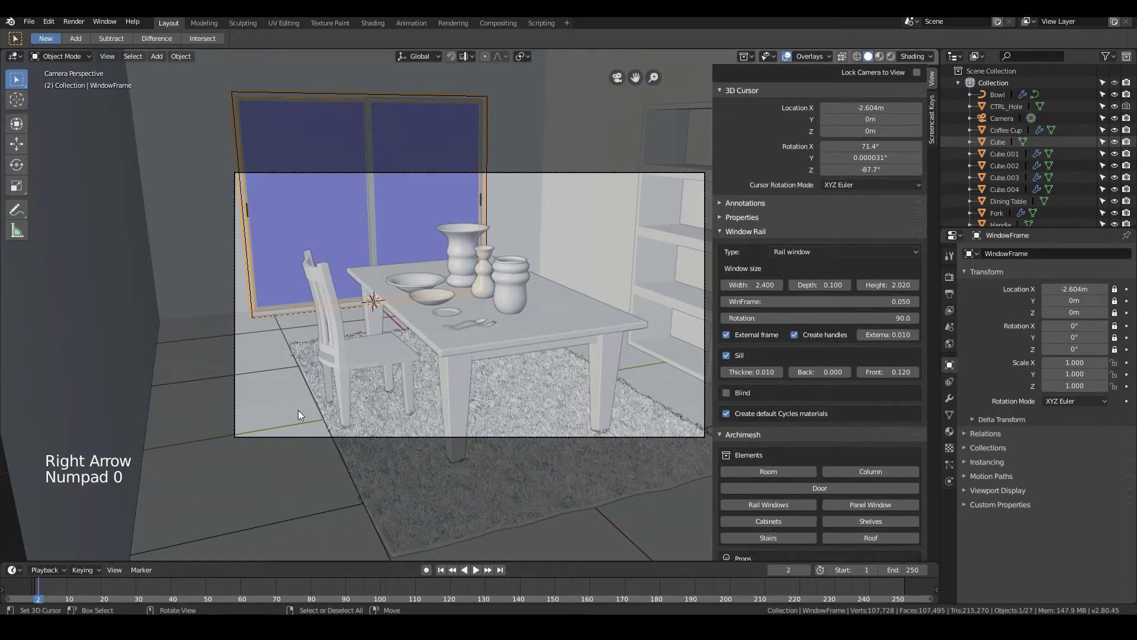
middle_click_drag(563, 411, 353, 293)
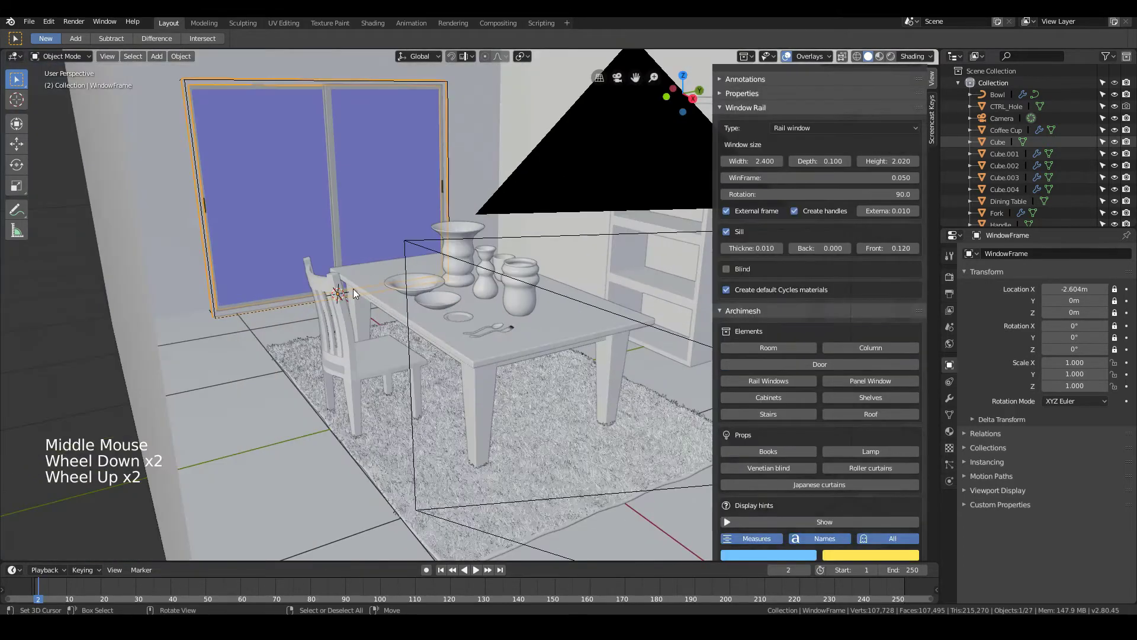
Hide the window settings sidebar, return to the camera view of the dining room and save the file
left_click_drag(714, 129, 927, 128)
scroll(717, 221, "down", 5)
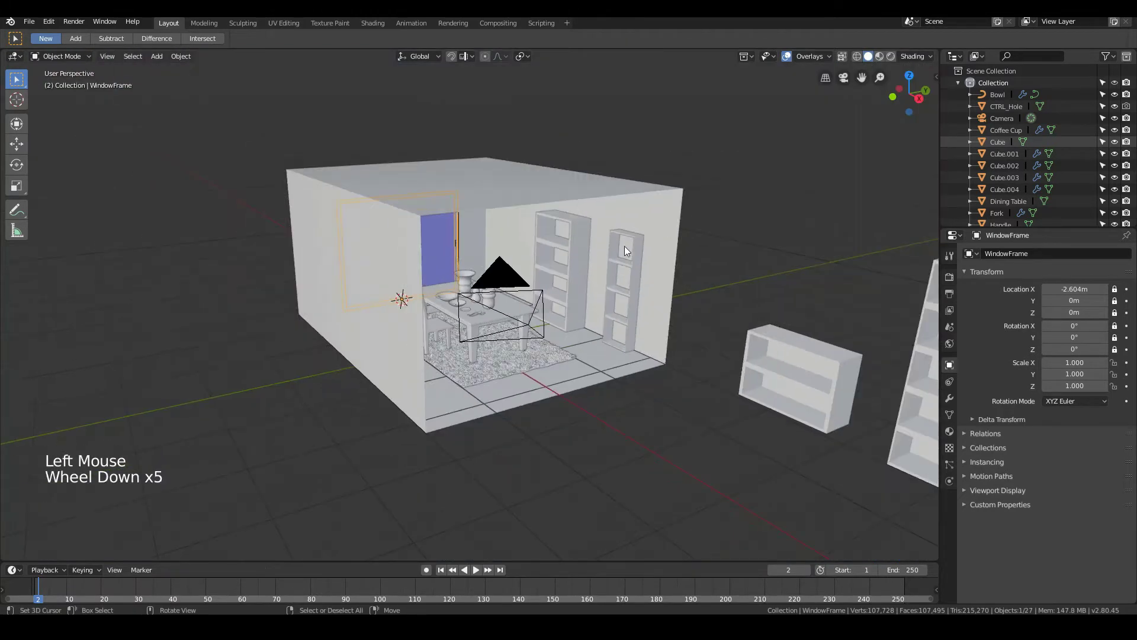
middle_click_drag(624, 246, 588, 246)
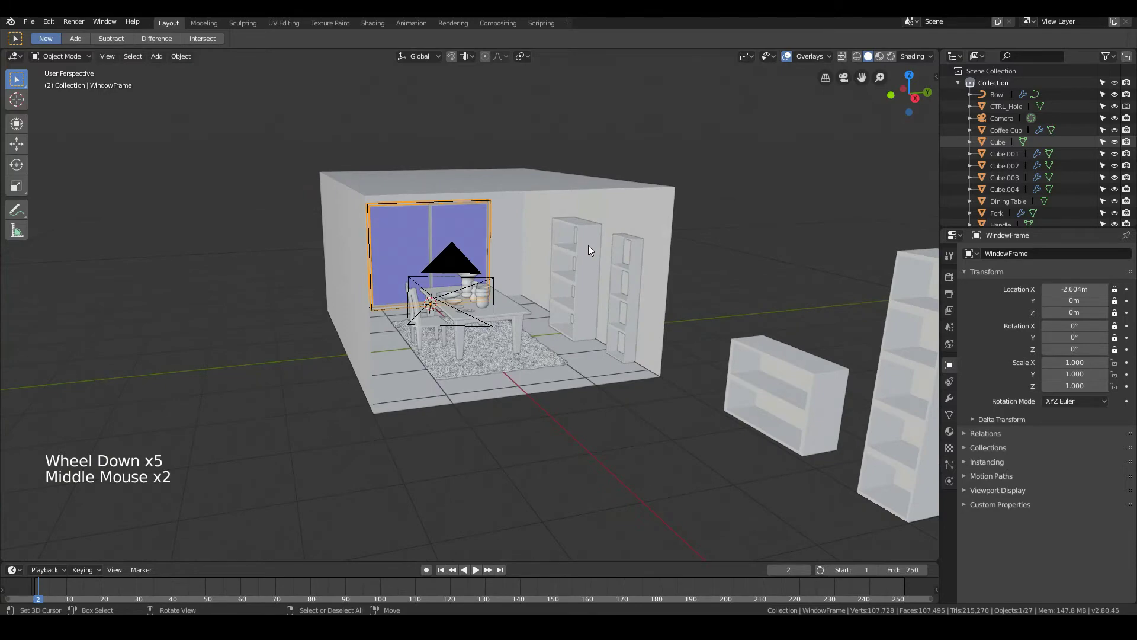
key("KP_0")
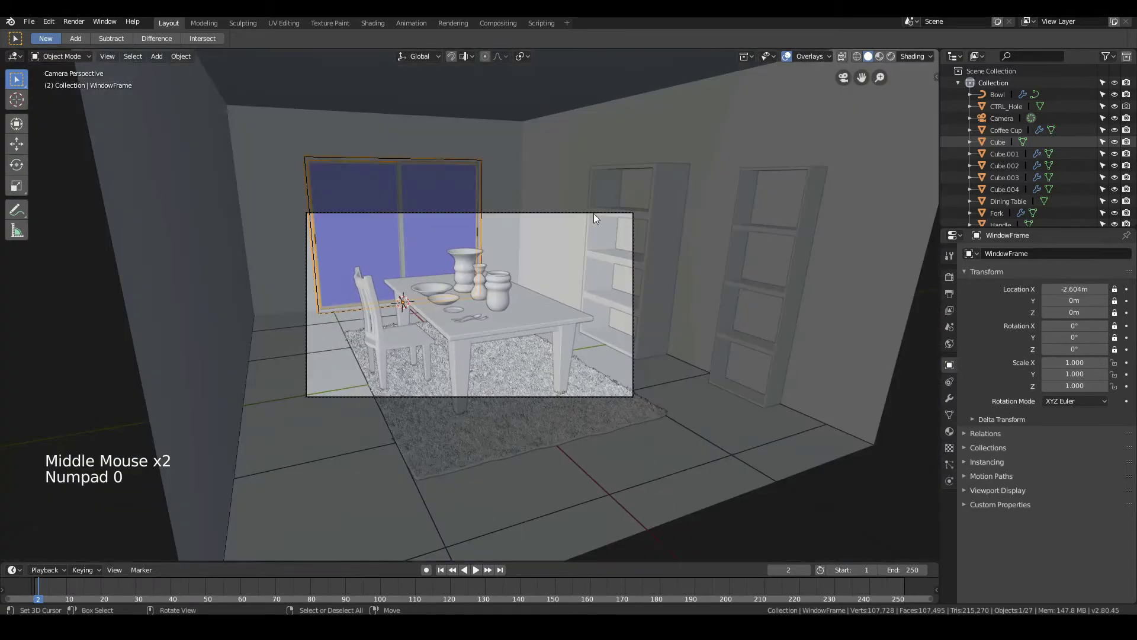
left_click(29, 22)
left_click(60, 110)
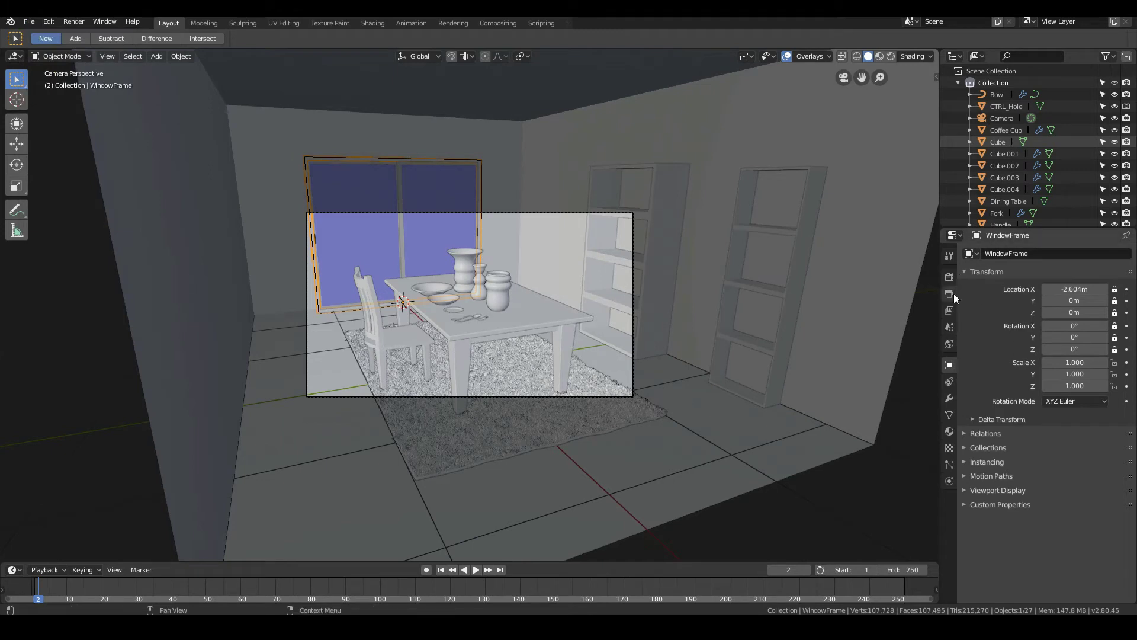
Set the render engine to Cycles and preview the camera view with rendered viewport shading
left_click(950, 277)
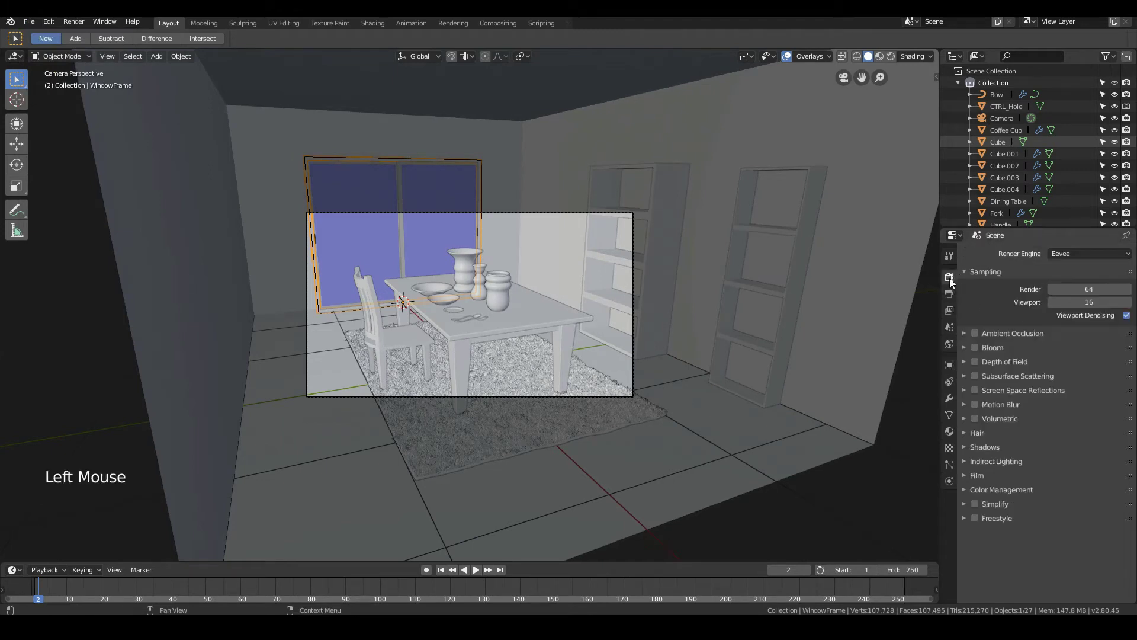
left_click(1106, 252)
left_click(1068, 296)
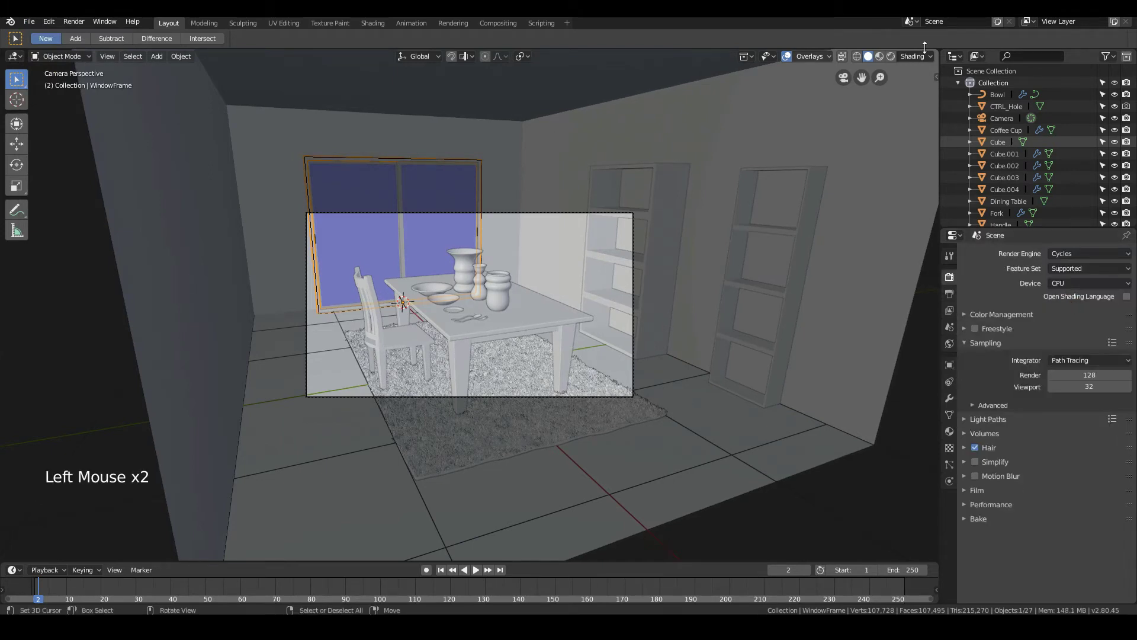
left_click(890, 56)
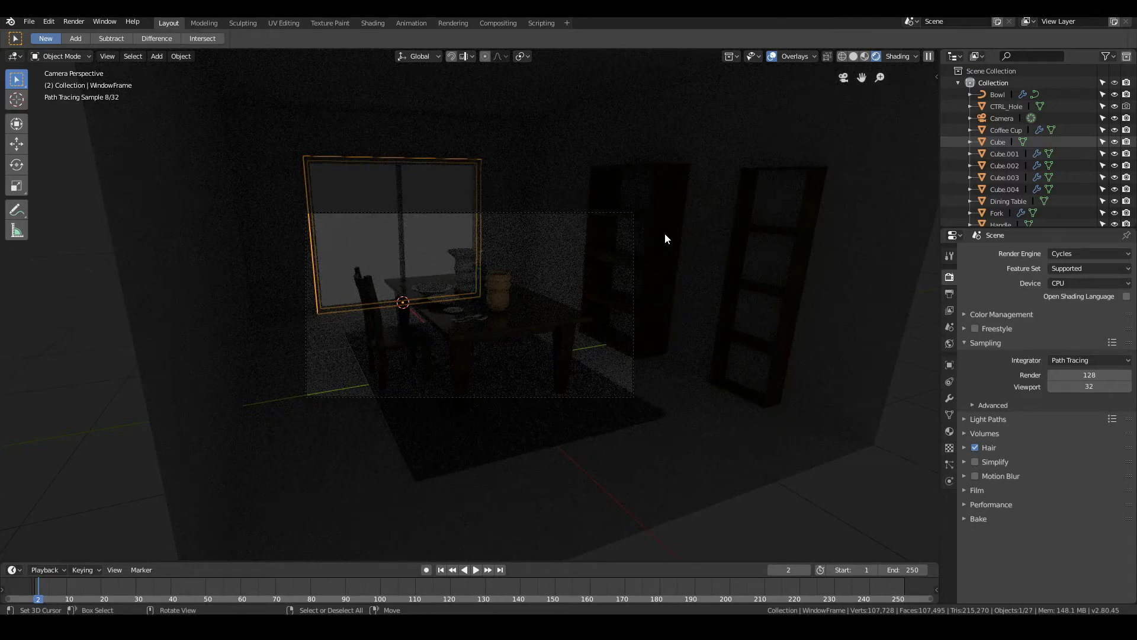
scroll(665, 239, "up", 2)
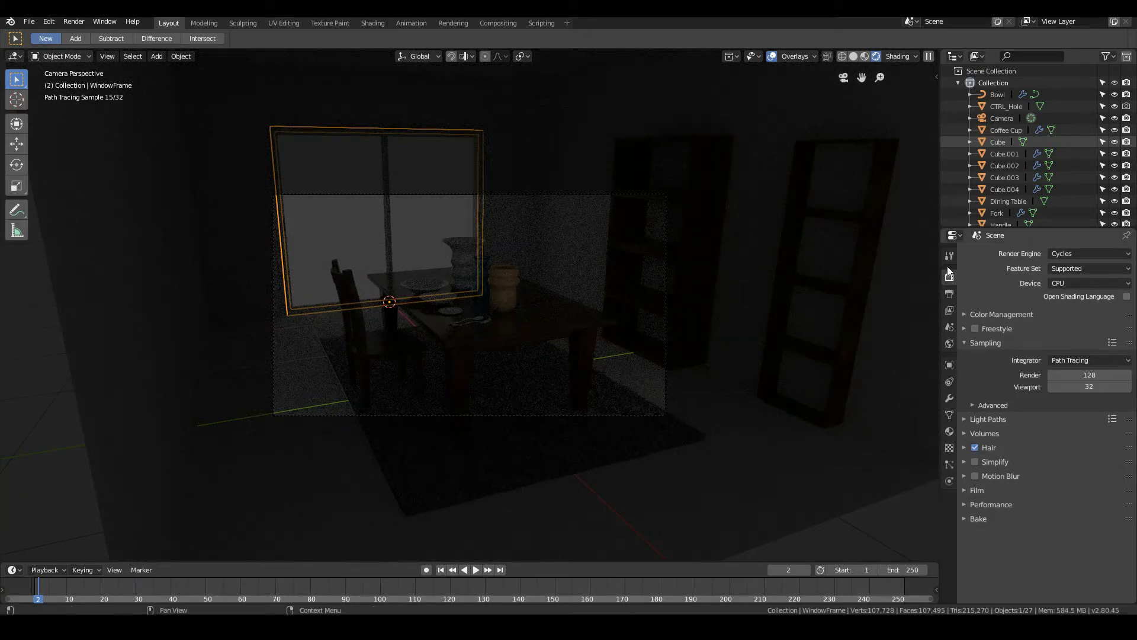
left_click(929, 56)
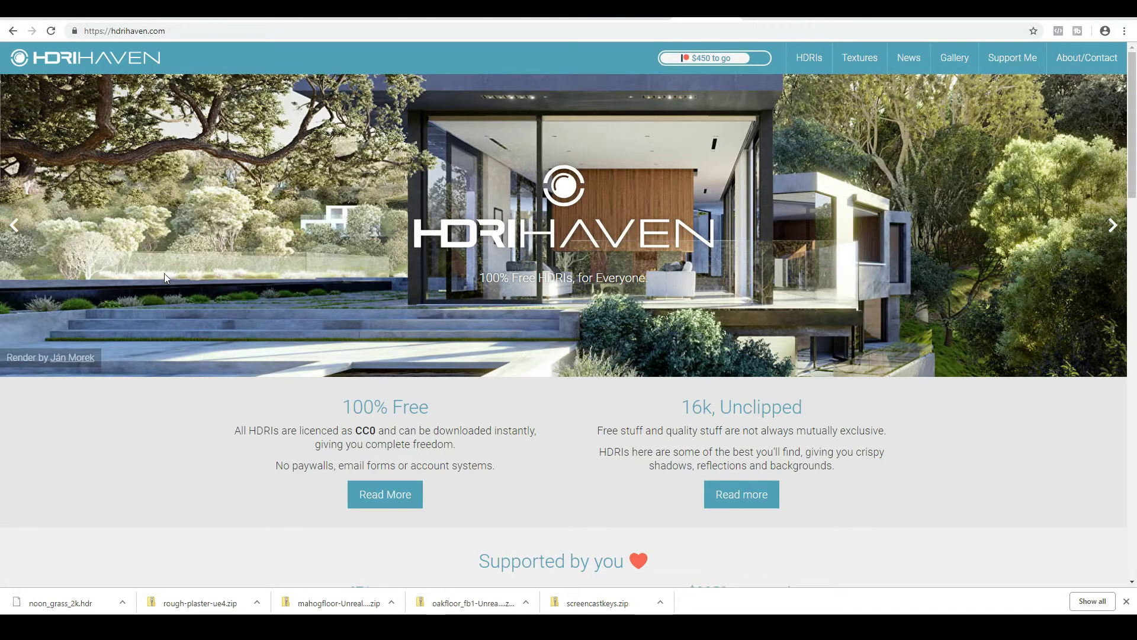
Switch to the HDRI Haven website in the browser, check its CC0 licensing note and open the HDRI catalogue
scroll(165, 278, "down", 5)
scroll(180, 281, "up", 3)
scroll(327, 269, "up", 2)
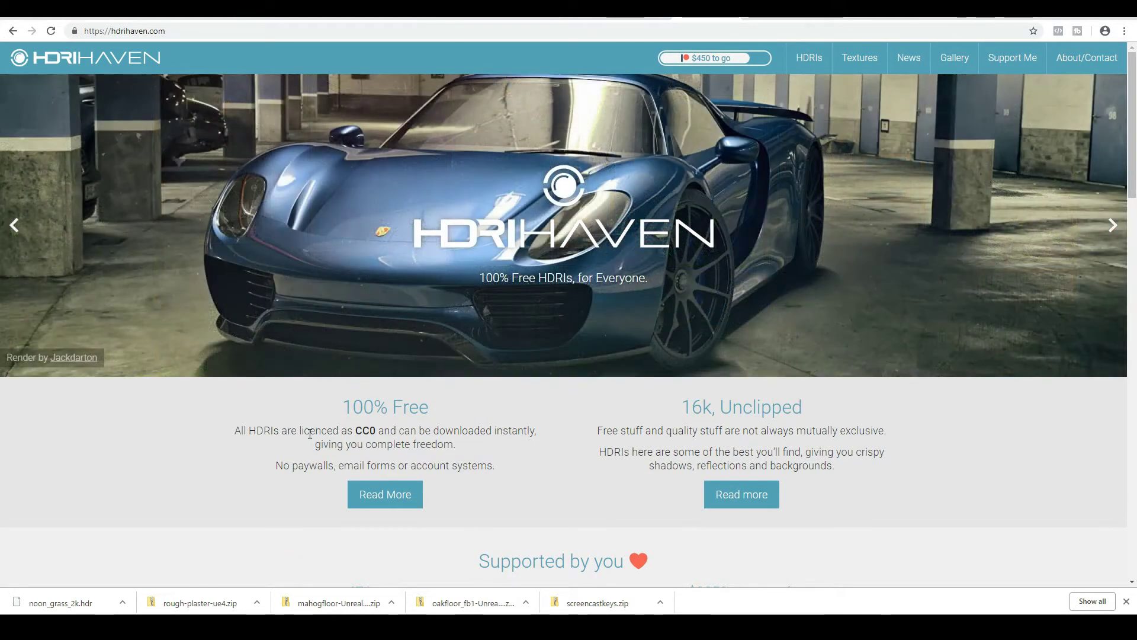
left_click_drag(355, 430, 512, 422)
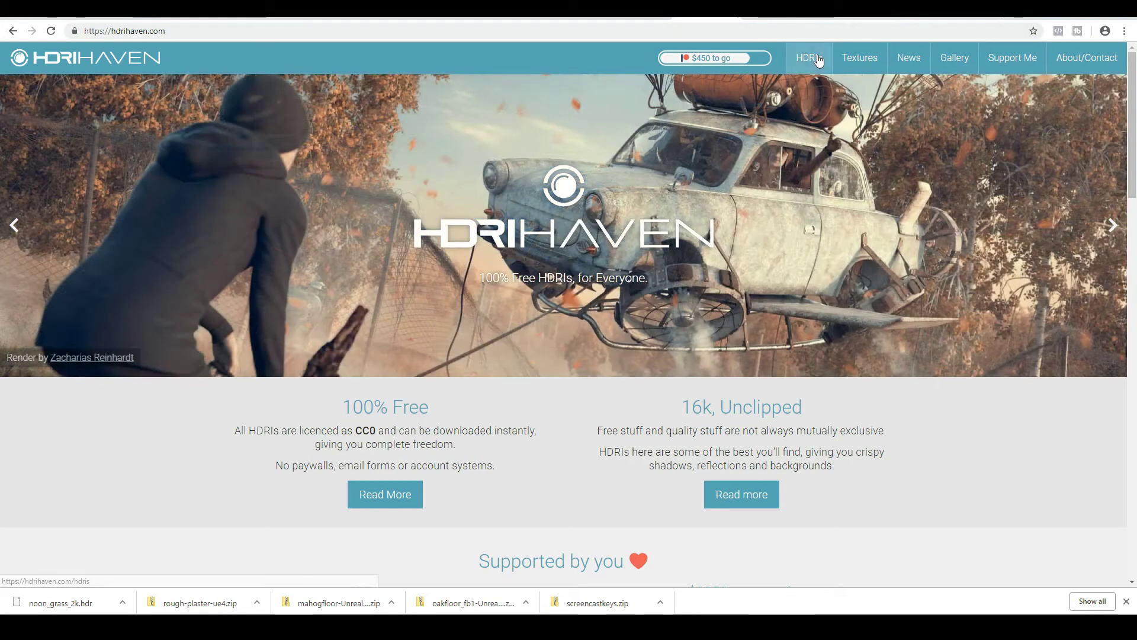
left_click(816, 59)
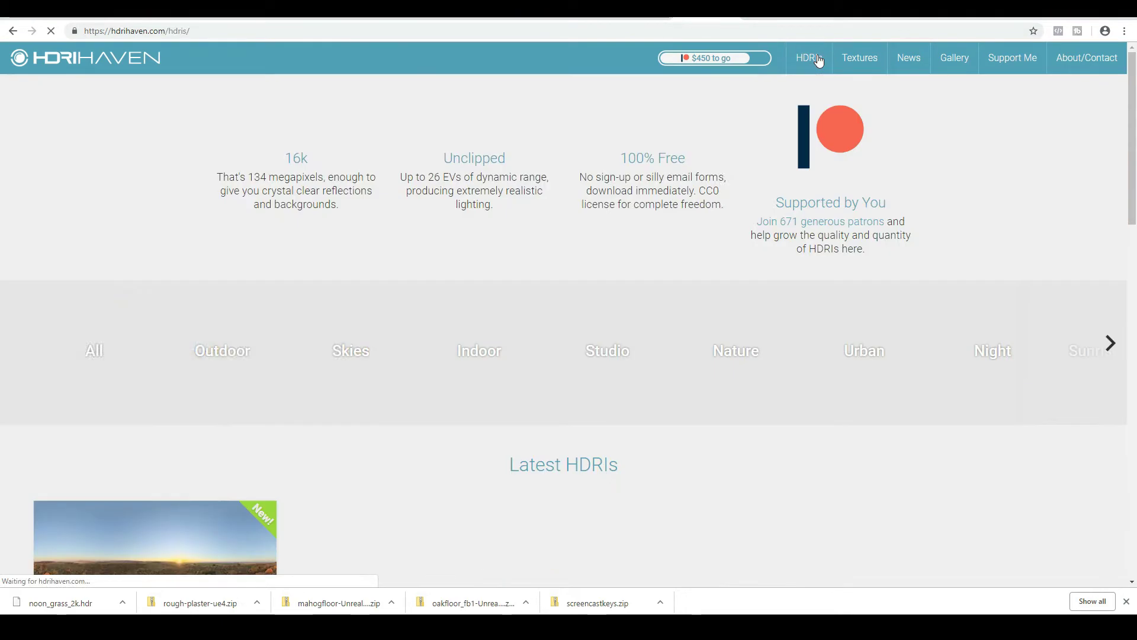
scroll(691, 249, "down", 3)
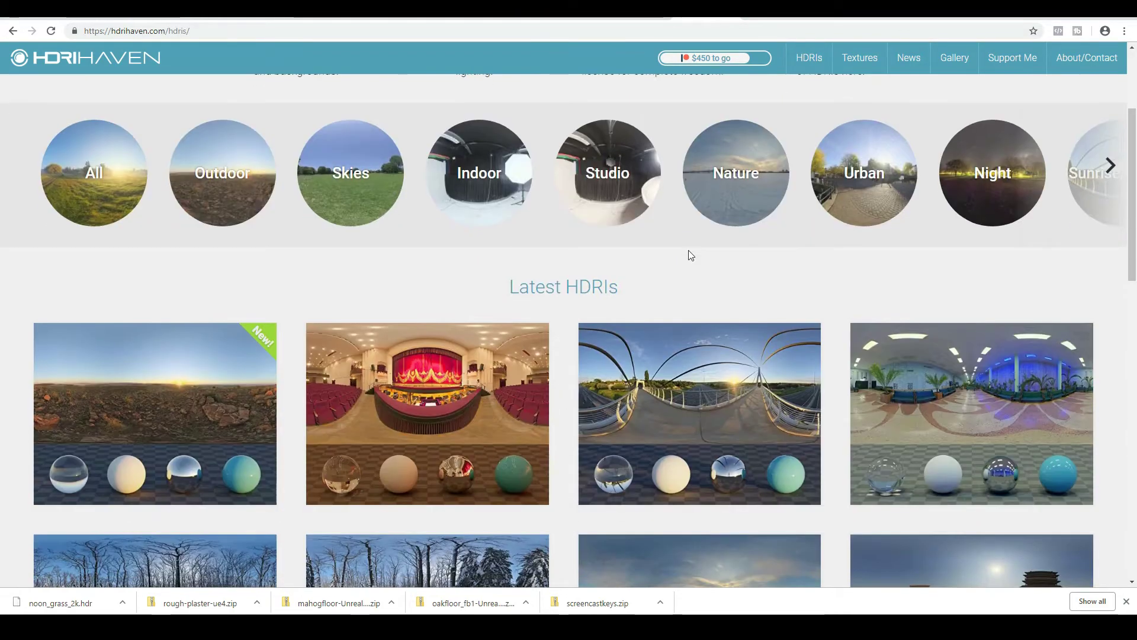
Open the Spruit Sunrise HDRI from the Skies category and download its 2k version
scroll(668, 266, "down", 4)
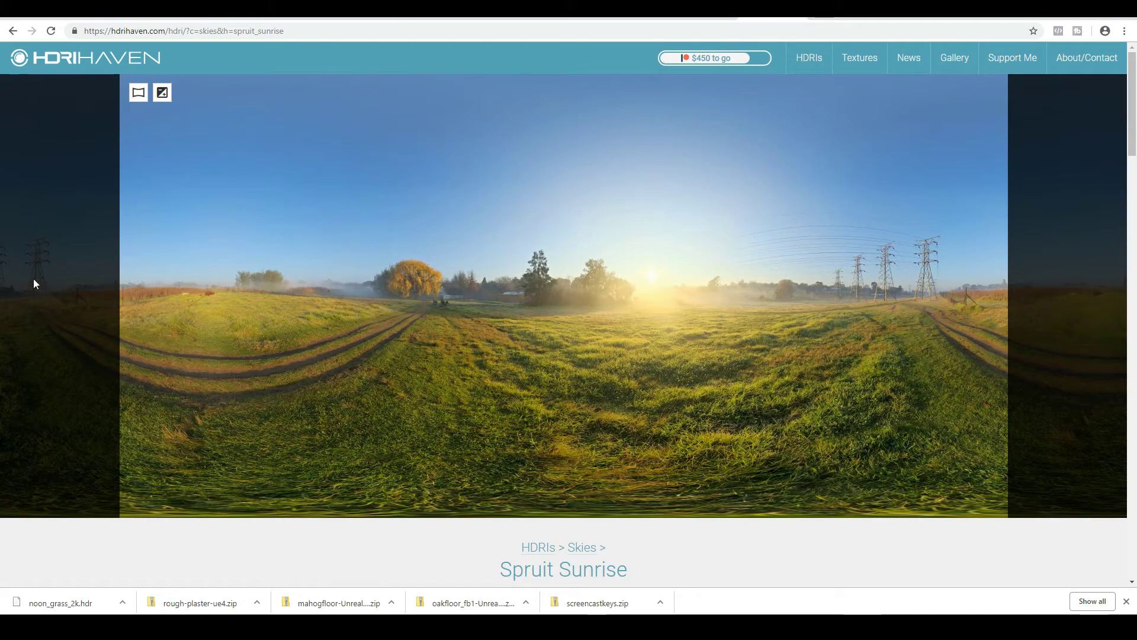
scroll(33, 278, "down", 4)
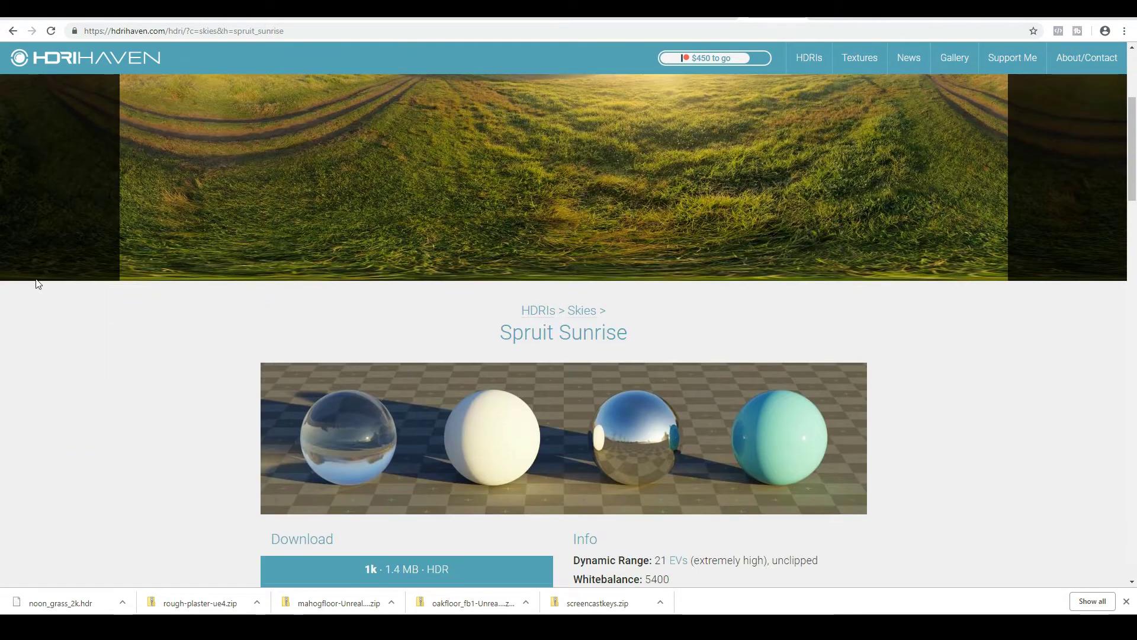
scroll(36, 283, "down", 2)
left_click(377, 481)
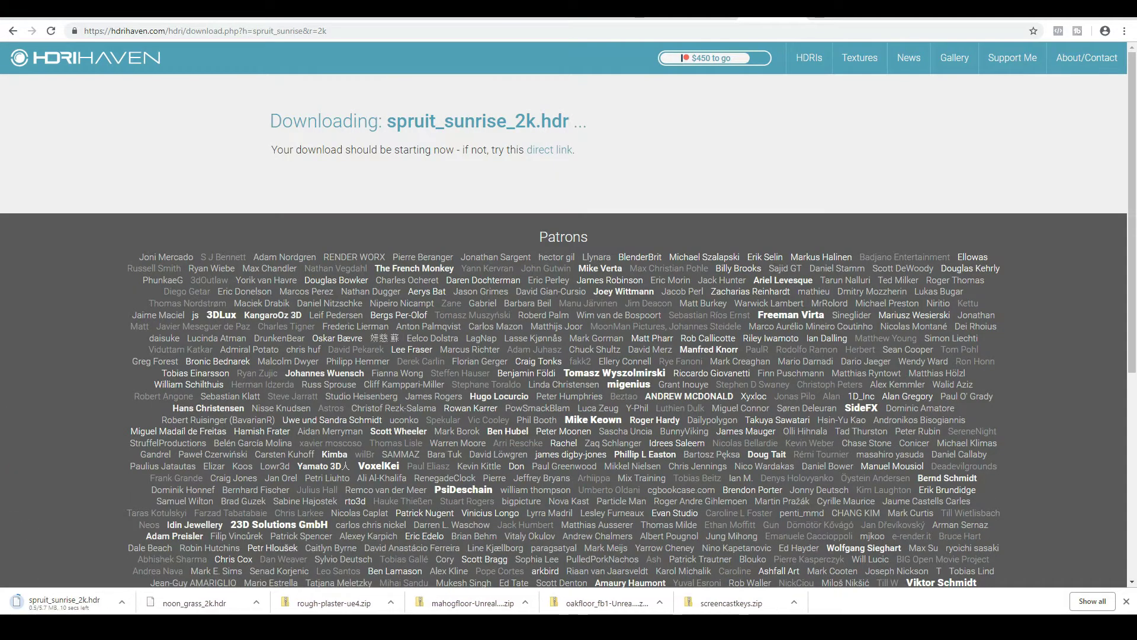
left_click(13, 30)
scroll(107, 302, "down", 3)
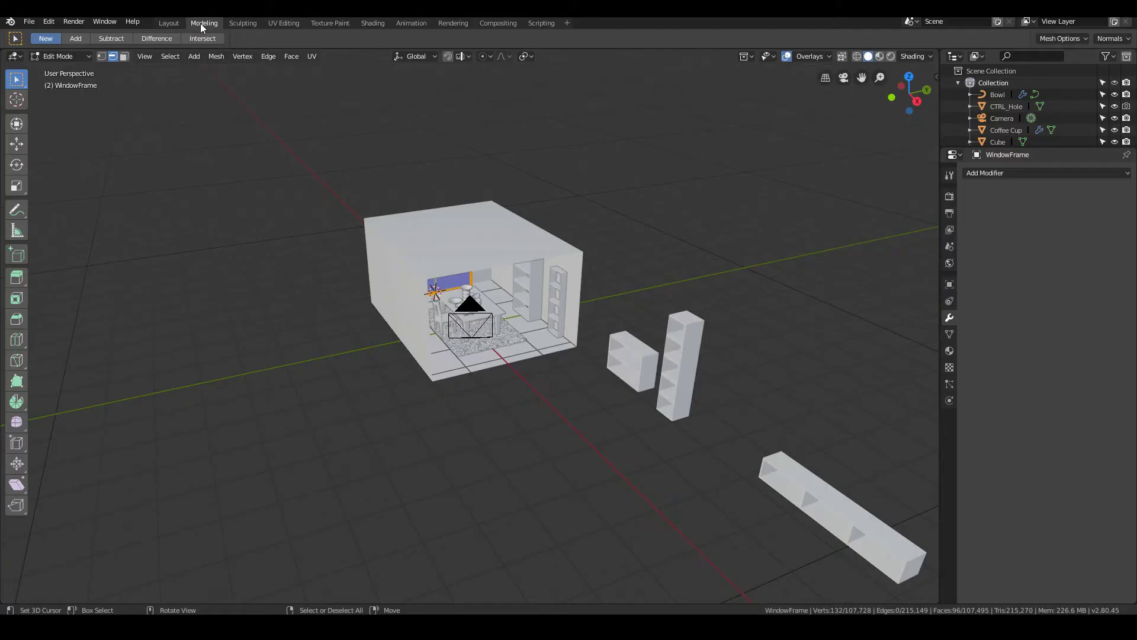
Switch to Blender's Shading workspace and assign an Environment Texture to the World background color
scroll(337, 196, "up", 2)
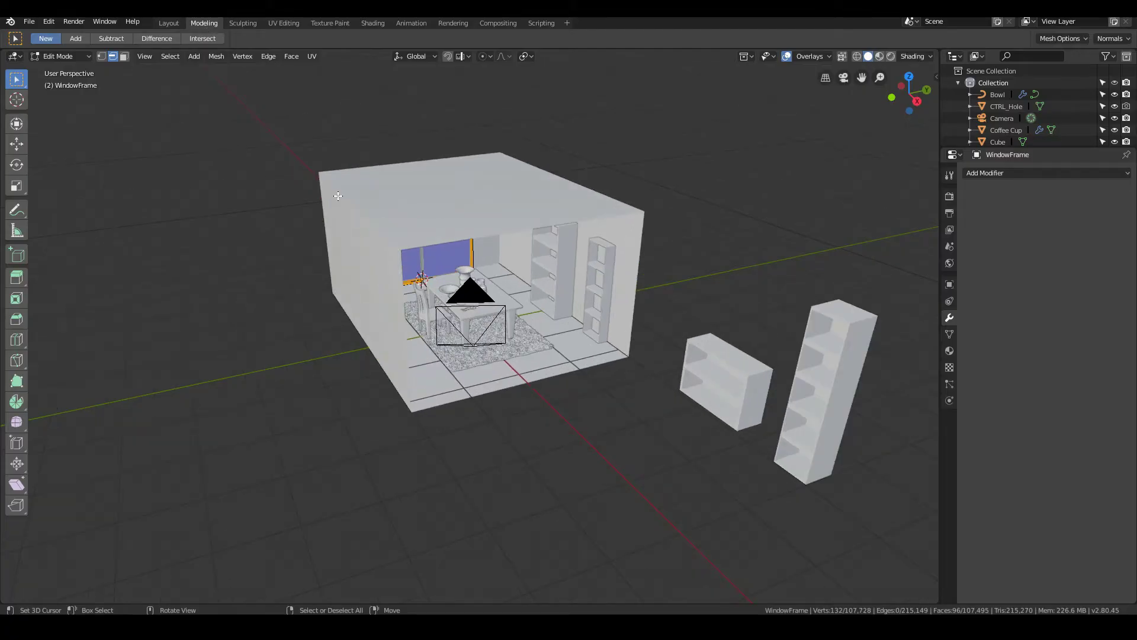
left_click(372, 23)
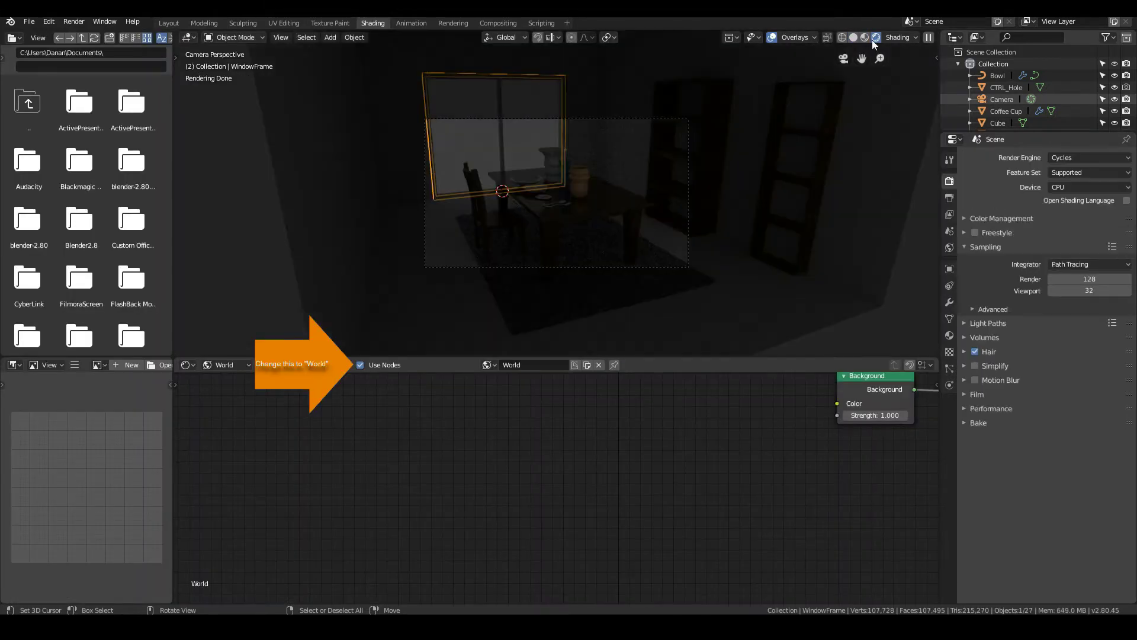
left_click(949, 249)
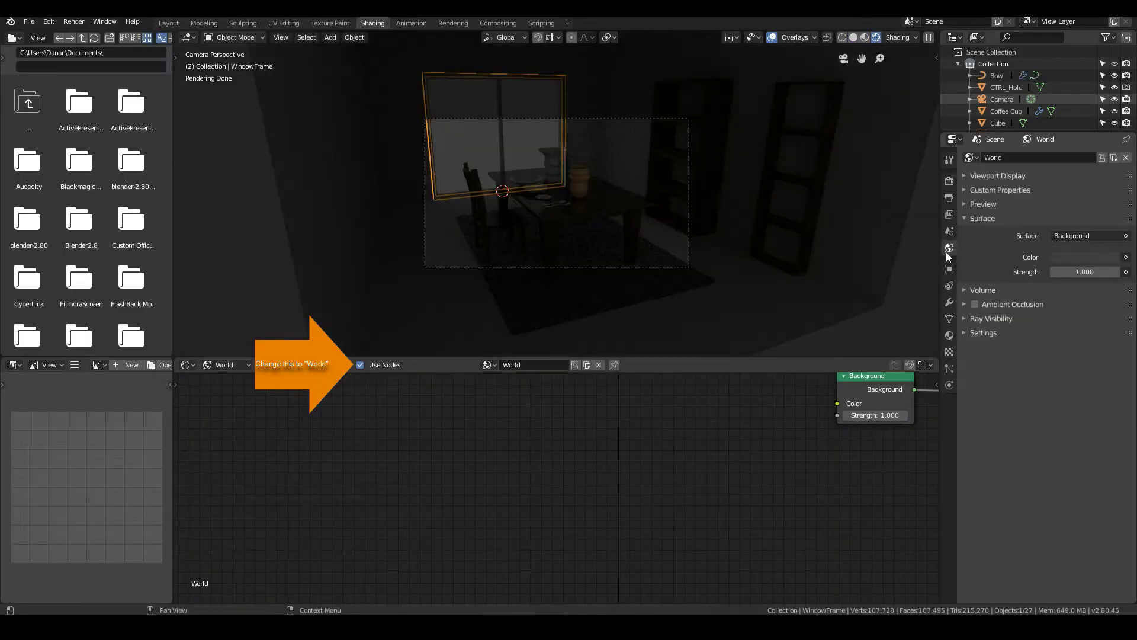
left_click(1125, 257)
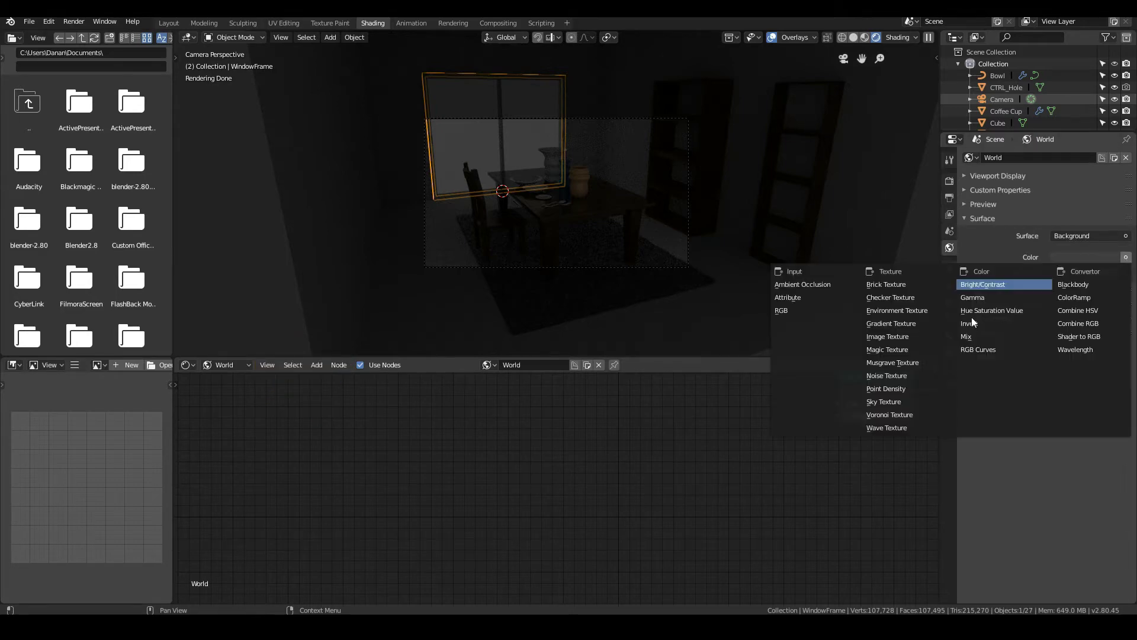
left_click(894, 310)
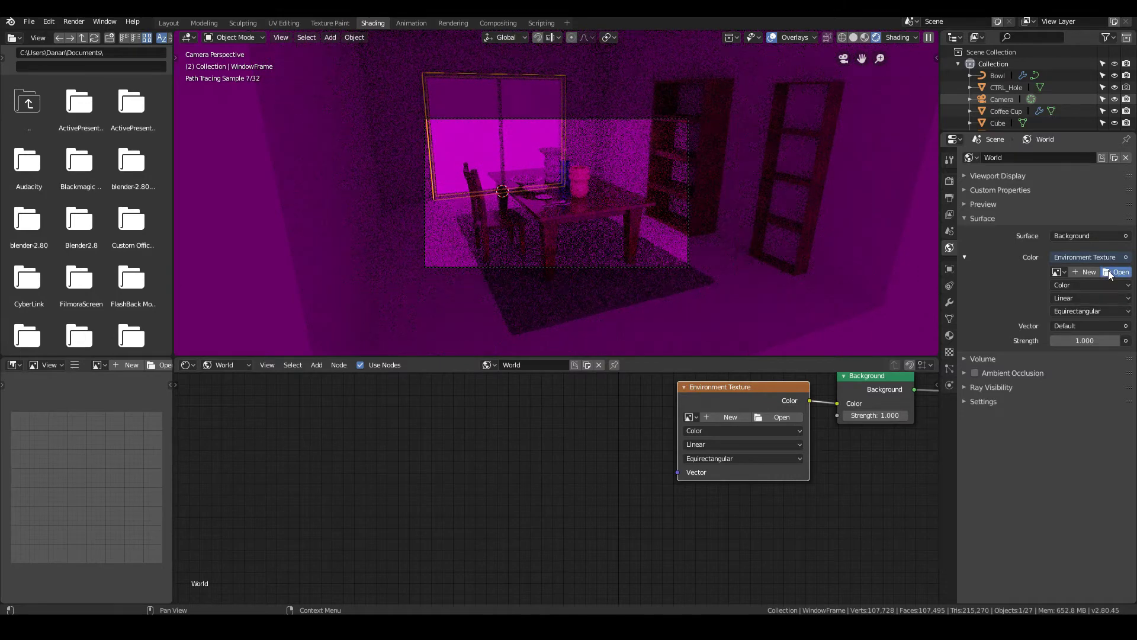
Load spruit_sunrise_2k.hdr into the World's environment texture and check the lit room in the rendered view
left_click(1109, 273)
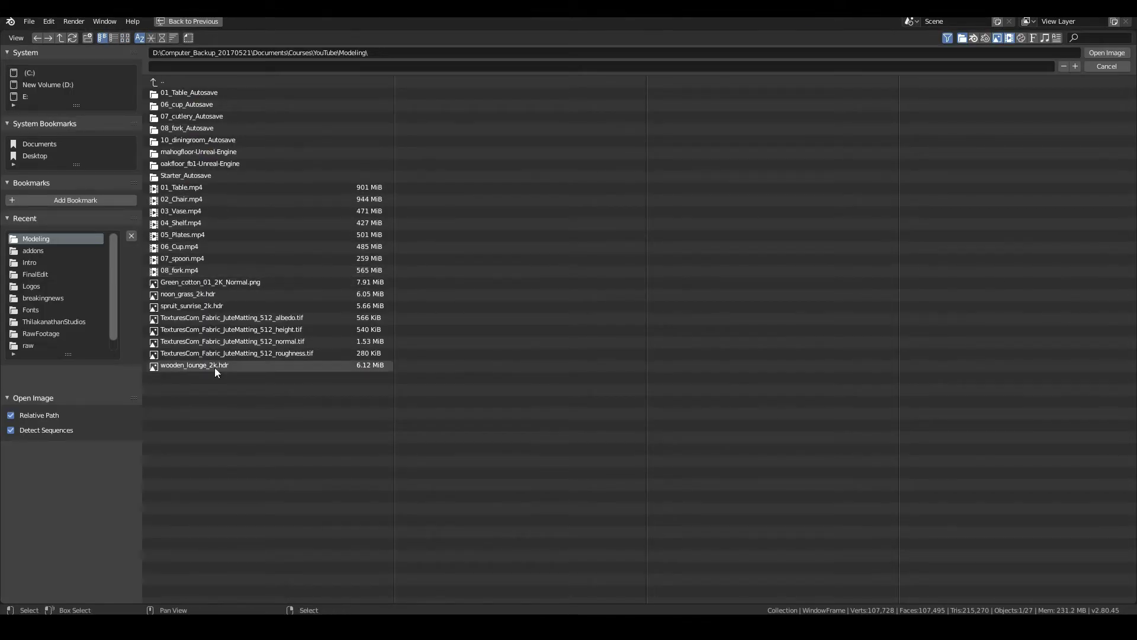
double_click(205, 307)
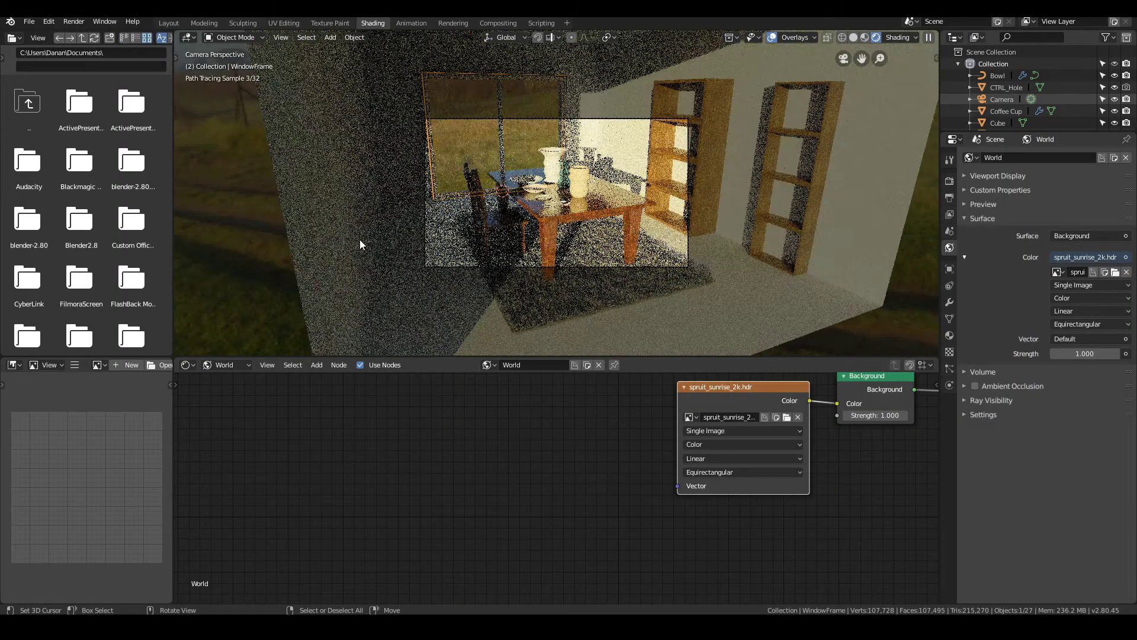
scroll(360, 239, "up", 1)
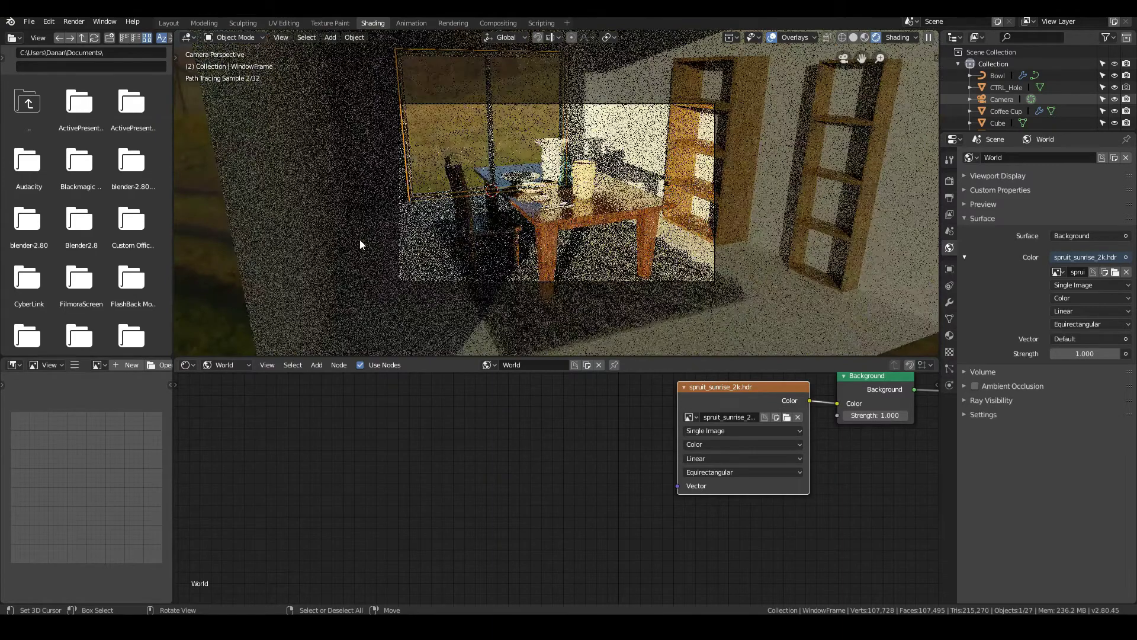
scroll(360, 240, "up", 1)
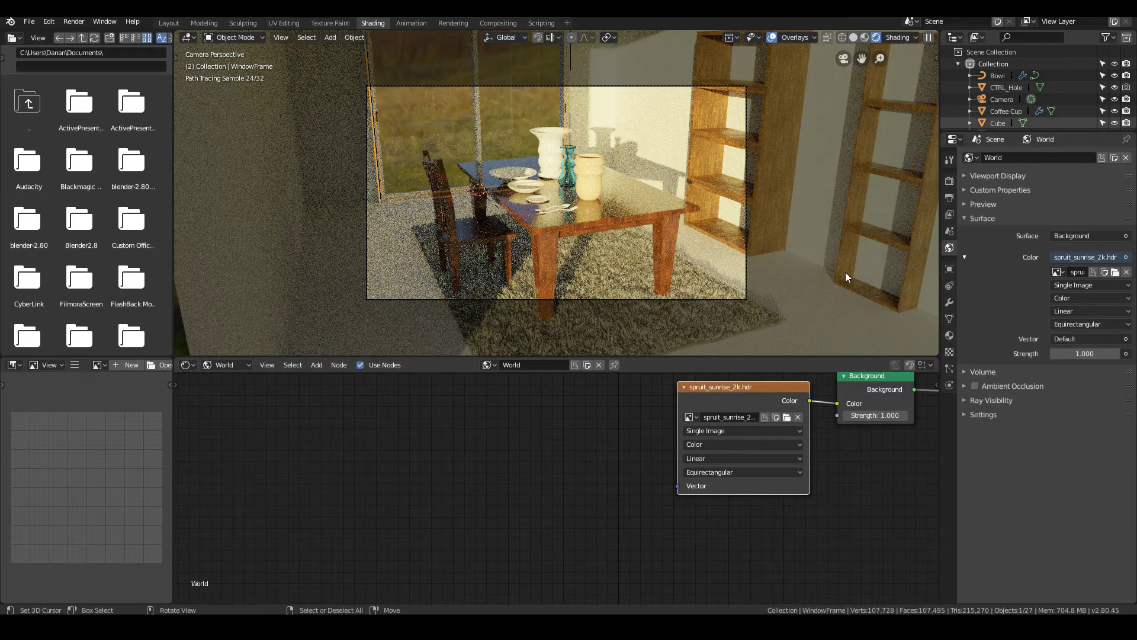
middle_click_drag(846, 277, 639, 230)
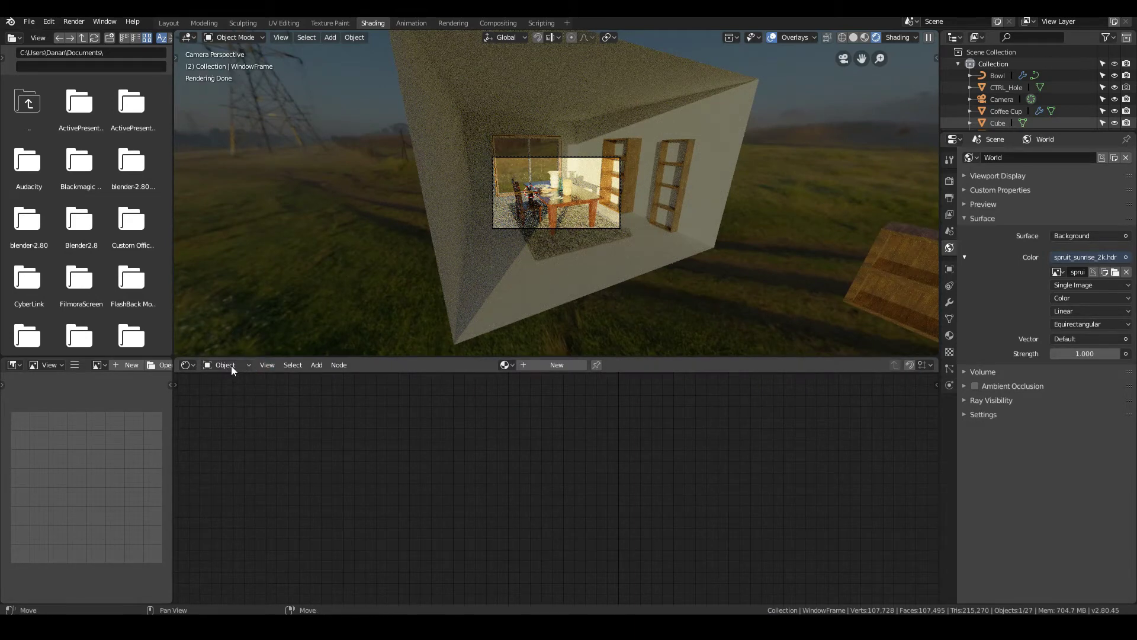
Switch the shader editor to the World nodes and add a Texture Coordinate node before the environment texture
left_click(231, 365)
left_click(233, 393)
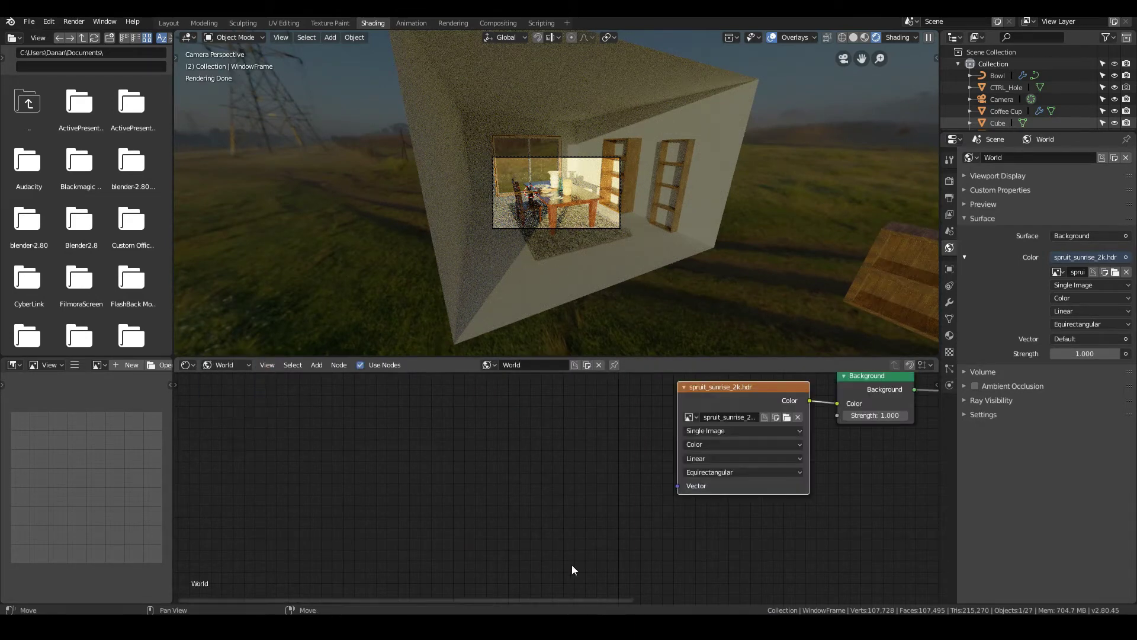
middle_click_drag(653, 509, 339, 500)
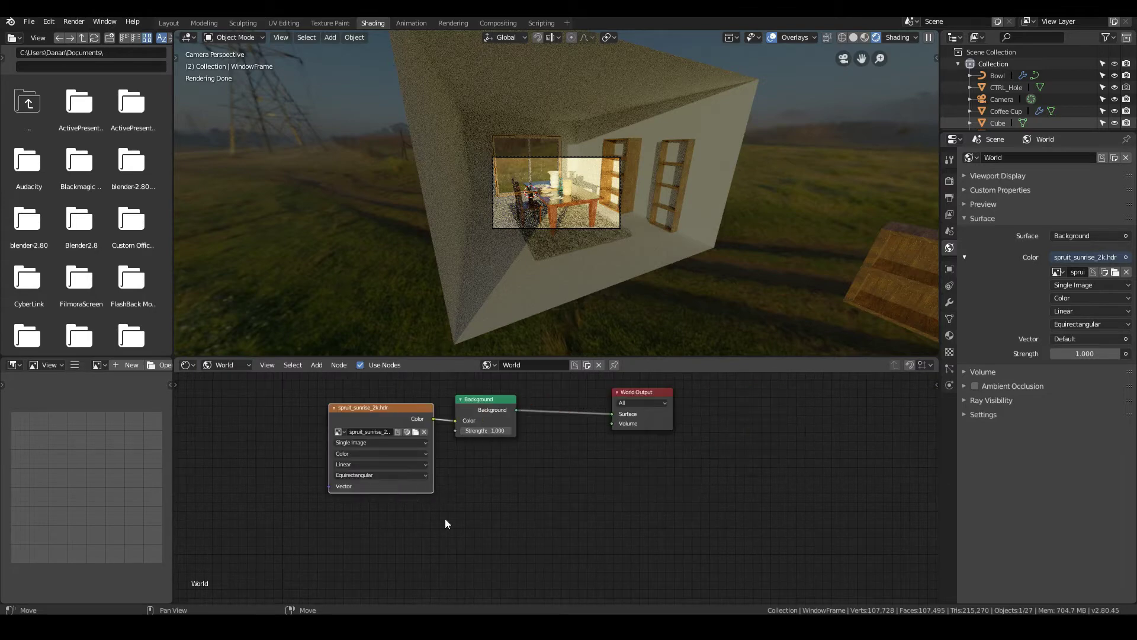
middle_click_drag(565, 492, 764, 490)
middle_click_drag(314, 474, 344, 474)
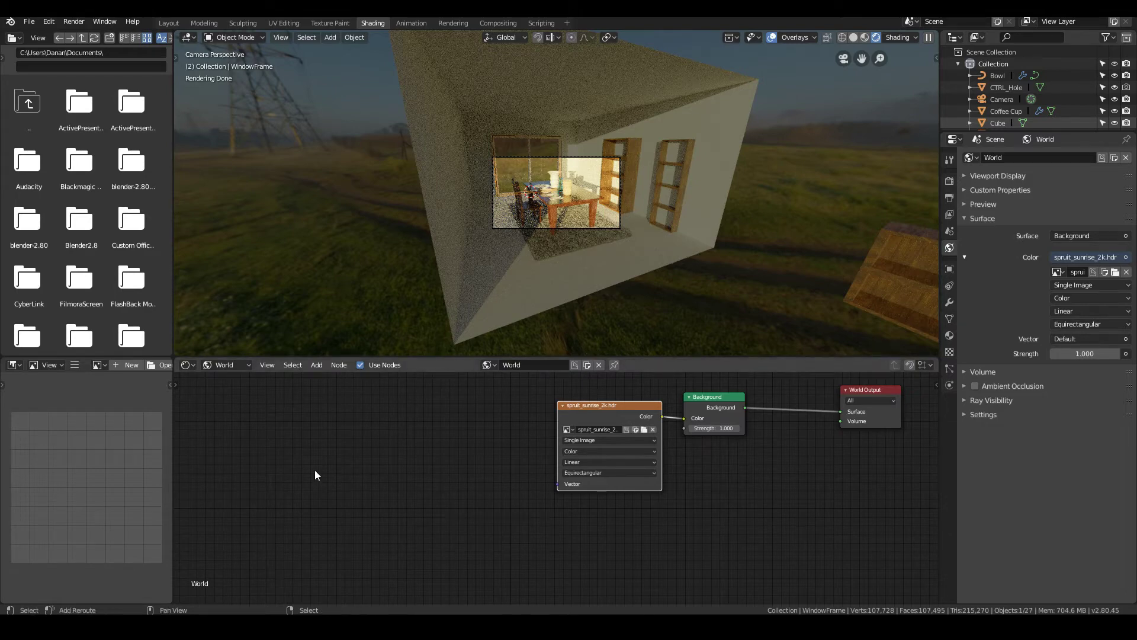
key("shift+a")
mouse_move(288, 410)
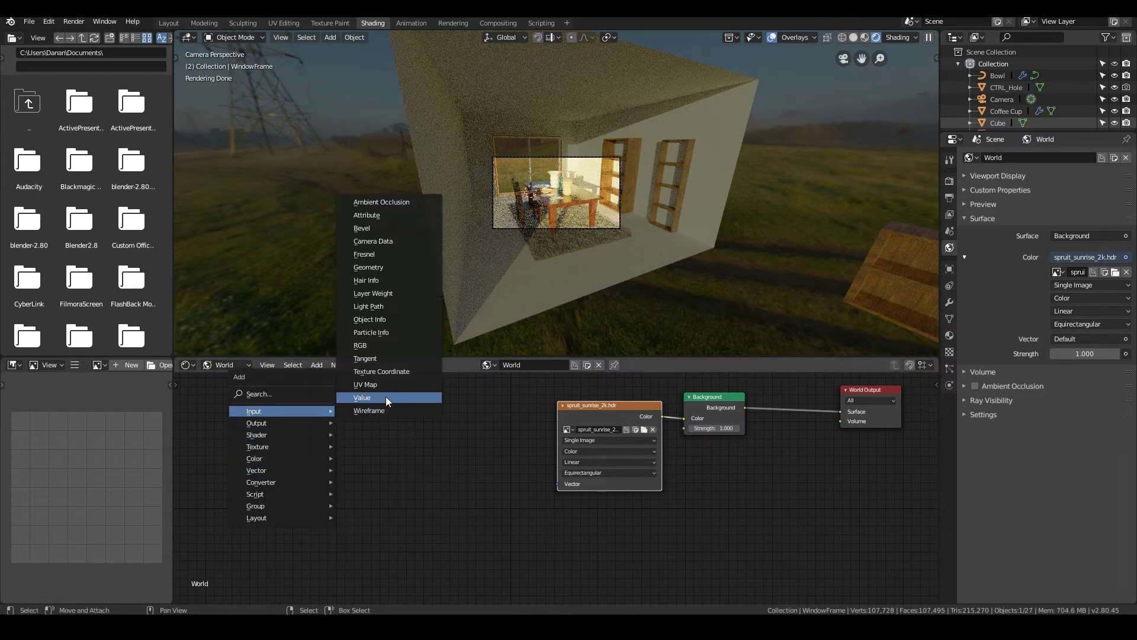
left_click(386, 373)
left_click(230, 399)
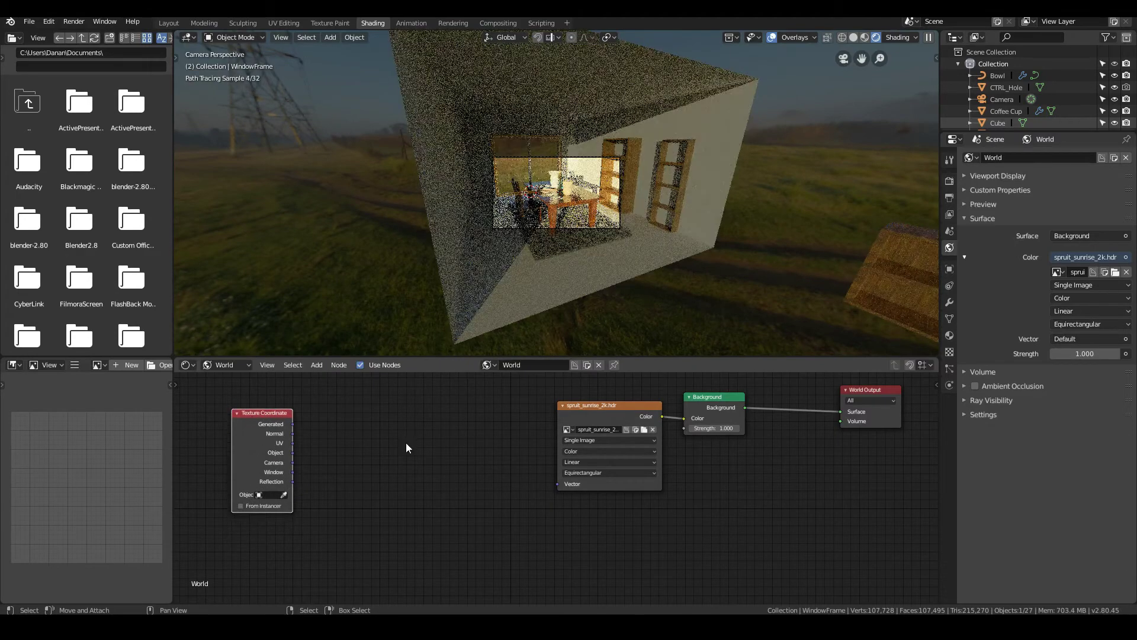
Add a Mapping node beside the Texture Coordinate node and connect the Generated output to its Vector input
key("shift+a")
mouse_move(372, 498)
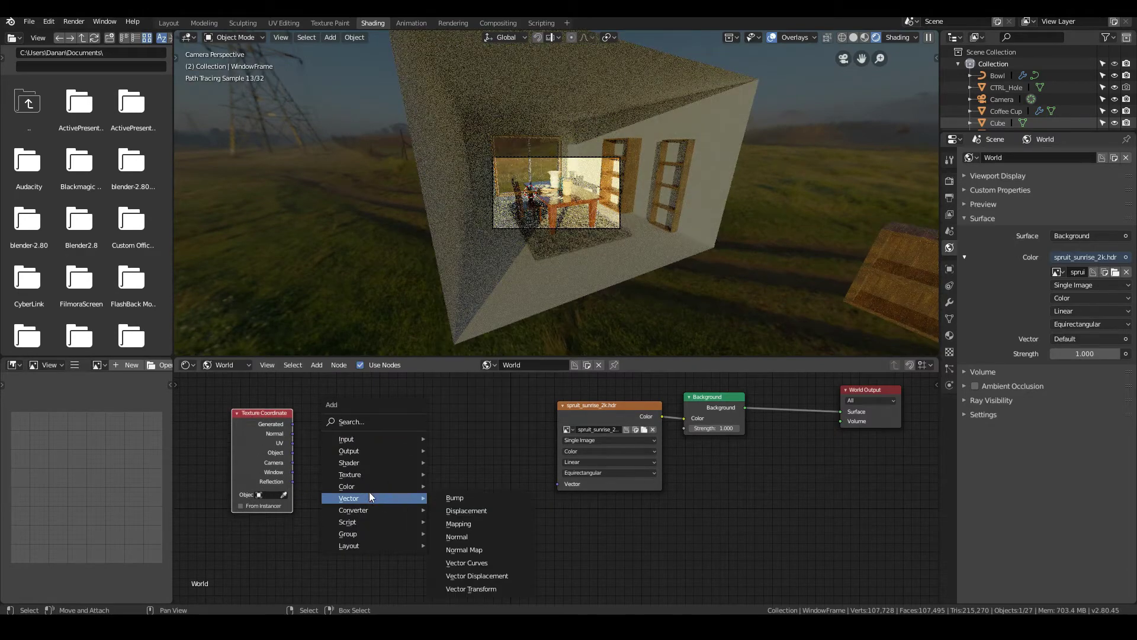
left_click(459, 524)
left_click(349, 409)
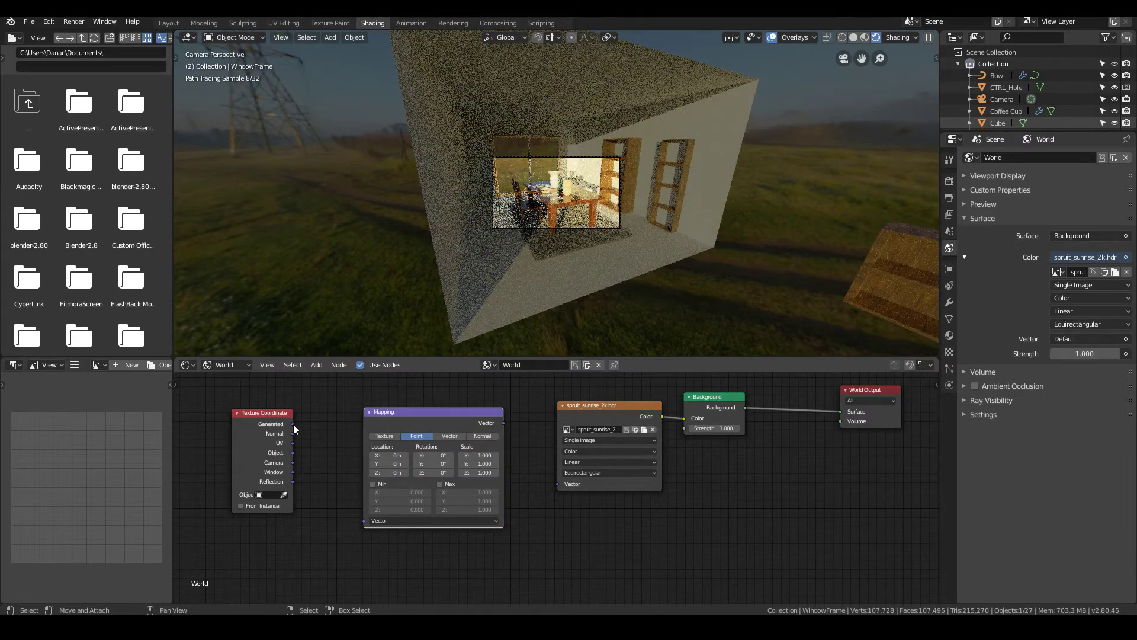
left_click_drag(293, 424, 364, 520)
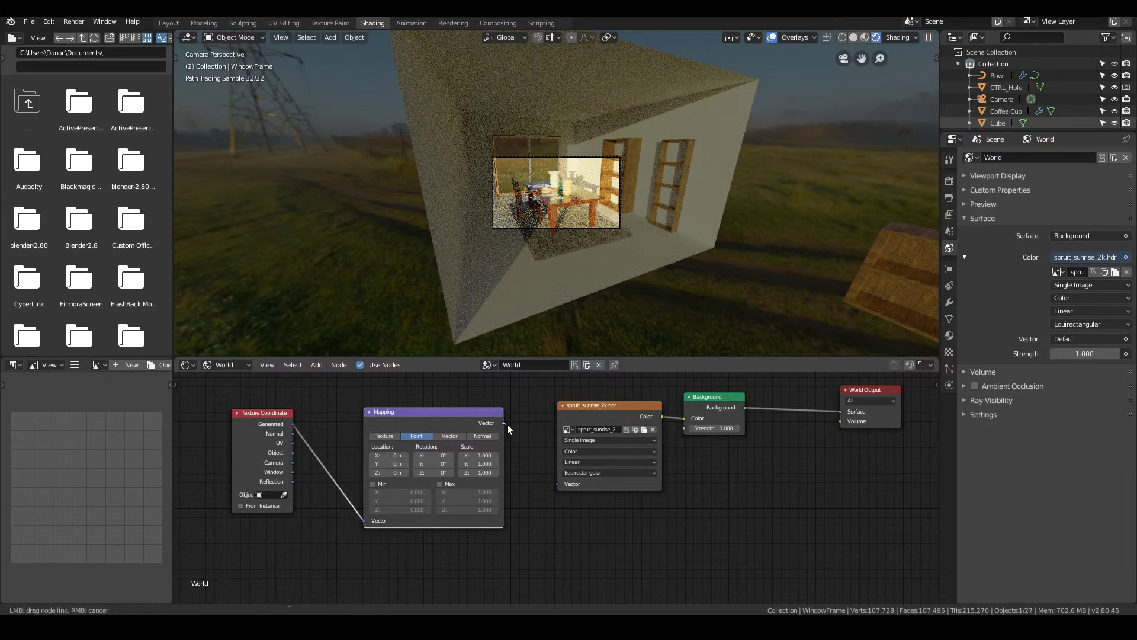
Connect the Mapping node's Vector output to the Vector input of the spruit_sunrise_2k.hdr texture node
left_click_drag(556, 485, 556, 485)
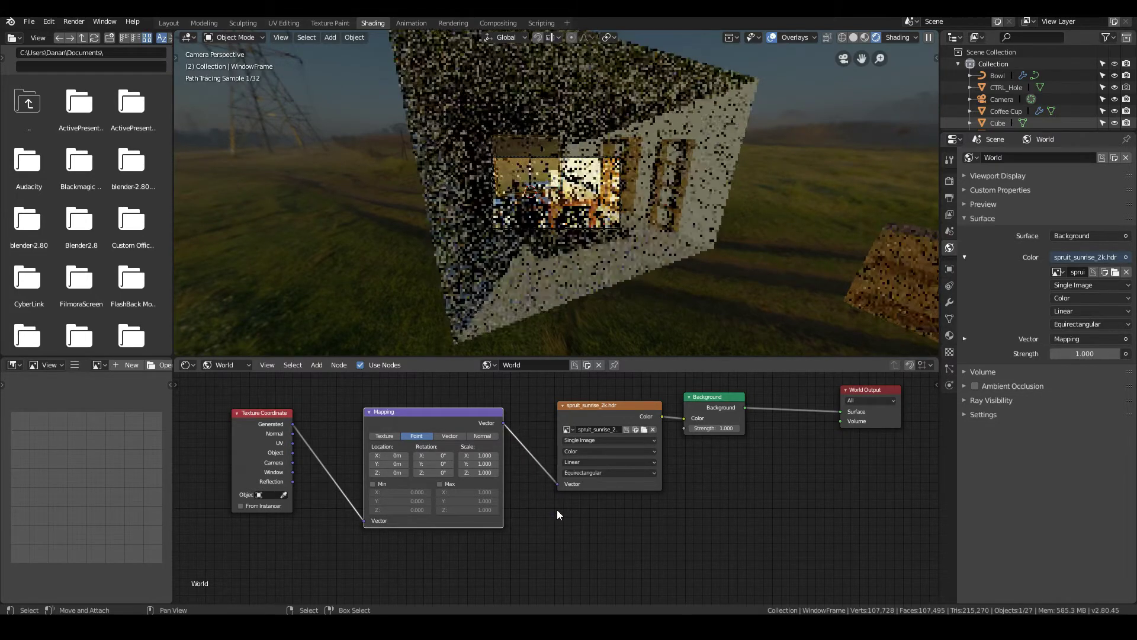
scroll(548, 523, "up", 1)
middle_click_drag(548, 523, 634, 533)
scroll(634, 532, "up", 3)
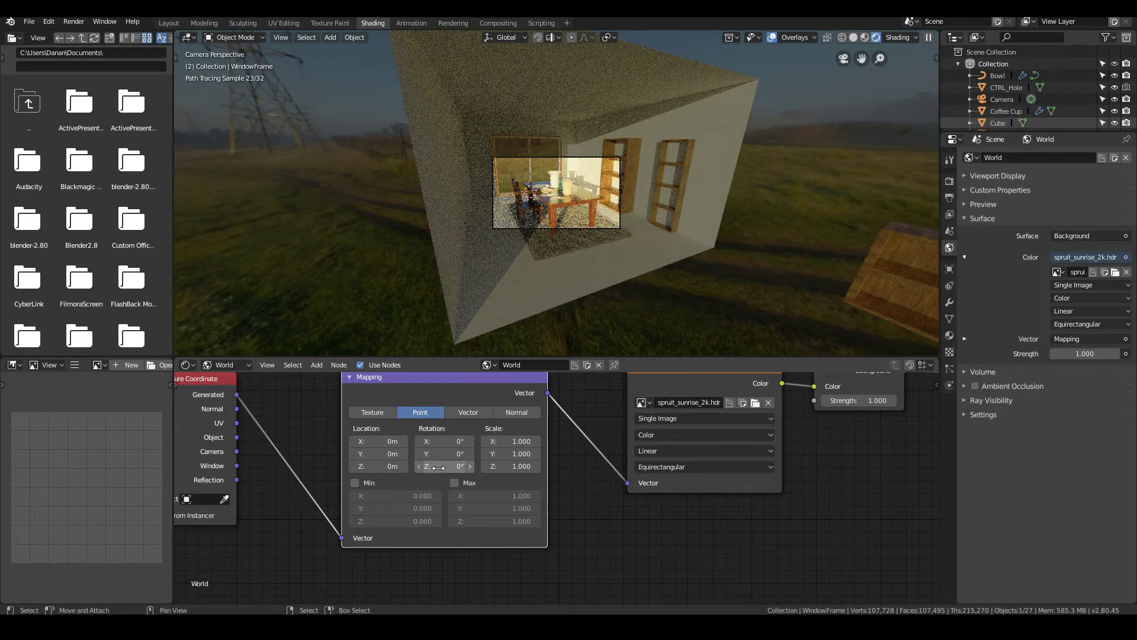
Set the Mapping node's Z rotation to about 123° and check the sunlight falling through the window
left_click_drag(438, 468, 452, 465)
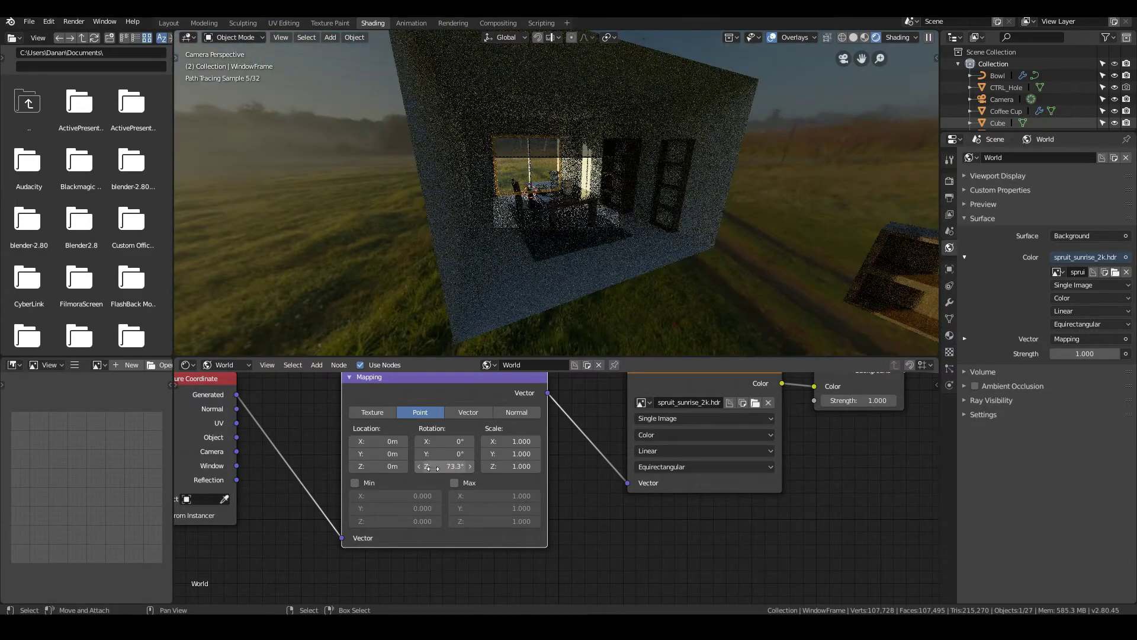
scroll(687, 201, "up", 2)
scroll(687, 203, "up", 3)
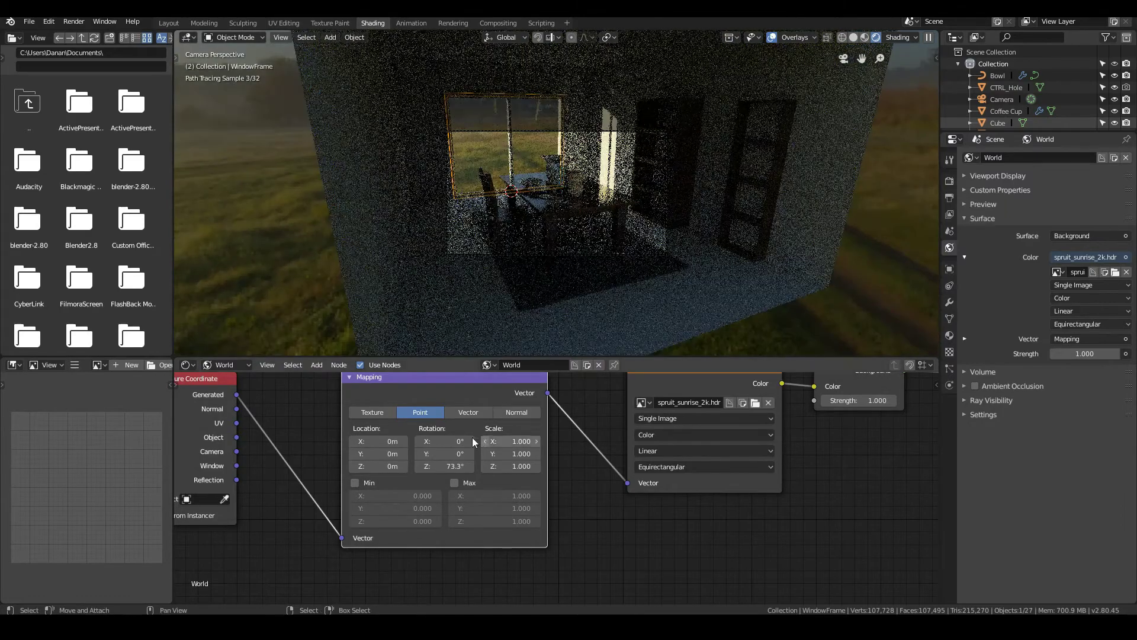
left_click_drag(450, 467, 459, 467)
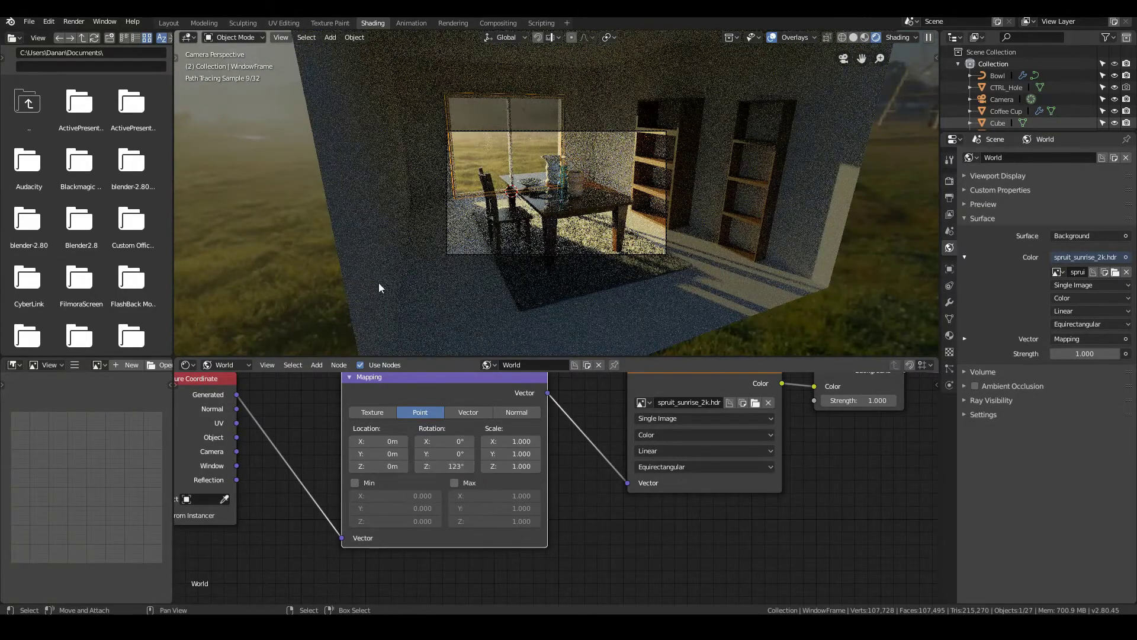
scroll(359, 192, "up", 2)
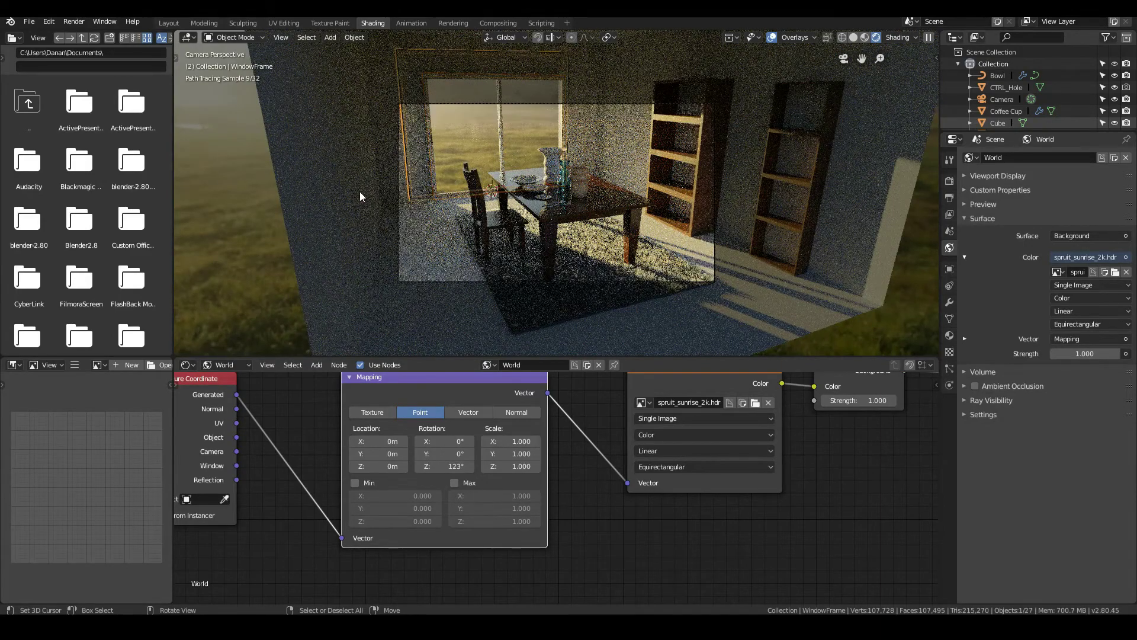
scroll(360, 190, "up", 2)
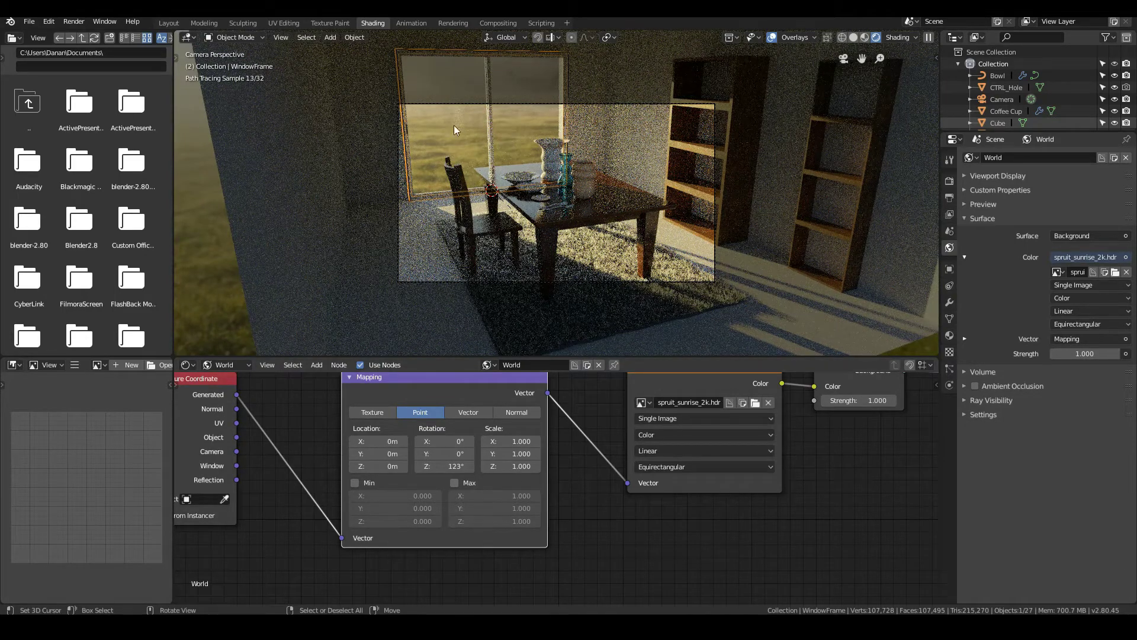
scroll(451, 115, "down", 2)
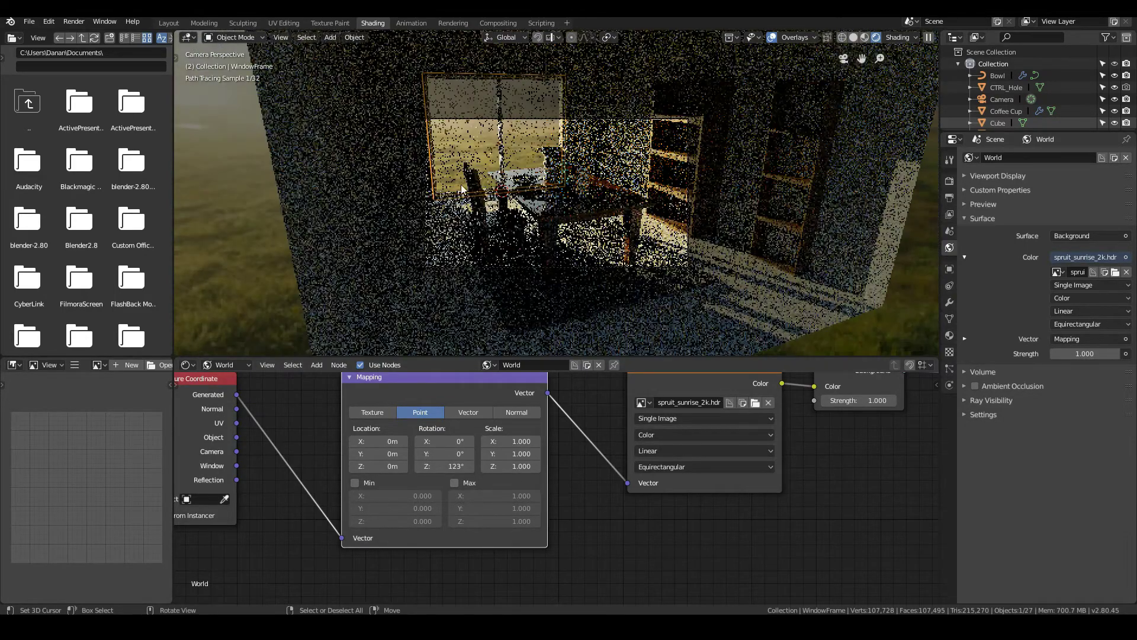
Set the Mapping node's Z location to 0.1 m and check the lit room through the camera
left_click(509, 466)
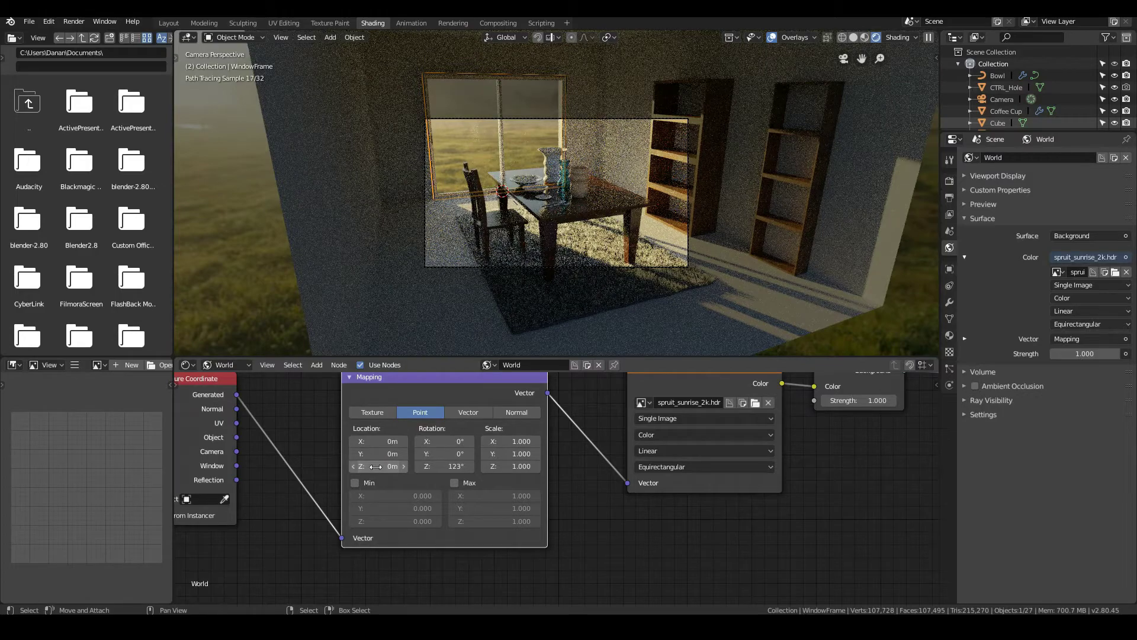
left_click_drag(375, 467, 386, 467)
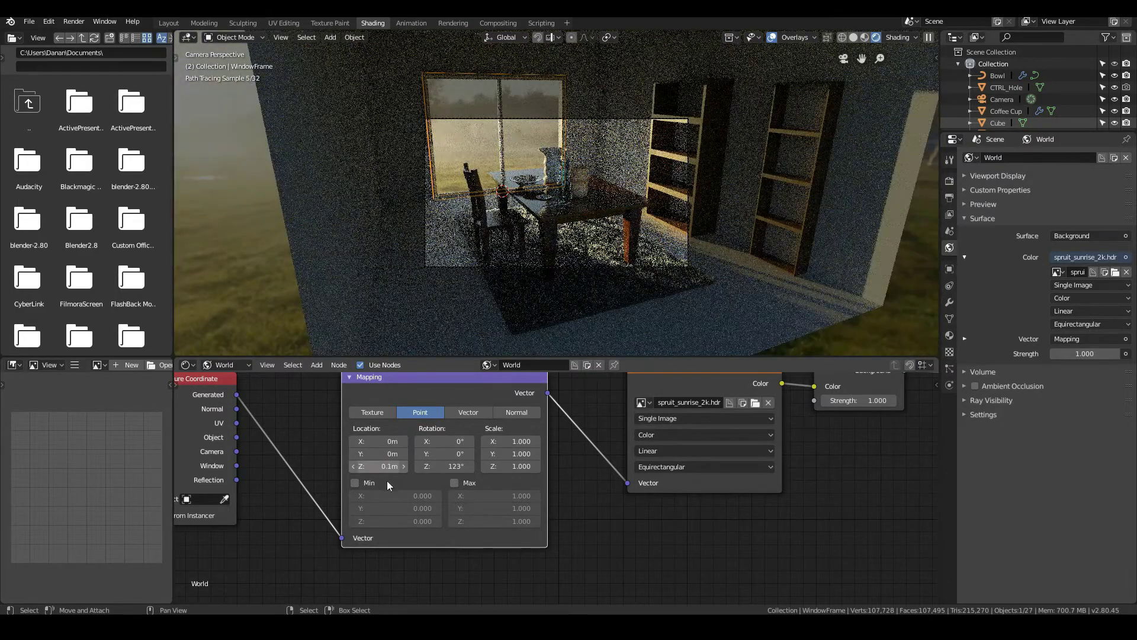
scroll(582, 170, "up", 2)
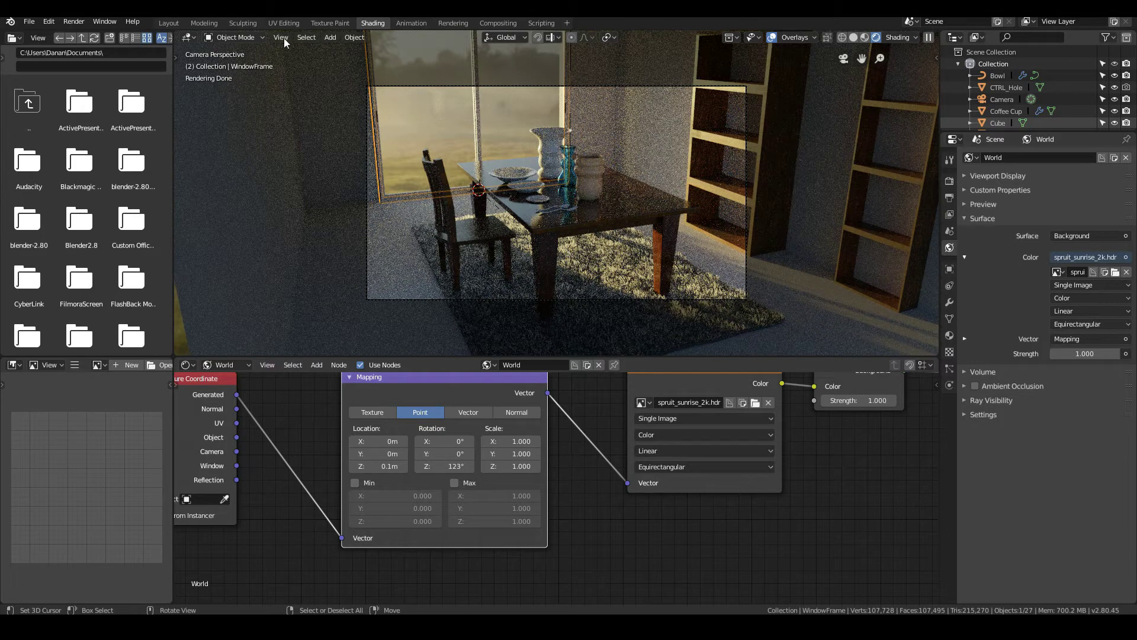
Switch to the Modeling workspace and return the window frame from Edit Mode to Object Mode
left_click(37, 22)
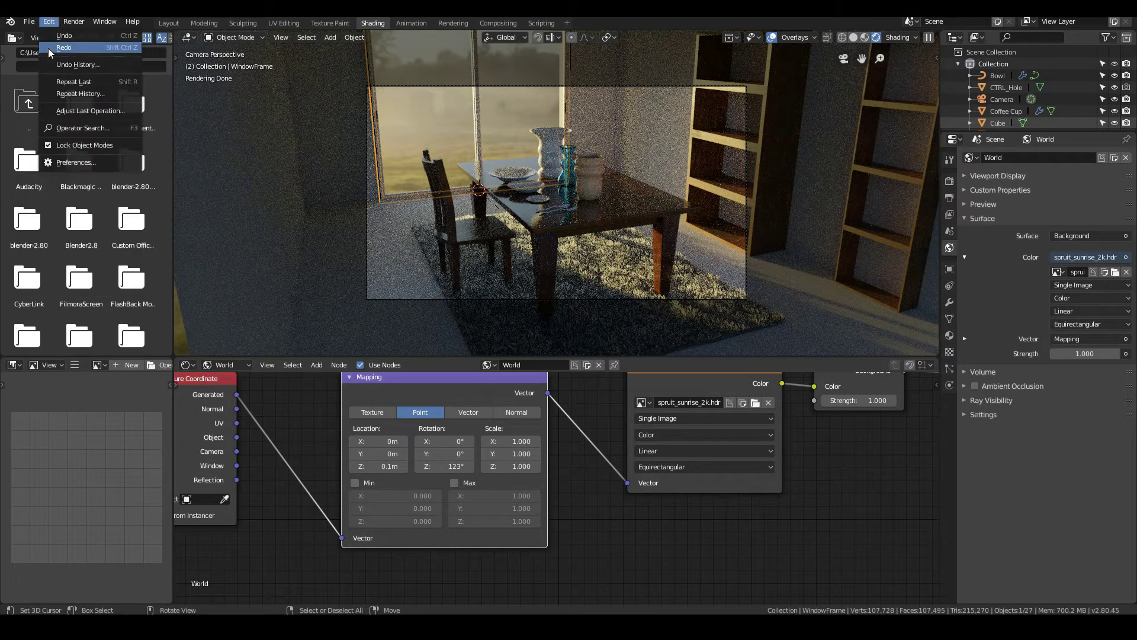
left_click(83, 22)
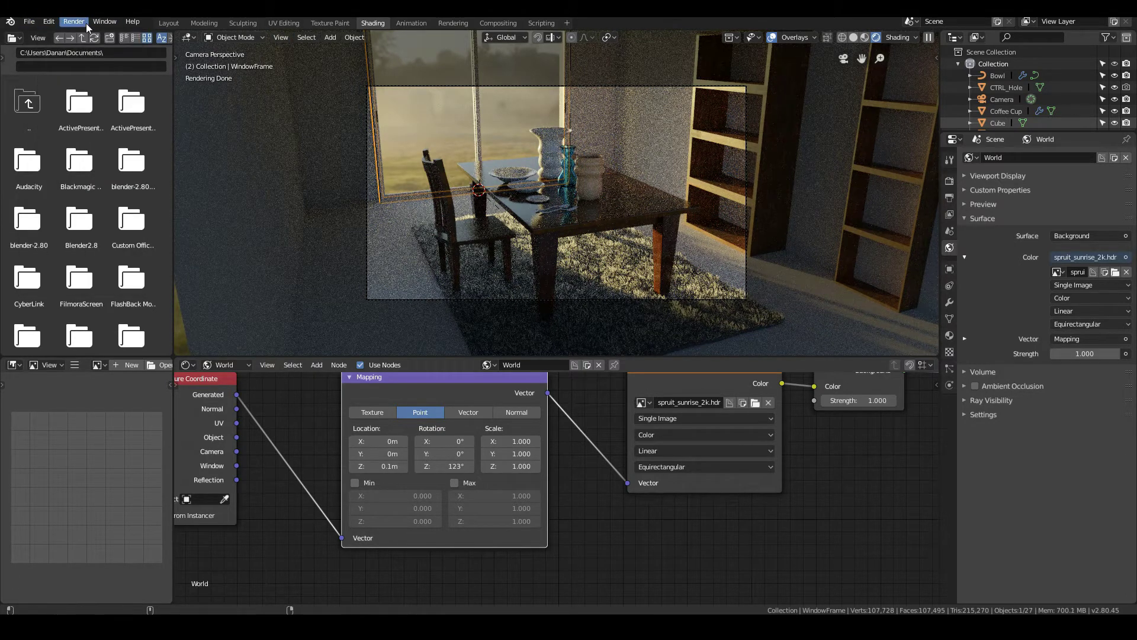
left_click(27, 22)
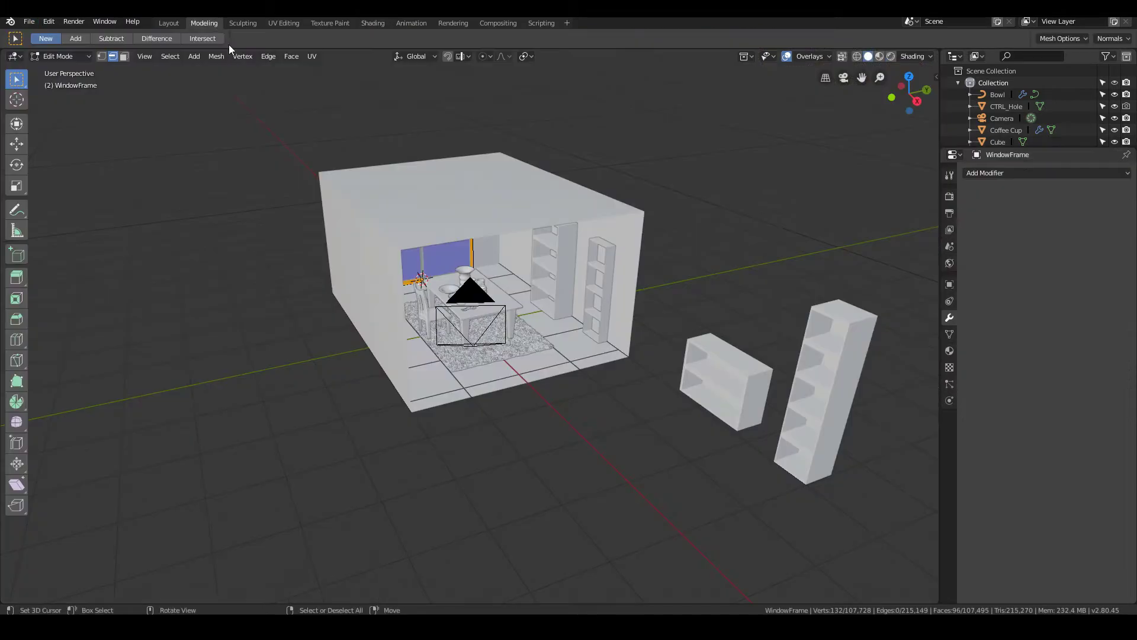
middle_click_drag(410, 360, 446, 361)
scroll(447, 361, "up", 3)
scroll(435, 332, "down", 2)
middle_click_drag(420, 296, 388, 292)
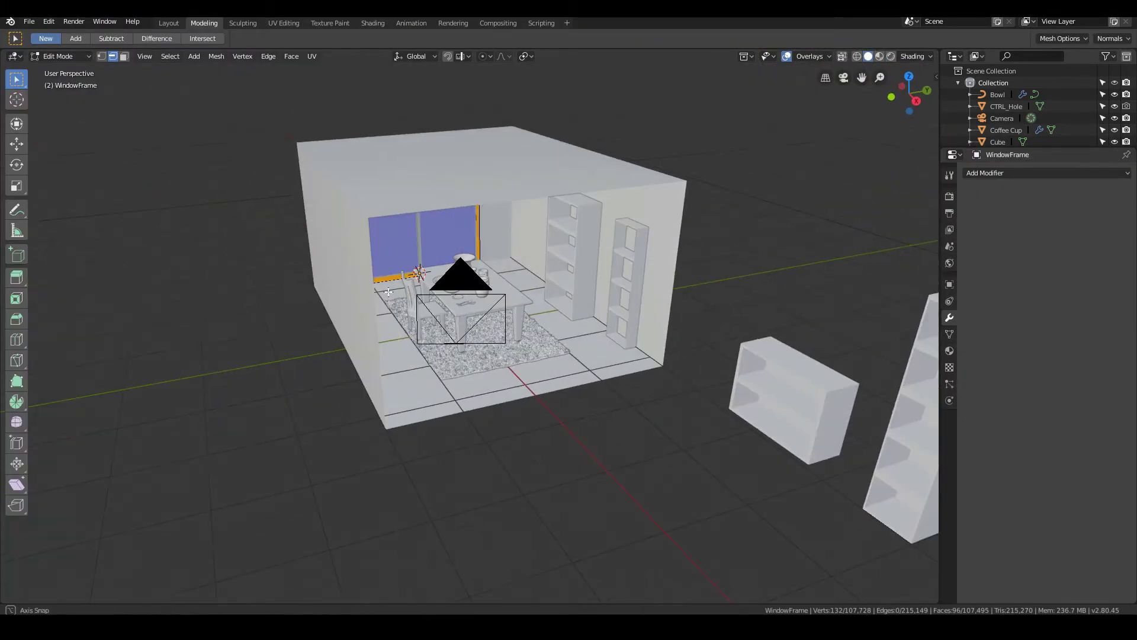
left_click(477, 201)
key("Tab")
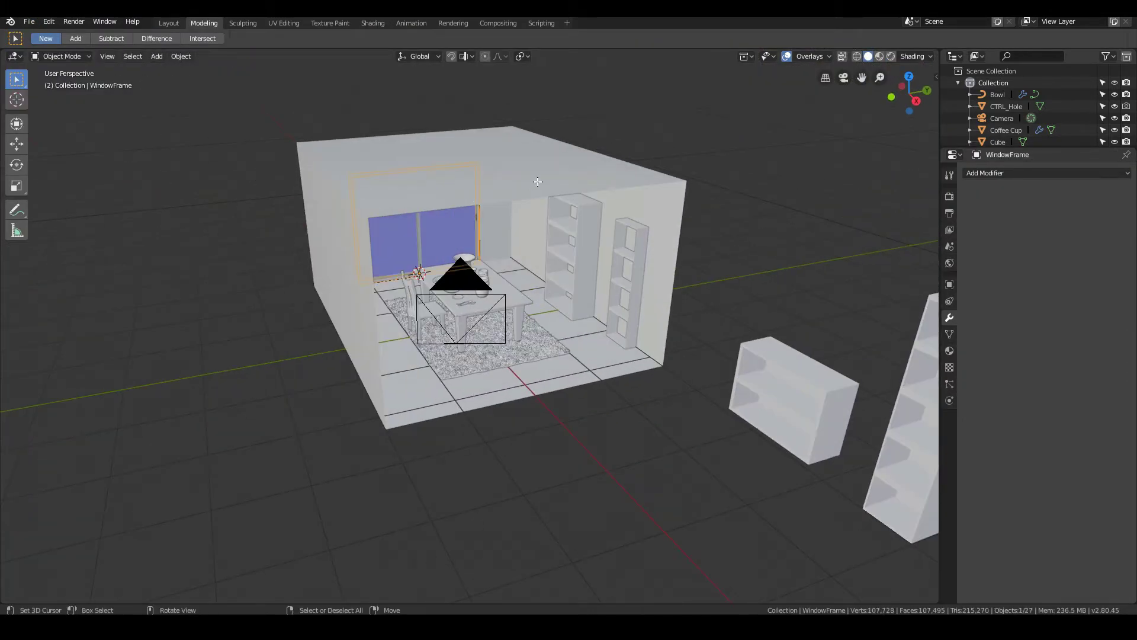
Select the room's Cube object and rename it as Dining room
left_click(533, 161)
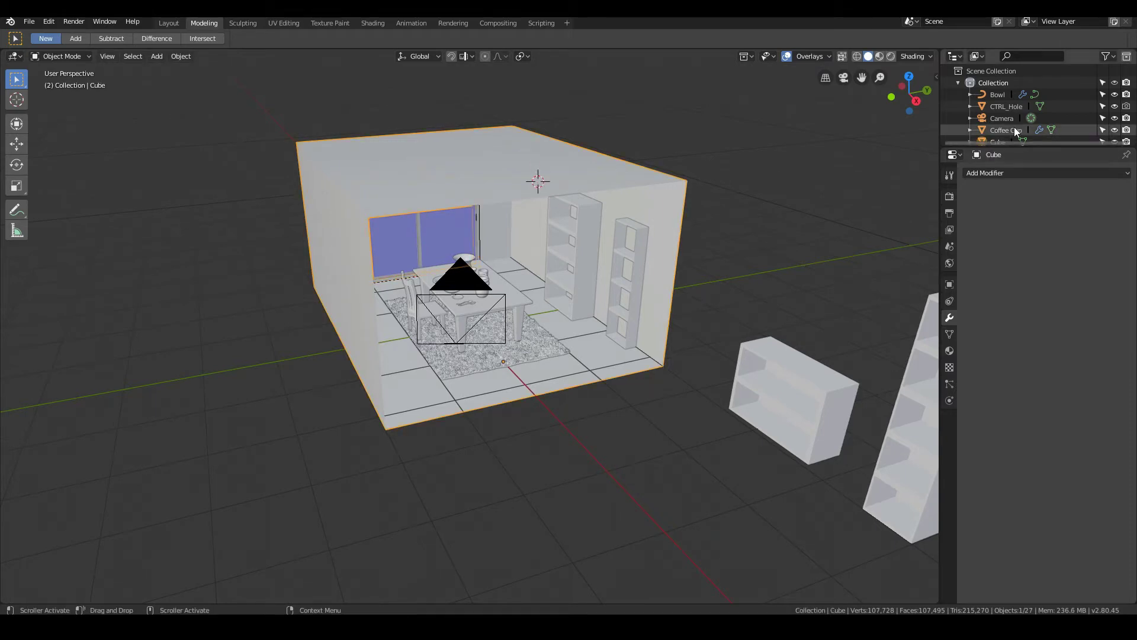
scroll(998, 122, "down", 2)
left_click(999, 118)
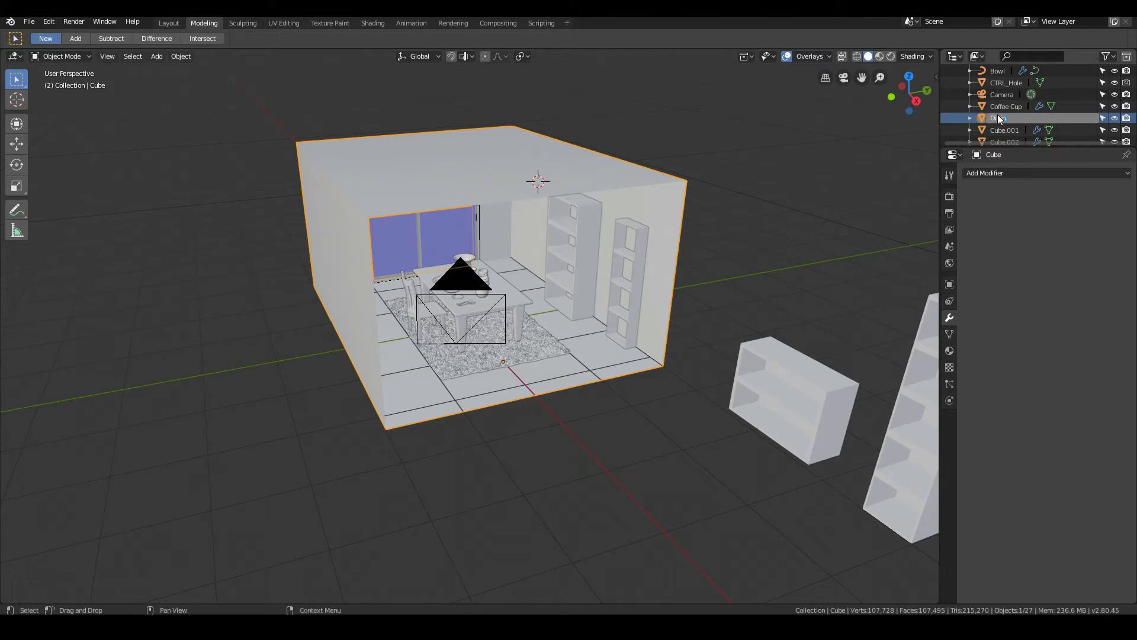
type("Dining room")
key("Return")
Hide the Dining room object in the viewport to expose the furniture
scroll(998, 118, "down", 3)
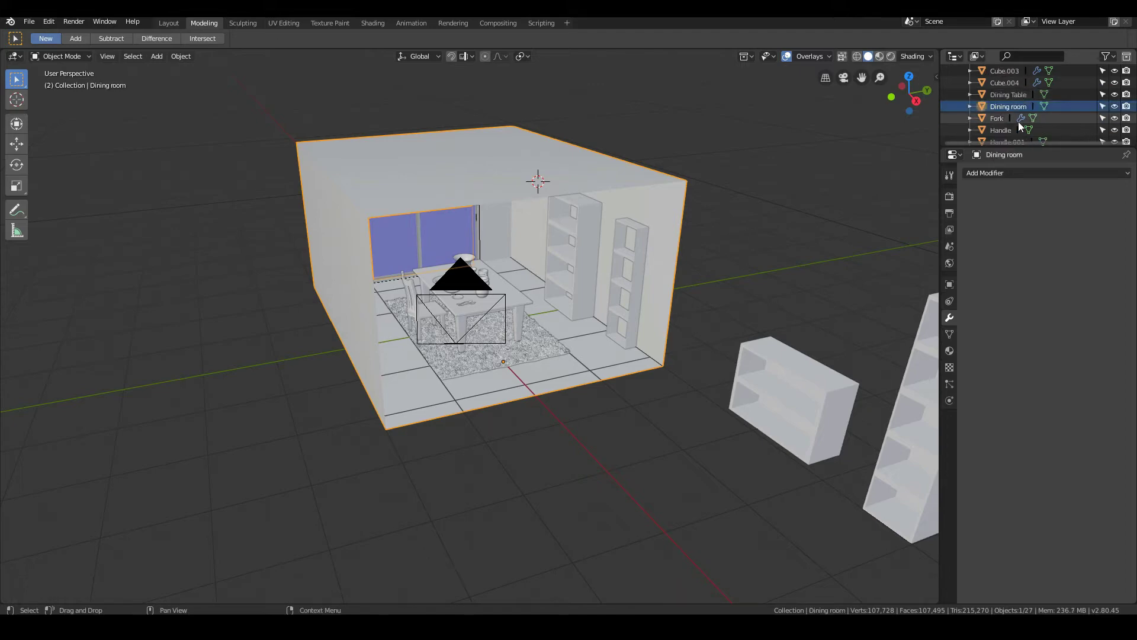
left_click(1115, 108)
scroll(287, 254, "up", 2)
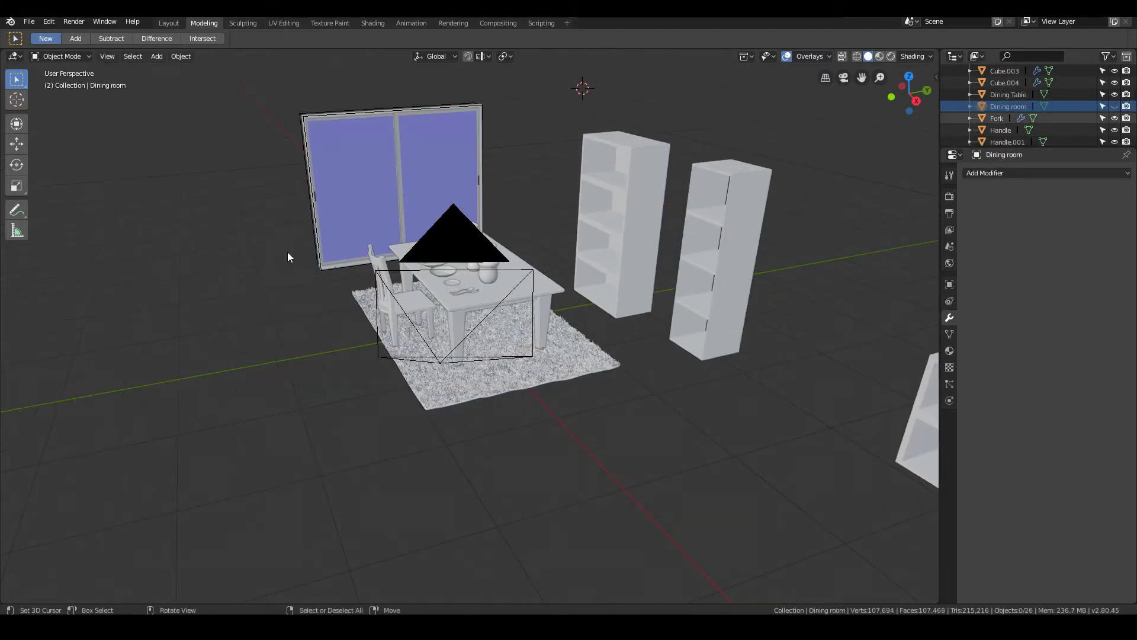
Move the wooden chair about 0.45 m along X, toward the table end with the spoon and fork
middle_click_drag(286, 253, 391, 289)
scroll(391, 292, "up", 3)
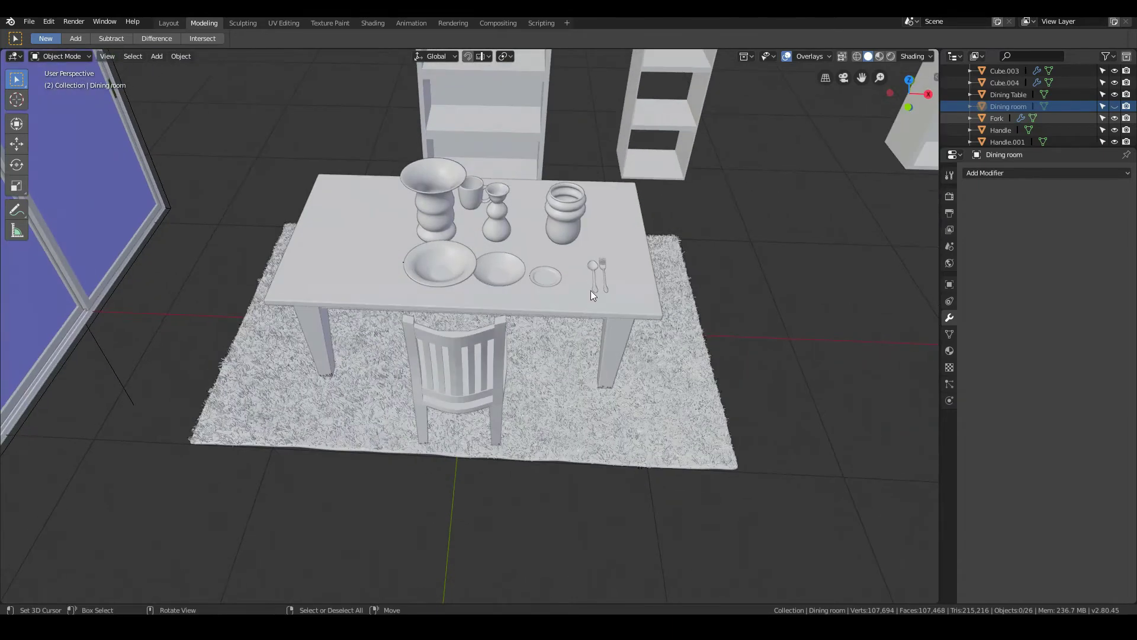
left_click(421, 320)
key("g")
key("x")
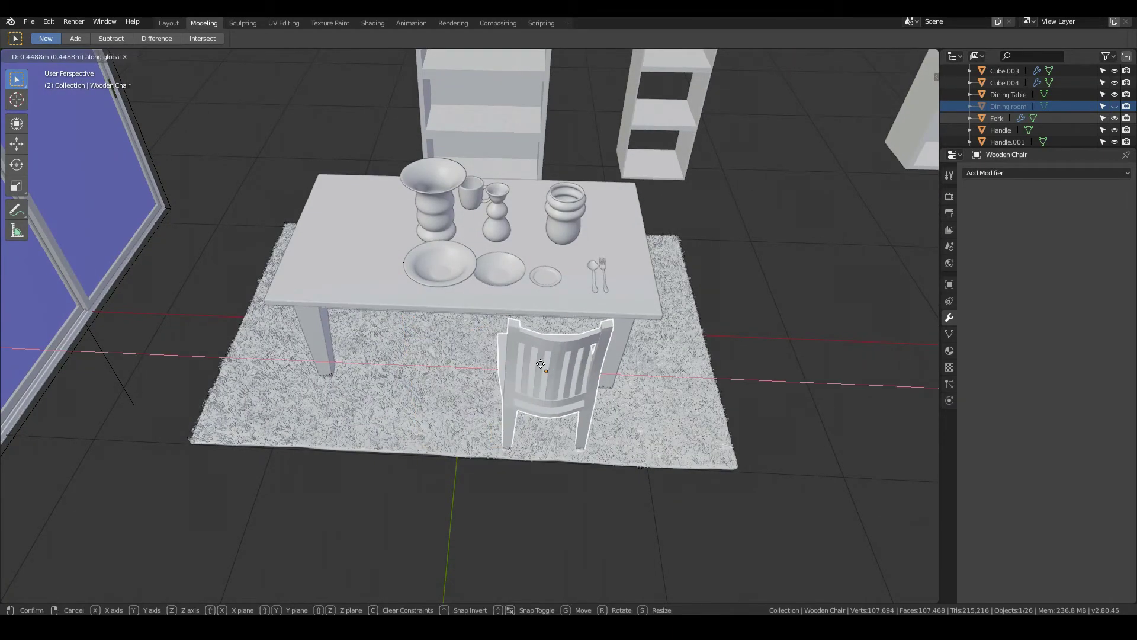
left_click(553, 373)
middle_click_drag(553, 373, 574, 393)
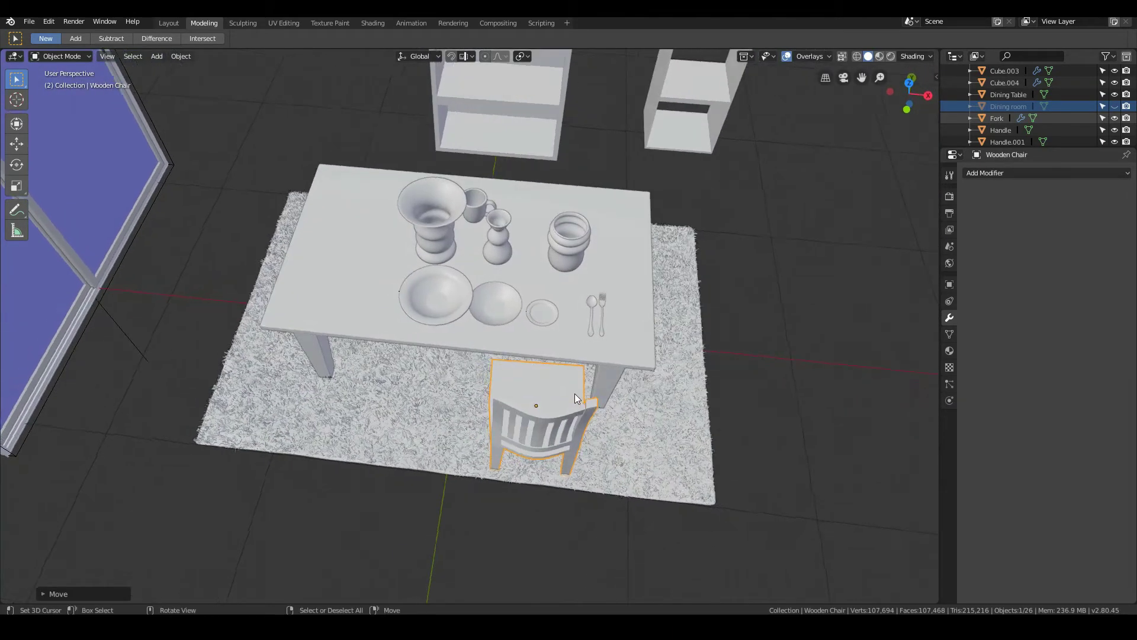
Make two linked duplicates of the wooden chair along X to form a row of three beside the table
key("alt+d")
key("x")
left_click(465, 396)
middle_click_drag(464, 398, 527, 390)
key("KP_1")
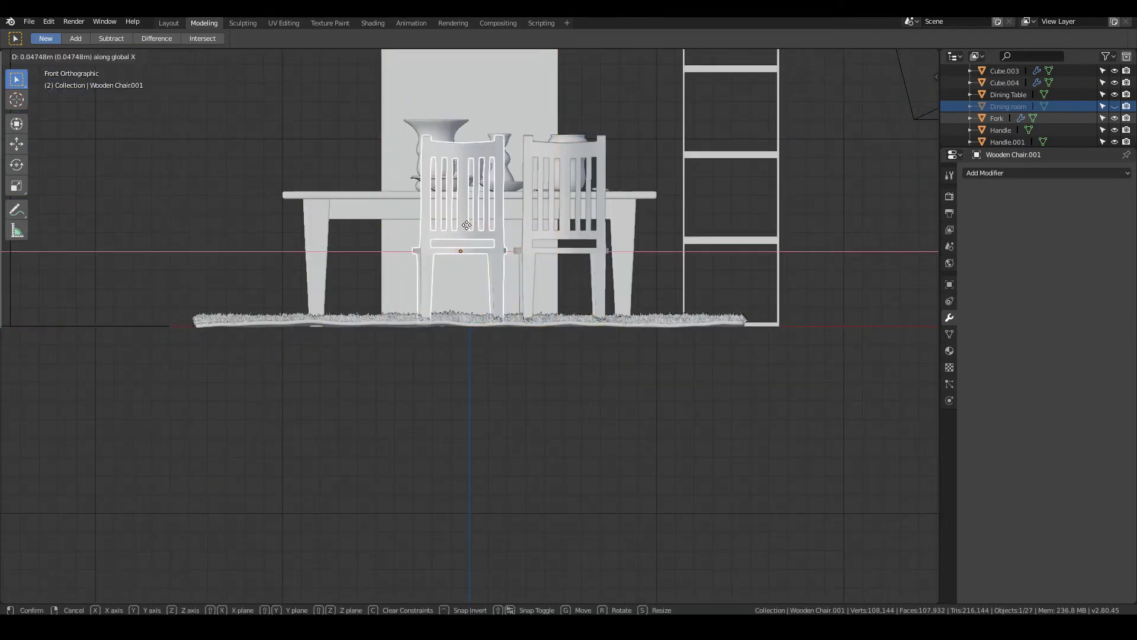
key("alt+d")
key("x")
left_click(385, 274)
Select the three chairs in the row and scale them together
right_click(552, 241)
right_click(474, 248, "shift")
right_click(379, 249, "shift")
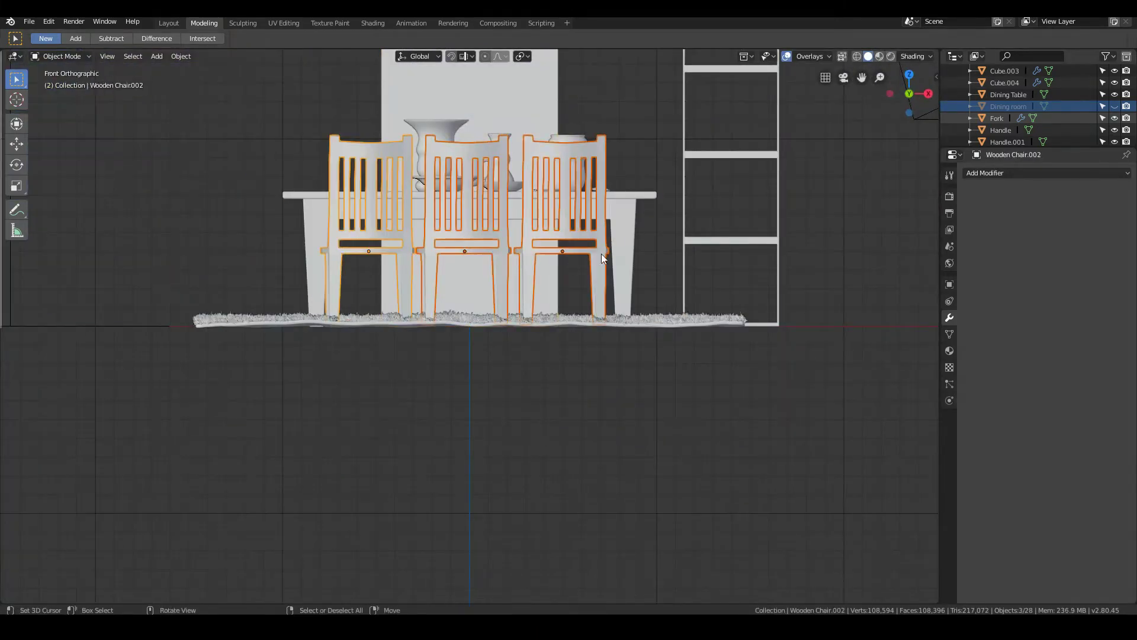
key("s")
left_click(594, 253)
Adjust the spacing of the row by moving the chair at its +X end along X
key("KP_1")
right_click(581, 256)
key("g")
key("x")
left_click(589, 256)
Select all three chairs and make linked duplicates of them along Y on the table's opposite side
middle_click_drag(556, 252, 256, 377)
right_click(256, 276)
right_click(282, 155)
right_click(297, 329, "shift")
middle_click_drag(297, 330, 281, 237)
right_click(281, 237, "shift")
key("alt+d")
key("y")
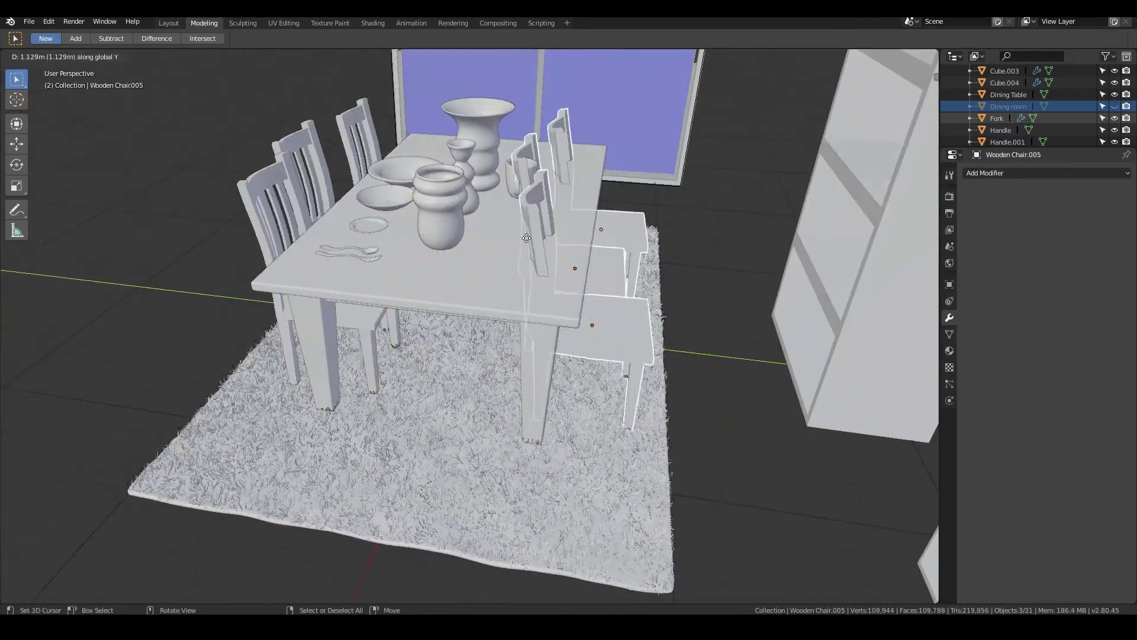
Rotate the three duplicated chairs to face the table and adjust the position of one of them
key("r")
middle_click_drag(593, 225, 598, 196)
right_click(663, 156)
key("r")
middle_click_drag(663, 155, 580, 278)
right_click(568, 379)
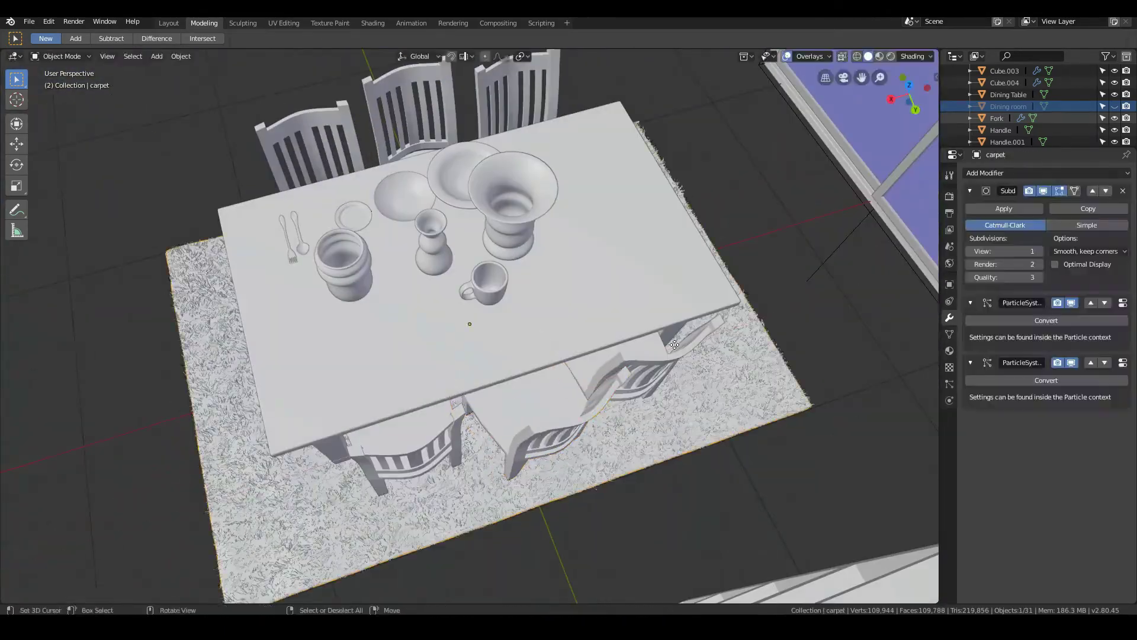
right_click(622, 343)
key("g")
right_click(595, 355)
Duplicate a chair and rotate it to face the table from the −X end
middle_click_drag(516, 441, 504, 358)
right_click(537, 315)
key("KP_7")
key("shift+d")
key("r")
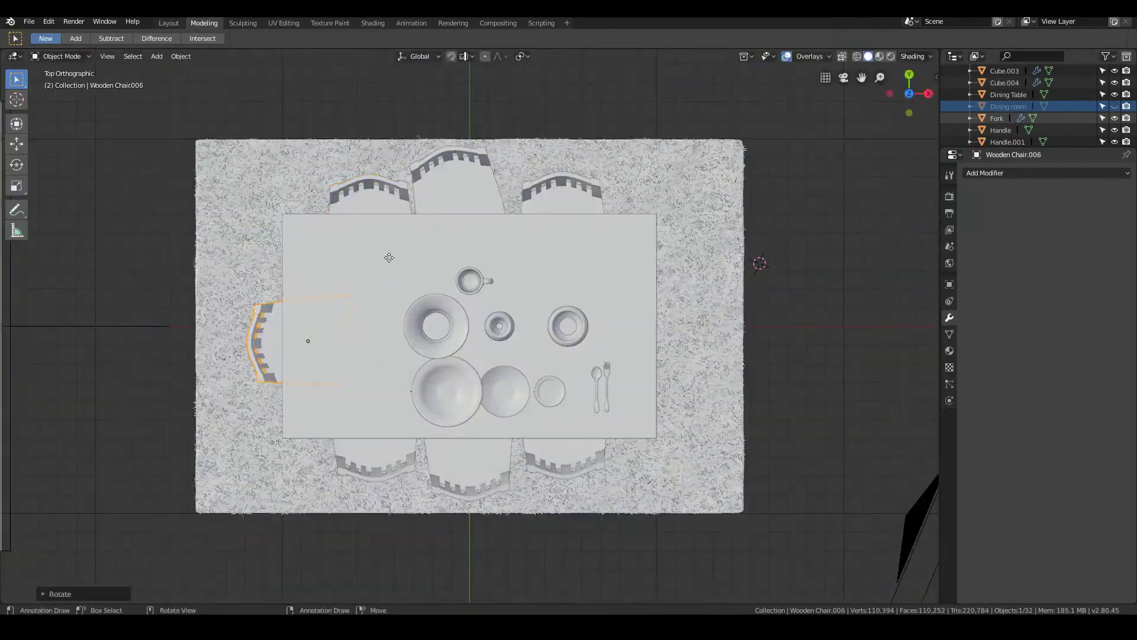
Duplicate the end chair, rotate it to face the table and move it to the +X end
key("shift+d")
key("r")
key("g")
key("KP_0")
Enlarge the small plate beside the spoon and fork, and move the two bowls away from the near edge
middle_click_drag(634, 223, 616, 379)
right_click(609, 457)
right_click(598, 446)
key("KP_7")
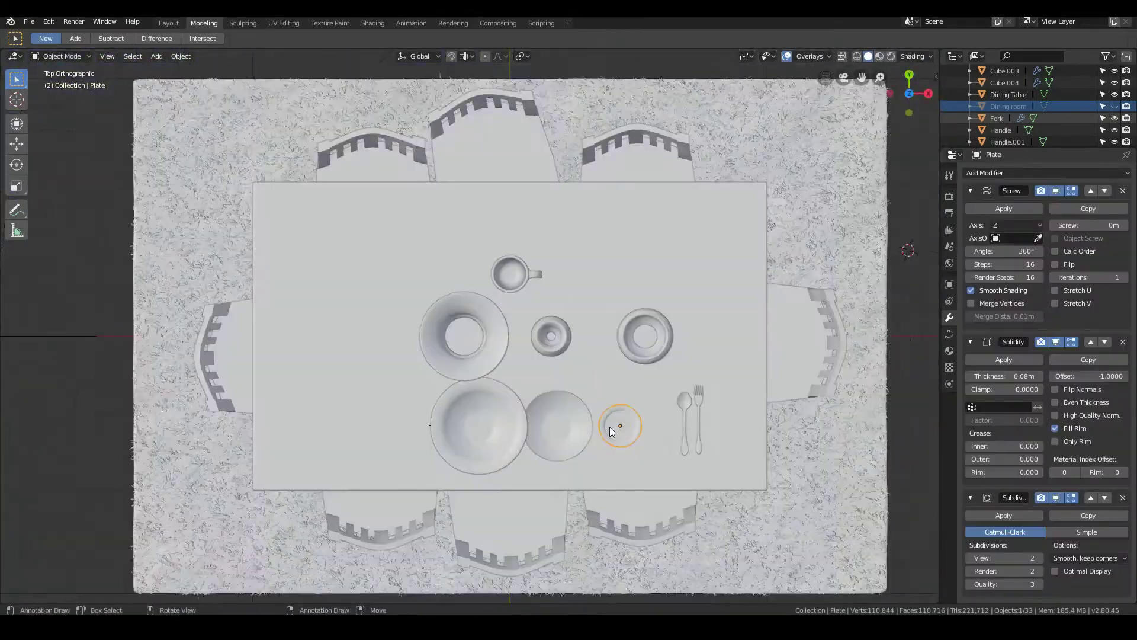
key("g")
middle_click_drag(610, 426, 577, 329)
key("s")
key("KP_7")
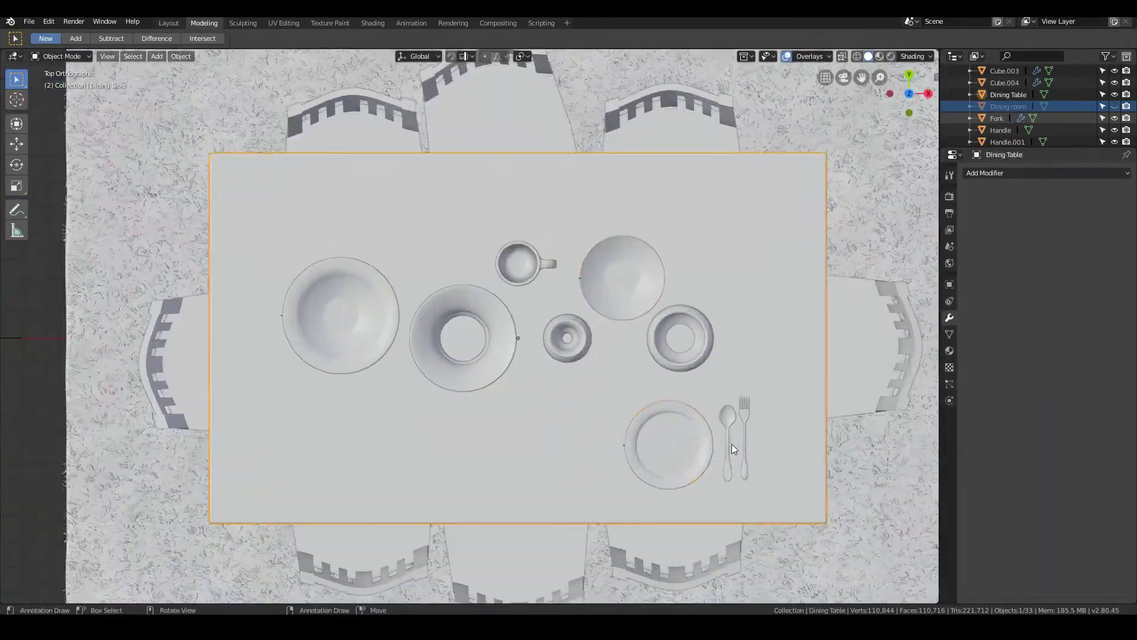
Make linked duplicates of the plate, spoon and fork for the other near-side seats and a turned set for the far side
right_click(670, 444)
right_click(728, 441, "shift")
right_click(744, 439, "shift")
key("alt+d")
left_click(543, 482)
key("alt+d")
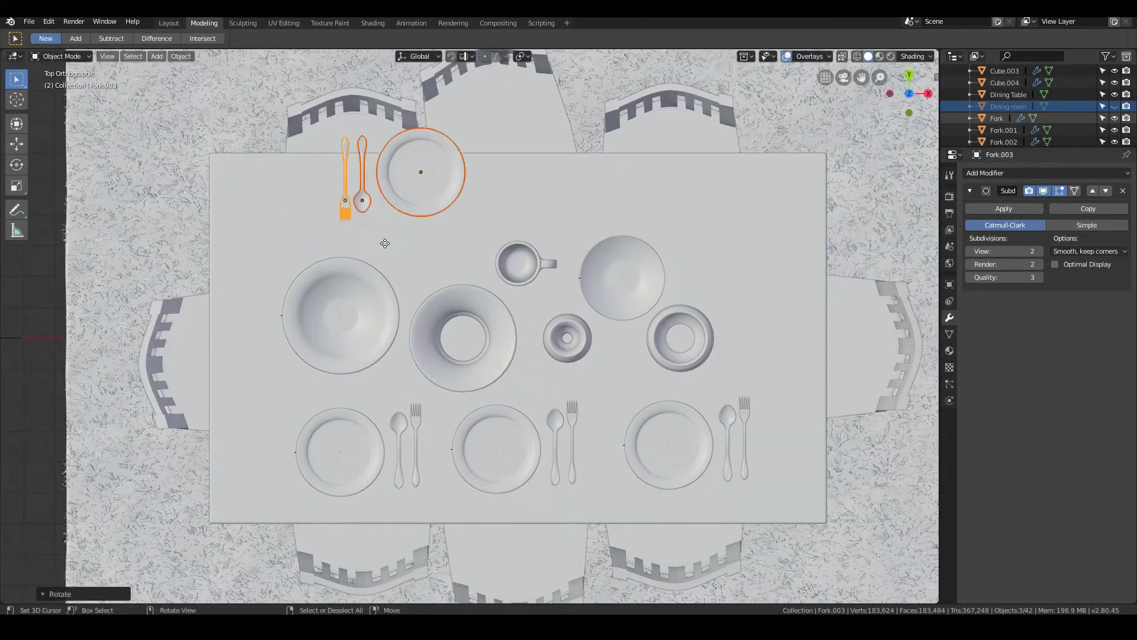
Complete the far-side row of three place settings with linked duplicates of the plate, spoon and fork
key("alt+d")
right_click(509, 231)
right_click(472, 242, "shift")
right_click(454, 252, "shift")
key("alt+d")
left_click(630, 235)
right_click(619, 305)
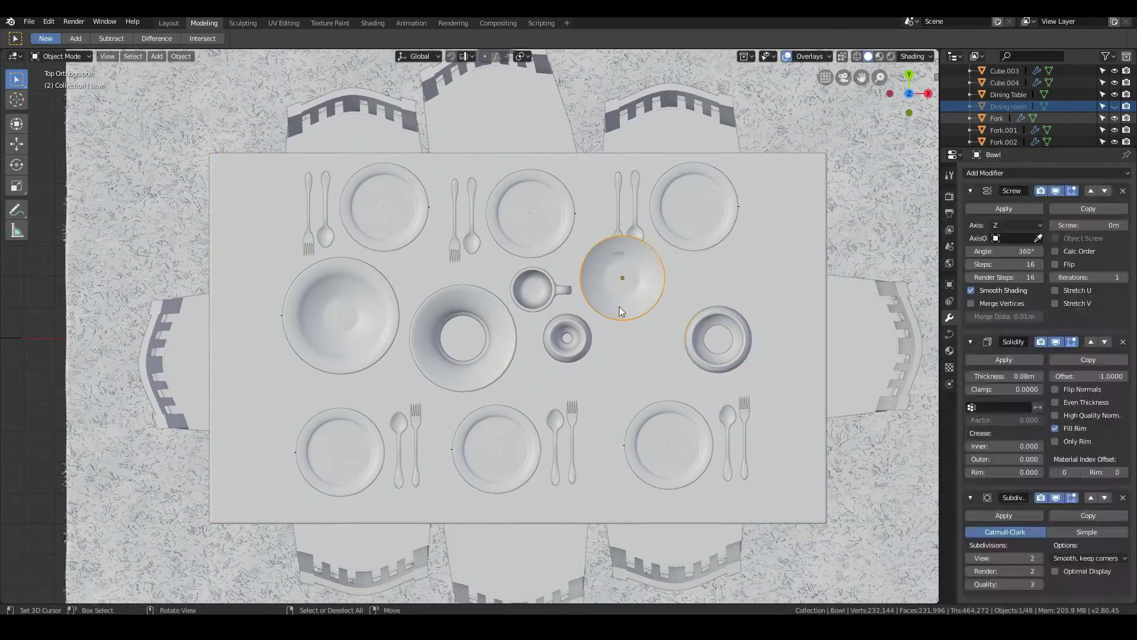
Make a linked duplicate of a far-side place setting, rotate it 90° and position it before the +X end chair
right_click(673, 223)
right_click(635, 236, "shift")
right_click(619, 243, "shift")
key("alt+d")
left_click(769, 380)
key("r")
key("9")
key("0")
key("Return")
key("g")
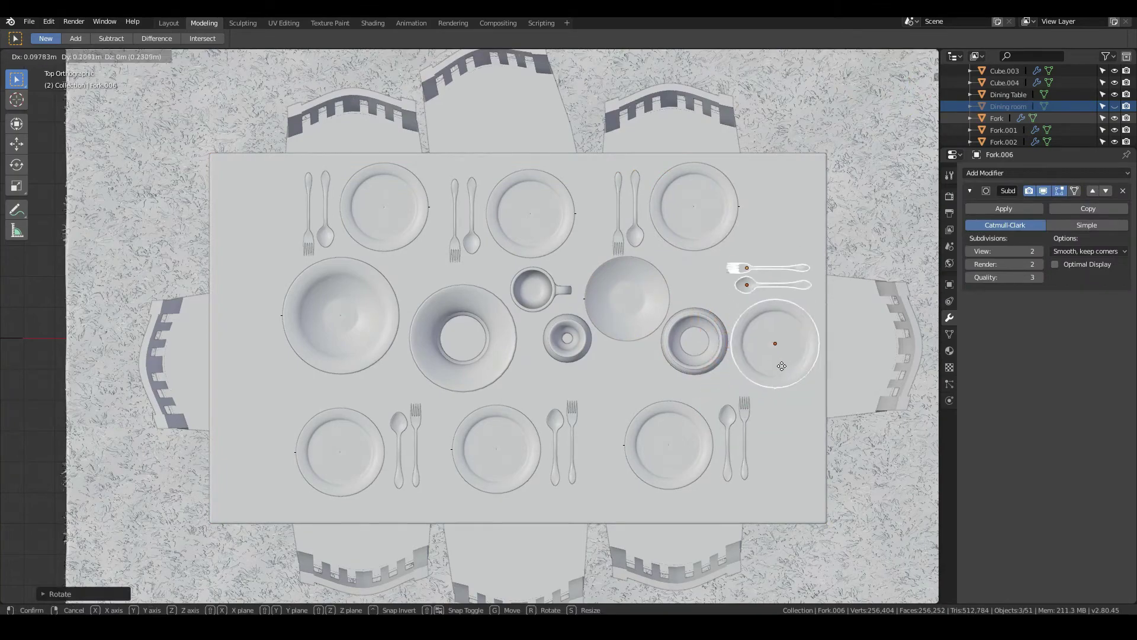
left_click(781, 363)
Make a linked duplicate of the end place setting, rotate it 180° and position it before the −X end chair
key("alt+d")
left_click(268, 363)
key("r")
key("1")
key("8")
key("0")
key("Return")
key("g")
left_click(270, 398)
Rotate individual forks and spoons slightly so the place settings look less uniform
right_click(573, 435)
right_click(416, 451)
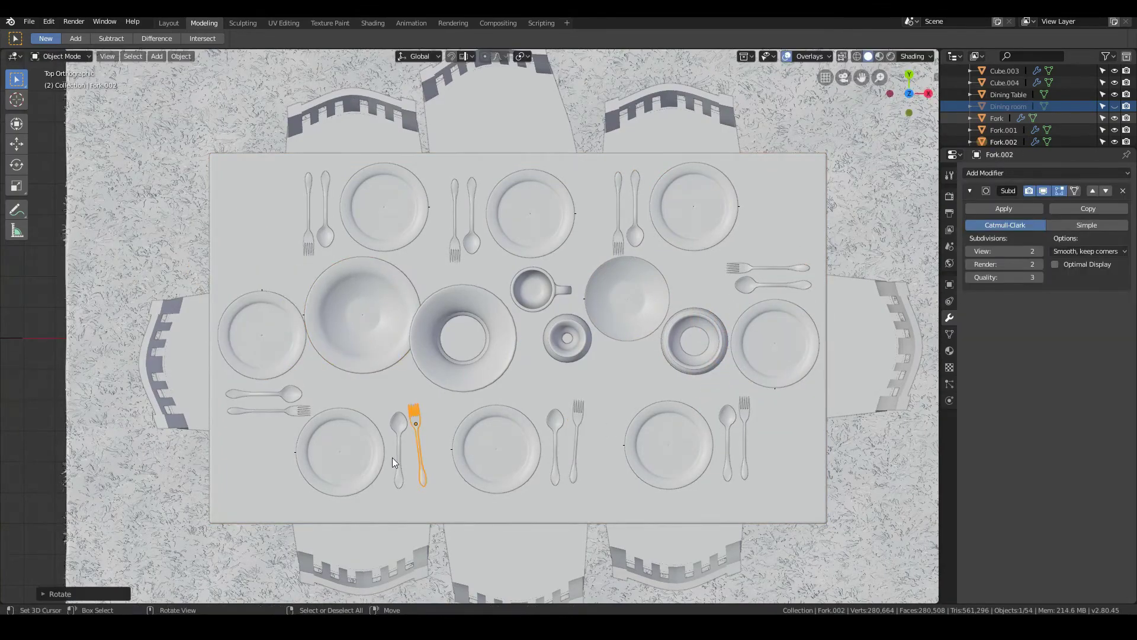
right_click(330, 228)
right_click(325, 234)
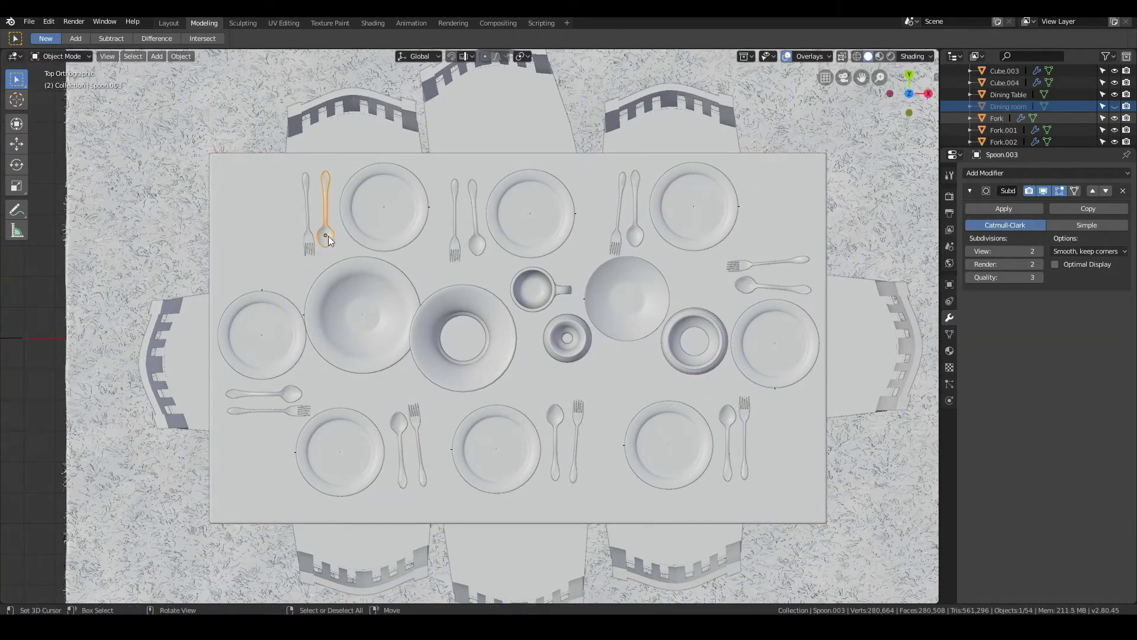
right_click(287, 393)
key("r")
left_click(360, 401)
Move the coffee cup to the table's +X end and align its base with the tabletop
middle_click_drag(360, 401, 426, 290)
right_click(472, 229)
key("KP_0")
middle_click_drag(472, 228, 533, 273)
right_click(533, 272)
key("KP_7")
key("g")
left_click(733, 421)
left_click_drag(705, 403, 758, 441)
key("KP_1")
right_click(724, 265)
key("g")
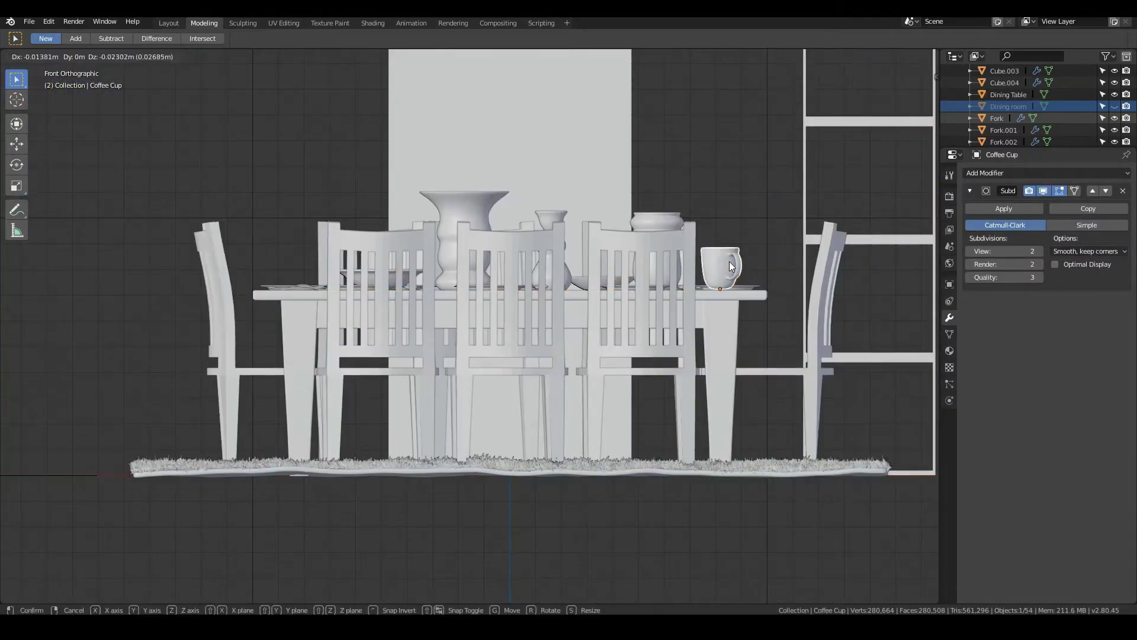
Place the coffee cup on the end of the dining table and rescale it to suit the place settings
left_click(728, 265)
middle_click_drag(729, 264, 613, 293)
key("KP_1")
key("s")
left_click(759, 242)
Place linked duplicates of the coffee cup beside the plates around the dining table
key("KP_7")
key("alt+d")
left_click(591, 278)
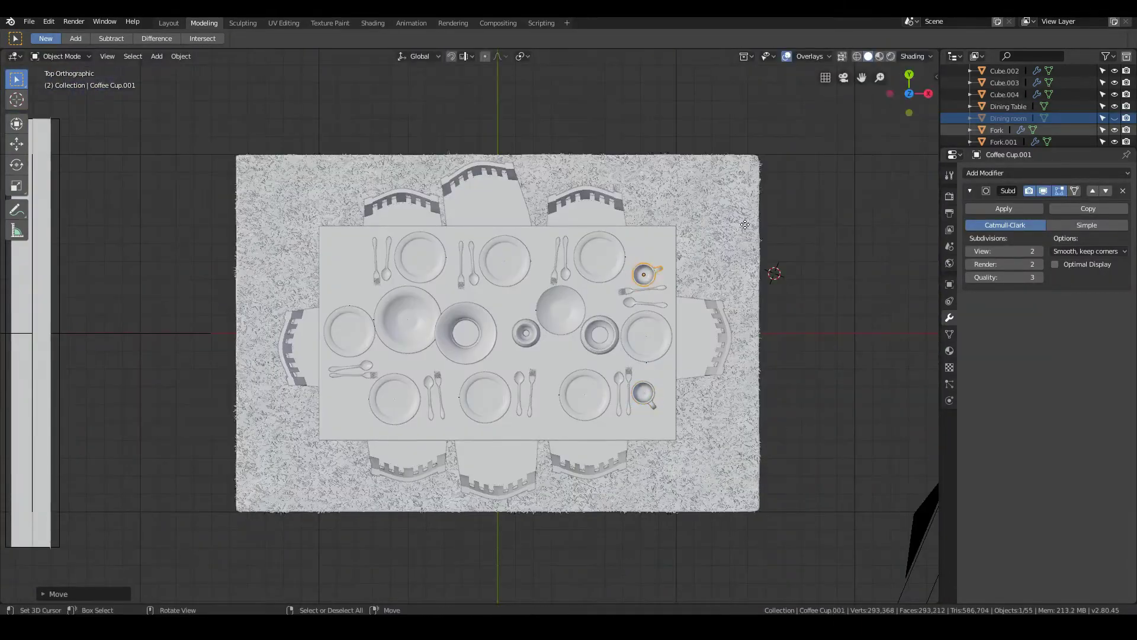
key("alt+d")
left_click(562, 261)
key("alt+d")
left_click(377, 260)
key("alt+d")
left_click(363, 394)
left_click(588, 360)
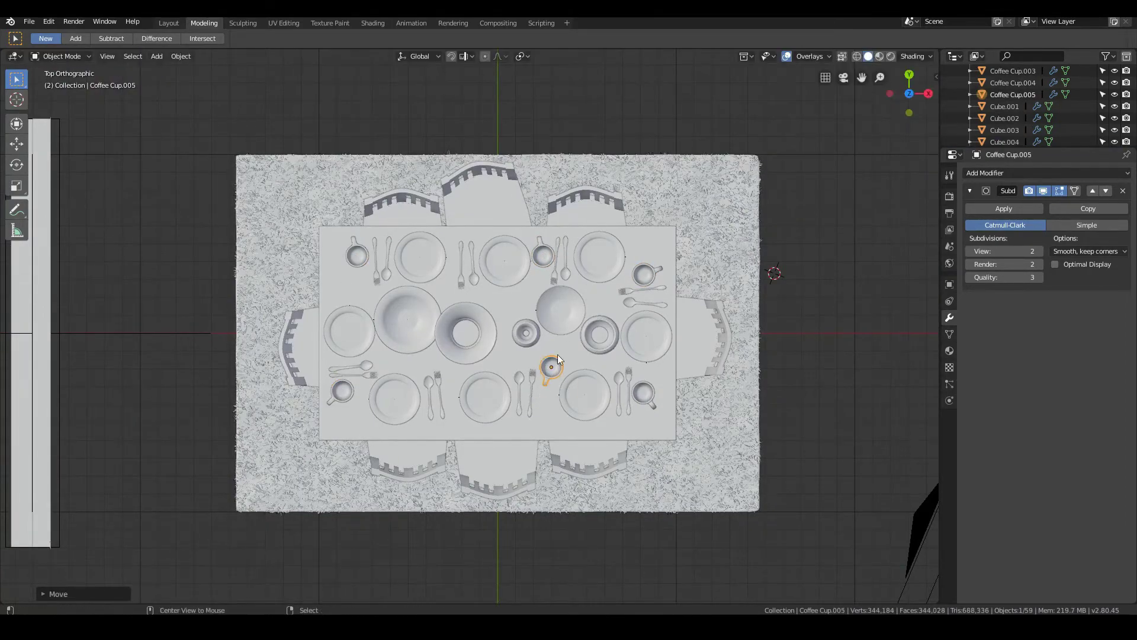
Add one more linked coffee cup between two front plates, rotate it and adjust its position on the table
key("alt+d")
left_click(423, 351)
key("r")
left_click(432, 370)
right_click(415, 330)
key("g")
middle_click_drag(452, 351, 293, 330)
scroll(515, 343, "up", 4)
scroll(321, 205, "up", 4)
right_click(322, 205)
scroll(321, 205, "down", 8)
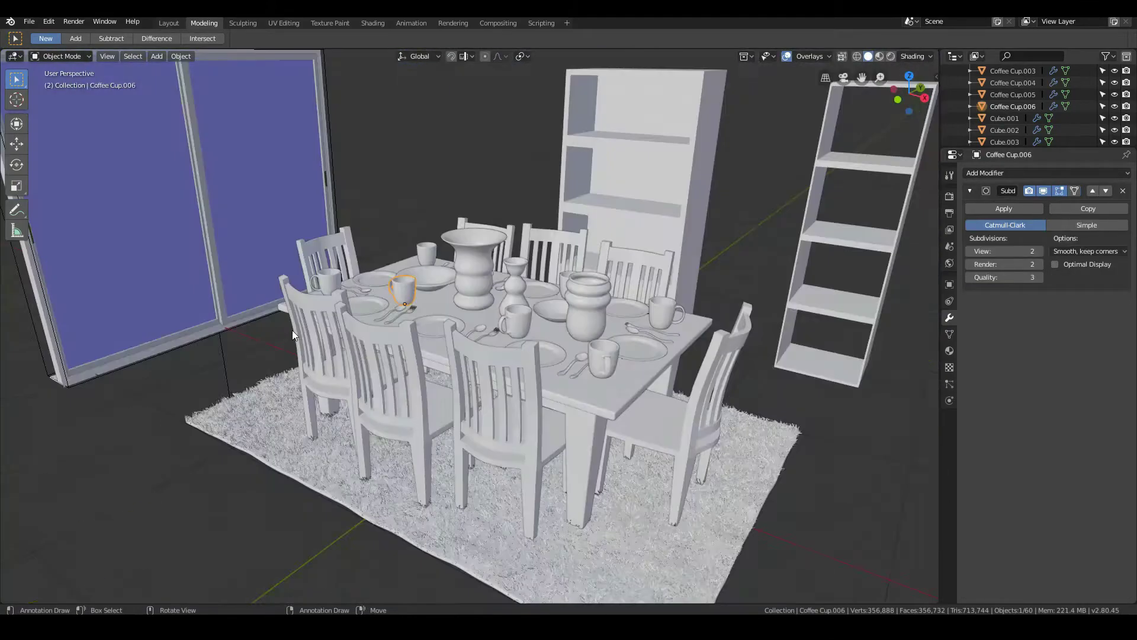
Unhide the Dining room object so the furniture is shown inside its walls
key("KP_0")
right_click(744, 381)
key("KP_7")
right_click(581, 183)
scroll(1114, 106, "down", 3)
left_click(1115, 106)
Shift the open shelves along the Y axis so they stand inside the room's side wall
middle_click_drag(711, 379, 688, 312)
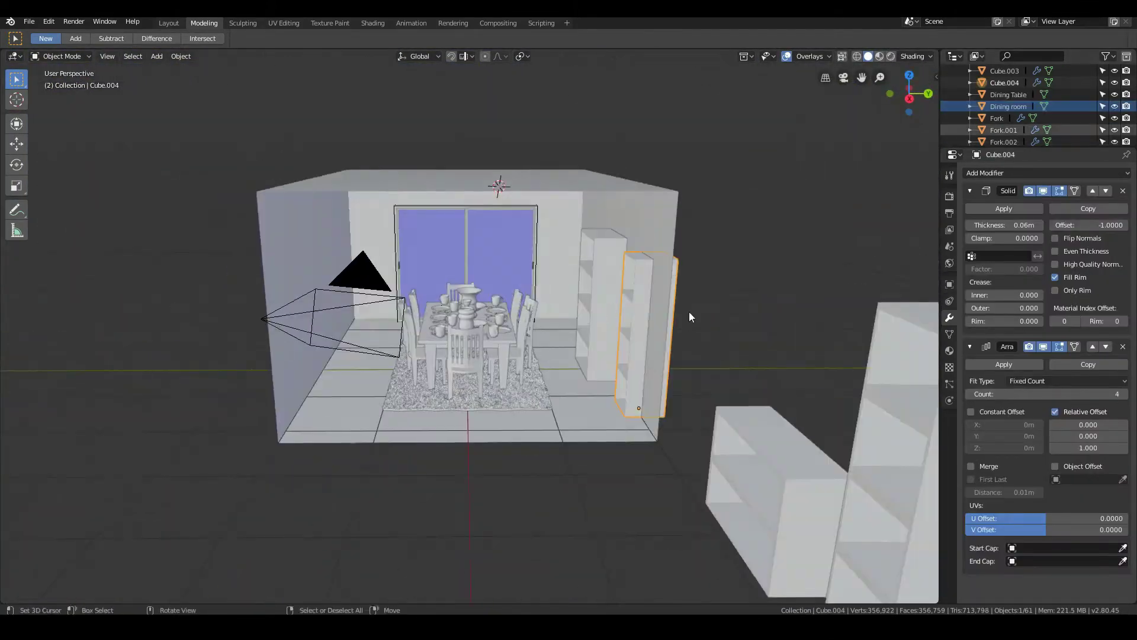
key("g")
key("y")
right_click(645, 299)
key("g")
key("y")
Rotate the tall bookcase outside the room (Cube.003) 180° about the Z axis
right_click(800, 414)
key("r")
key("z")
key("1")
key("8")
key("0")
key("Return")
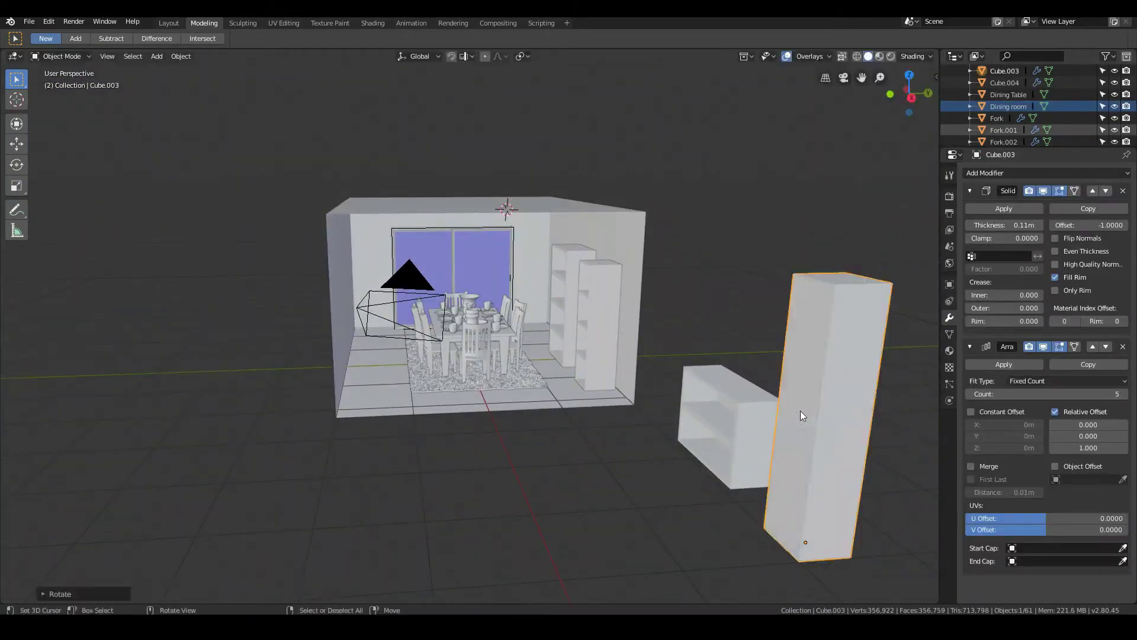
Move the tall bookcase along Y into the room, toward the wall opposite the other shelves
key("g")
key("y")
key("KP_1")
key("g")
left_click(599, 363)
mouse_move(599, 363)
middle_mouse_down()
mouse_move(488, 360)
mouse_move(598, 379)
middle_mouse_up()
Move the low shelf (Cube.002) into the room on the same side as the tall bookcase
right_click(586, 415)
key("g")
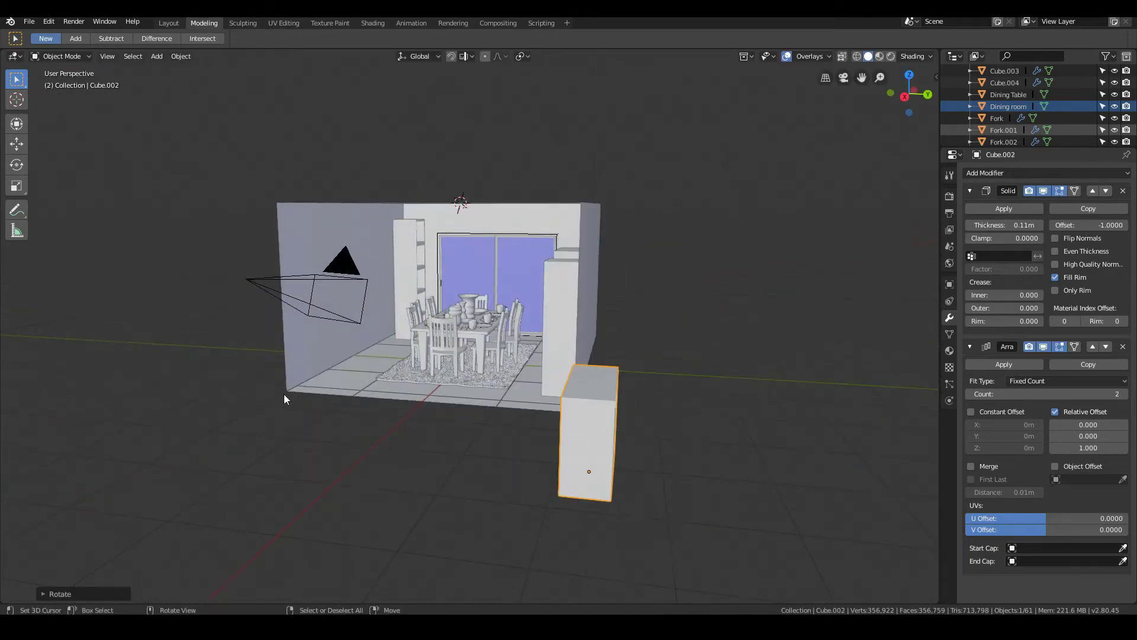
left_click(411, 372)
Adjust the tall bookcase and the low shelf along Y against their wall, judging from the camera view
key("KP_0")
right_click(256, 227)
key("g")
key("y")
left_click(242, 225)
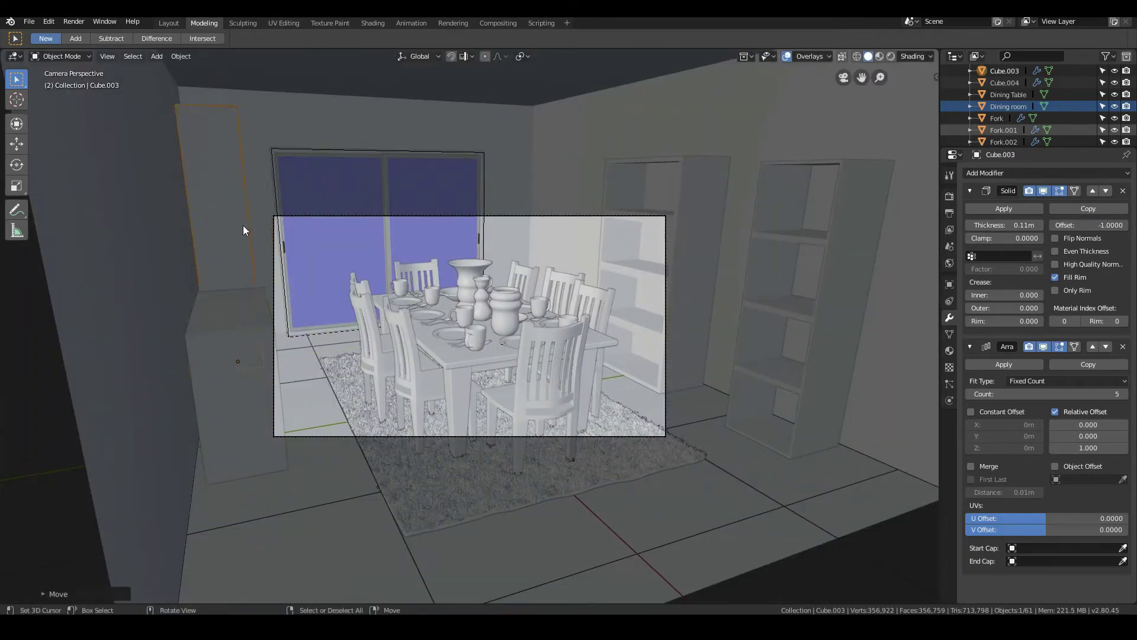
right_click(242, 355)
key("g")
key("y")
Make a linked duplicate of the narrow open shelf (Cube.004) and place it along X near the window wall
right_click(800, 303)
key("alt+d")
key("y")
key("x")
scroll(665, 347, "down", 2)
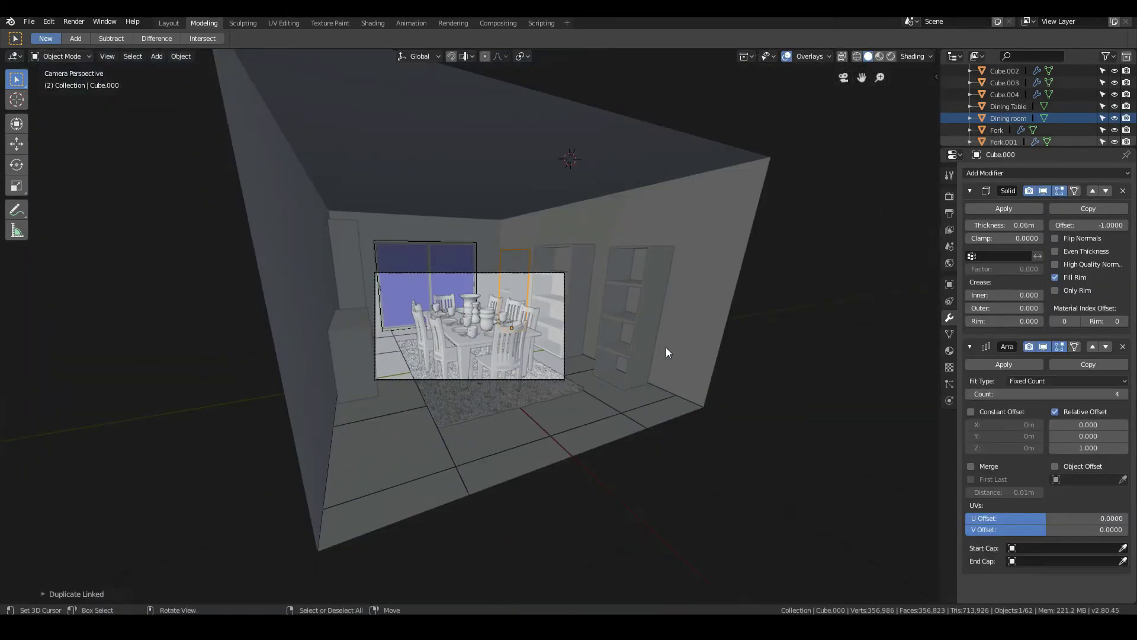
key("KP_0")
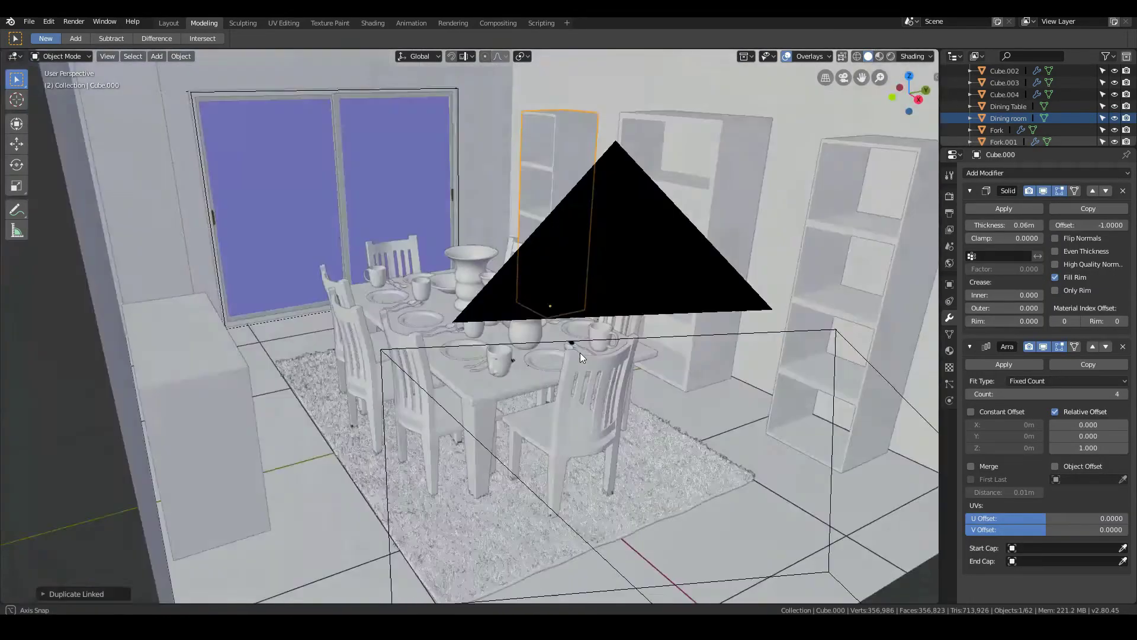
Reposition the camera and move it along its local Z axis to reframe the dining table
key("KP_0")
scroll(562, 346, "up", 5)
right_click(647, 459)
key("g")
left_click(647, 466)
key("g")
key("z")
key("z")
left_click(649, 473)
Tilt the camera about its local X axis to about 78.3°
scroll(649, 473, "up", 2)
key("r")
key("x")
key("x")
left_click(647, 477)
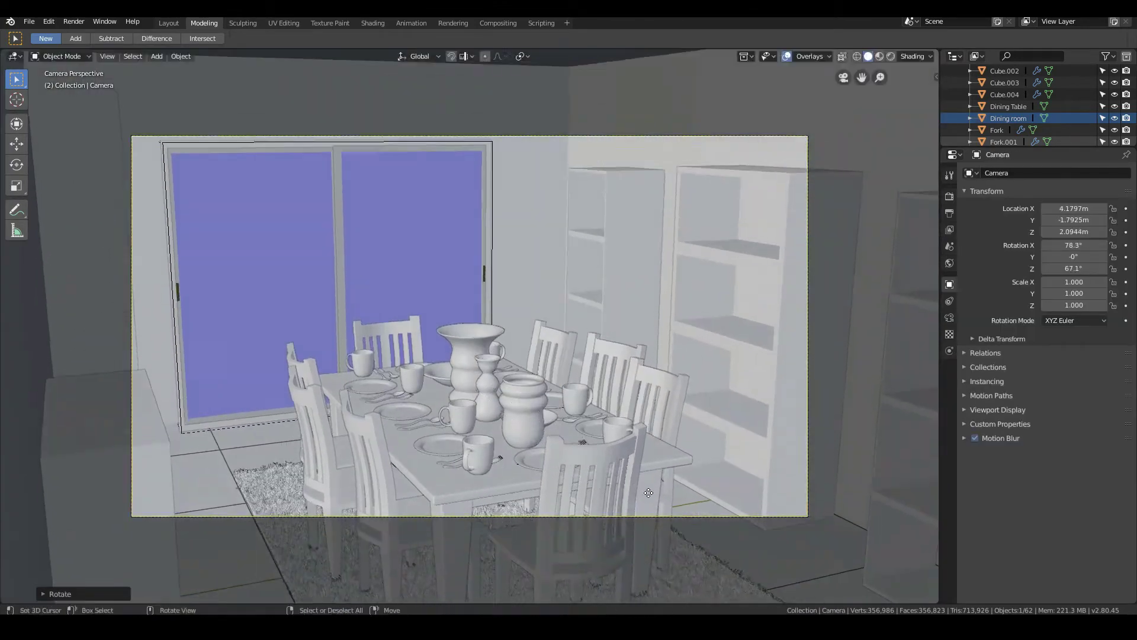
Lower the camera to a height of about 1.91 m and tilt it about local X to about 73.4°
key("g")
right_click(645, 483)
key("g")
key("z")
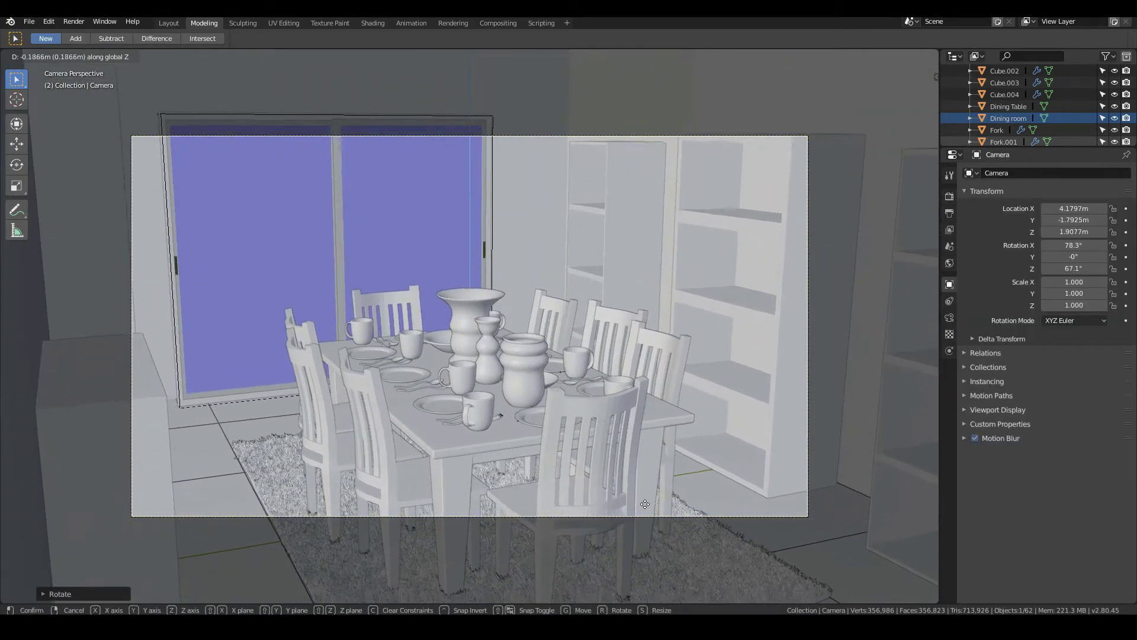
left_click(642, 503)
key("r")
key("x")
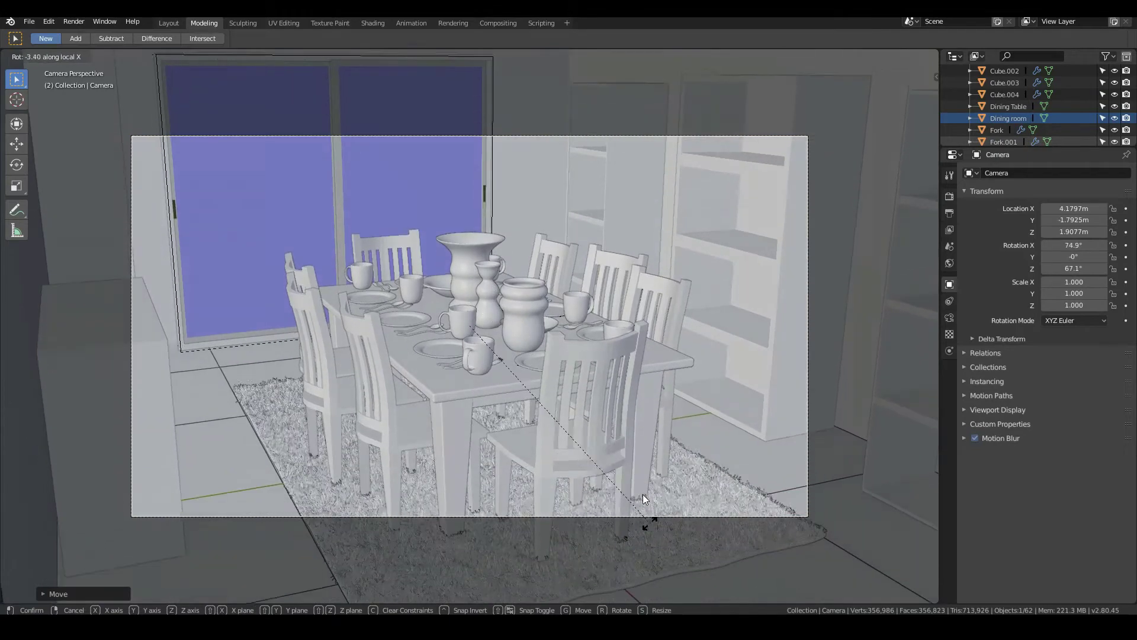
left_click(652, 538)
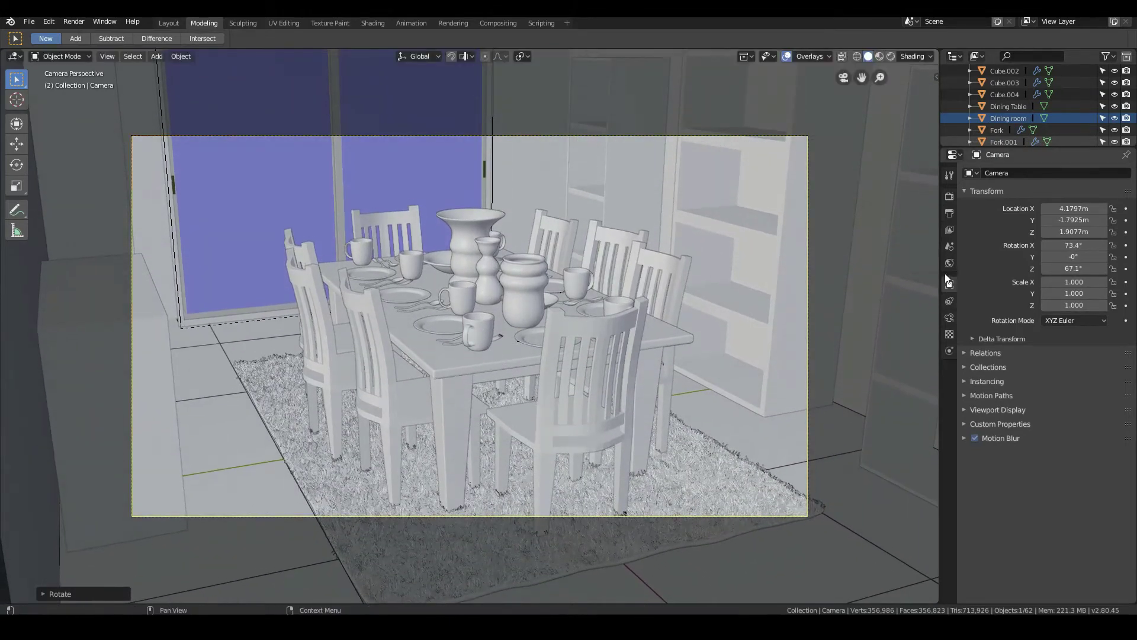
Set the camera's focal length to 35 mm
left_click(949, 318)
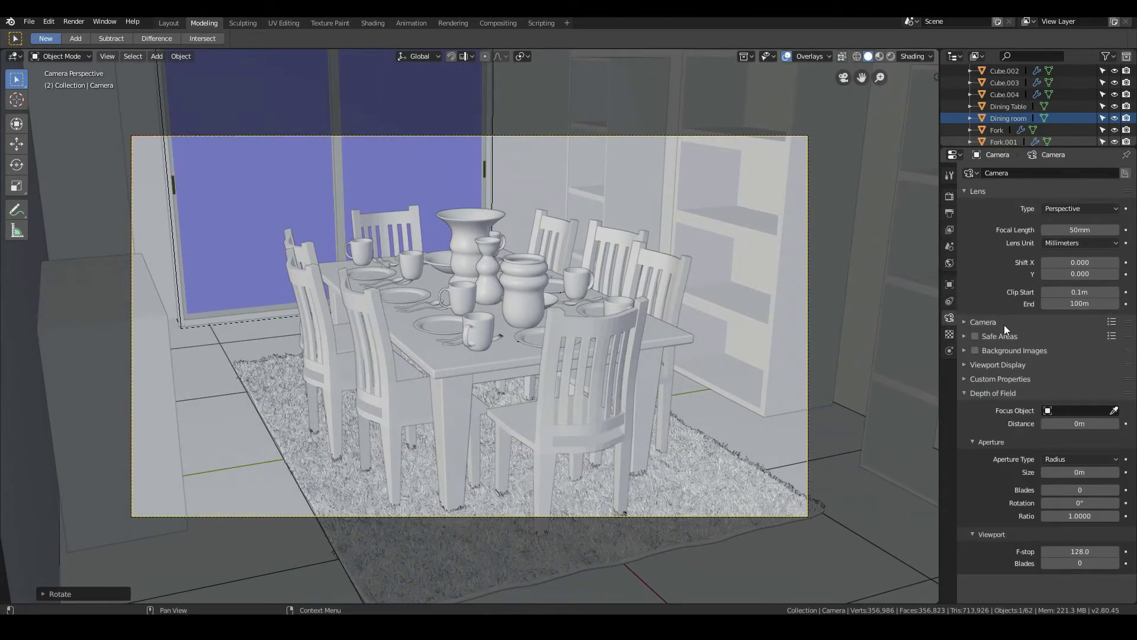
left_click(1077, 230)
type("35")
key("Return")
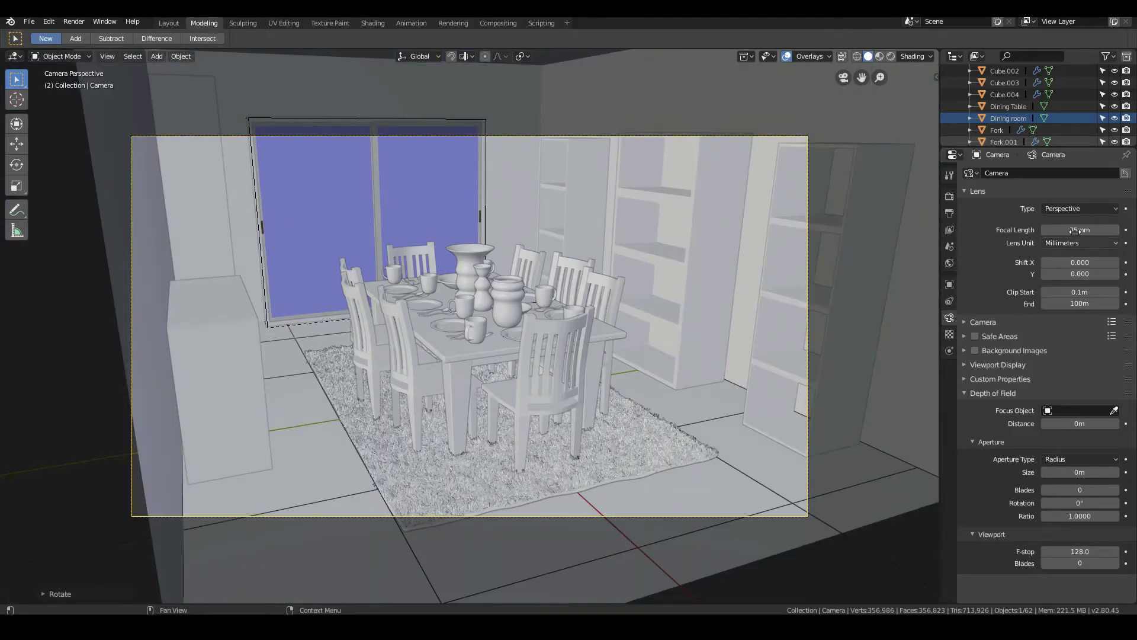
Move the camera about 0.48 m forward along its local Z axis and rotate it slightly about global Z
key("g")
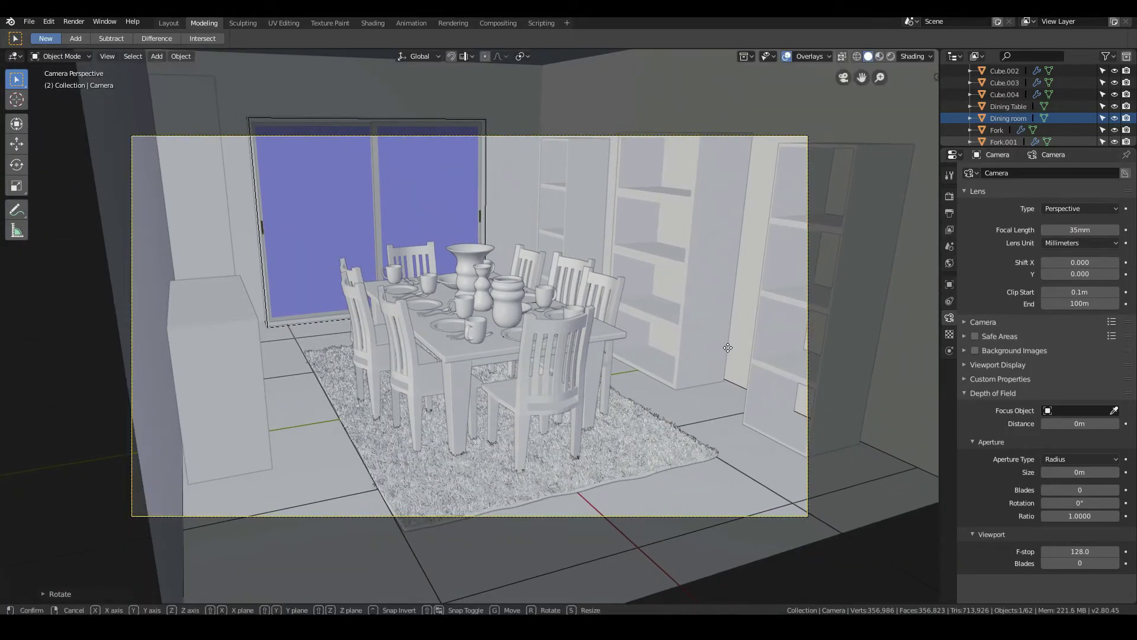
key("z")
key("z")
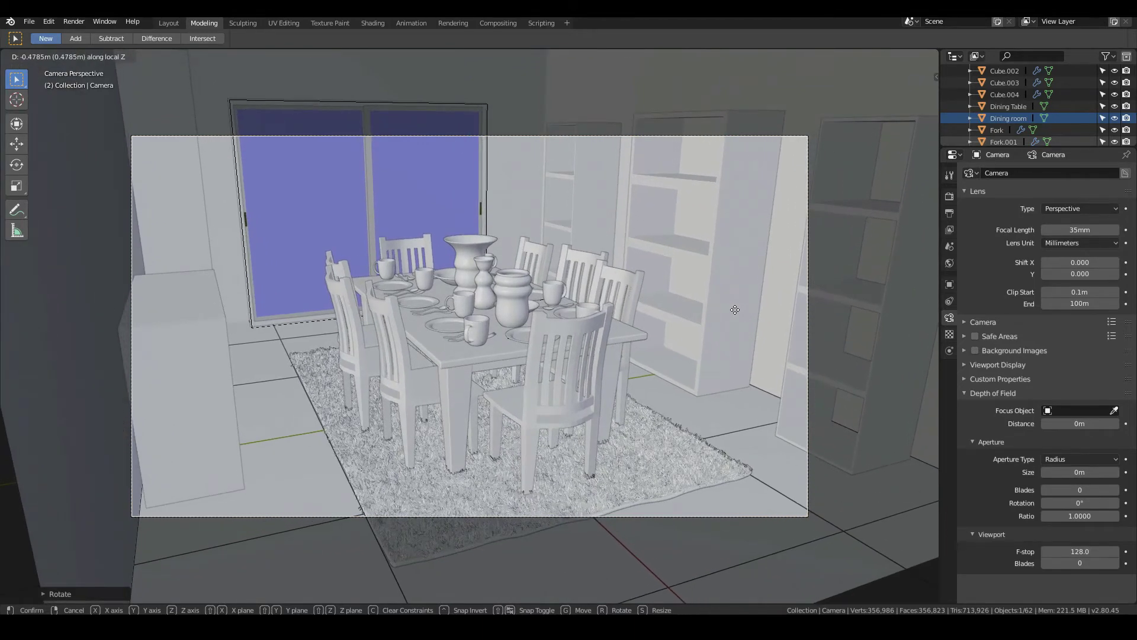
left_click(735, 310)
key("r")
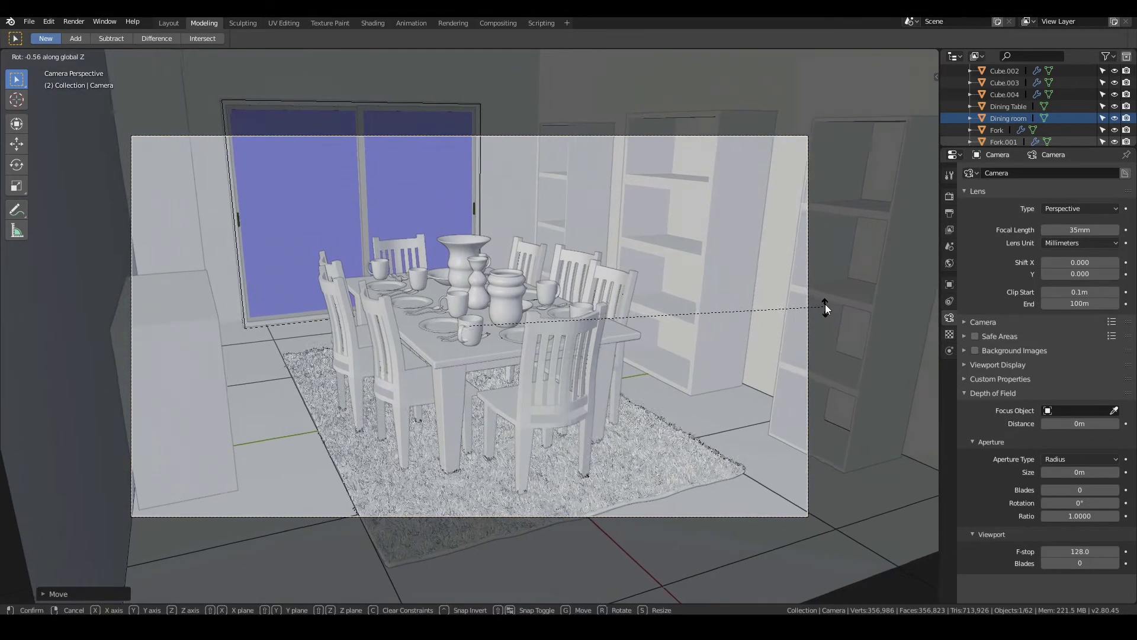
left_click(825, 304)
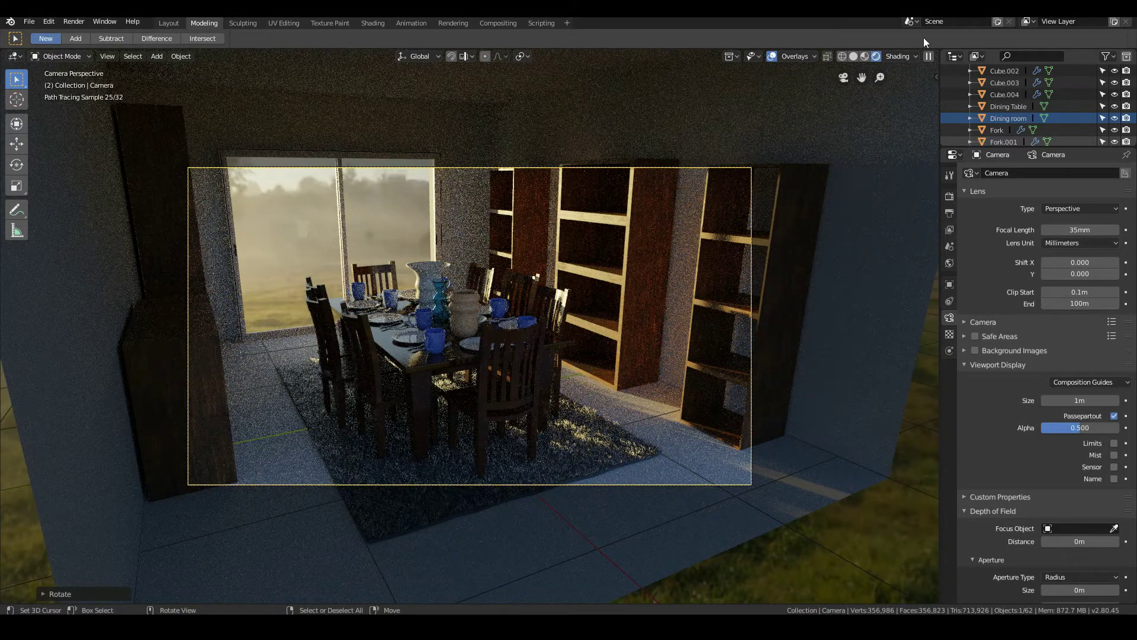
Switch the viewport from rendered to solid shading and select the Dining room object outside the camera view
left_click(859, 54)
scroll(432, 325, "down", 2)
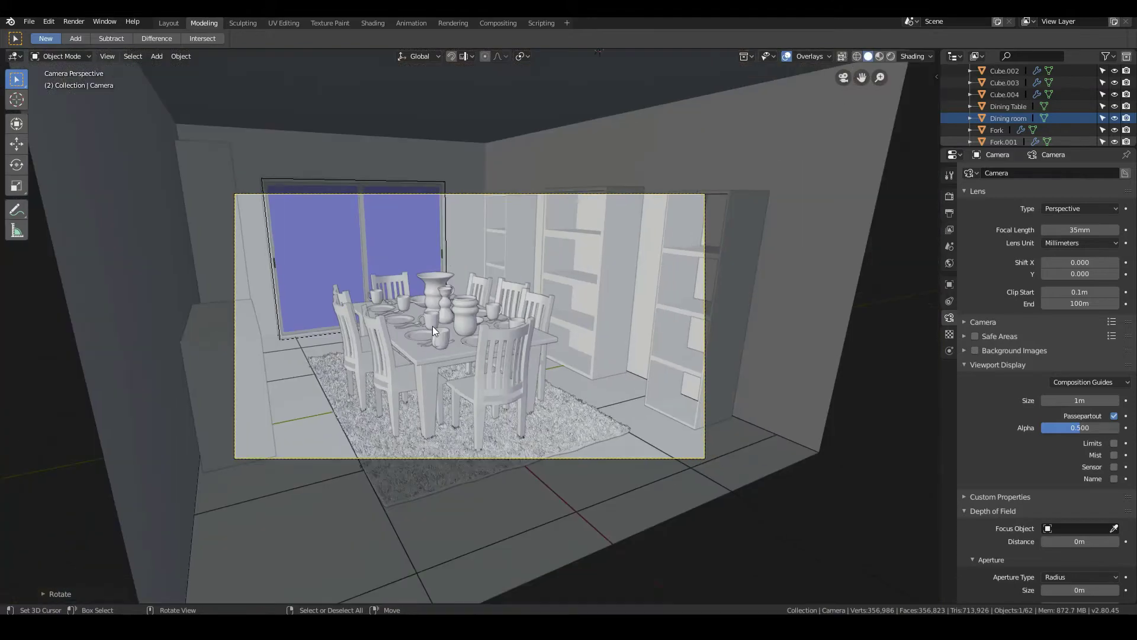
middle_click_drag(432, 326, 414, 350)
scroll(420, 373, "down", 4)
right_click(559, 437)
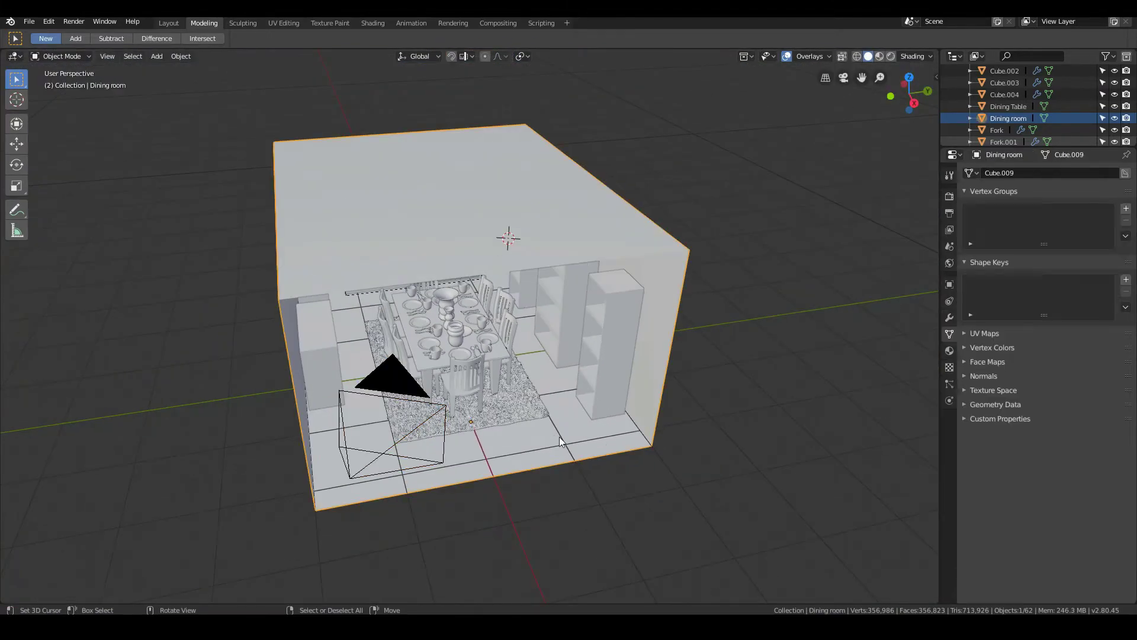
key("Tab")
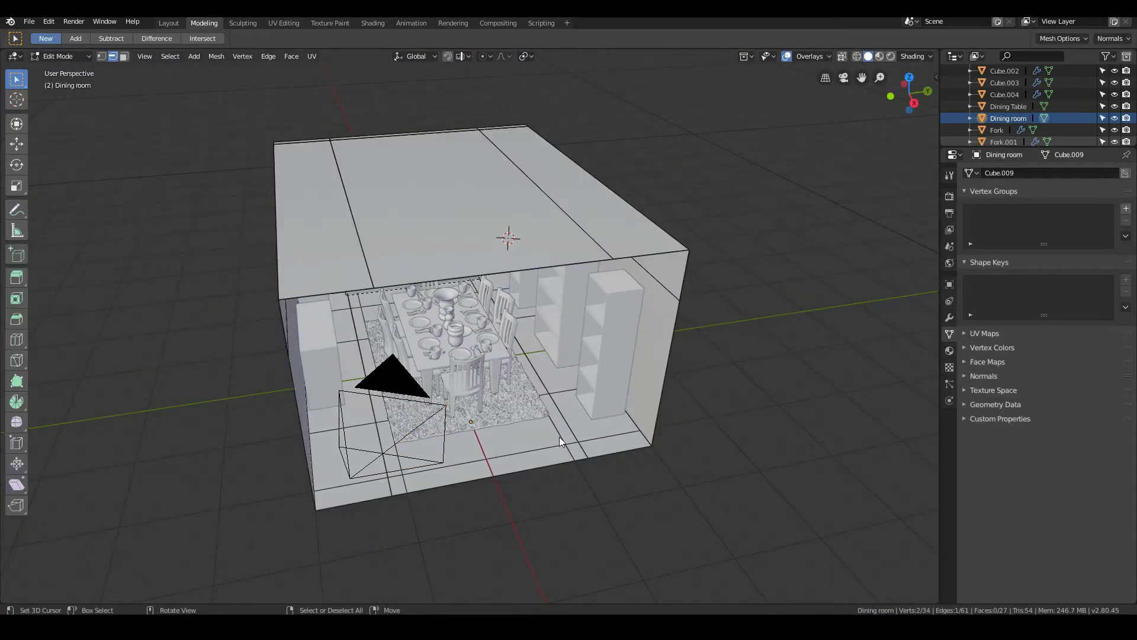
middle_click_drag(559, 436, 675, 338)
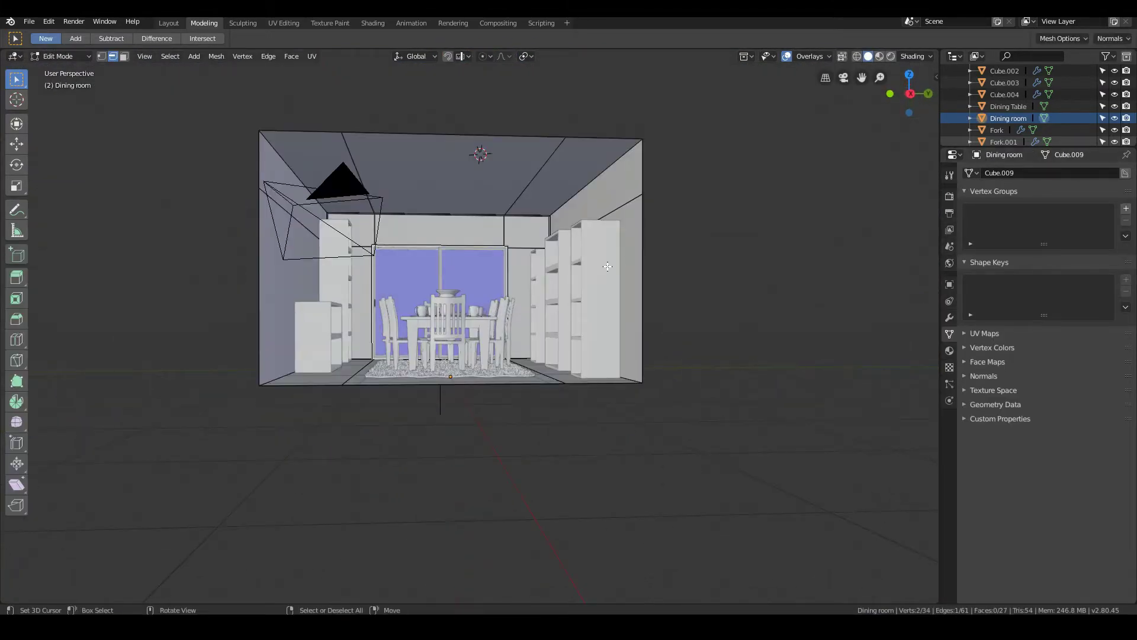
key("Tab")
Create a new material on the Dining room object and name it walls
left_click(949, 351)
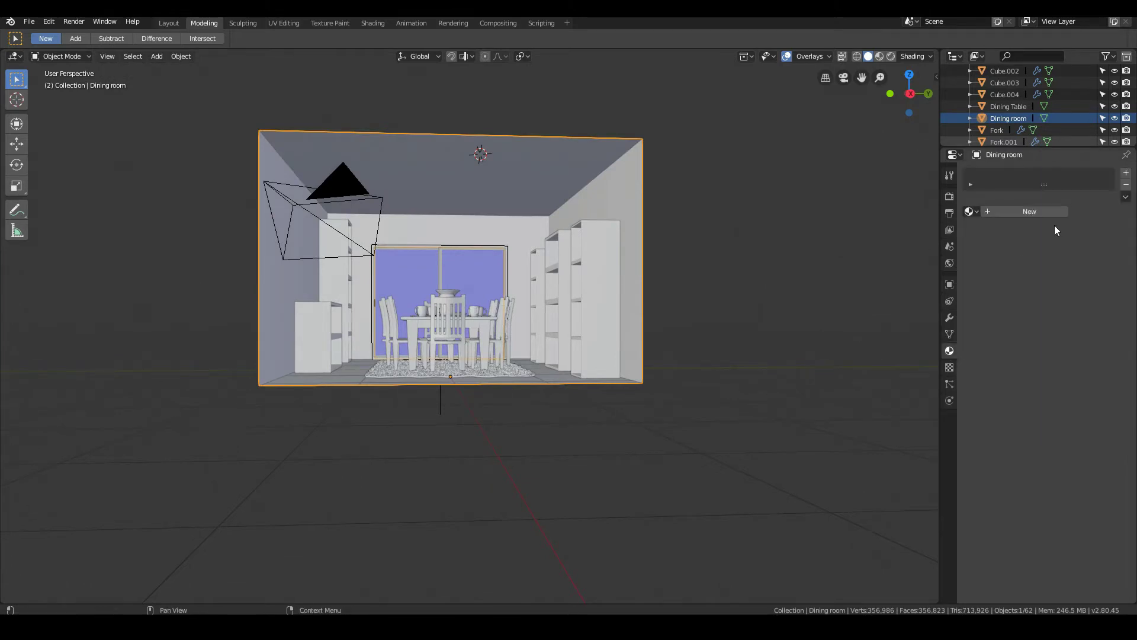
left_click(1045, 211)
left_click(1007, 210)
type("wa")
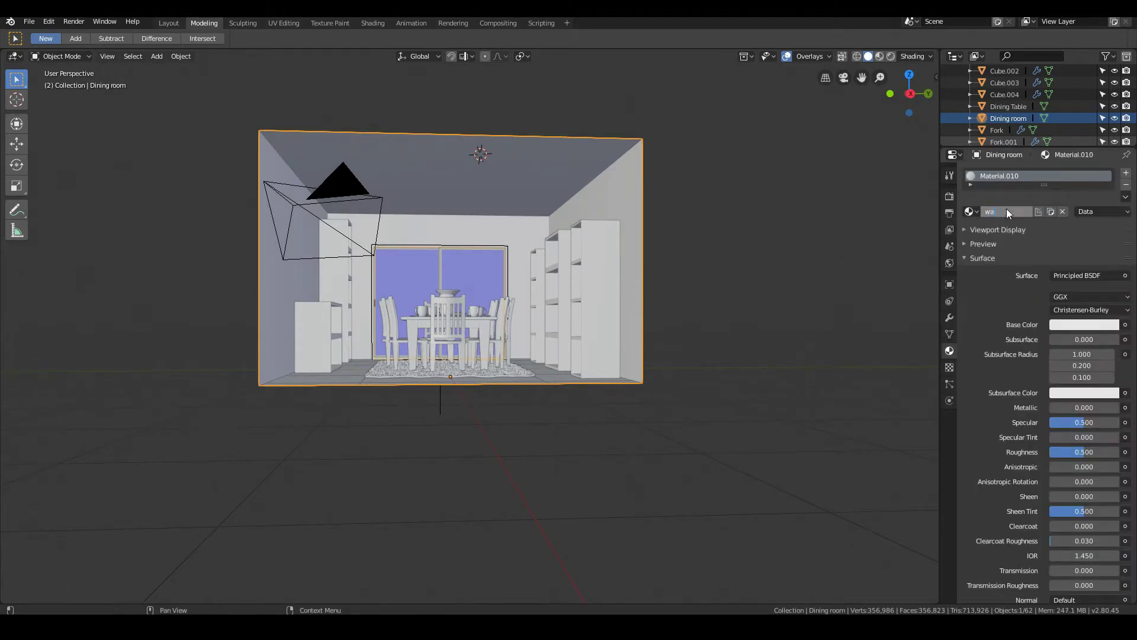
type("lls")
key("Return")
Add a second material slot to the Dining room with a new material named floor
left_click(1126, 174)
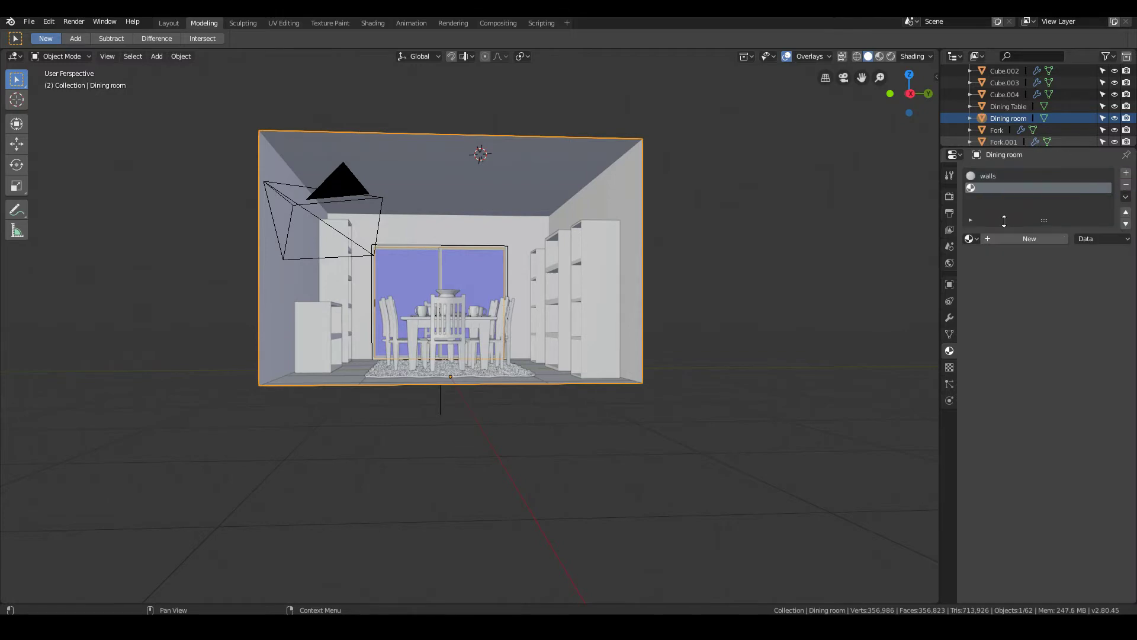
left_click(1011, 241)
type("fl")
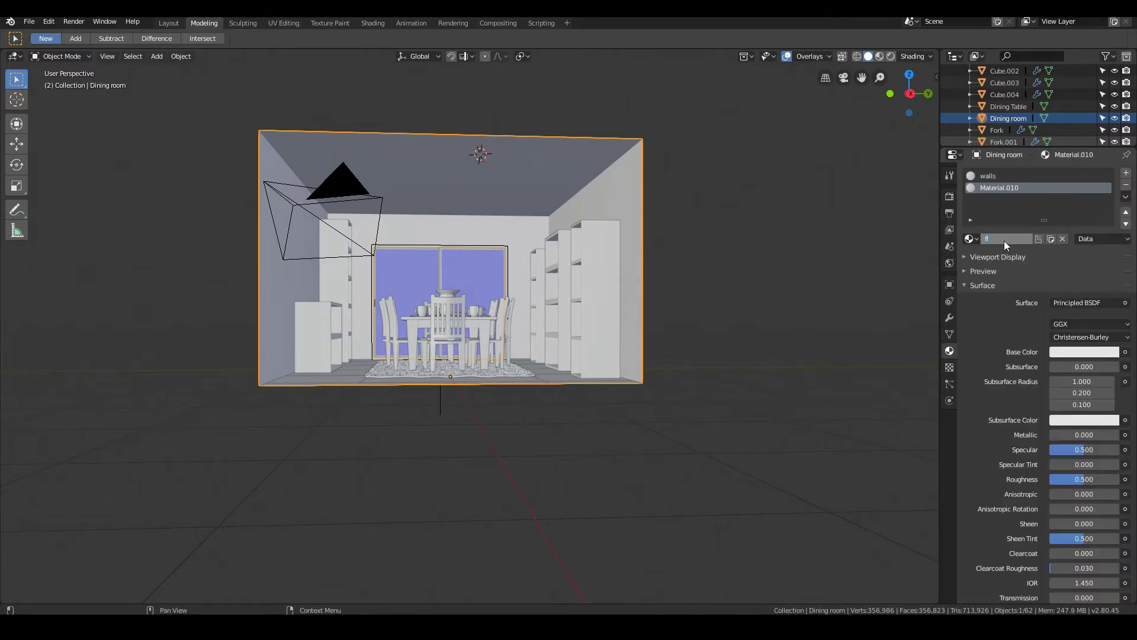
type("oor")
key("Return")
Select the room's three floor faces in Edit Mode and assign the floor material to them
middle_click_drag(332, 332, 382, 380)
key("Tab")
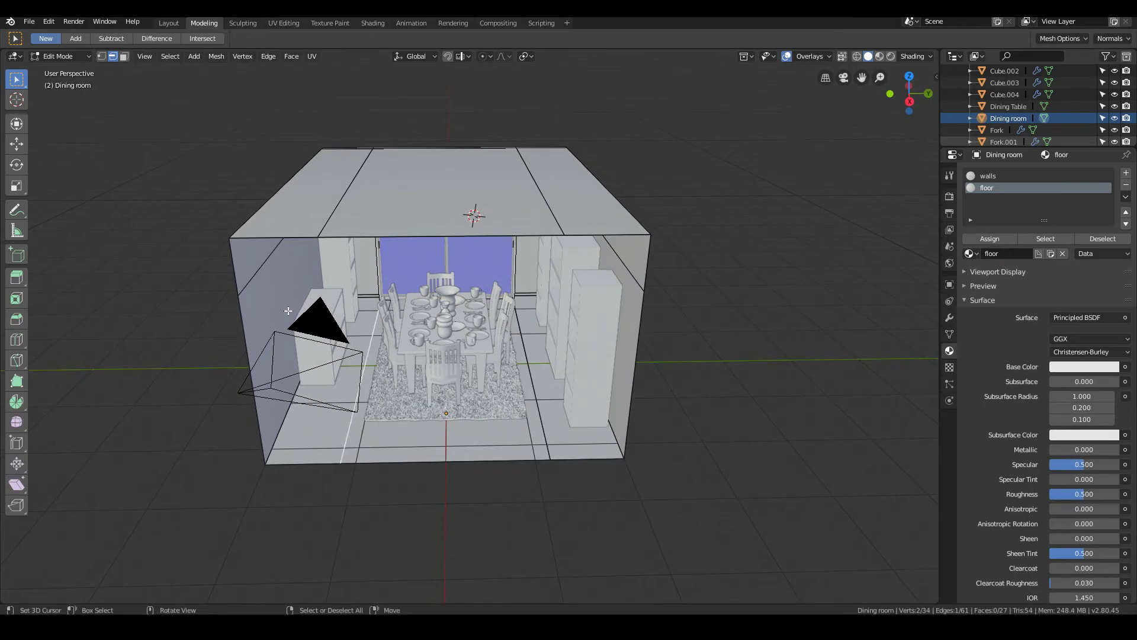
left_click(124, 56)
left_click(324, 437)
left_click(421, 446, "shift")
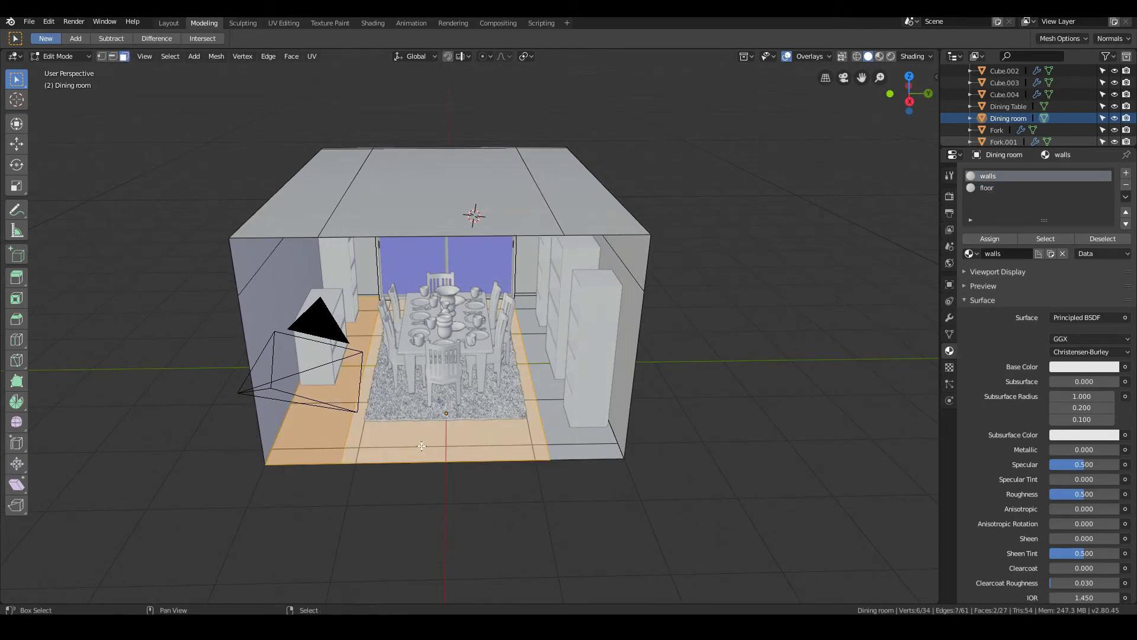
left_click(570, 446, "shift")
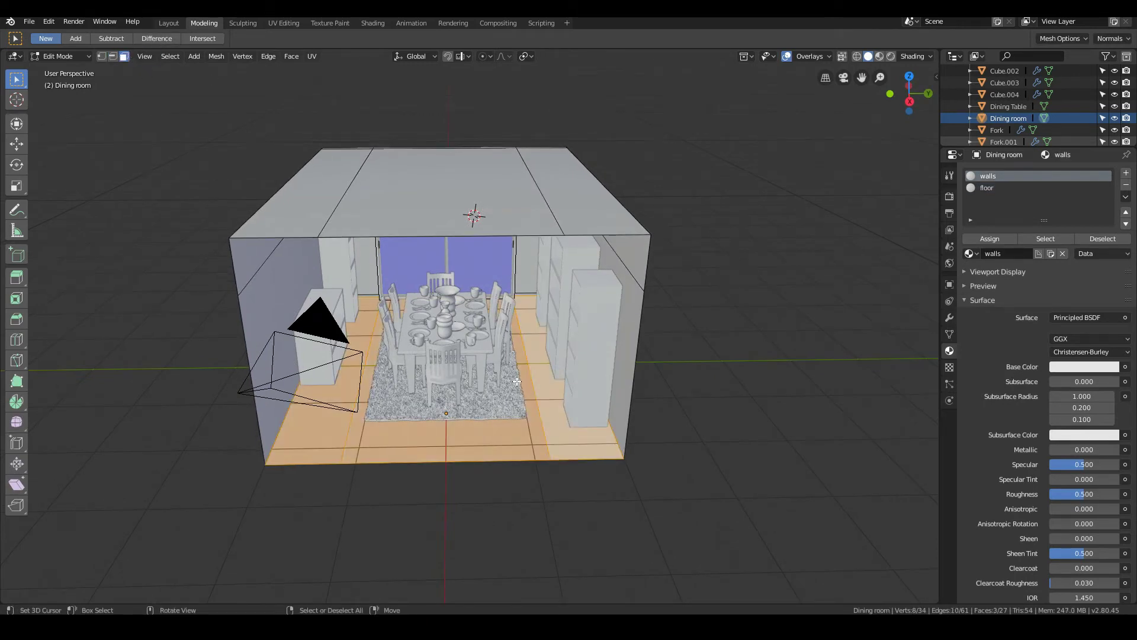
middle_click_drag(517, 382, 510, 325)
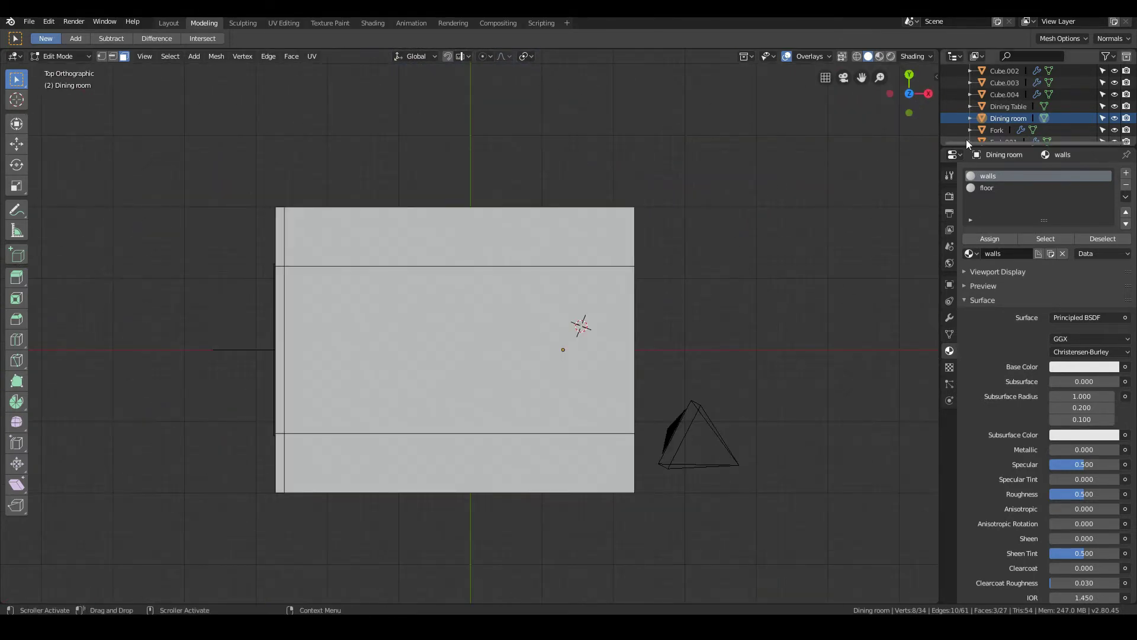
left_click(989, 188)
middle_click_drag(660, 435, 551, 332)
left_click(978, 240)
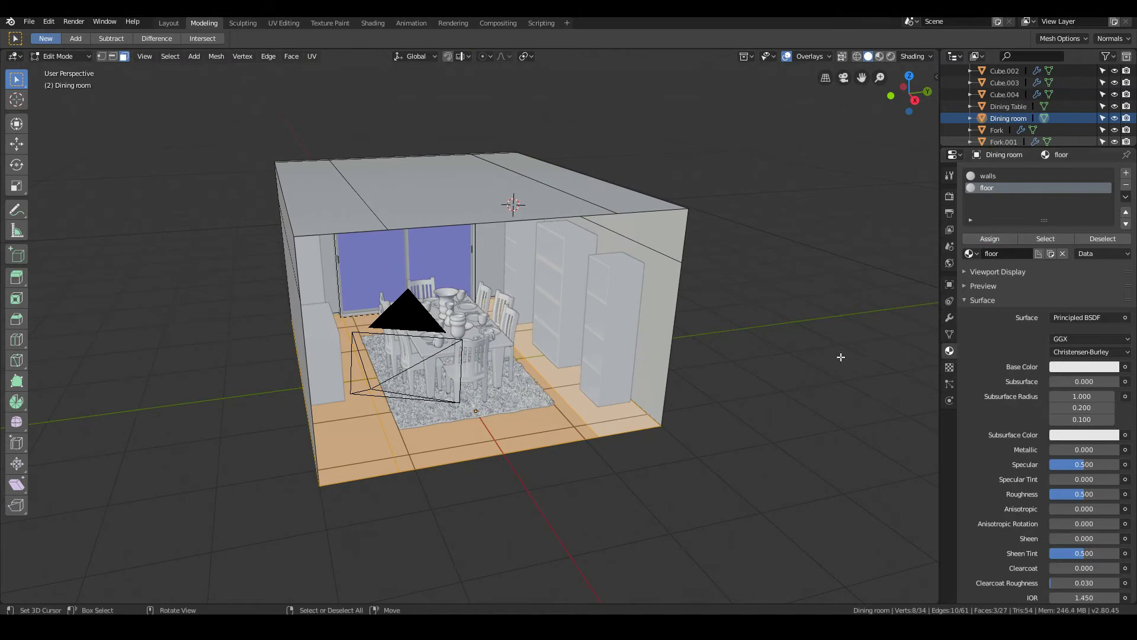
Clear the face selection and select all faces of the room that use the walls material
middle_click_drag(841, 357, 665, 381)
left_click(696, 361)
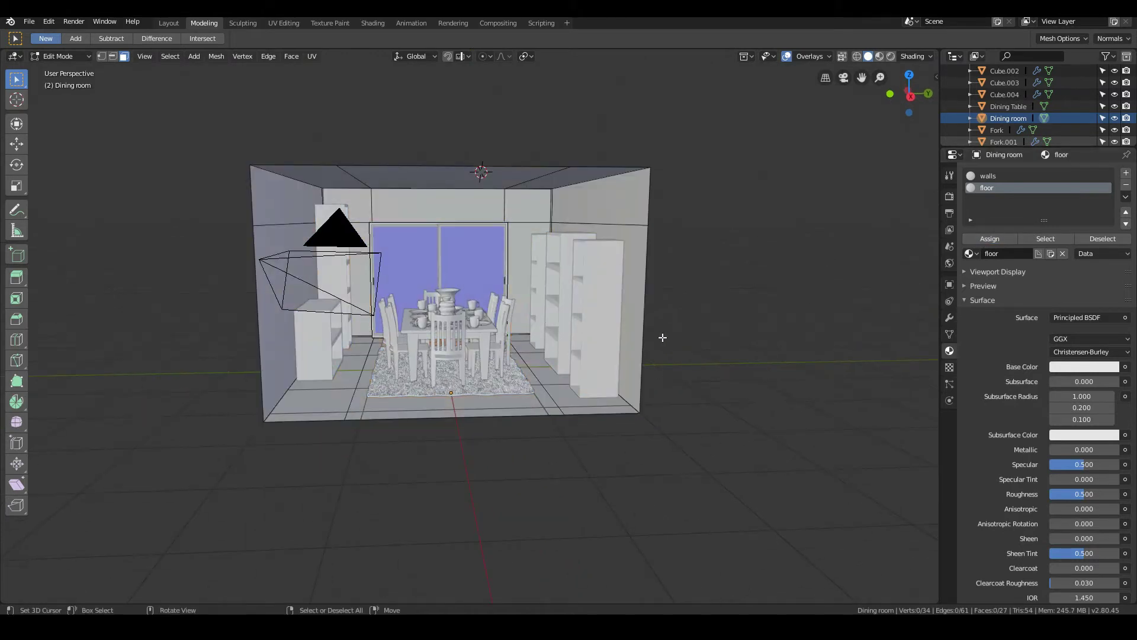
middle_click_drag(608, 335, 622, 335)
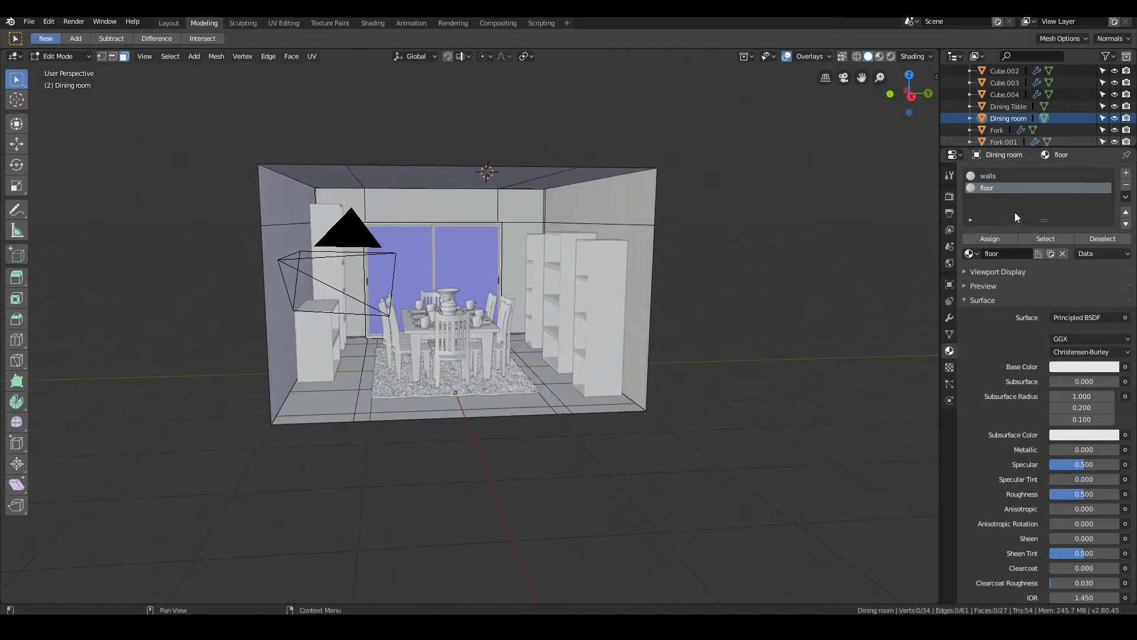
left_click(1001, 175)
left_click(1045, 238)
middle_click_drag(607, 285, 595, 254)
middle_click_drag(257, 254, 310, 267)
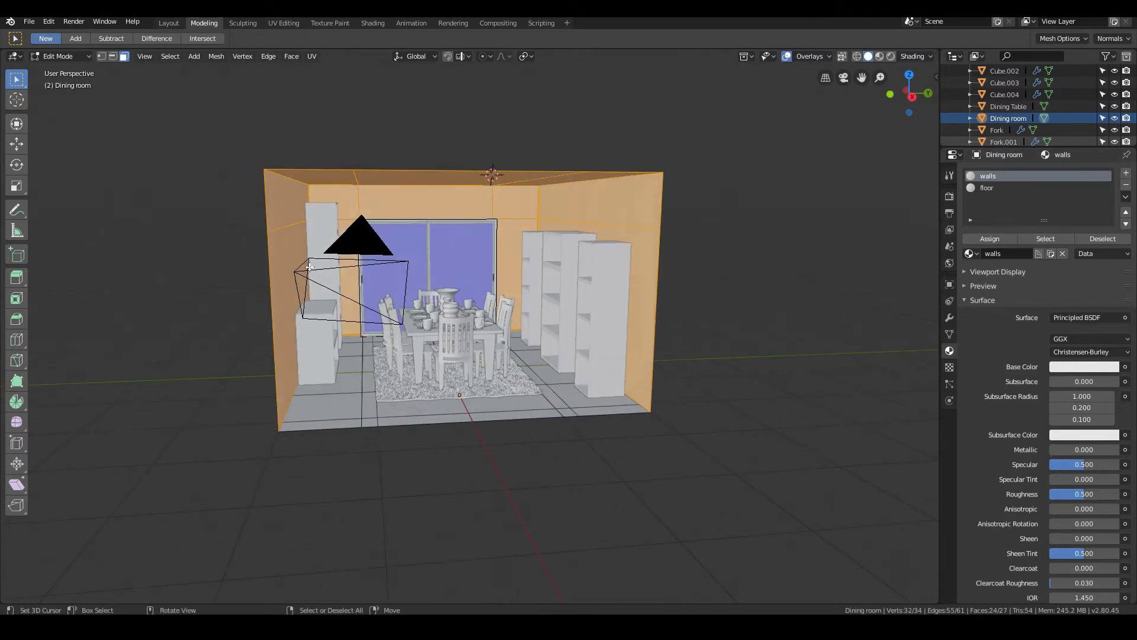
Clear the face selection and select the room's faces that use the floor material
key("alt+a")
left_click(987, 188)
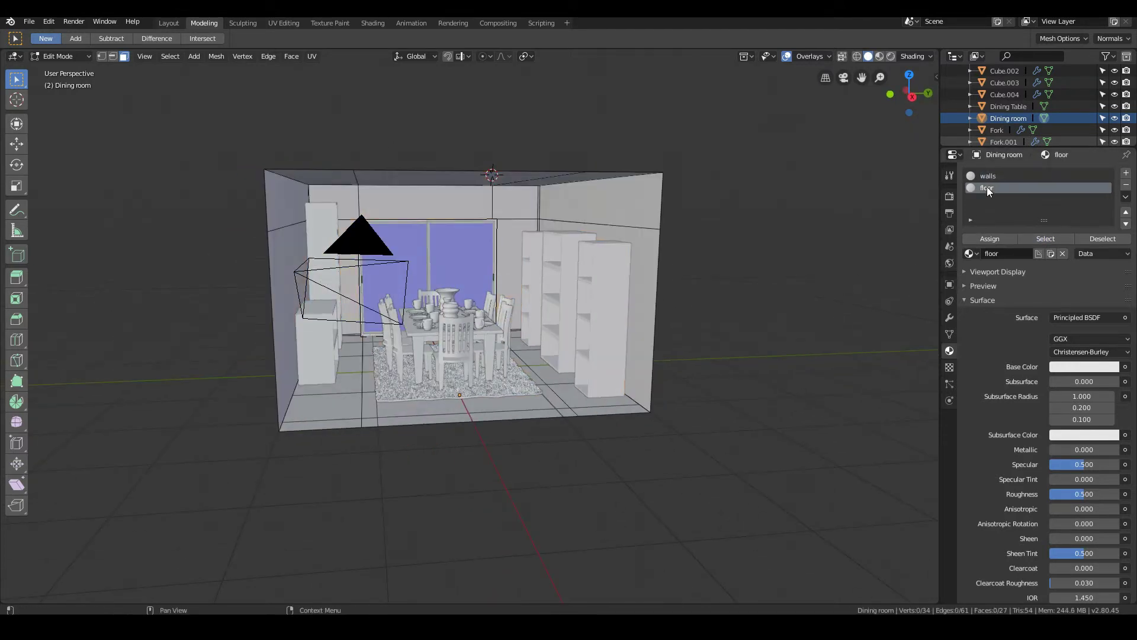
left_click(1045, 239)
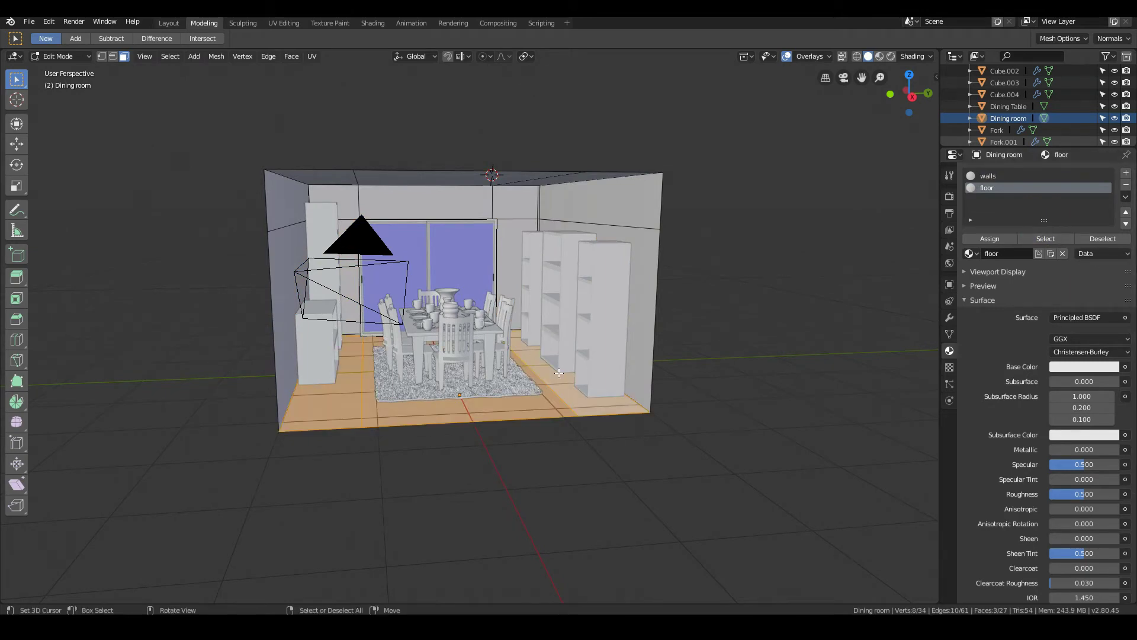
Unwrap the selected floor faces in the UV Editing workspace with Project From View, seen from the top
key("KP_7")
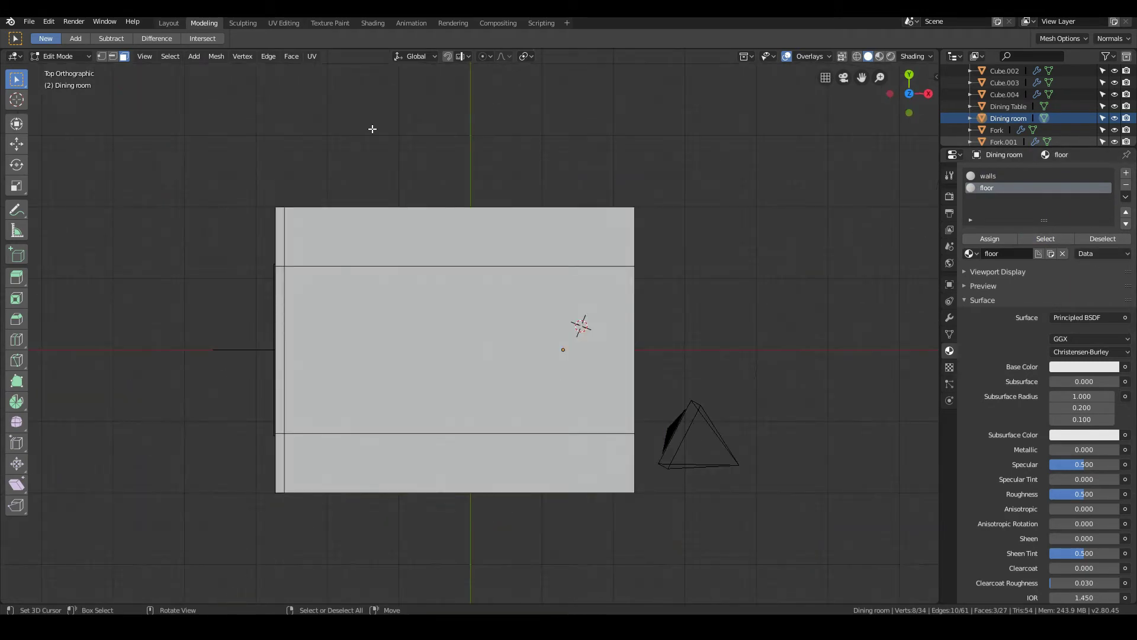
left_click(284, 23)
key("KP_7")
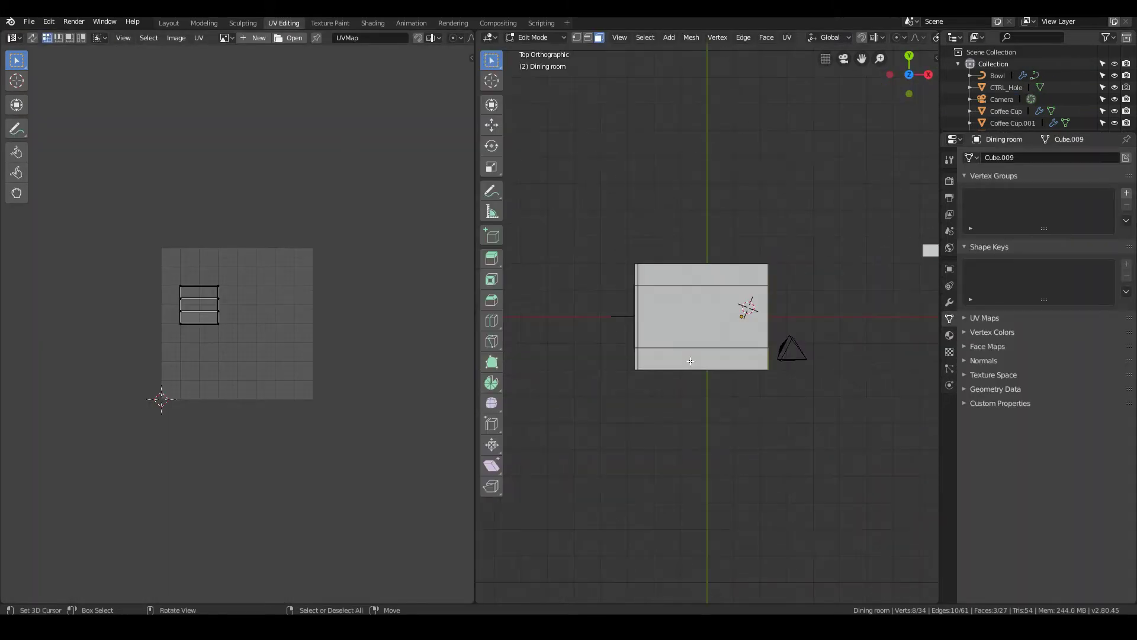
middle_click_drag(801, 397, 630, 356, "shift")
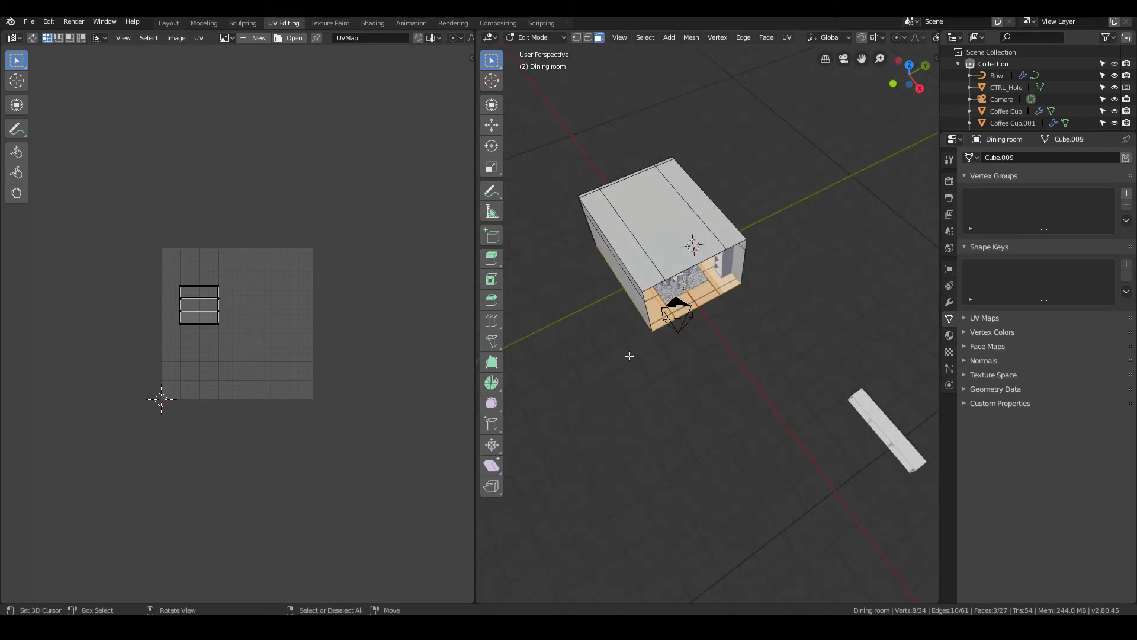
key("KP_7")
key("u")
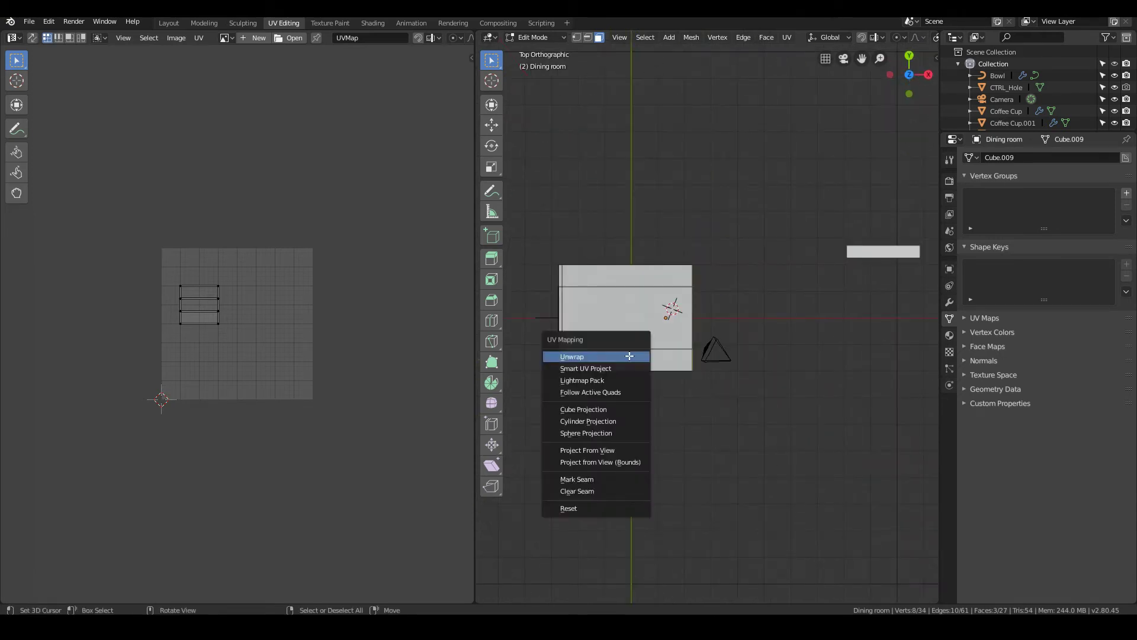
left_click(611, 453)
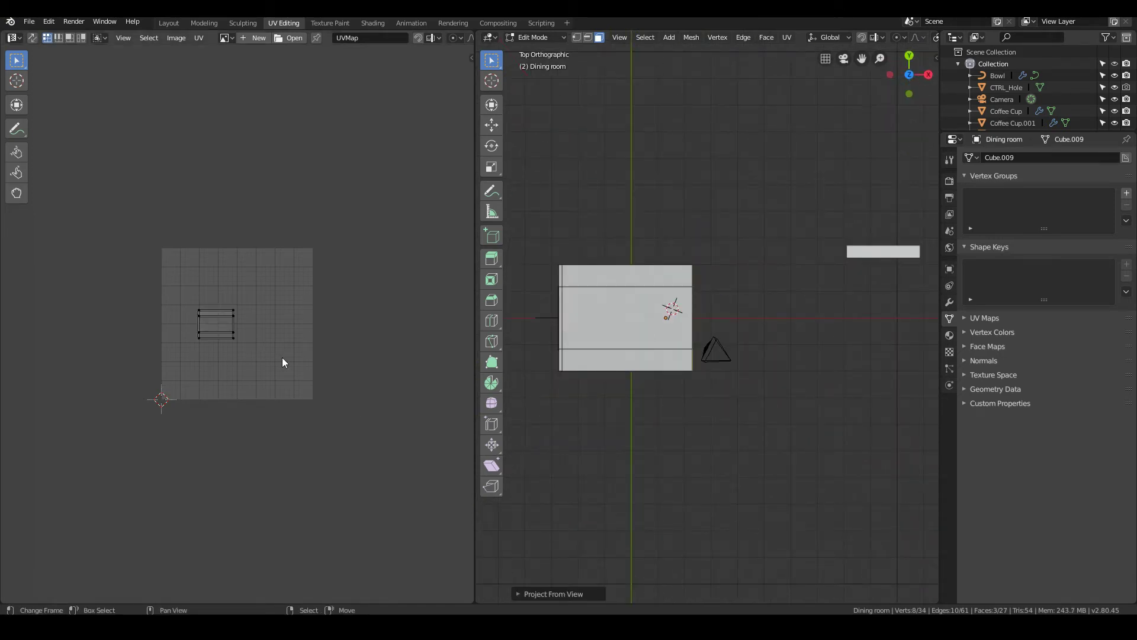
Scale all the floor UVs to about twice the width of the UV grid, centre them over it, and leave Edit Mode
key("a")
key("s")
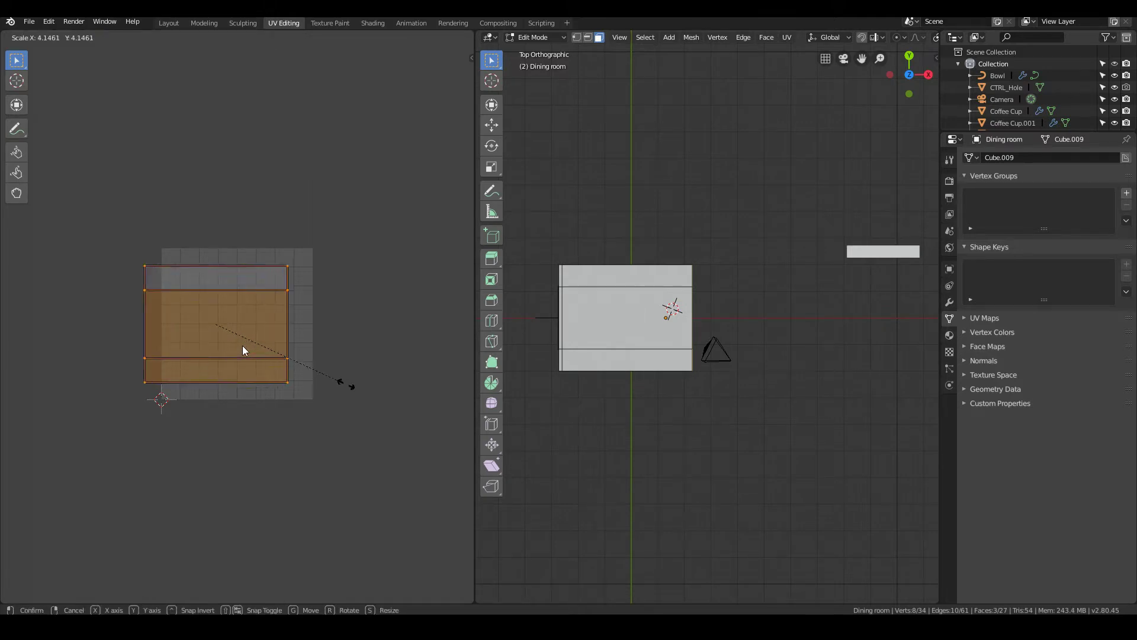
left_click(353, 388)
key("g")
left_click(371, 388)
key("s")
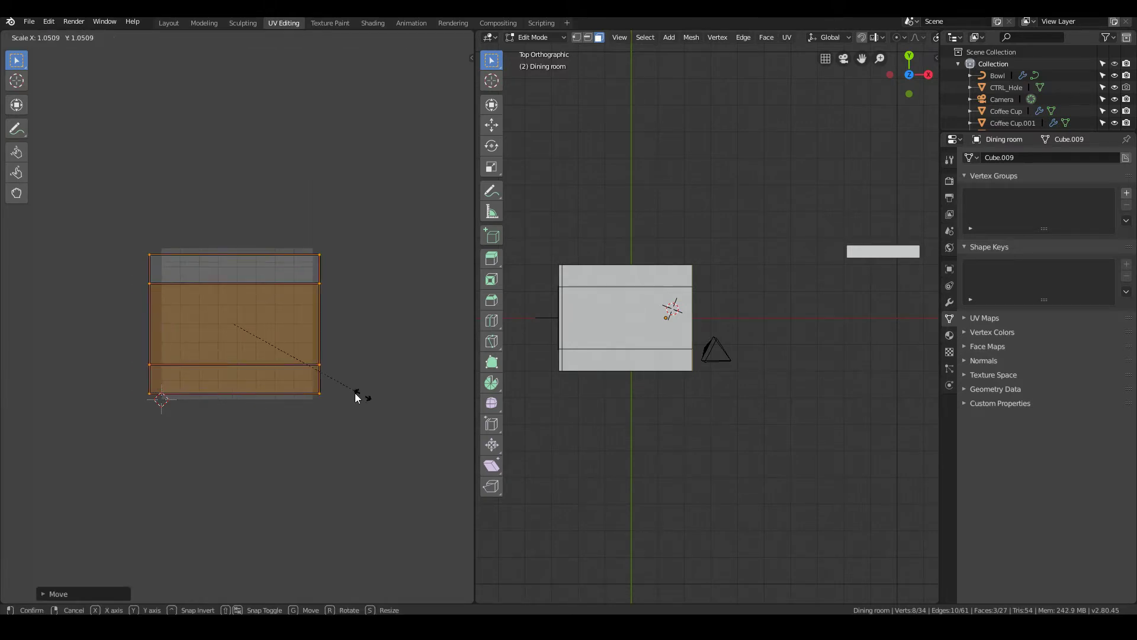
left_click(467, 421)
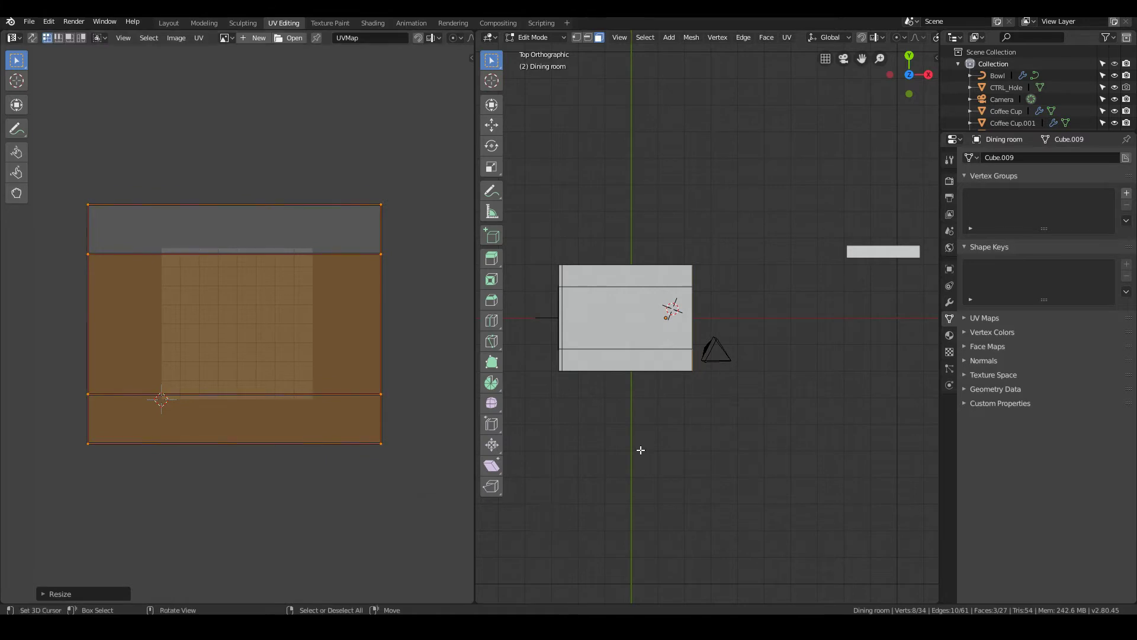
middle_click_drag(640, 452, 672, 493)
key("Tab")
scroll(659, 404, "up", 5)
scroll(672, 493, "up", 2)
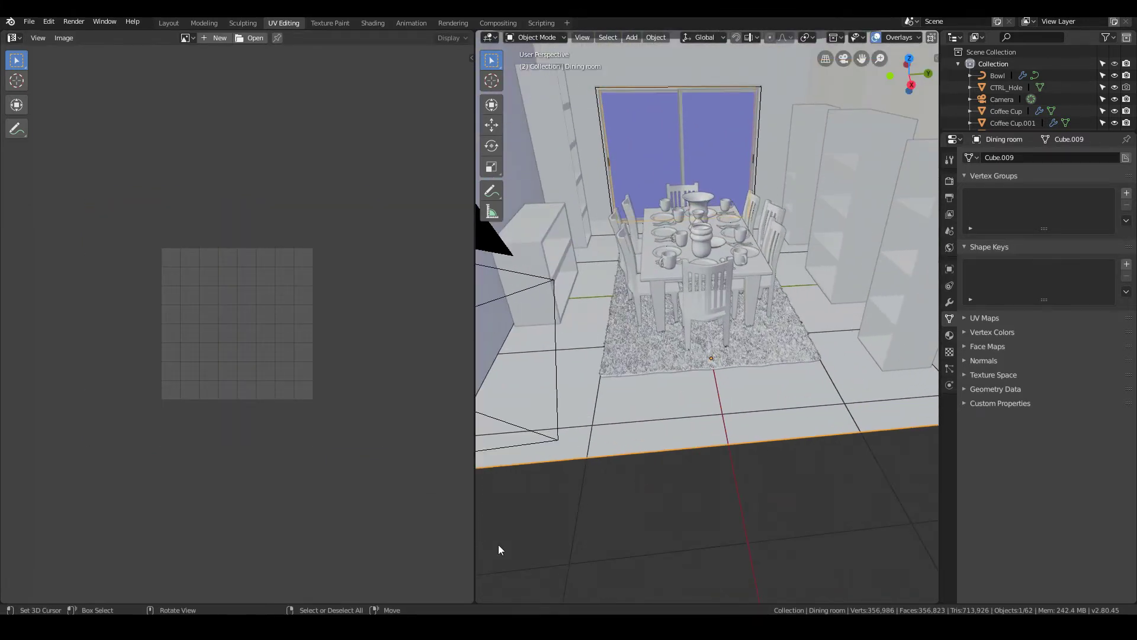
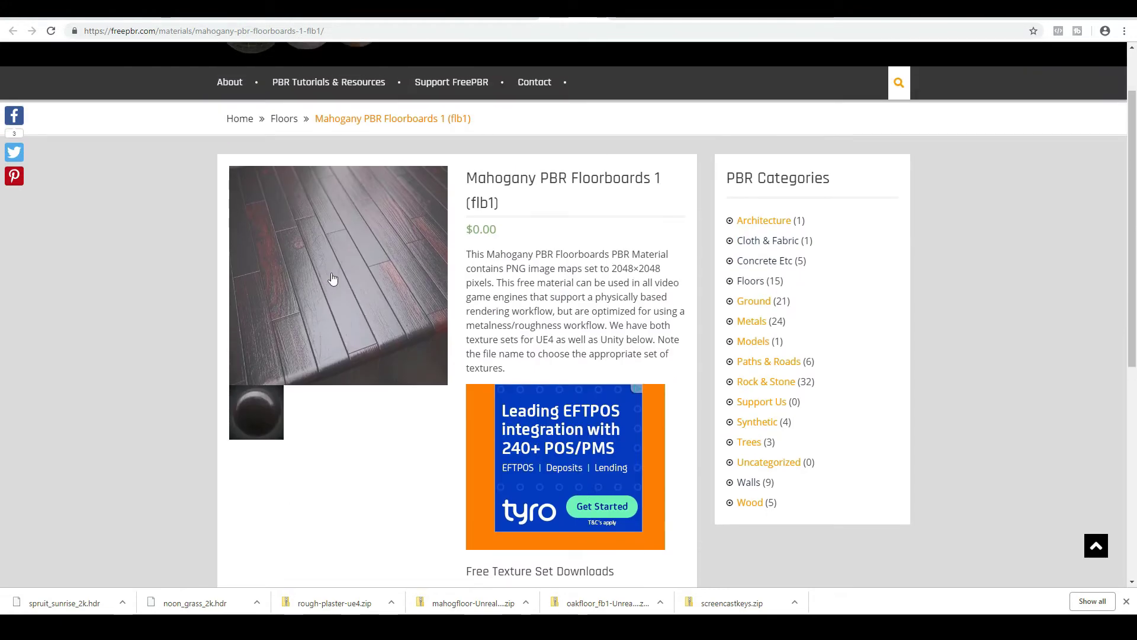
Switch to the web browser and examine the Oak PBR Floorboards 1 page and its free texture set downloads on freepbr.com
scroll(332, 279, "up", 2)
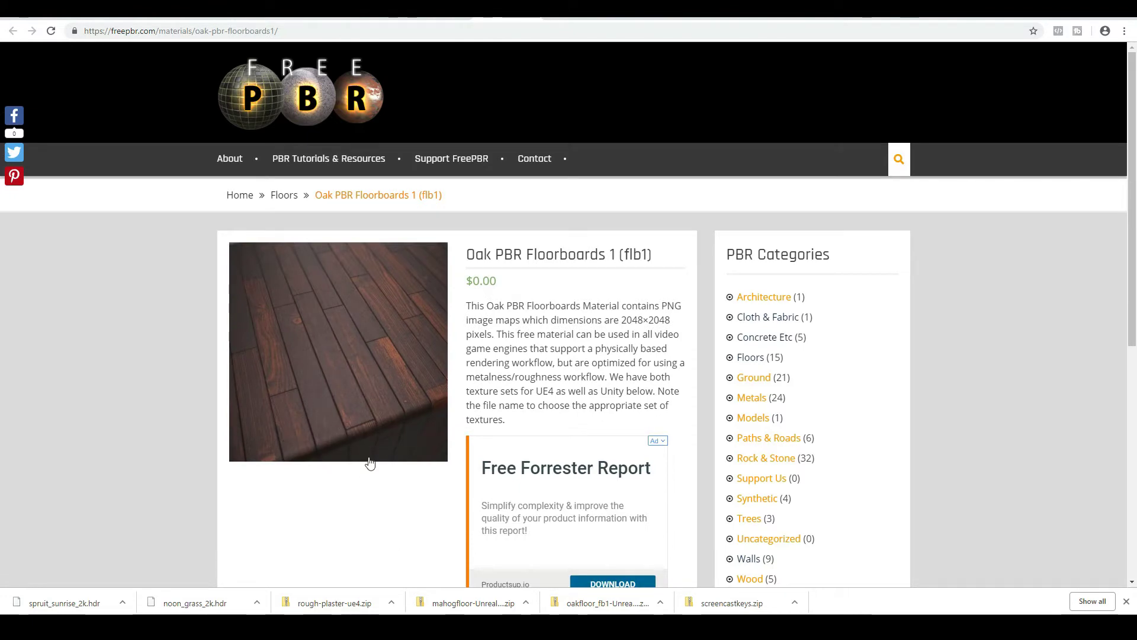
scroll(376, 432, "down", 5)
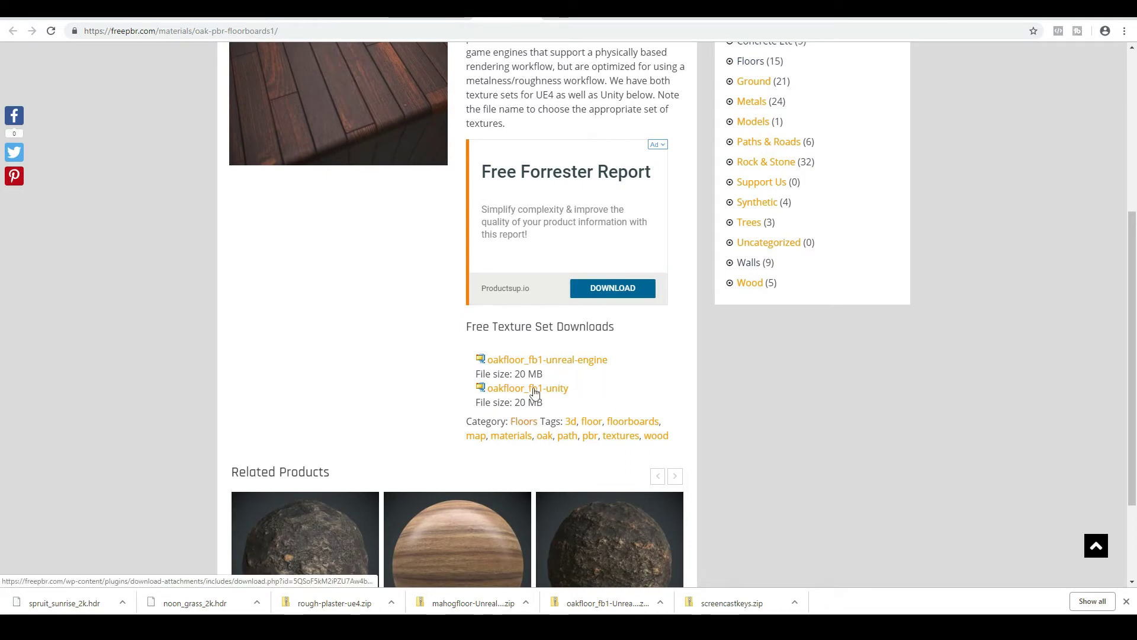
scroll(539, 374, "down", 1)
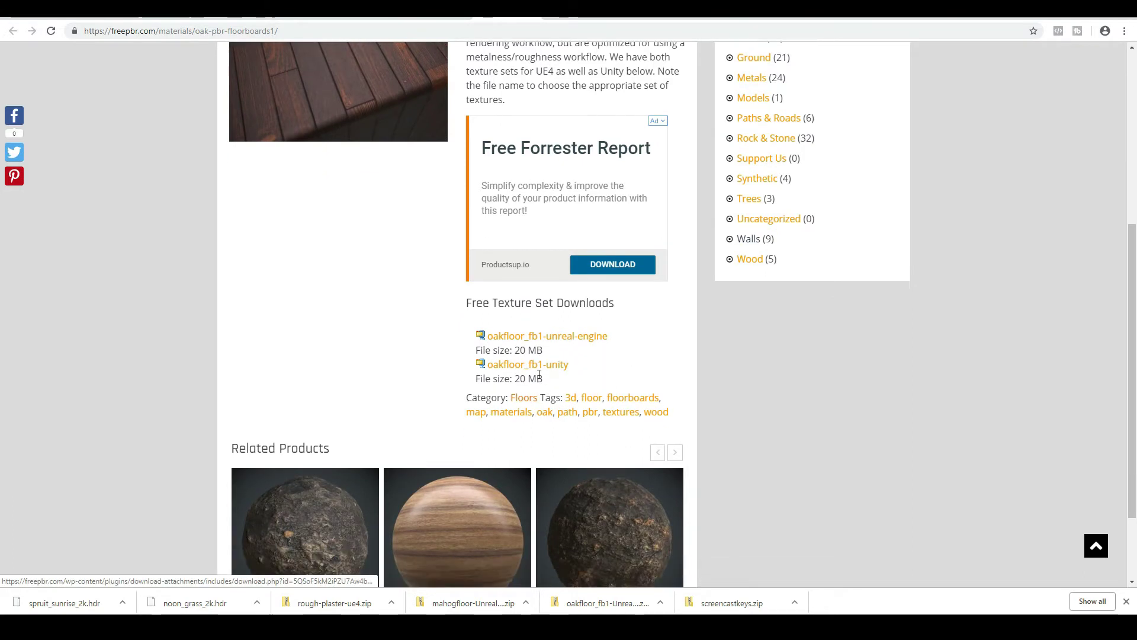
scroll(539, 375, "down", 2)
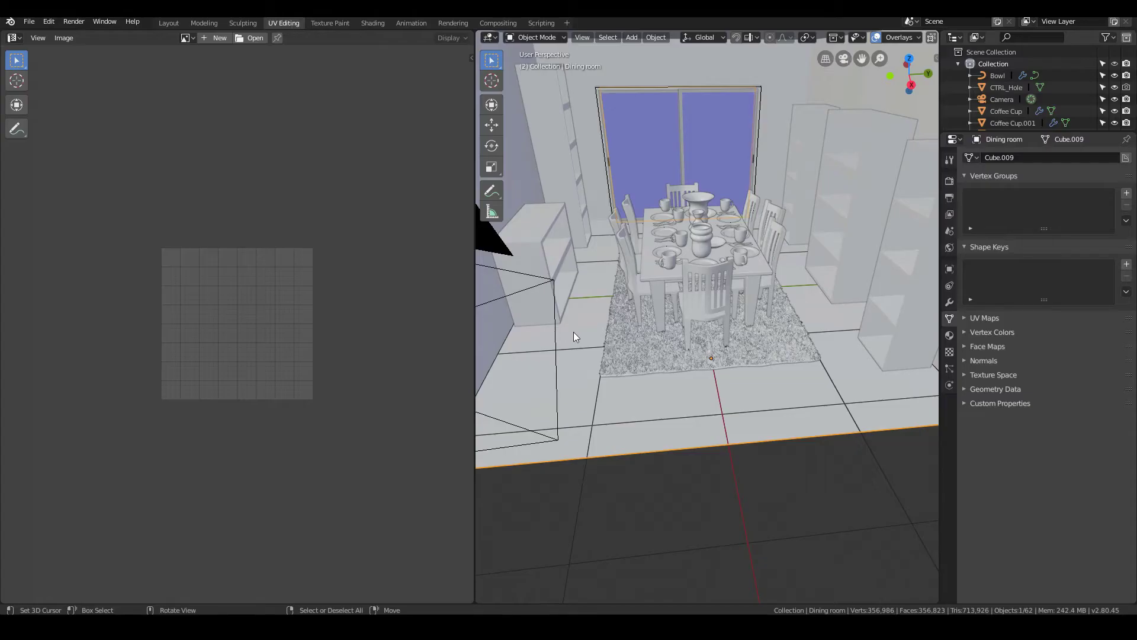
Return to Blender and display the Dining room's floor material nodes in the Shading workspace, using the Object shader type
key("Tab")
scroll(575, 333, "down", 2)
middle_click_drag(577, 333, 587, 340)
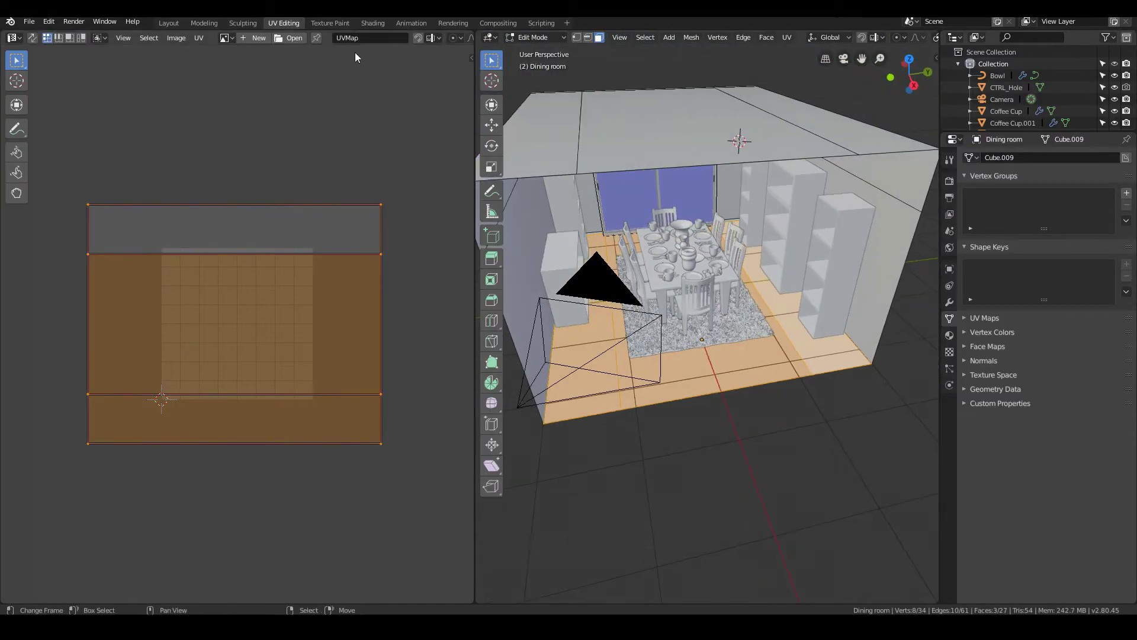
left_click(373, 23)
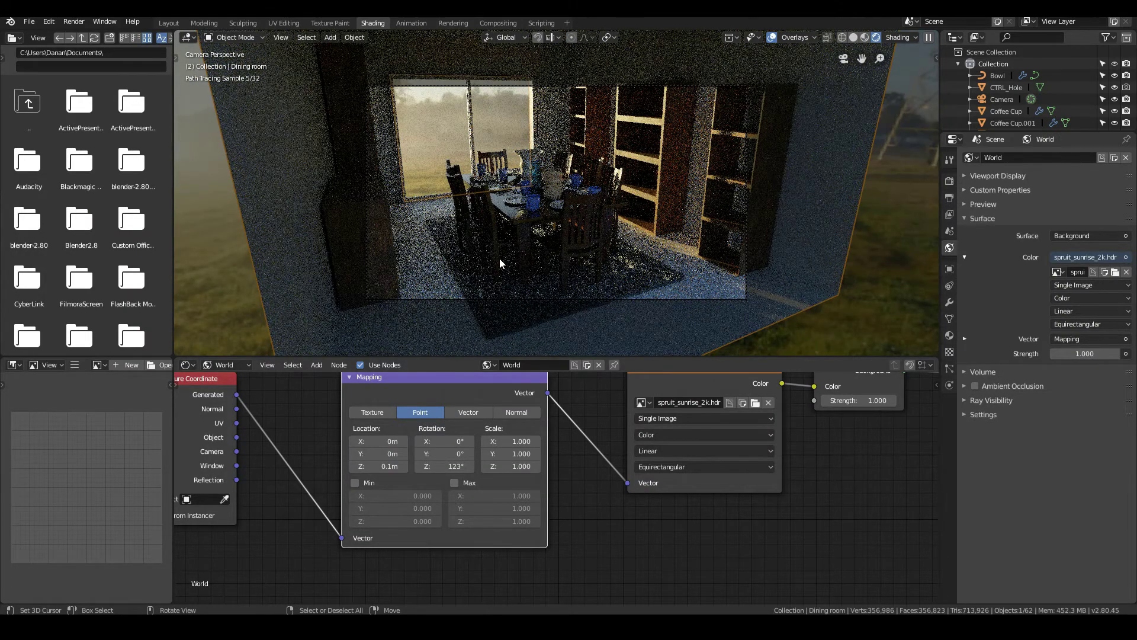
scroll(512, 415, "down", 4)
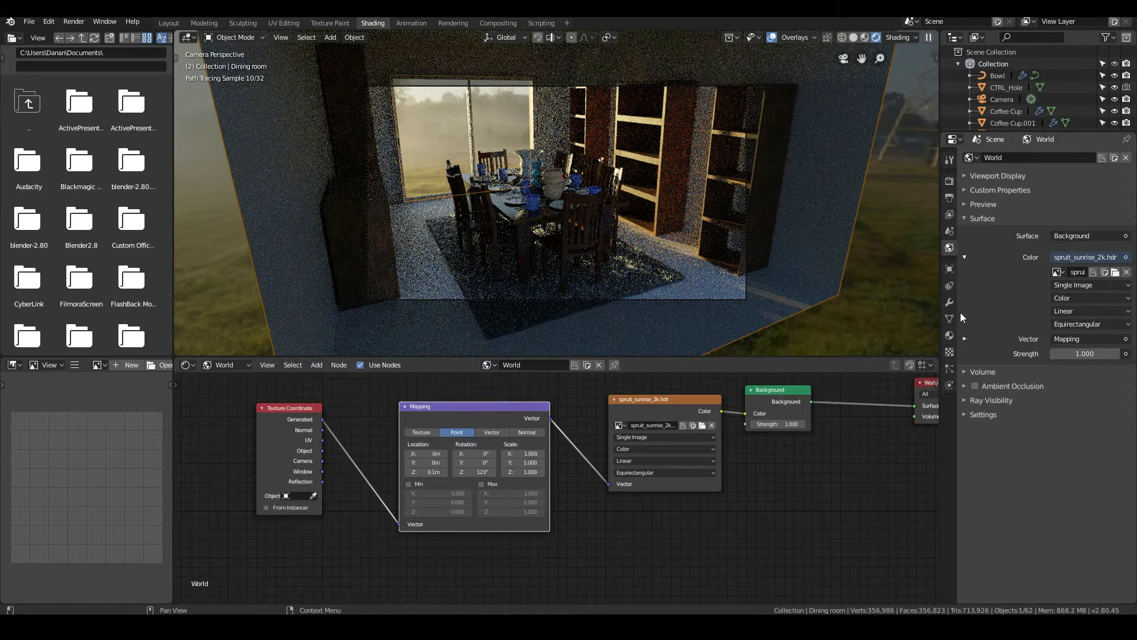
left_click(950, 335)
left_click(987, 173)
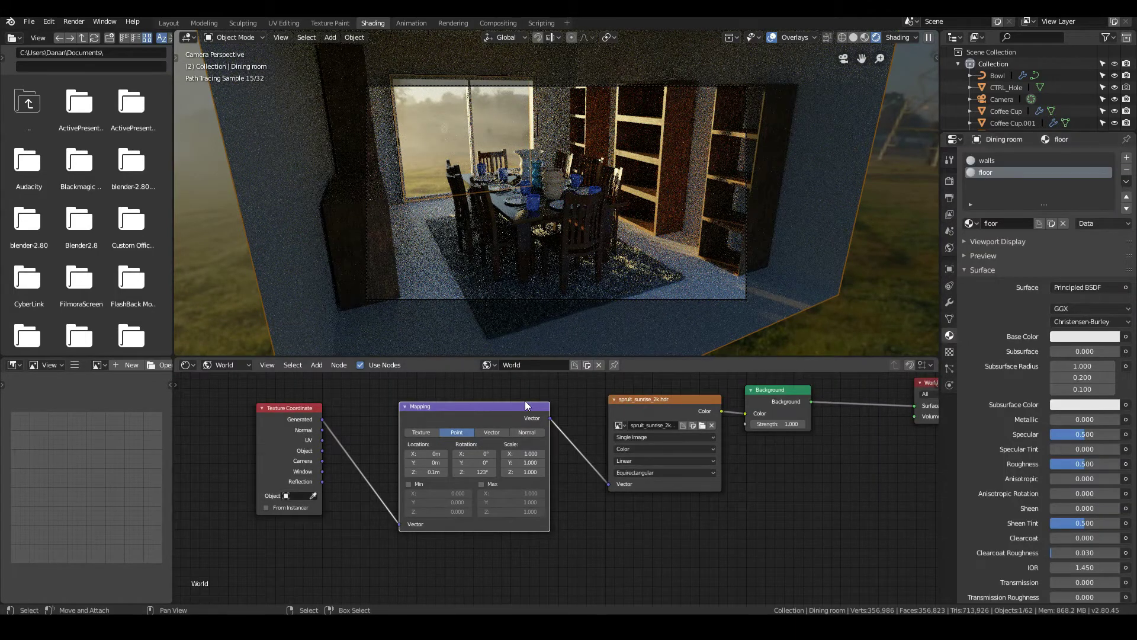
left_click(219, 364)
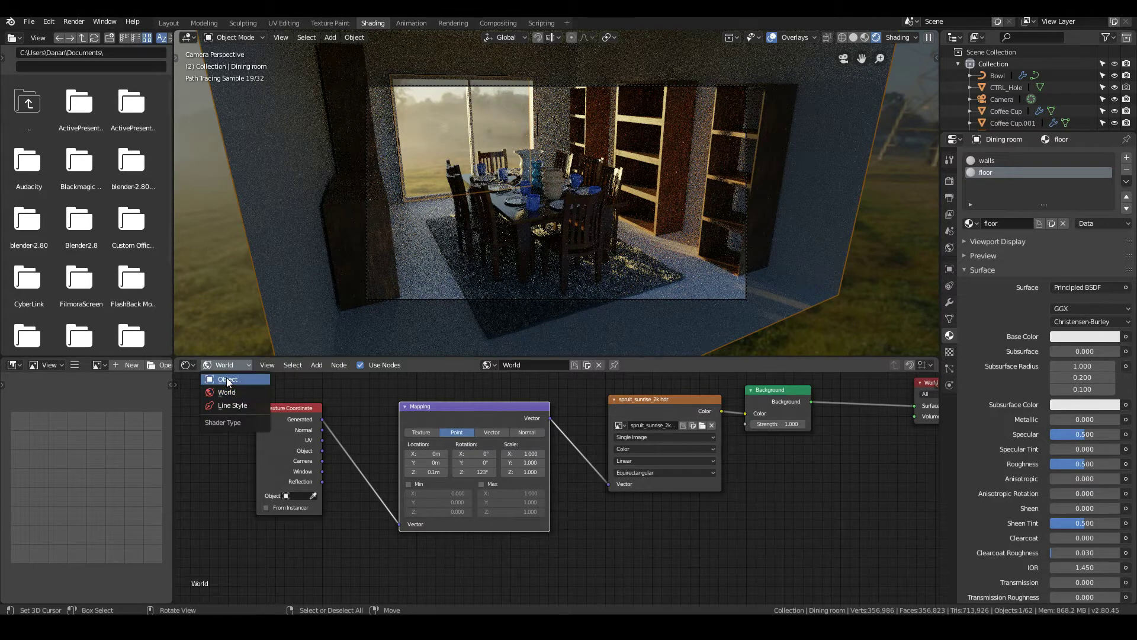
left_click(226, 379)
scroll(597, 450, "down", 2)
middle_click_drag(480, 452, 552, 451)
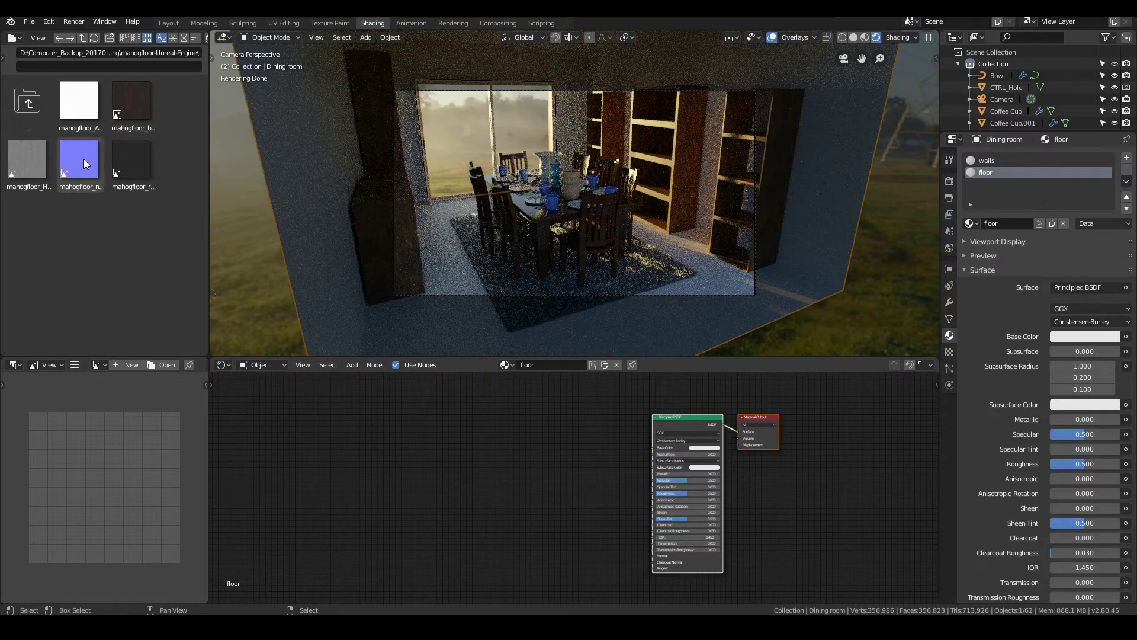
Add mahogfloor_basecolor.png as an image texture and connect its color to the Principled BSDF's Base Color
left_click(126, 109)
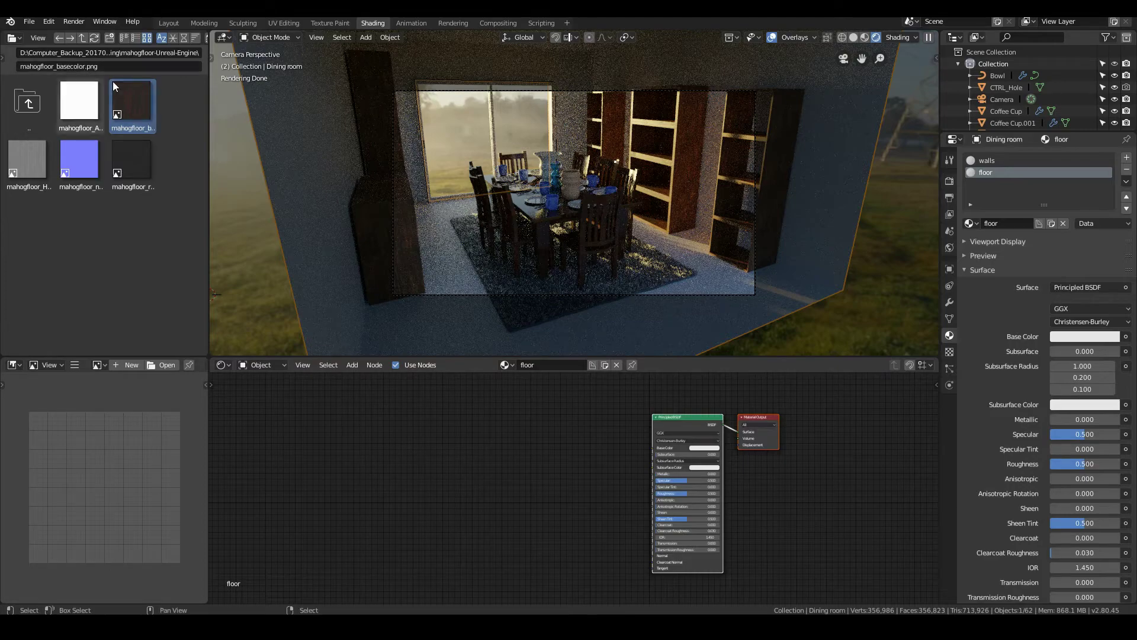
left_click_drag(115, 86, 674, 437)
scroll(379, 436, "up", 1)
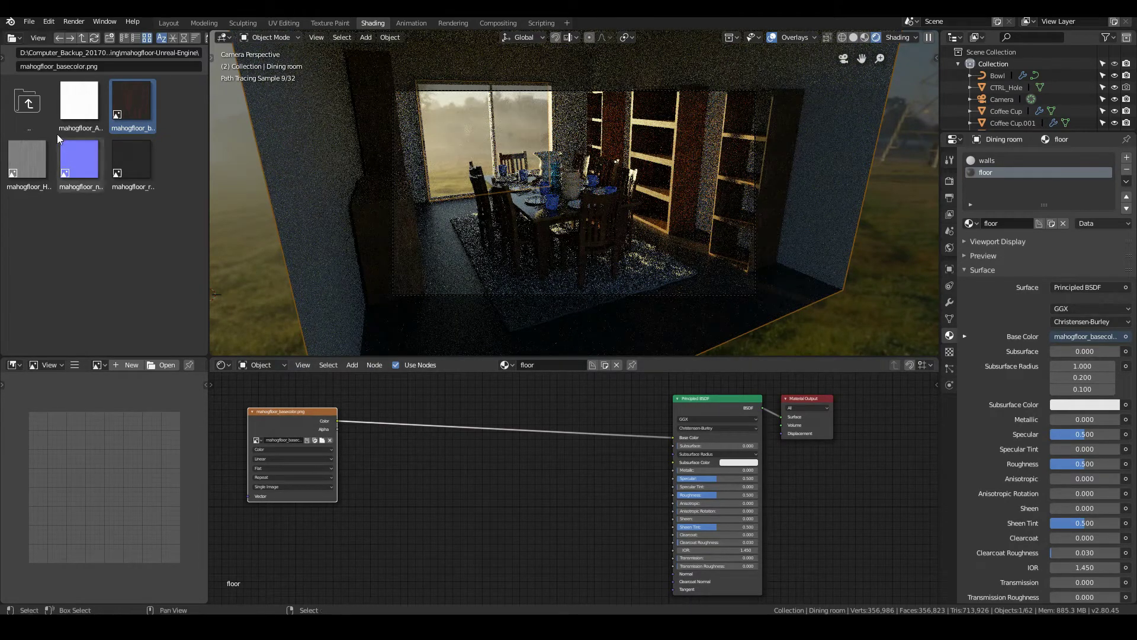
Add mahogfloor_roughness.png as an image texture, connect its color to the Roughness input, and place the node beside the base color texture
left_click(69, 158)
left_click(29, 169)
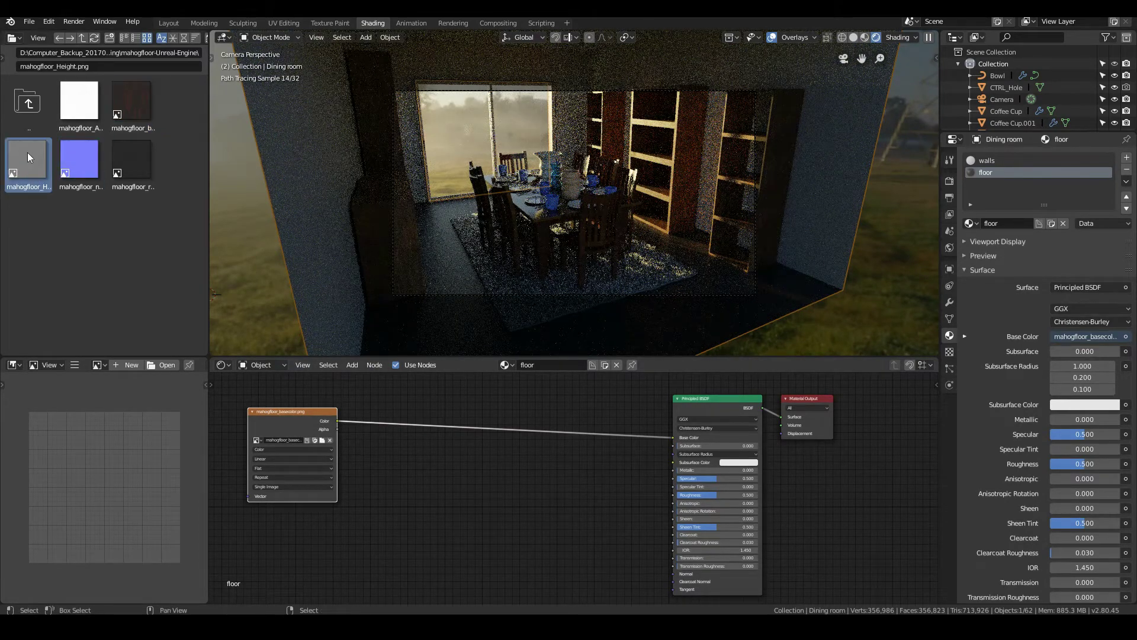
left_click(129, 168)
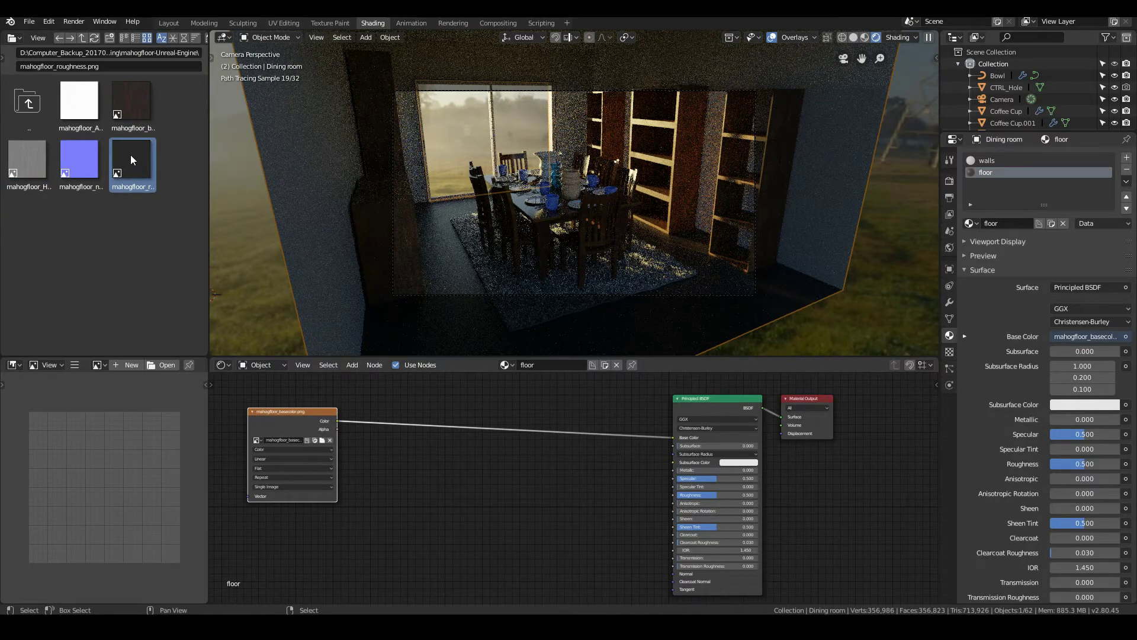
left_click_drag(130, 154, 382, 518)
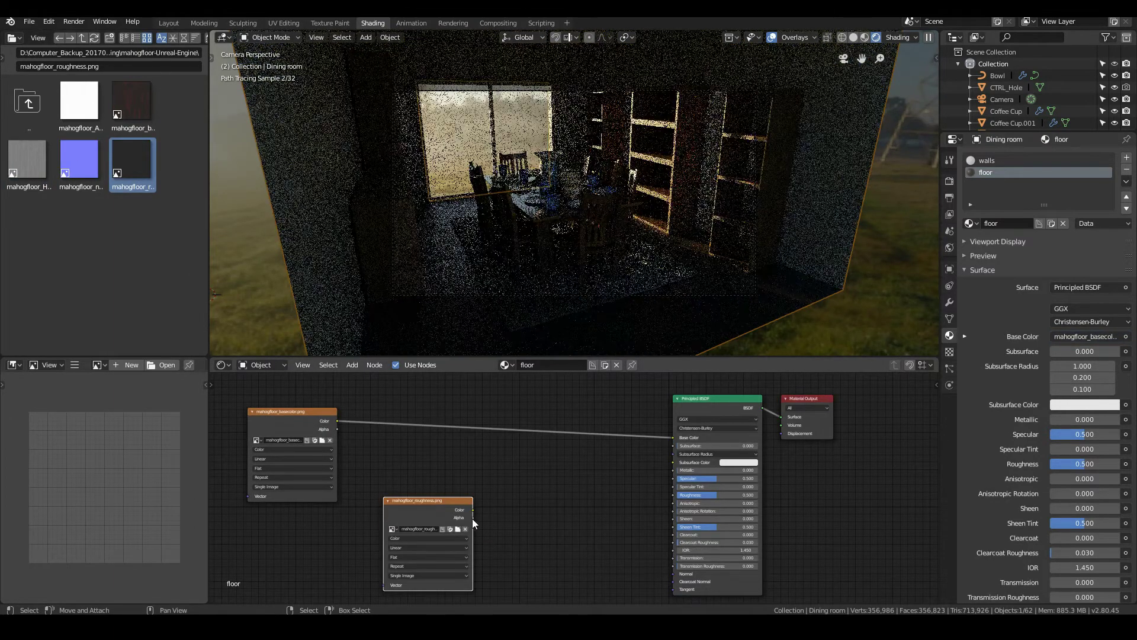
left_click_drag(473, 509, 674, 496)
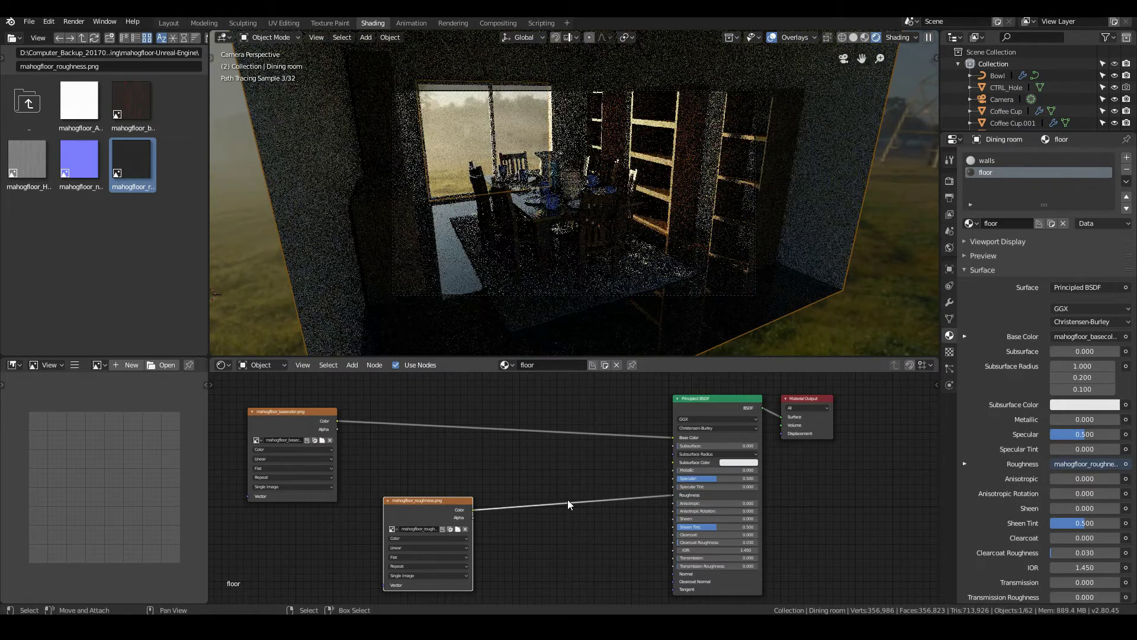
scroll(560, 498, "down", 1)
middle_click_drag(559, 520, 581, 482)
left_click_drag(459, 465, 442, 429)
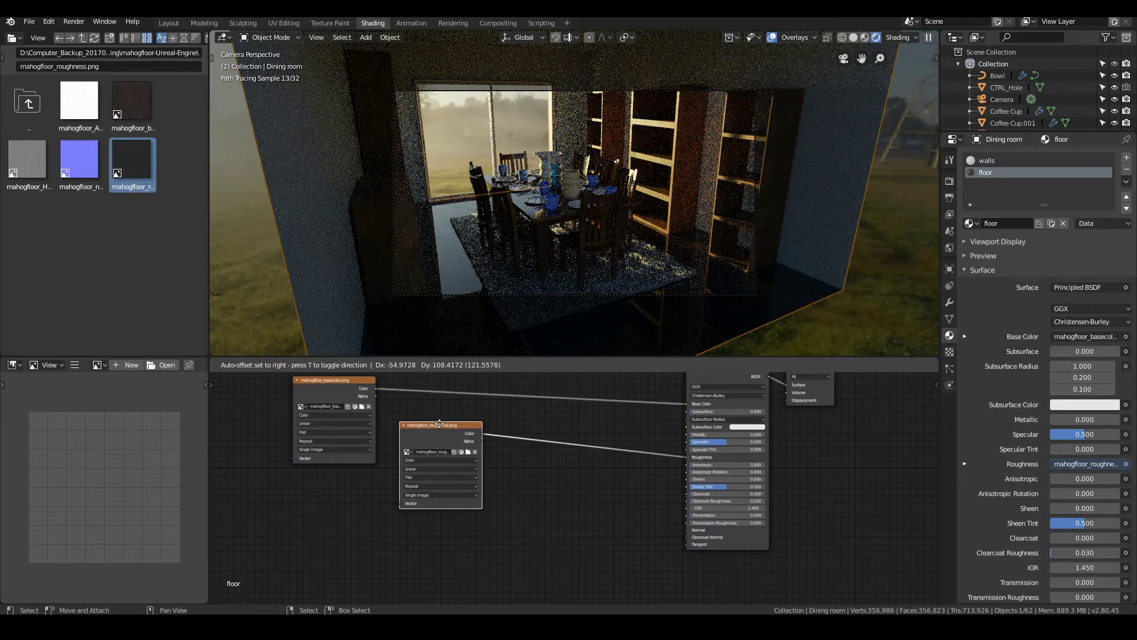
Add mahogfloor_normal.png as an image texture node below the roughness texture
left_click(27, 159)
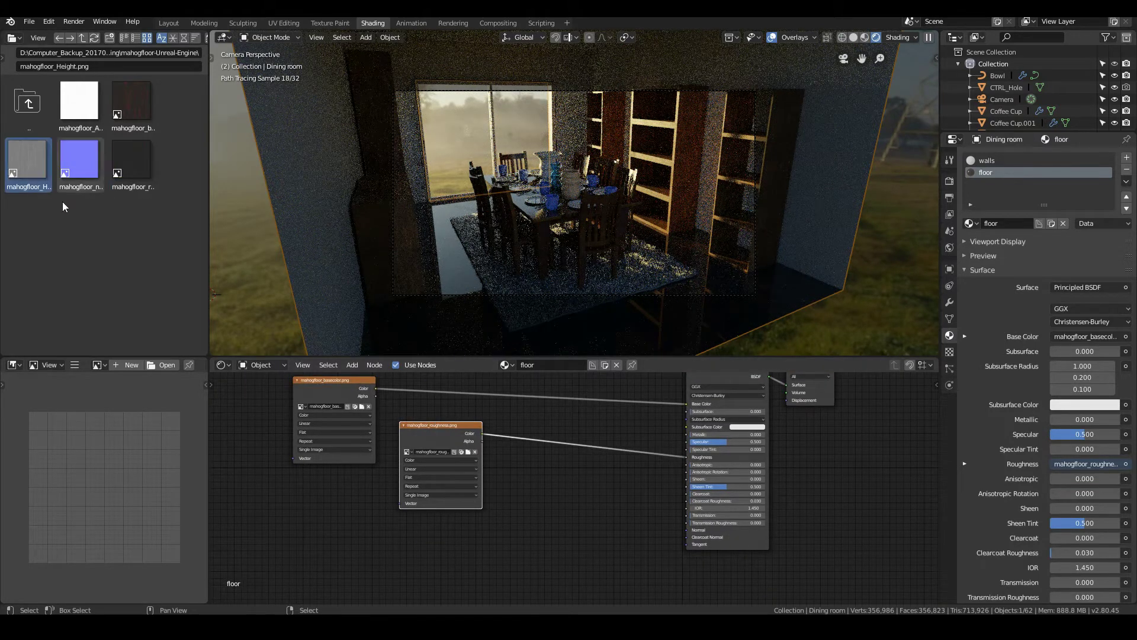
left_click(78, 163)
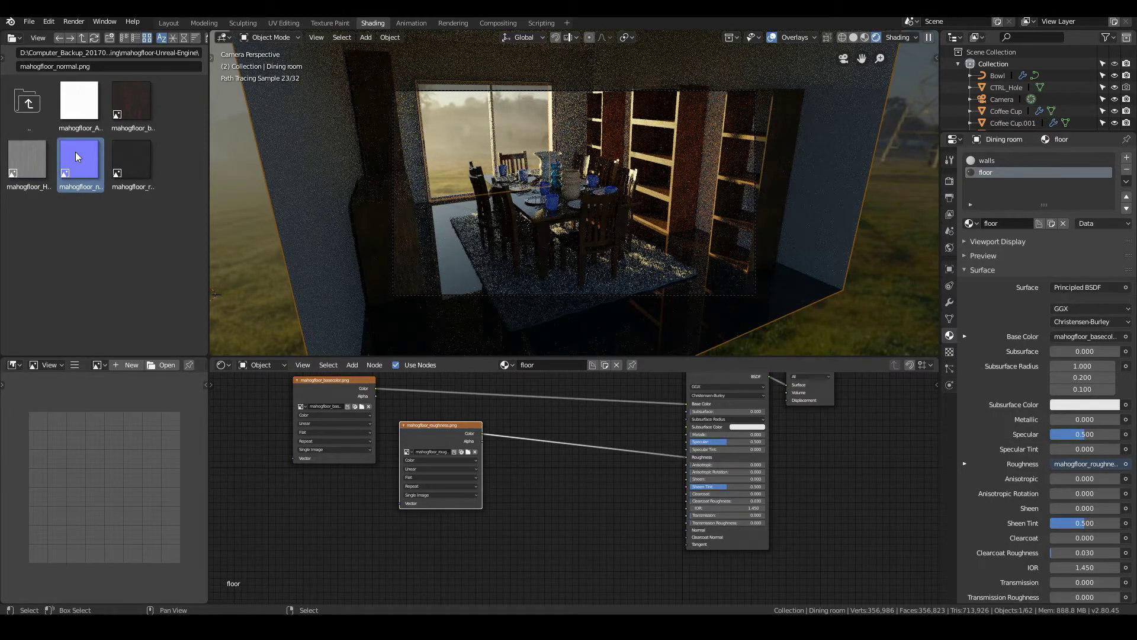
left_click_drag(79, 161, 355, 559)
middle_click_drag(506, 545, 498, 517)
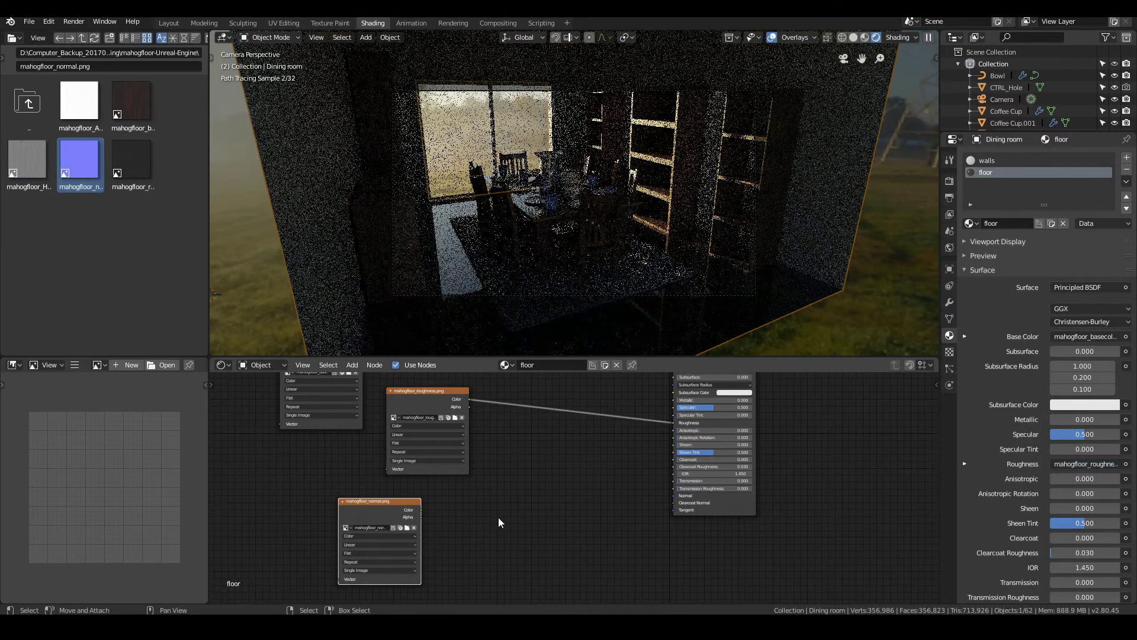
Add a Normal Map node and connect the normal texture's color output to its Color input
key("shift+a")
mouse_move(499, 517)
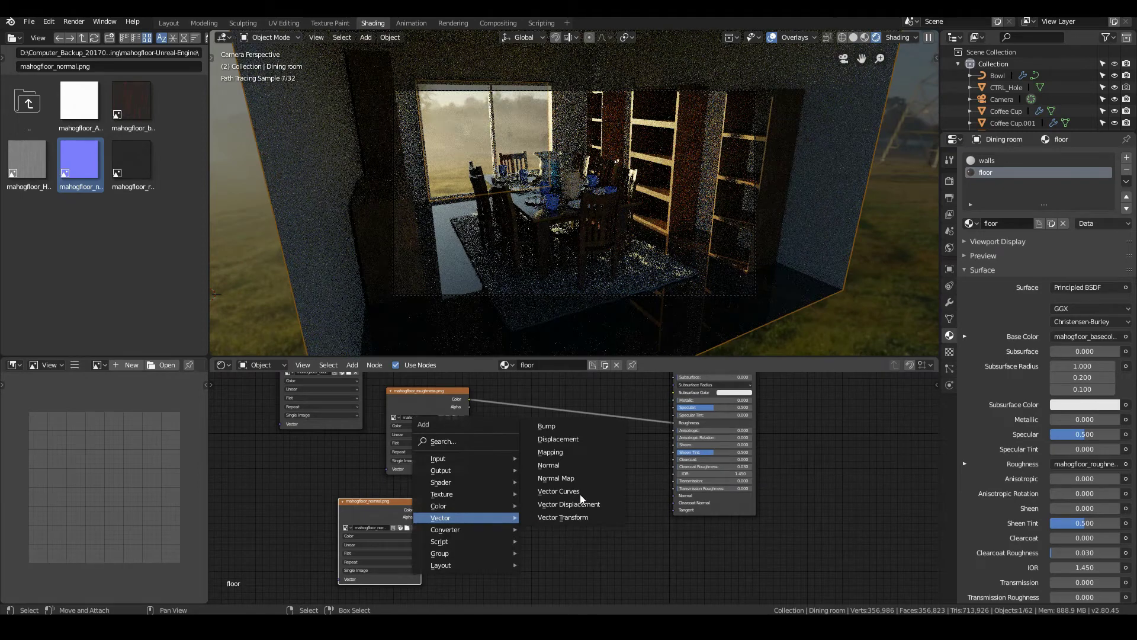
left_click(556, 478)
left_click(495, 497)
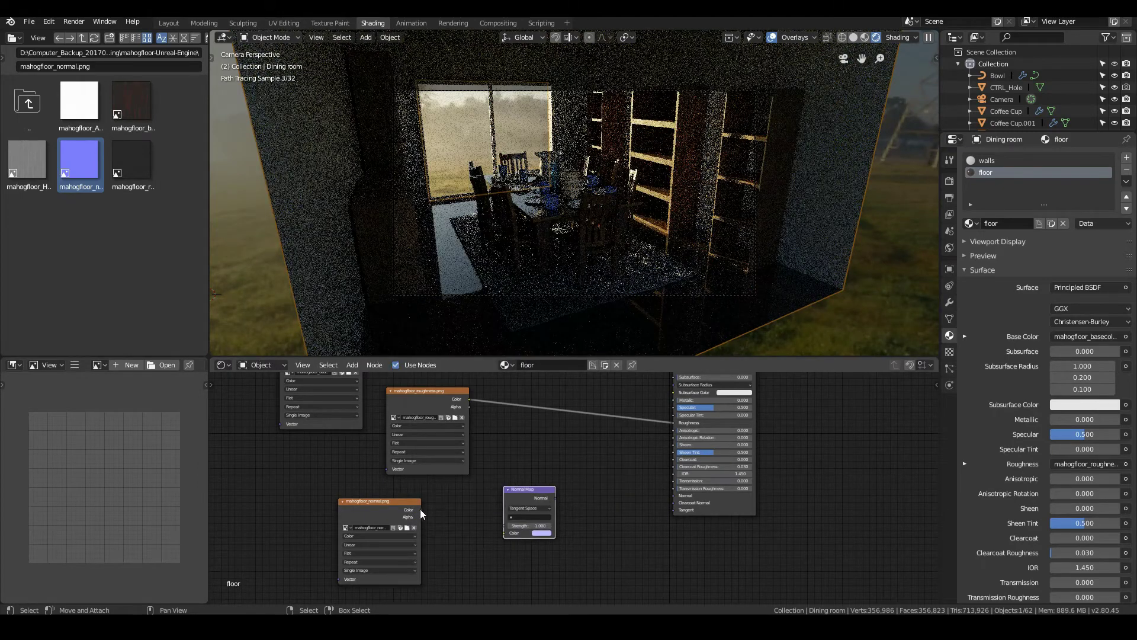
left_click_drag(420, 509, 504, 532)
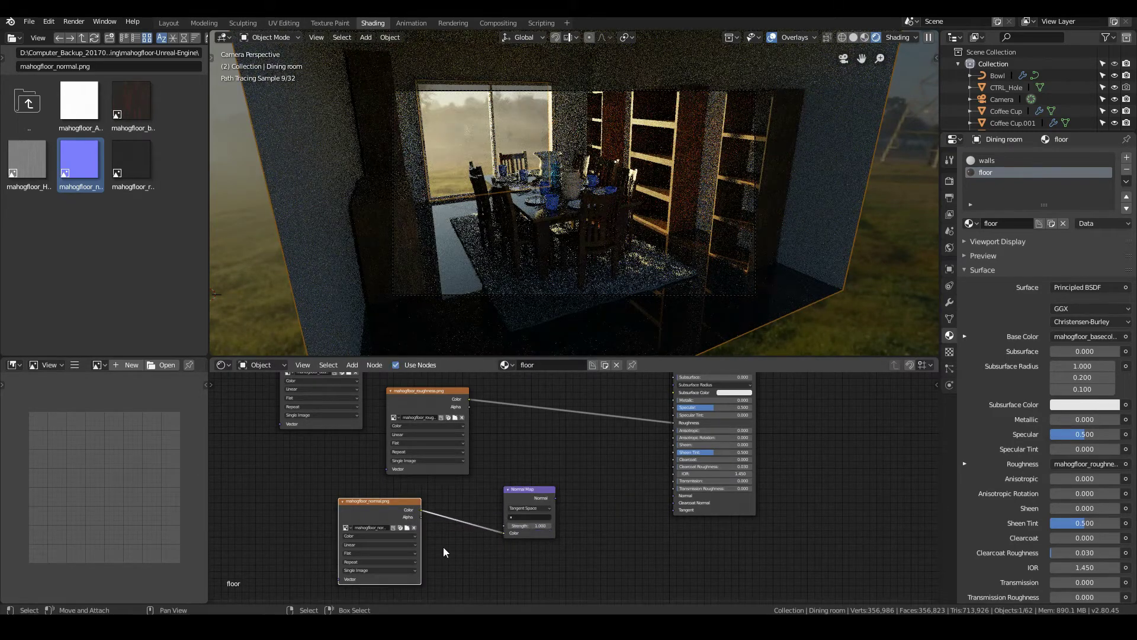
Set the mahogfloor_normal.png texture to Non-Color Data and connect the Normal Map node to the Principled BSDF's Normal input
scroll(443, 547, "up", 1)
left_click(343, 543)
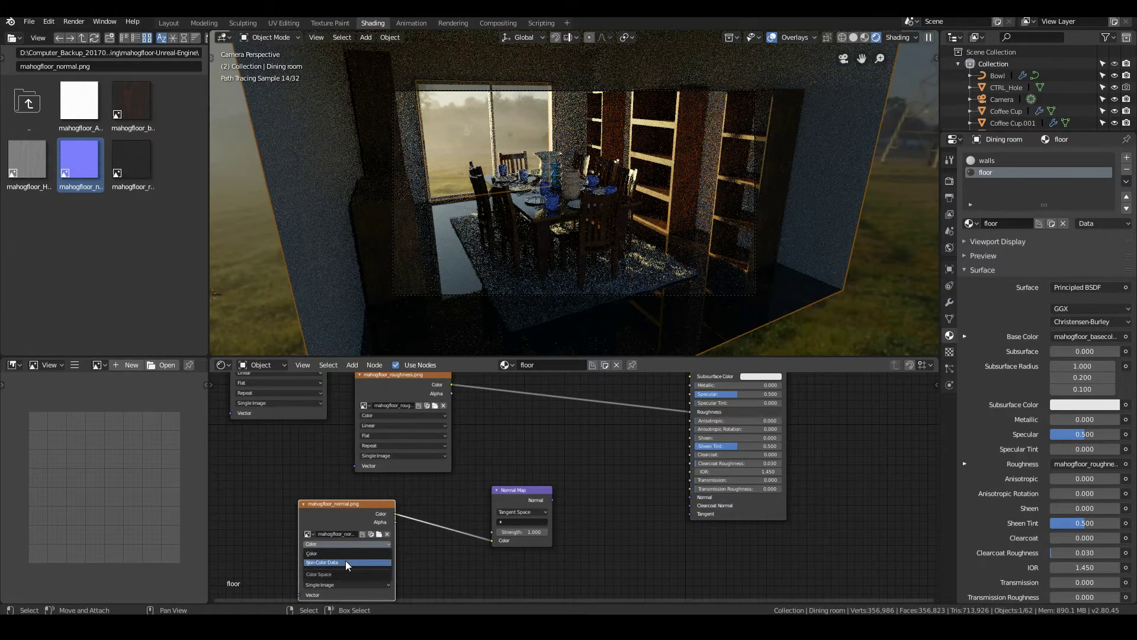
left_click(346, 560)
scroll(555, 541, "up", 2)
scroll(552, 529, "down", 1)
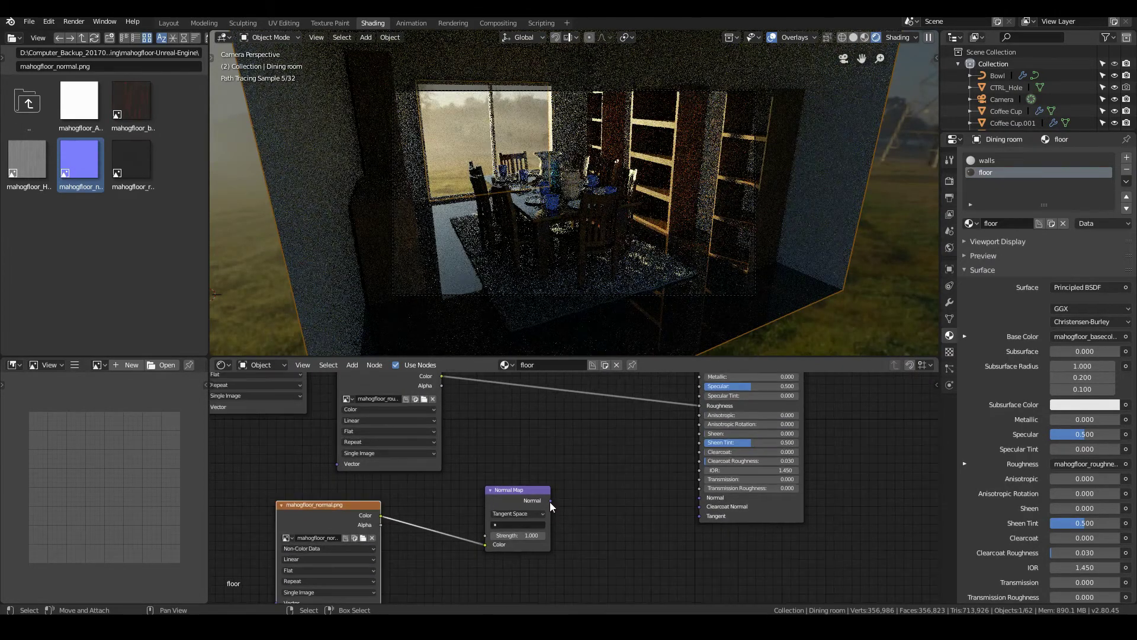
left_click_drag(550, 501, 700, 498)
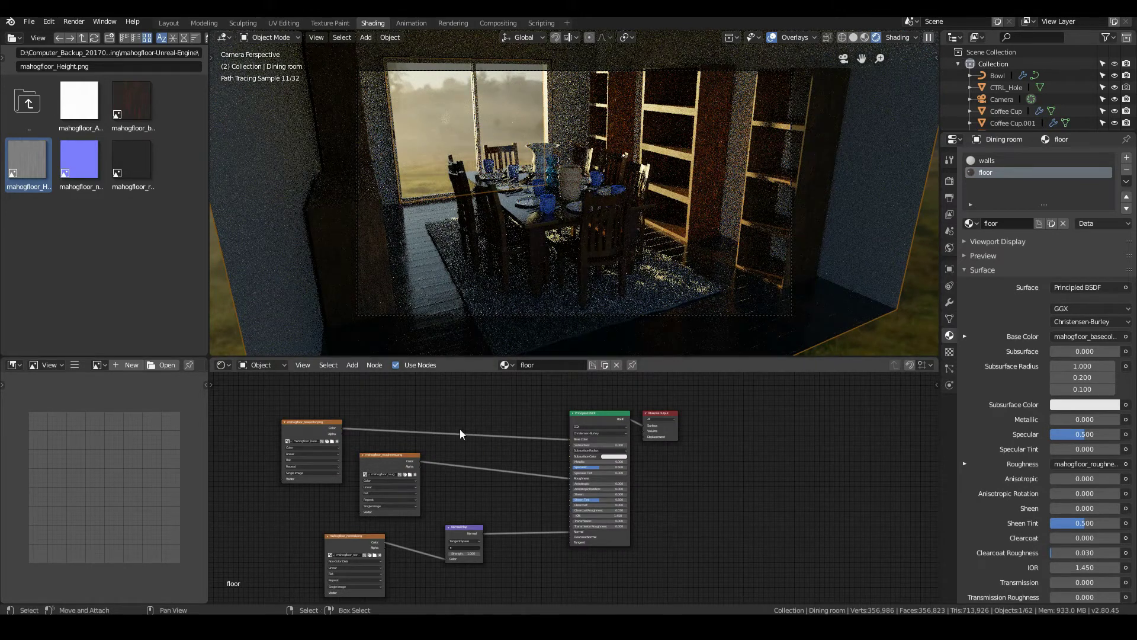
Insert a ColorRamp node between the roughness texture and the Roughness input, and shift its white stop inward
key("shift+a")
mouse_move(460, 429)
mouse_move(421, 442)
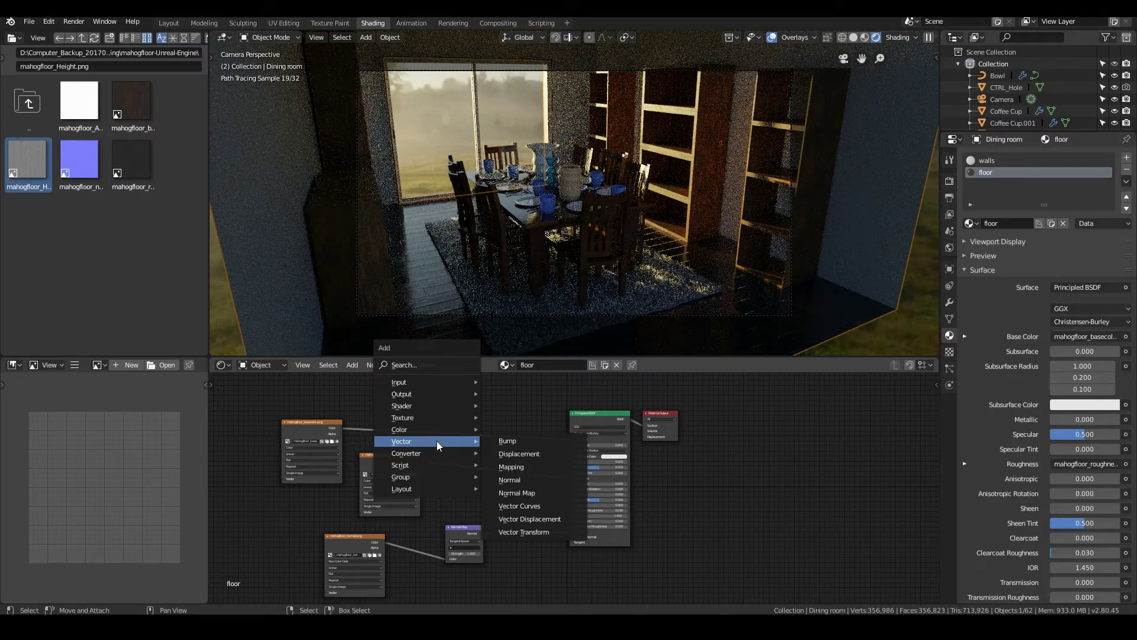
left_click(510, 322)
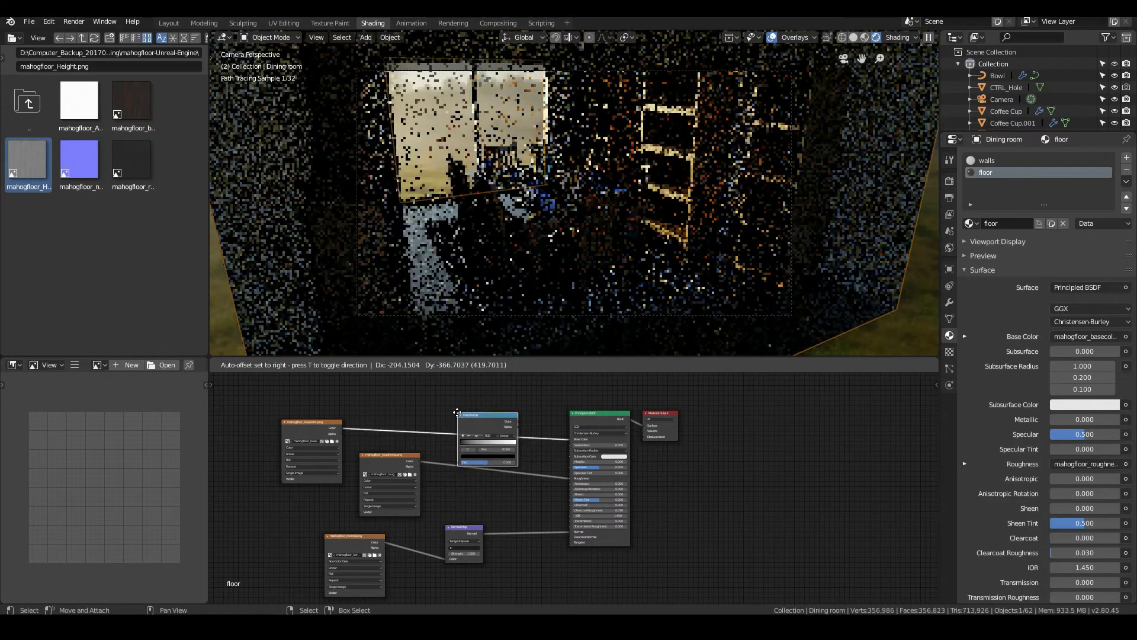
left_click(507, 479)
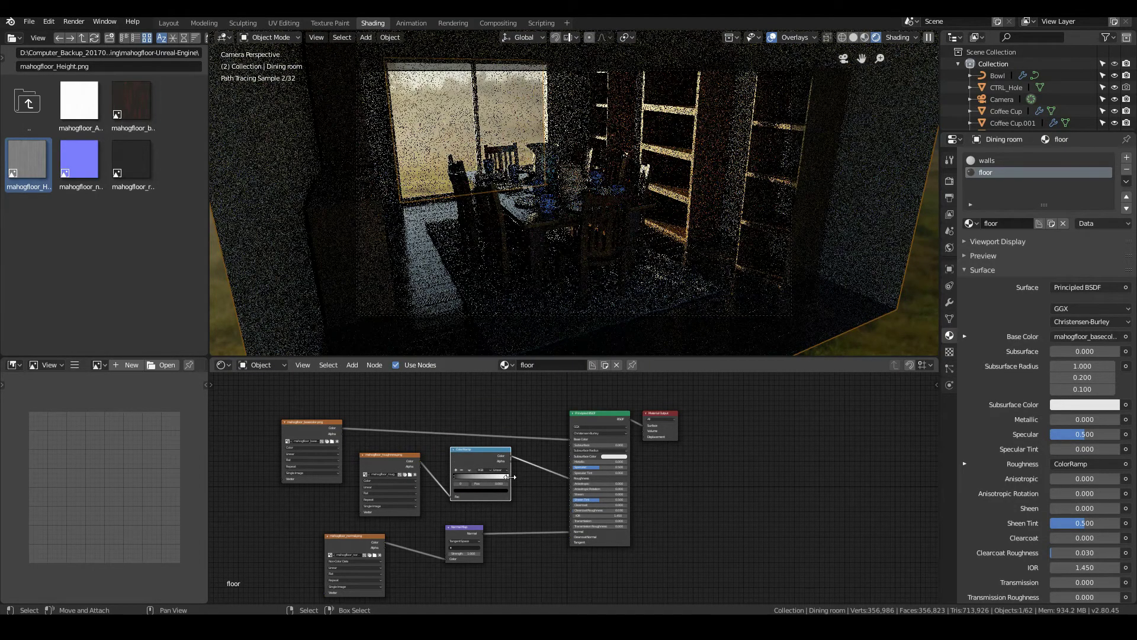
left_click_drag(507, 476, 496, 482)
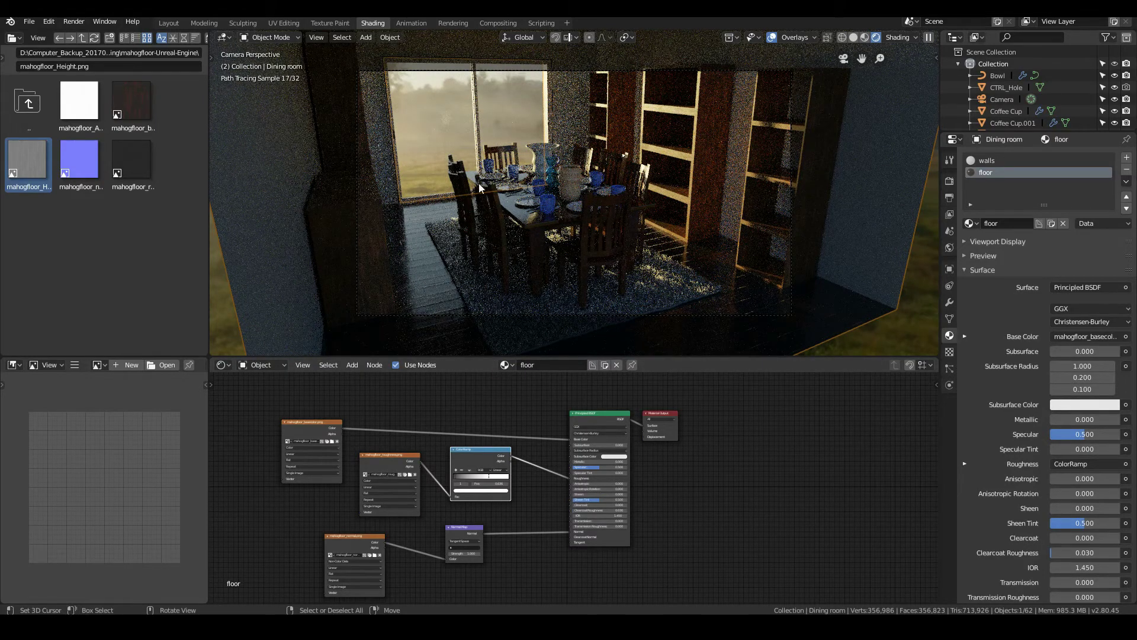
Rotate the floor faces' UVs by 90 degrees in the UV Editing workspace and return to the Shading workspace
left_click(279, 23)
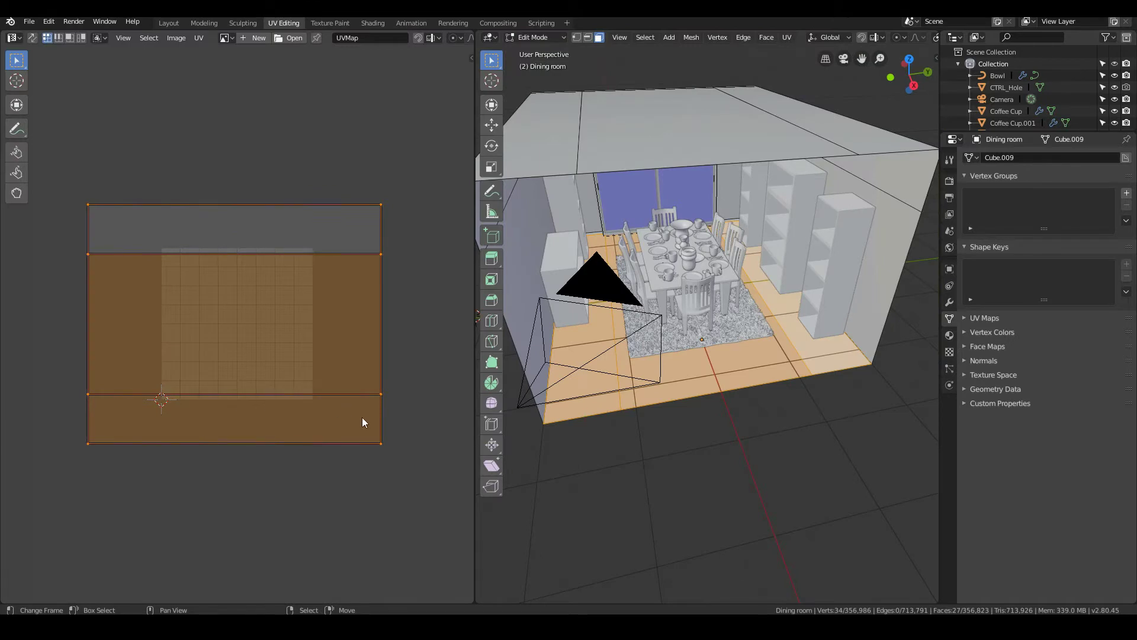
key("r")
key("9")
key("0")
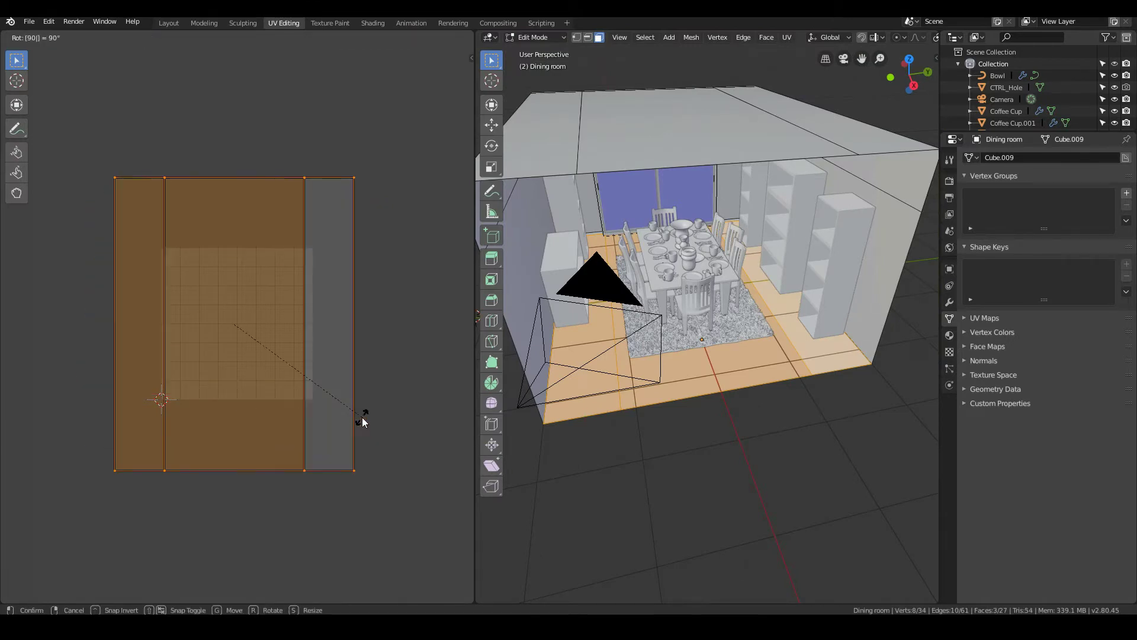
key("Return")
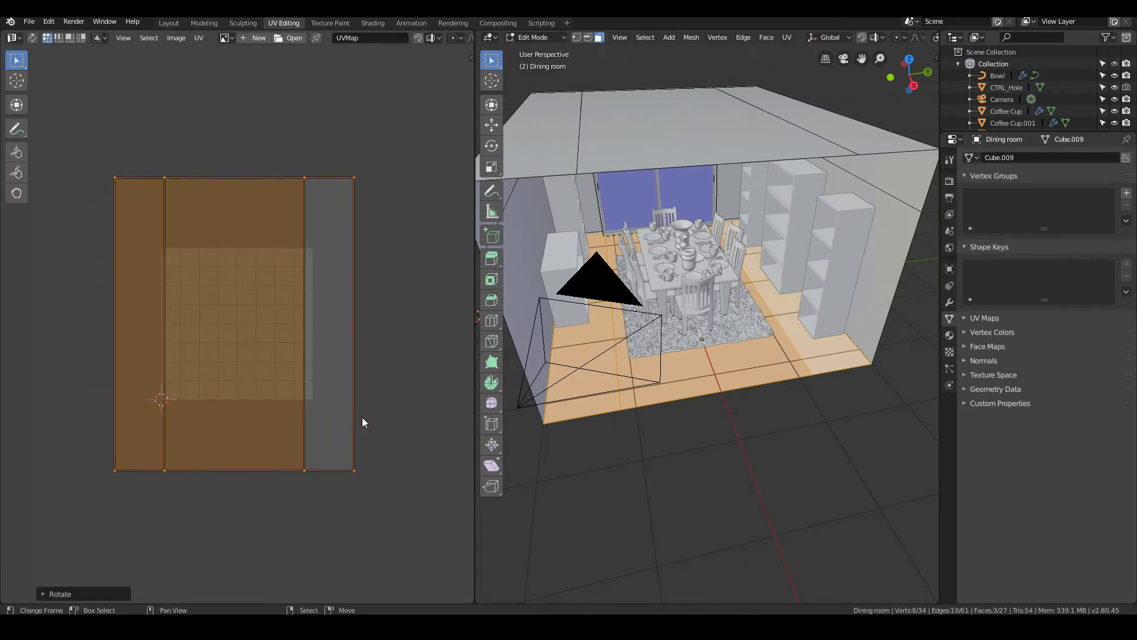
key("Tab")
left_click(373, 22)
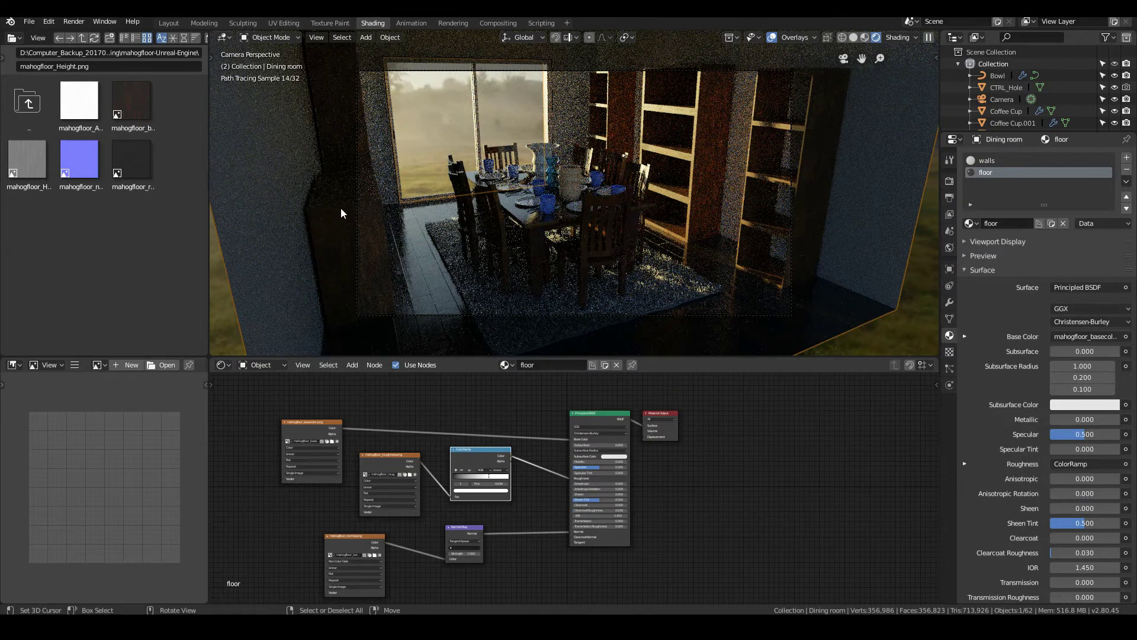
Scale the floor faces' UVs up by about 1.6 and return to the Shading workspace
left_click(282, 22)
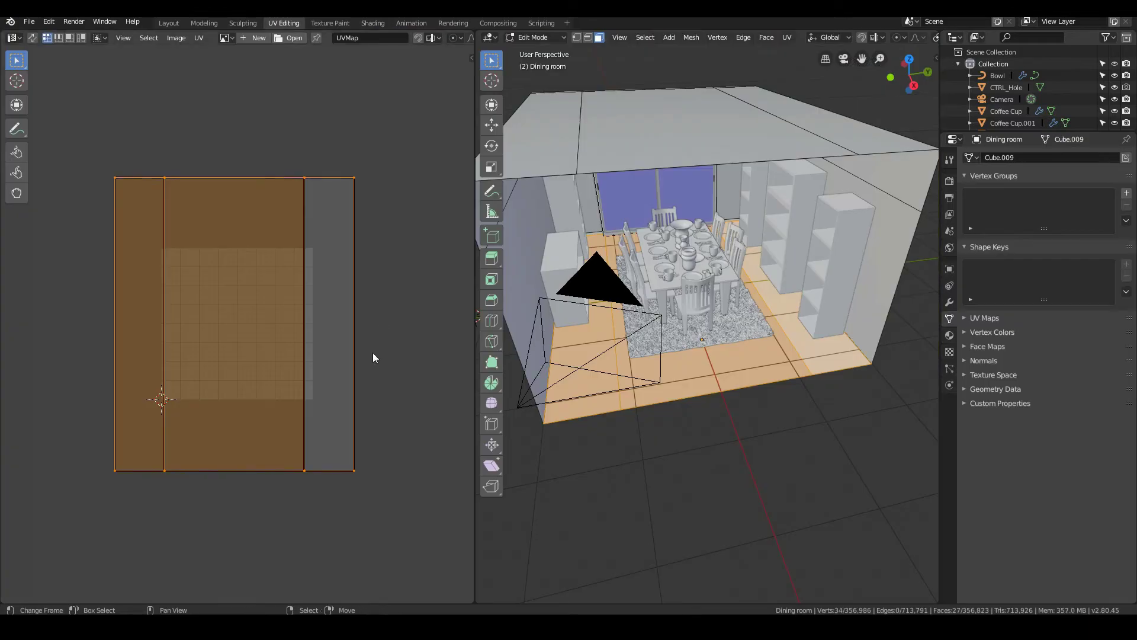
key("s")
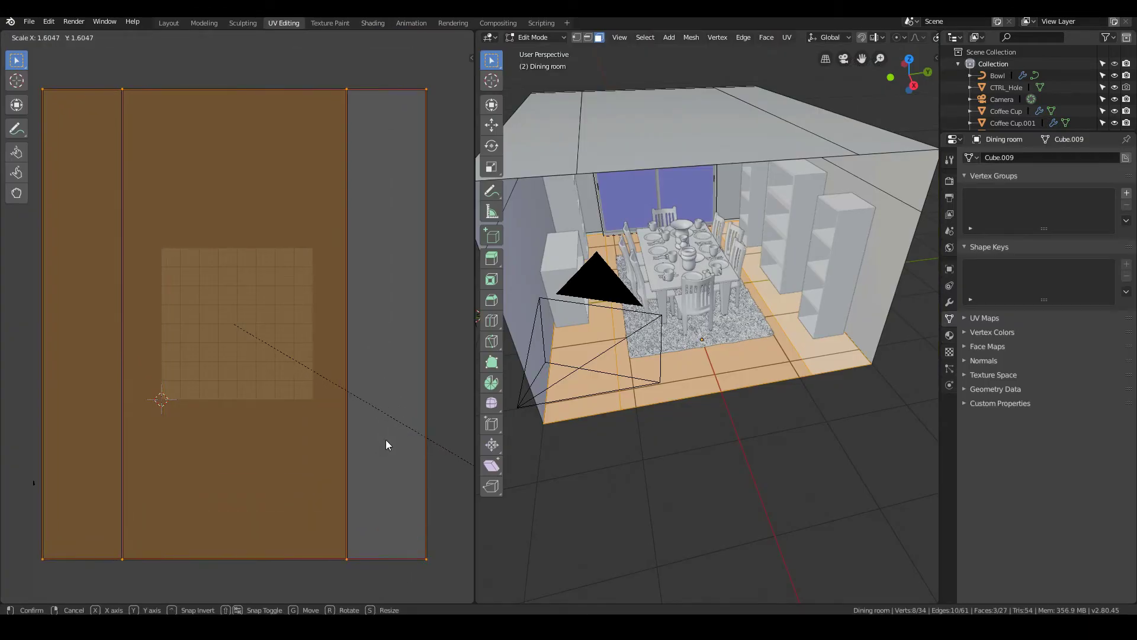
key("Return")
key("Tab")
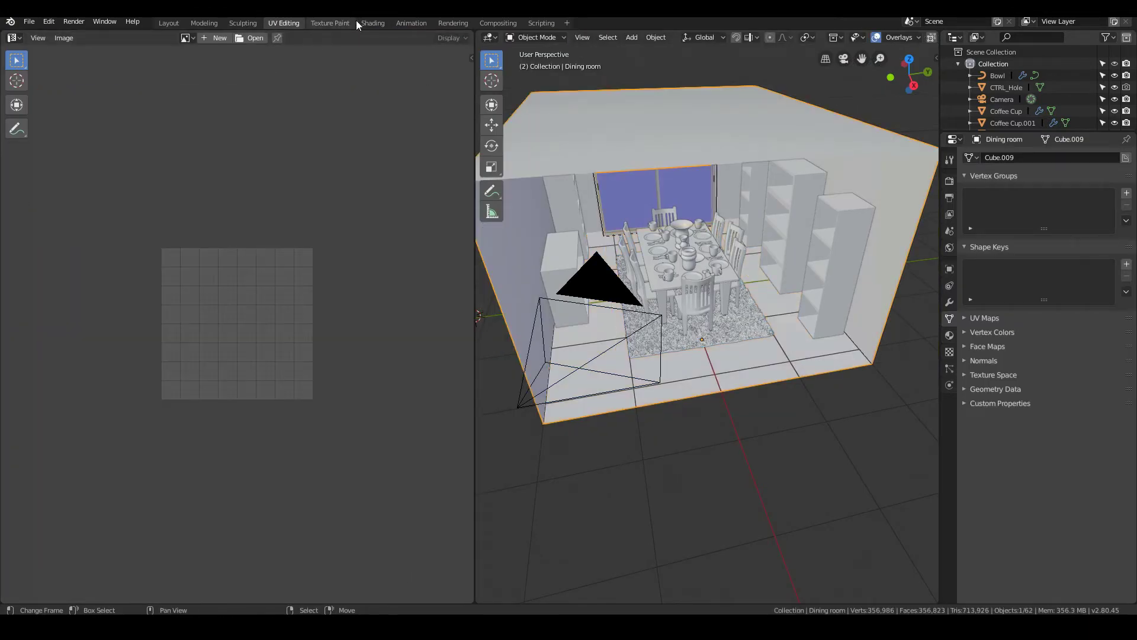
left_click(371, 22)
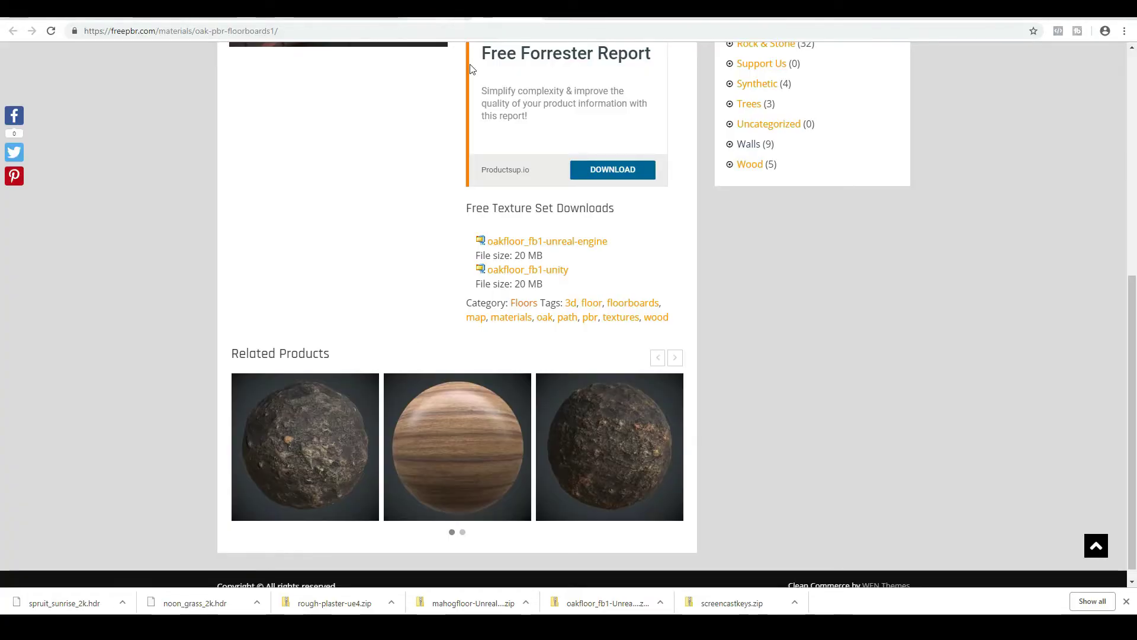
Switch to the browser and look over the Rough Plaster PBR Material page with its texture set downloads on freepbr.com
left_click(641, 13)
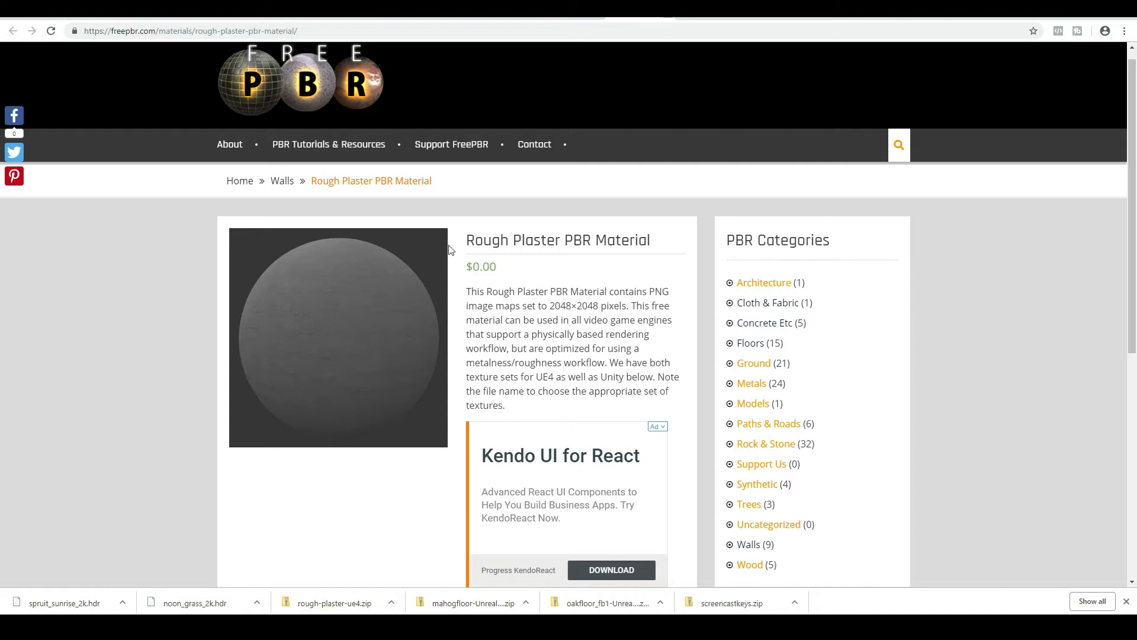
scroll(442, 298, "down", 5)
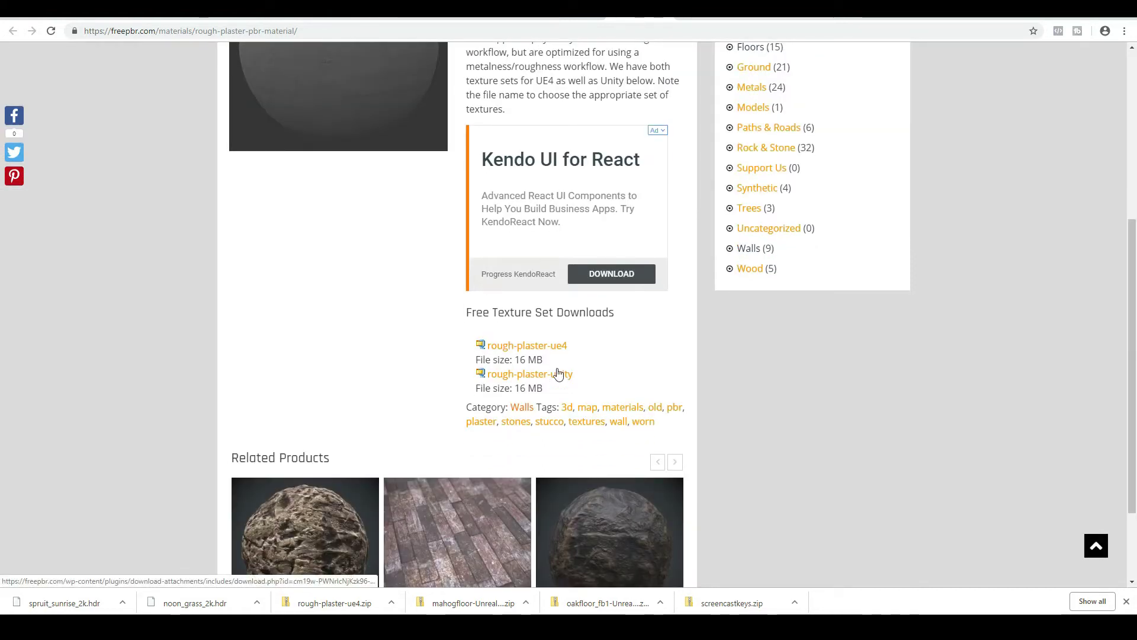
scroll(652, 379, "up", 4)
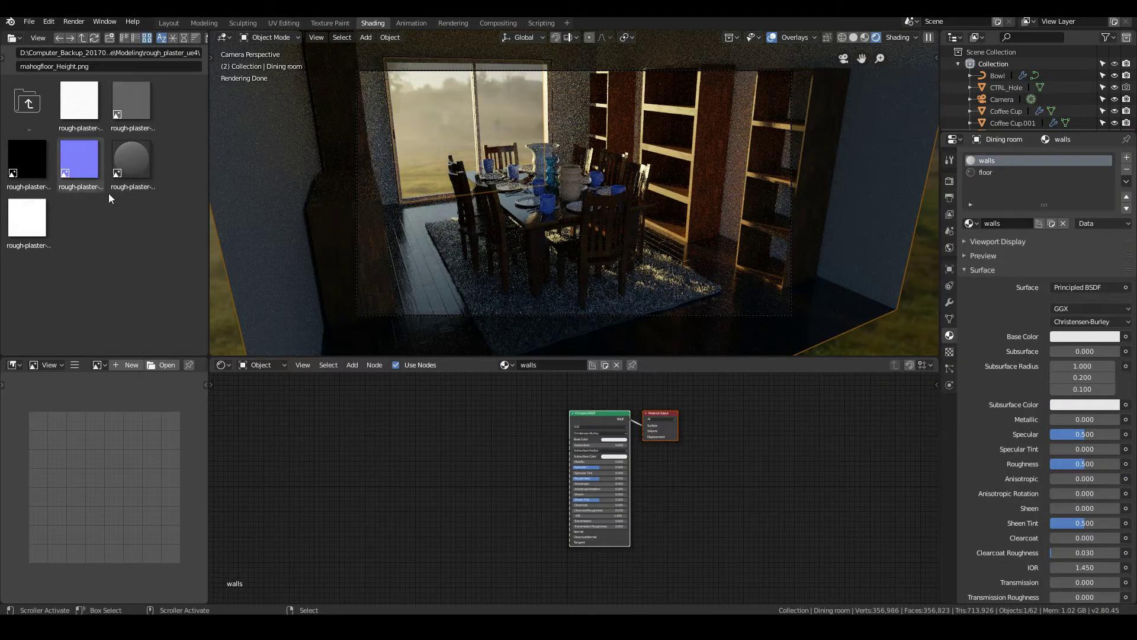
Add rough-plaster-basecolor.png as an image texture node in the walls material
left_click(130, 144)
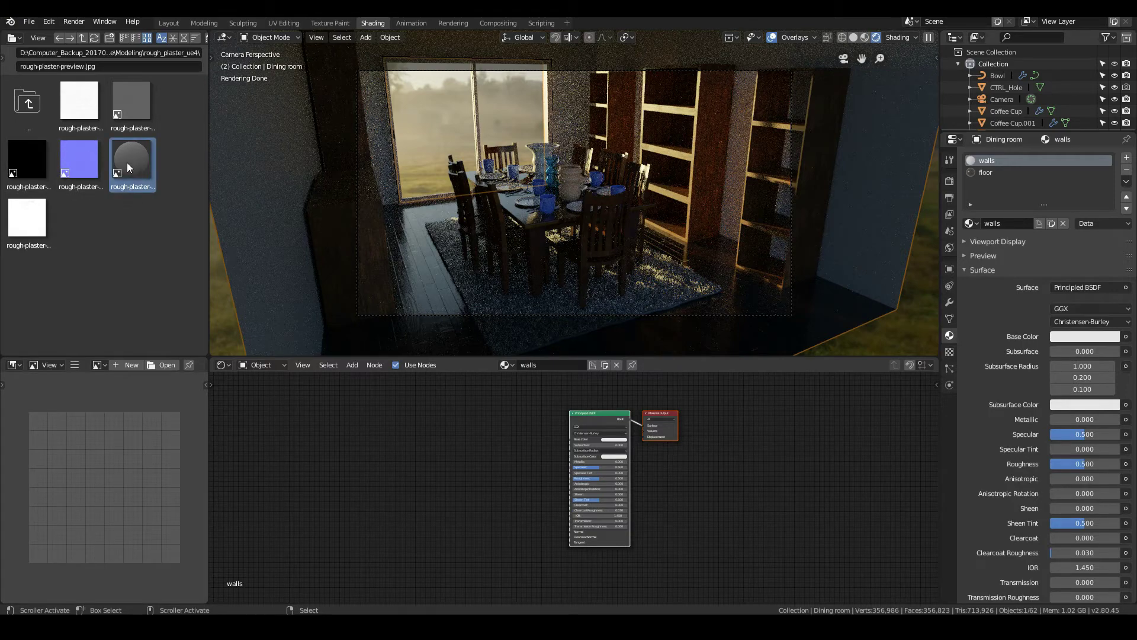
left_click_drag(113, 88, 308, 446)
scroll(307, 446, "up", 1)
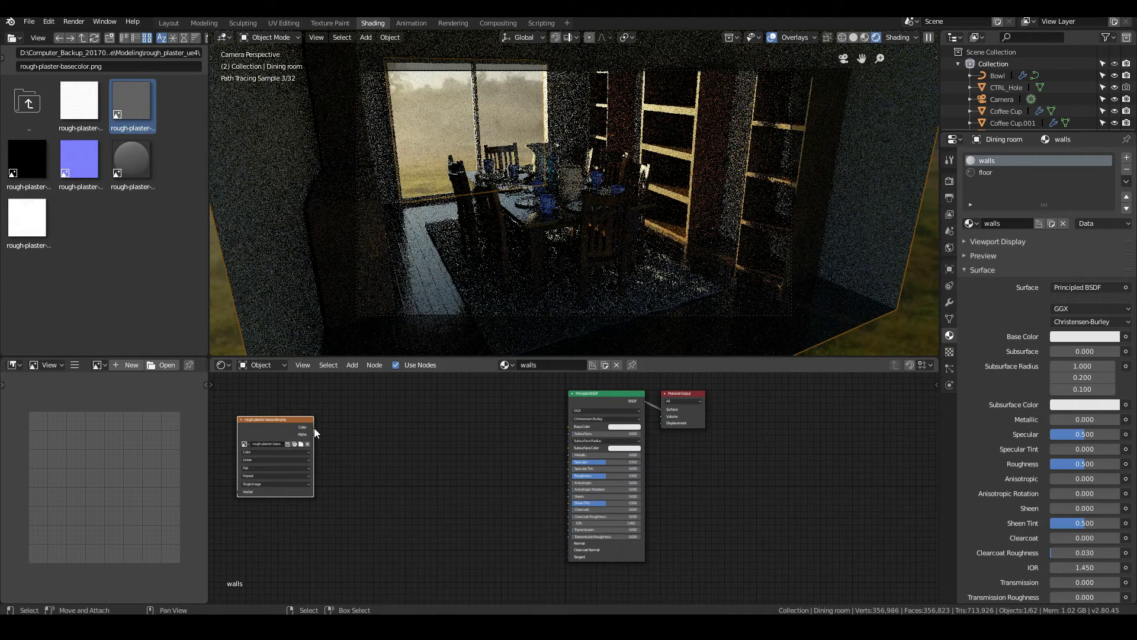
Select the faces of both long side walls of the dining room, including their narrow end strips, in the UV Editing workspace
scroll(548, 257, "down", 4)
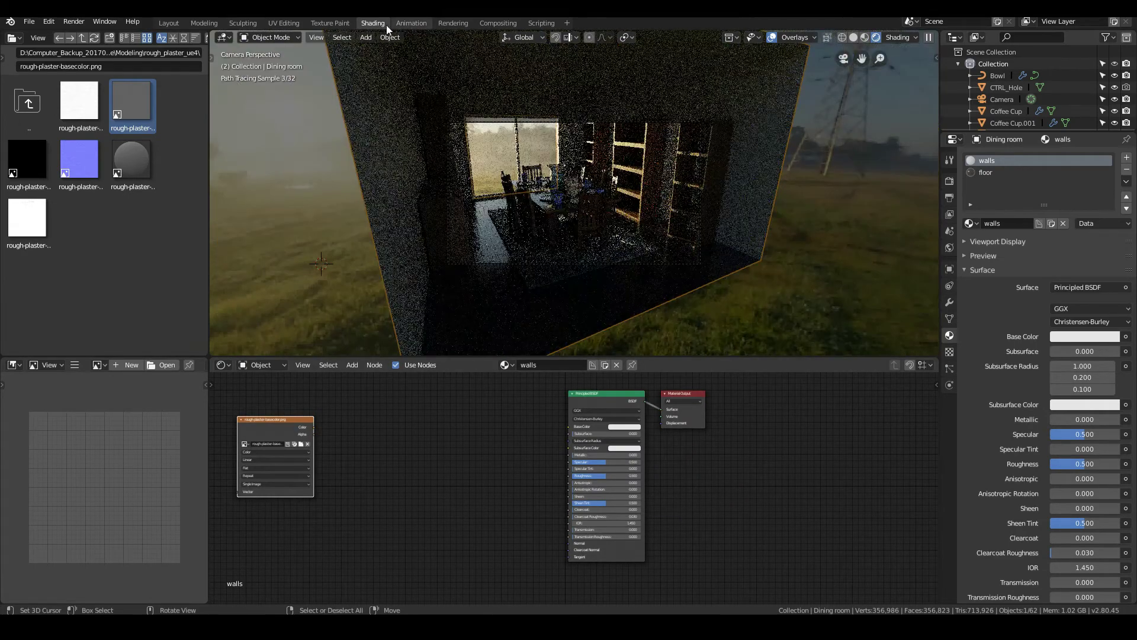
left_click(284, 23)
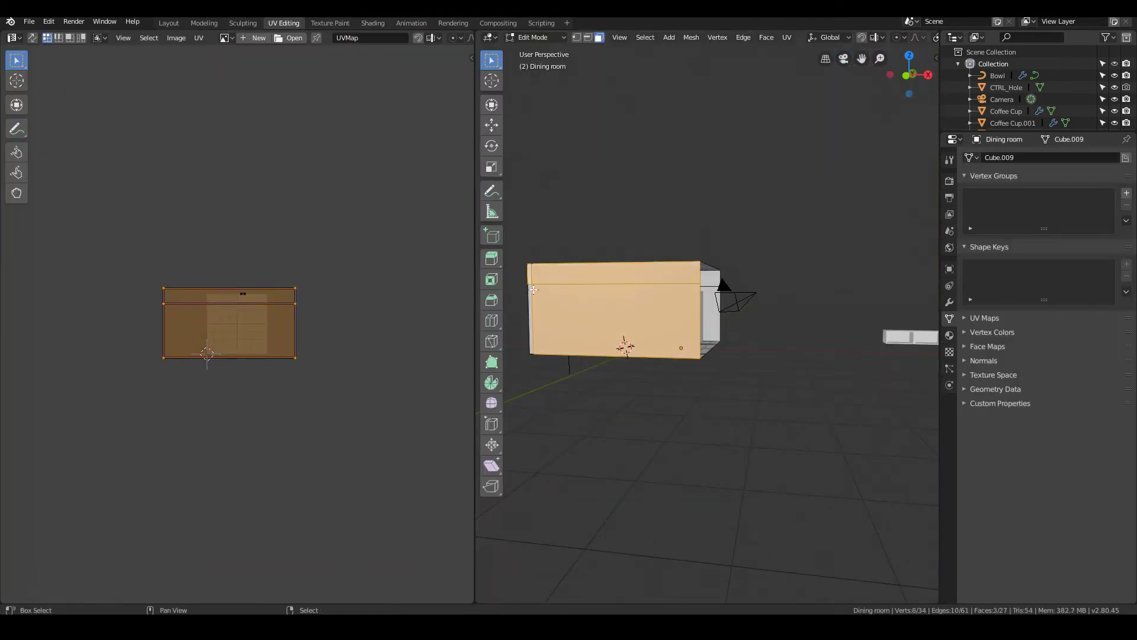
left_click(533, 302, "shift")
left_click(533, 302, "shift")
left_click(532, 303, "shift")
middle_click_drag(705, 309, 642, 316)
left_click(747, 278, "shift")
left_click(751, 309, "shift")
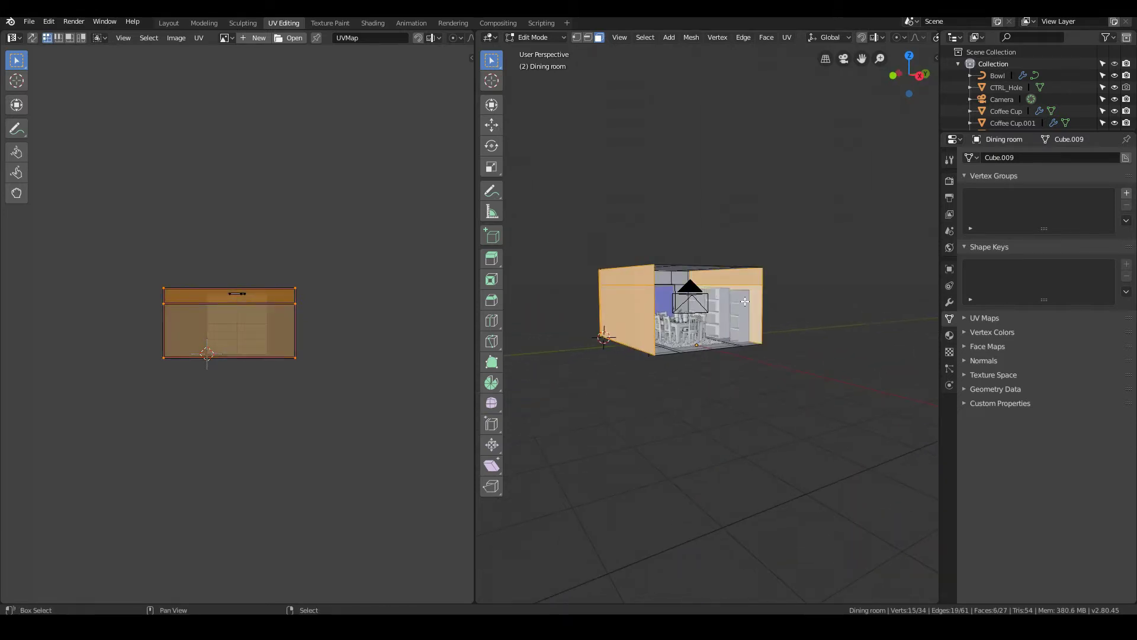
middle_click_drag(754, 313, 923, 283)
left_click(892, 287, "shift")
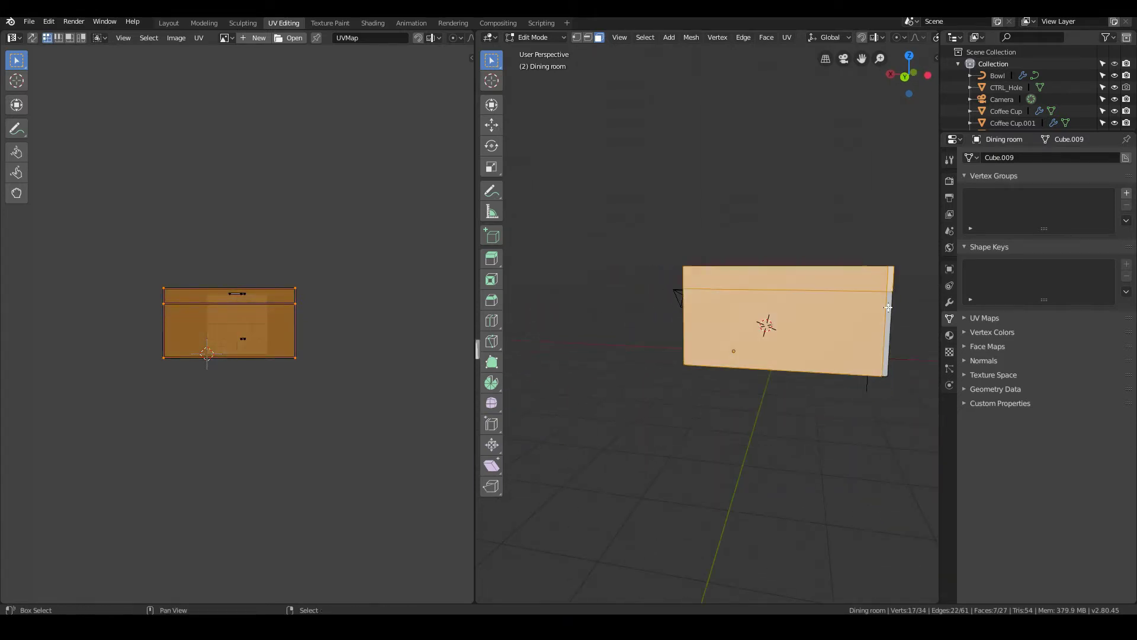
Project the selected side wall faces' UVs from the front view and scale them up
key("KP_1")
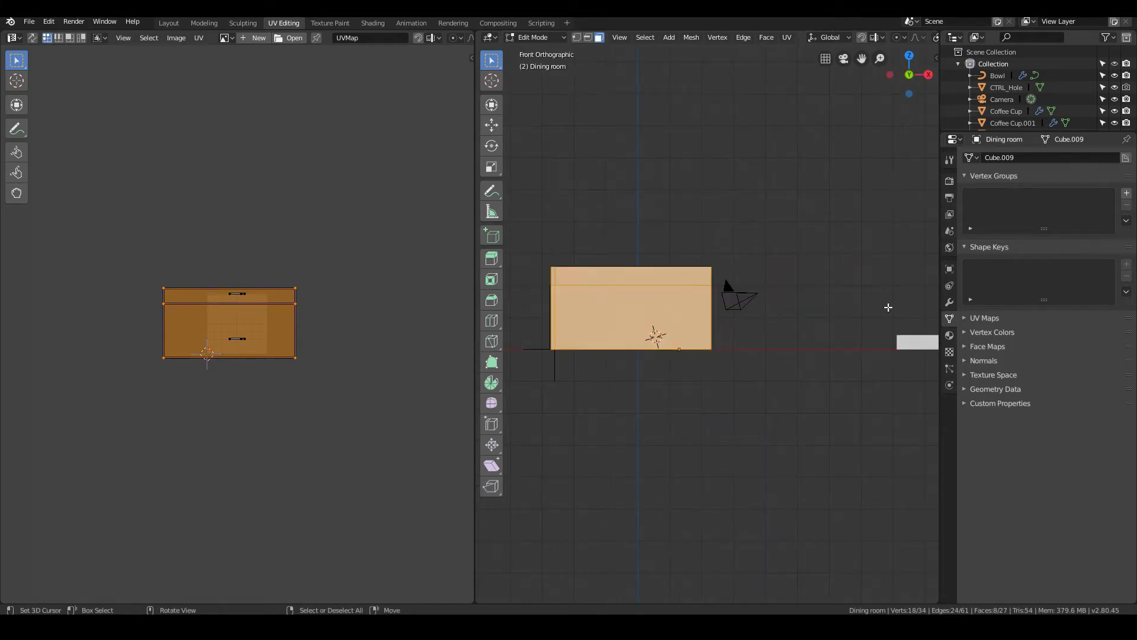
key("u")
left_click(889, 303)
key("s")
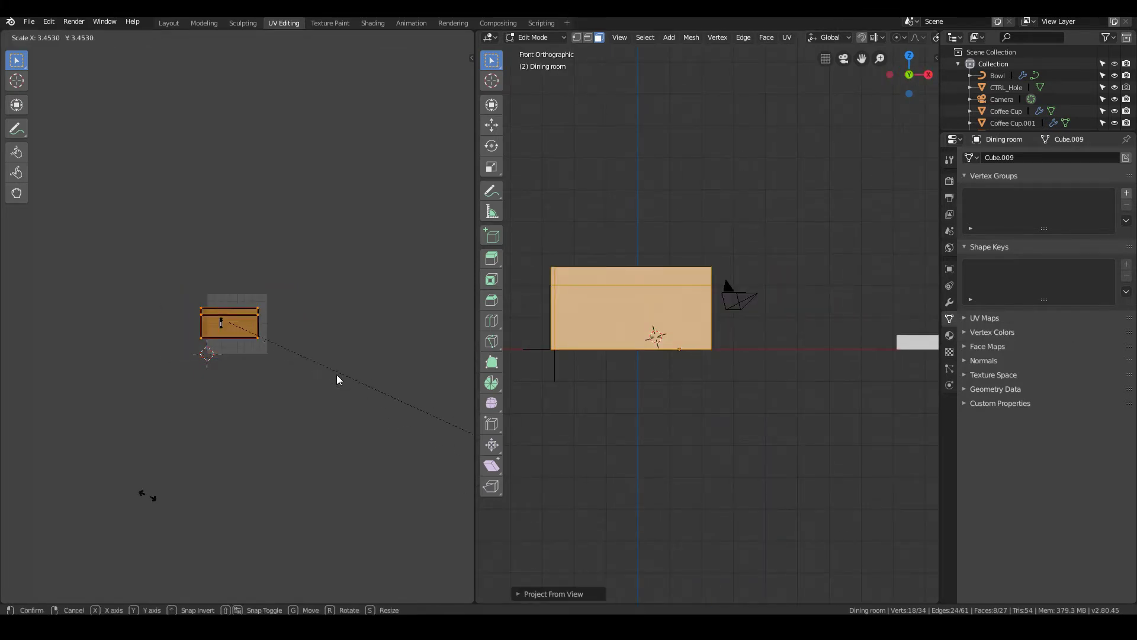
left_click(306, 125)
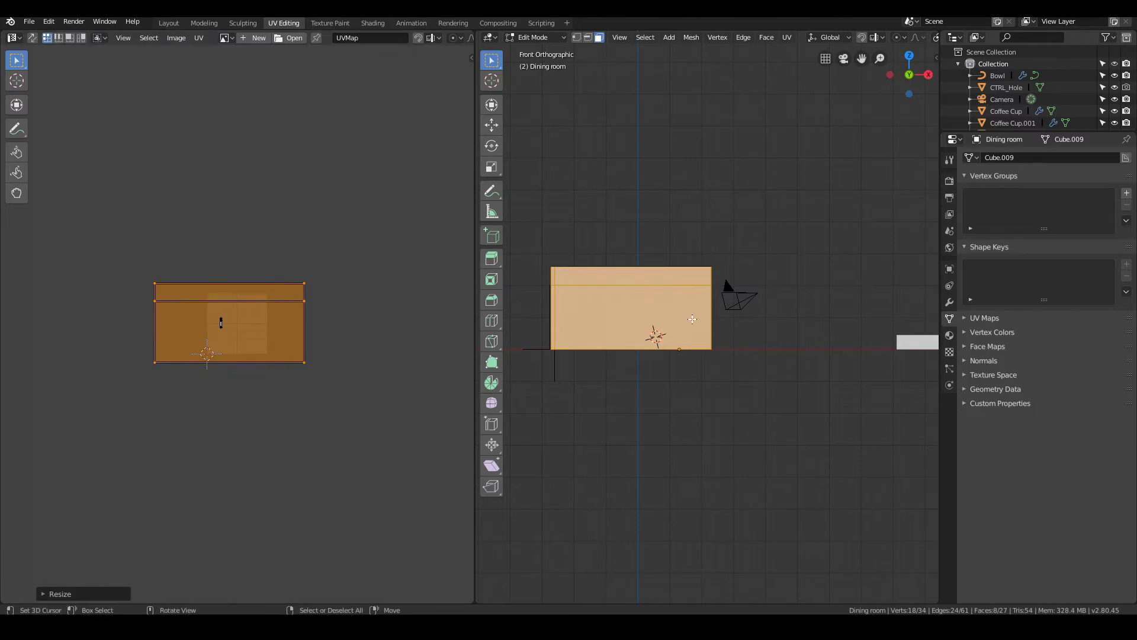
Rescale the full projected side wall UV layout, including the narrow end strips, to extend past the texture square
middle_click_drag(560, 403, 637, 409, "shift")
scroll(594, 375, "up", 3)
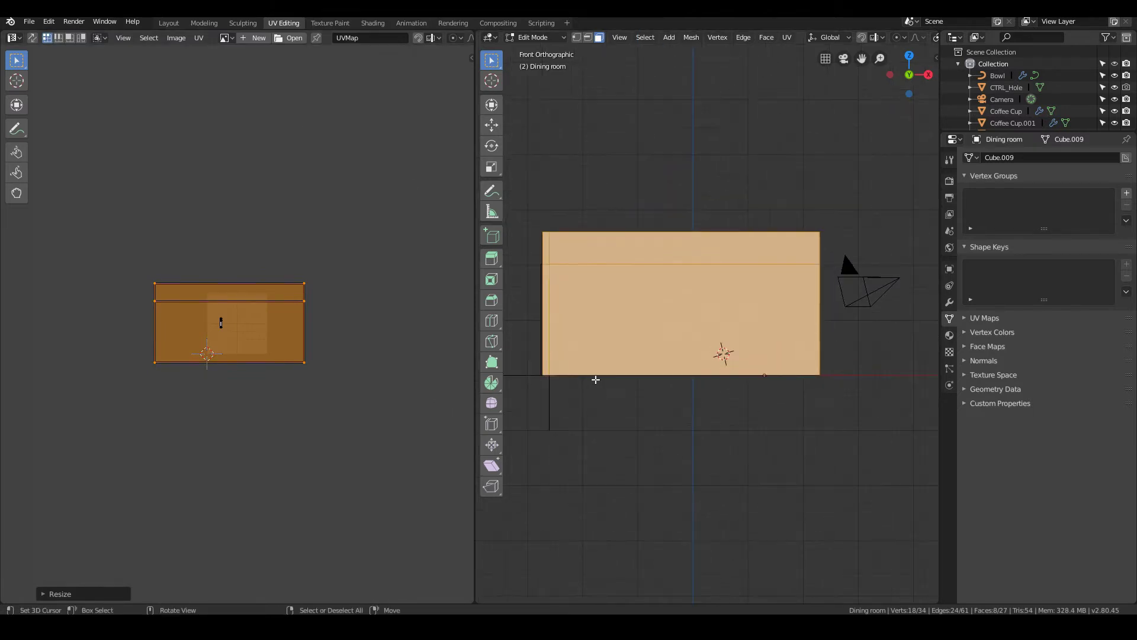
middle_click_drag(594, 375, 694, 387)
scroll(76, 382, "up", 4)
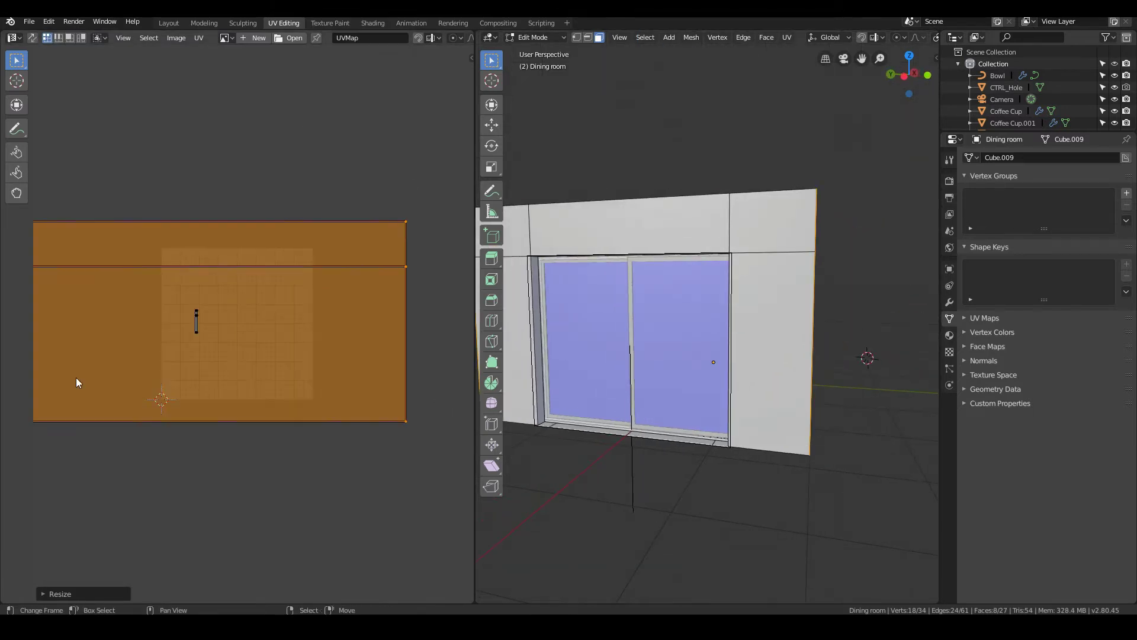
scroll(76, 382, "down", 3)
scroll(76, 382, "up", 4)
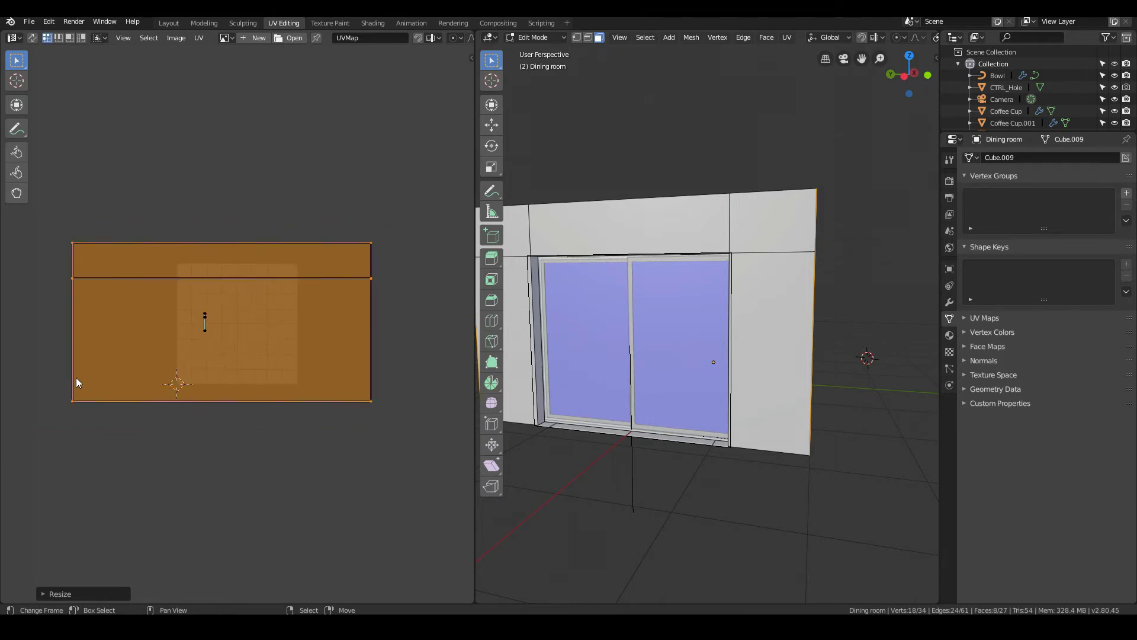
scroll(76, 382, "down", 8)
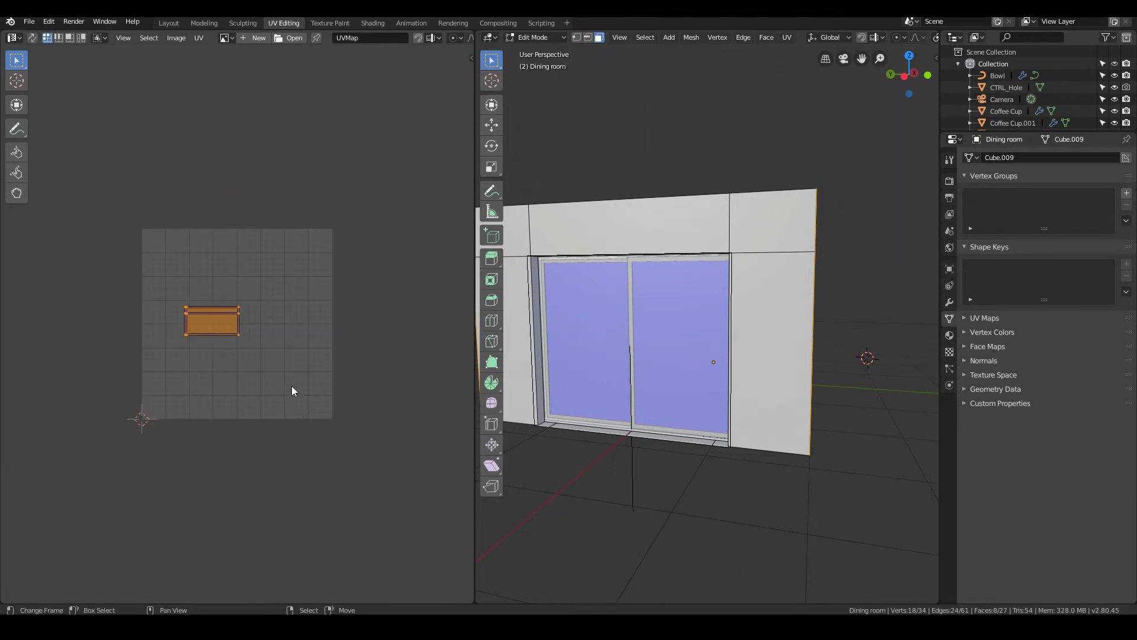
scroll(291, 385, "down", 5)
key("s")
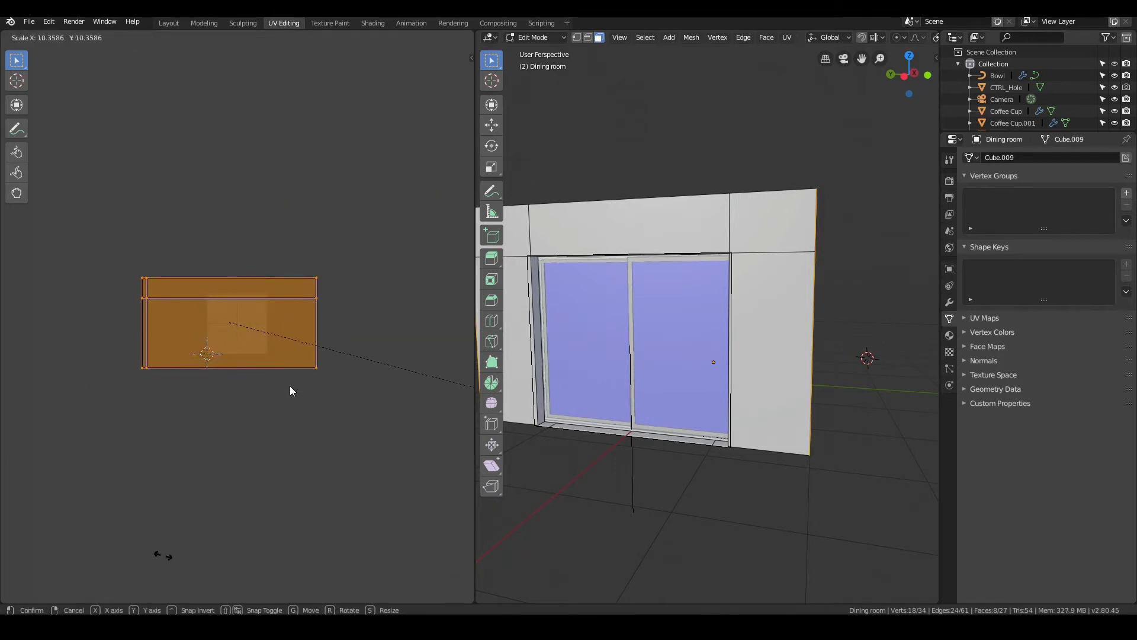
left_click(164, 559)
key("s")
left_click(386, 482)
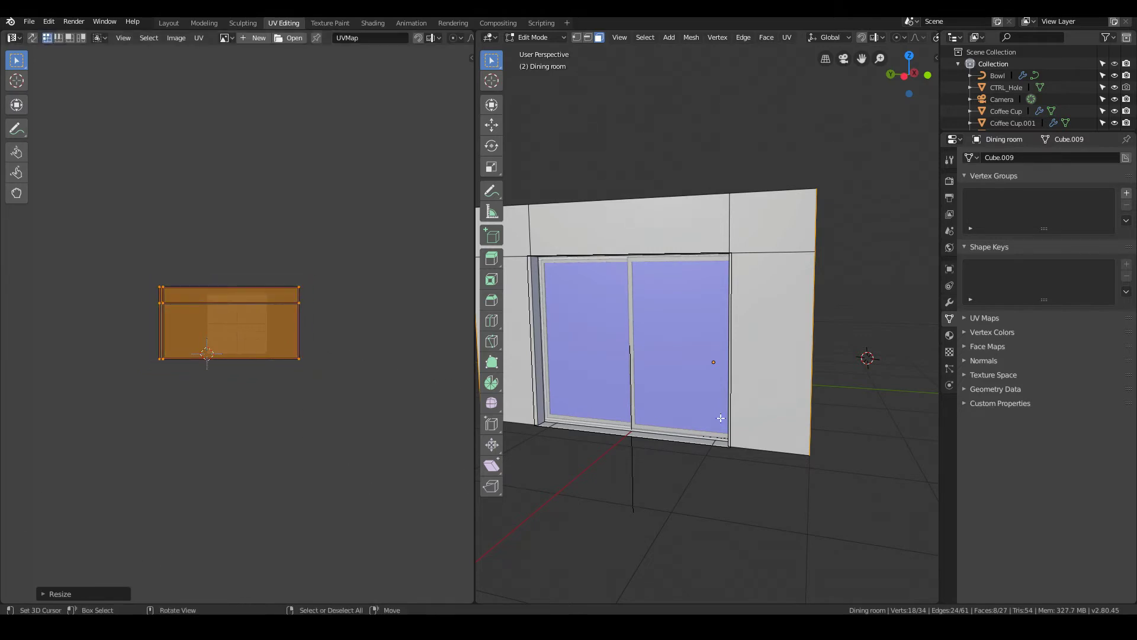
Select the three ceiling faces of the dining room together with the three narrow strips along the window end
middle_click_drag(720, 417, 812, 405)
scroll(812, 405, "down", 4)
middle_click_drag(548, 373, 629, 432)
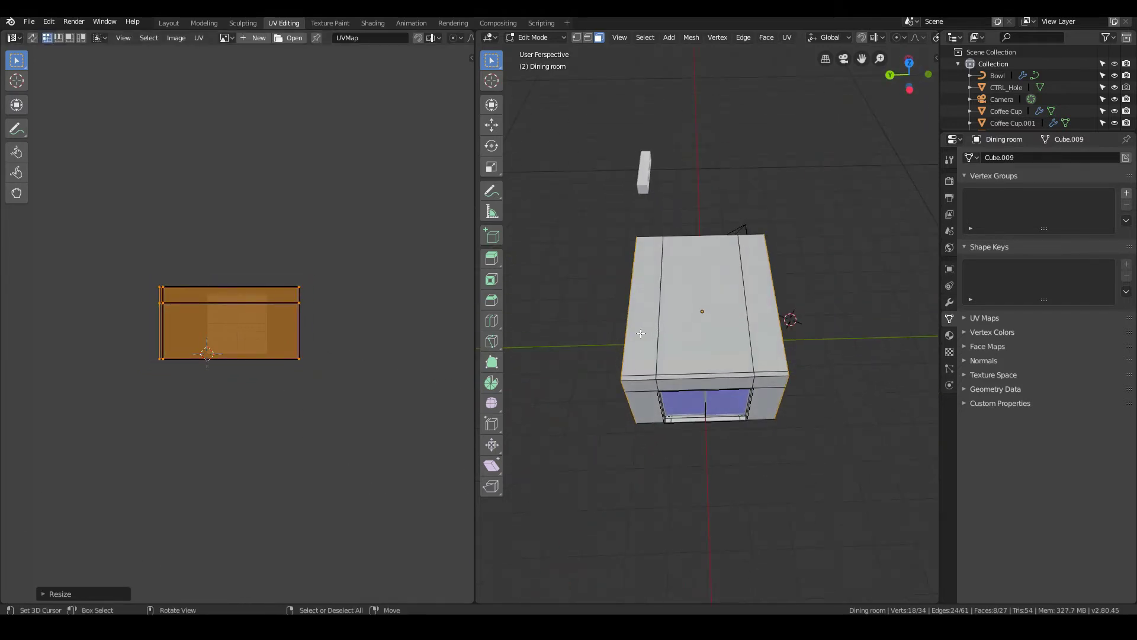
right_click(640, 332)
right_click(702, 330, "shift")
right_click(761, 330, "shift")
scroll(648, 371, "up", 2)
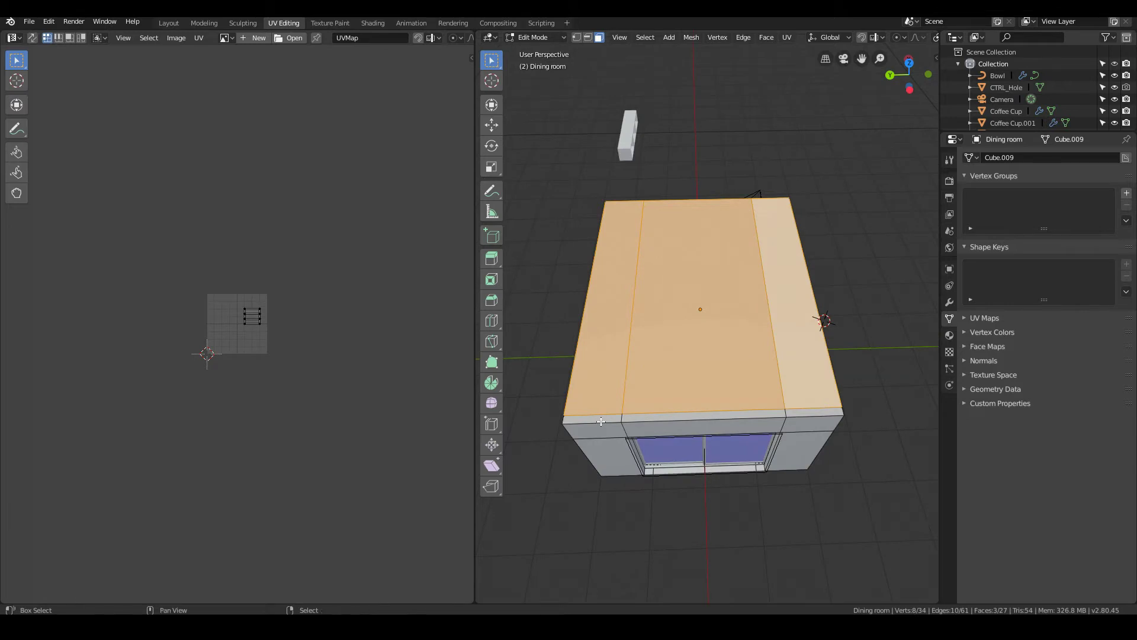
right_click(601, 421, "shift")
right_click(704, 416, "shift")
right_click(817, 411, "shift")
Project the selected ceiling faces' UVs from the top view and scale them up beyond the texture square
key("KP_7")
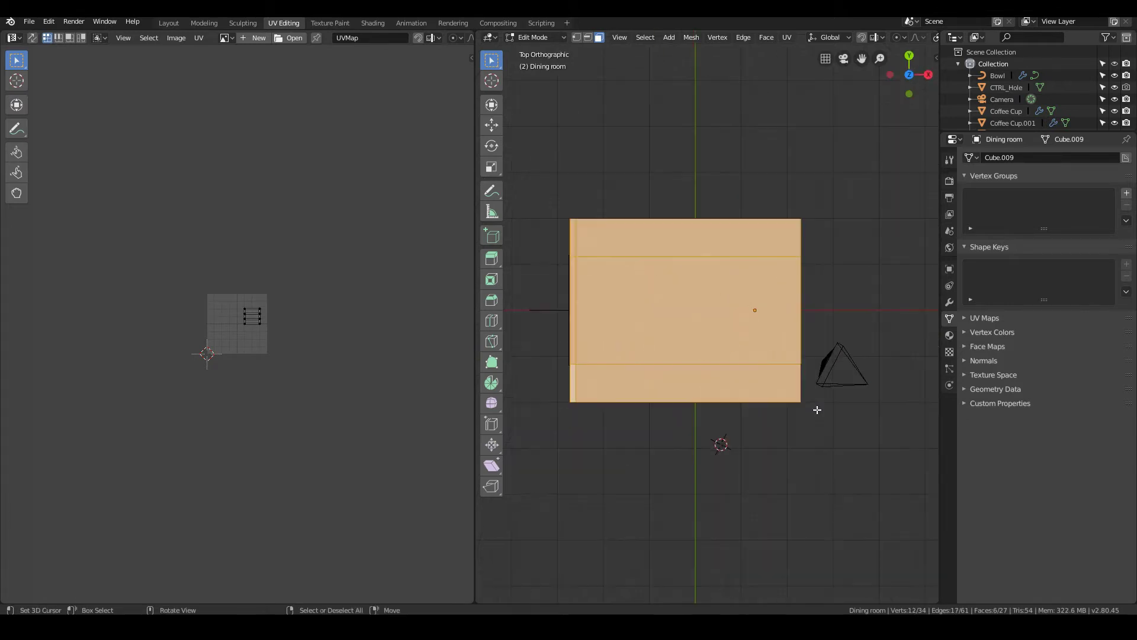
key("u")
left_click(721, 419)
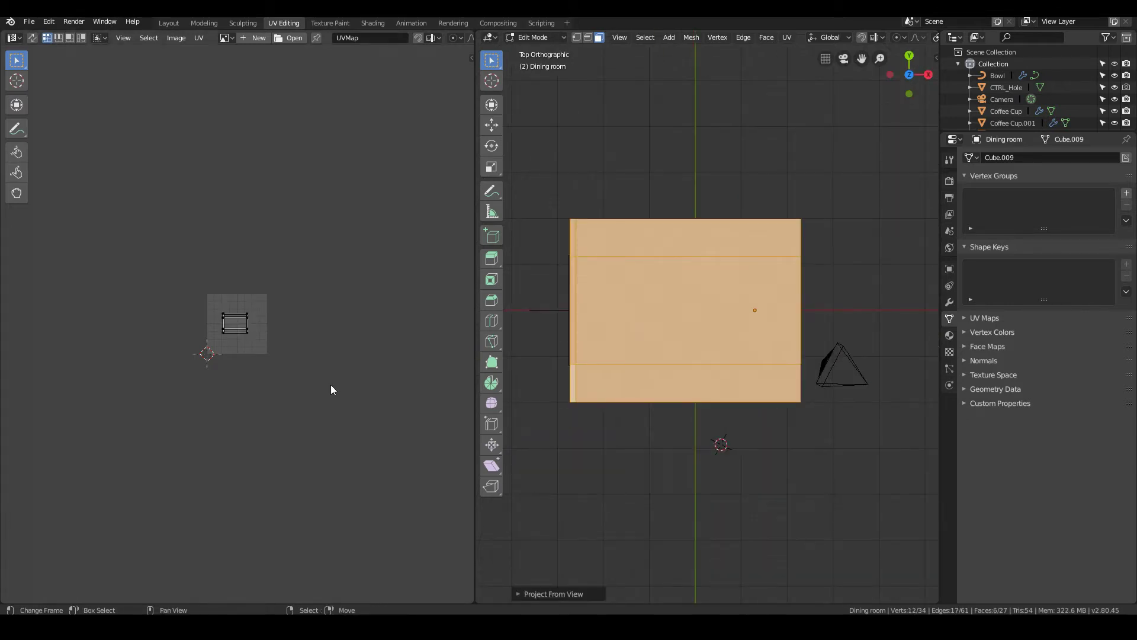
key("a")
key("s")
left_click(261, 485)
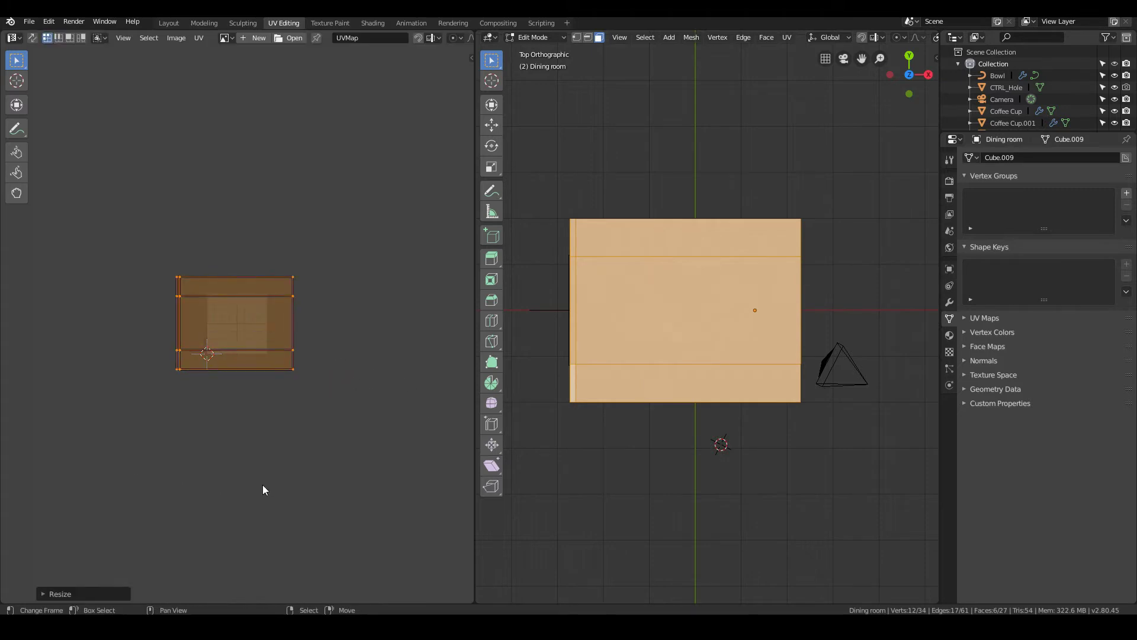
Select the five wall faces around the window: the three above it and the one on each side
middle_click_drag(702, 514, 829, 370)
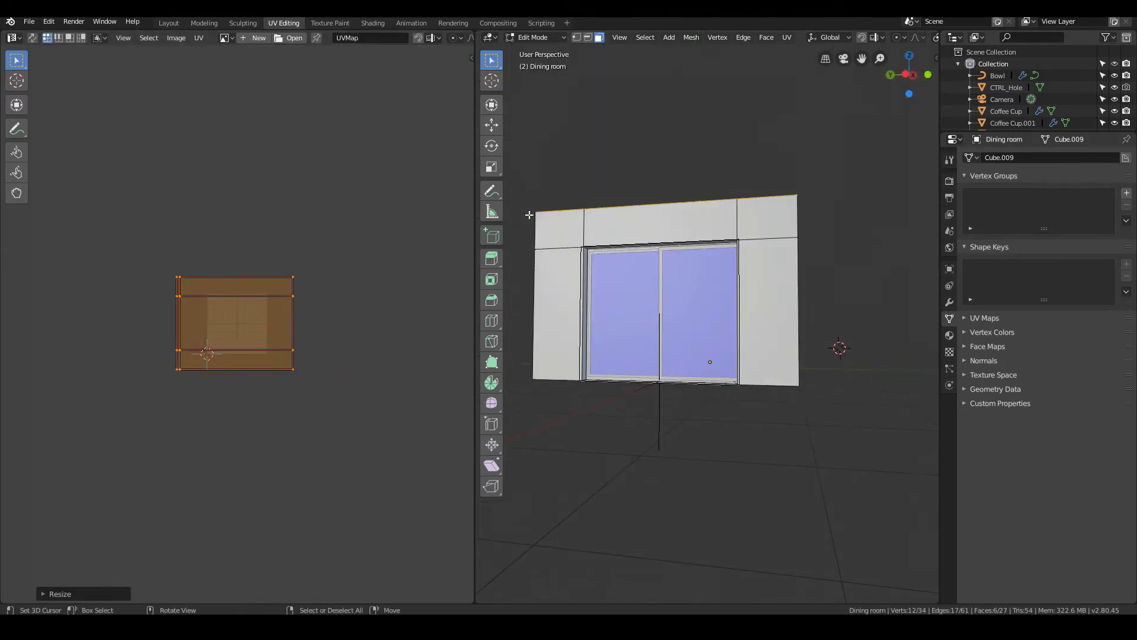
right_click(557, 229)
right_click(658, 228, "shift")
right_click(766, 228, "shift")
right_click(768, 263, "shift")
right_click(547, 299, "shift")
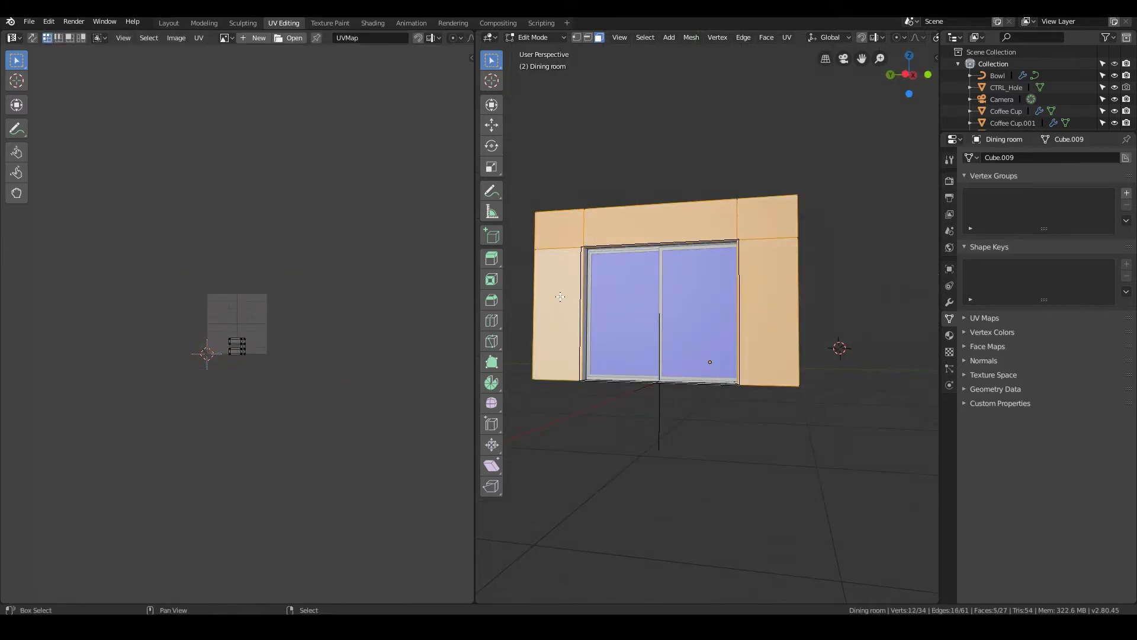
scroll(537, 296, "up", 3)
scroll(534, 295, "down", 2)
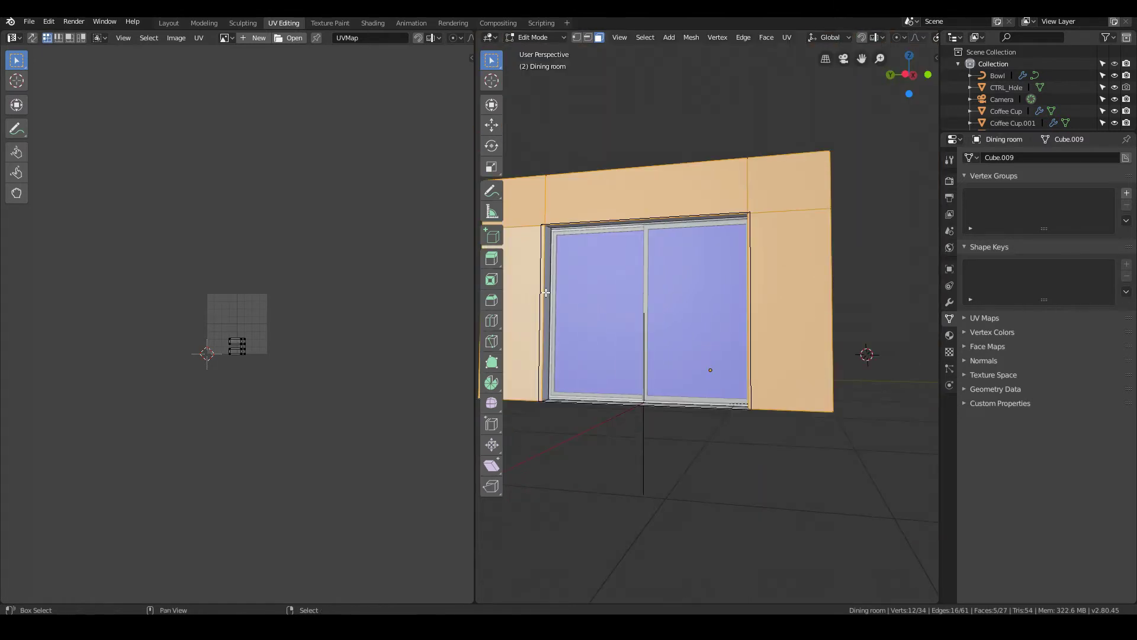
right_click(548, 294, "shift")
key("ctrl+z")
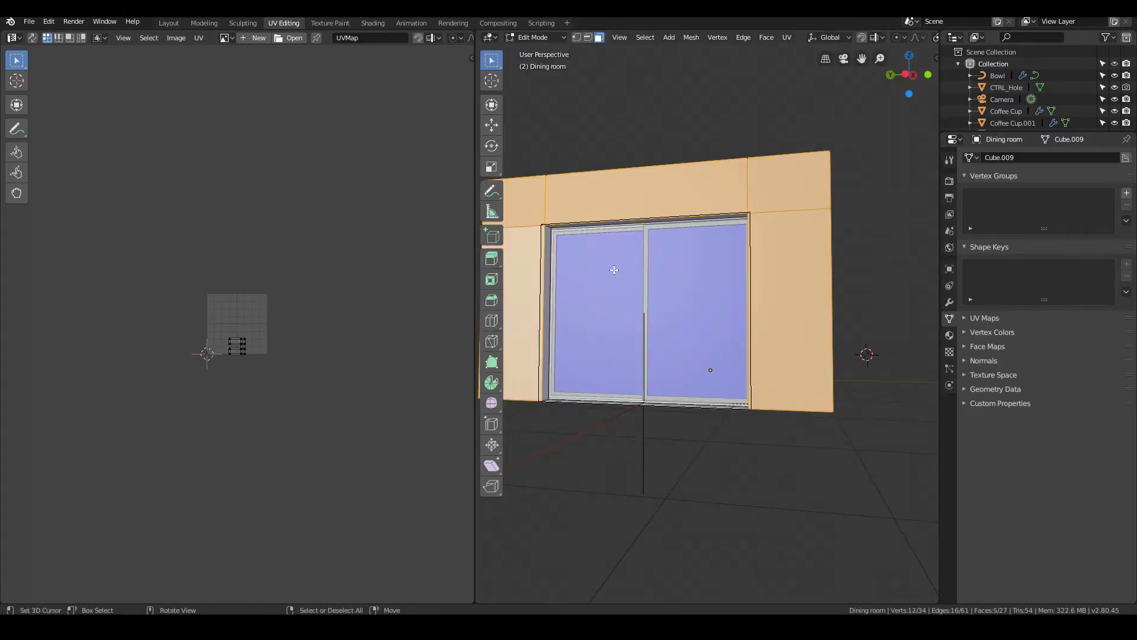
Project the selected window wall faces' UVs from the left view and scale the layout up
key("KP_7")
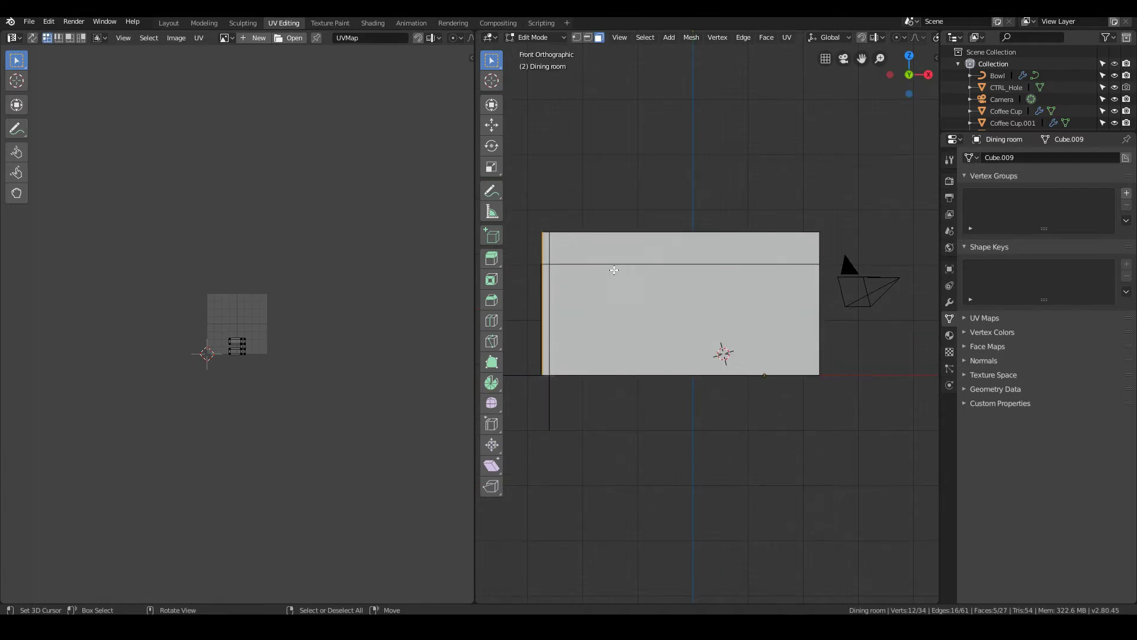
key("ctrl+KP_3")
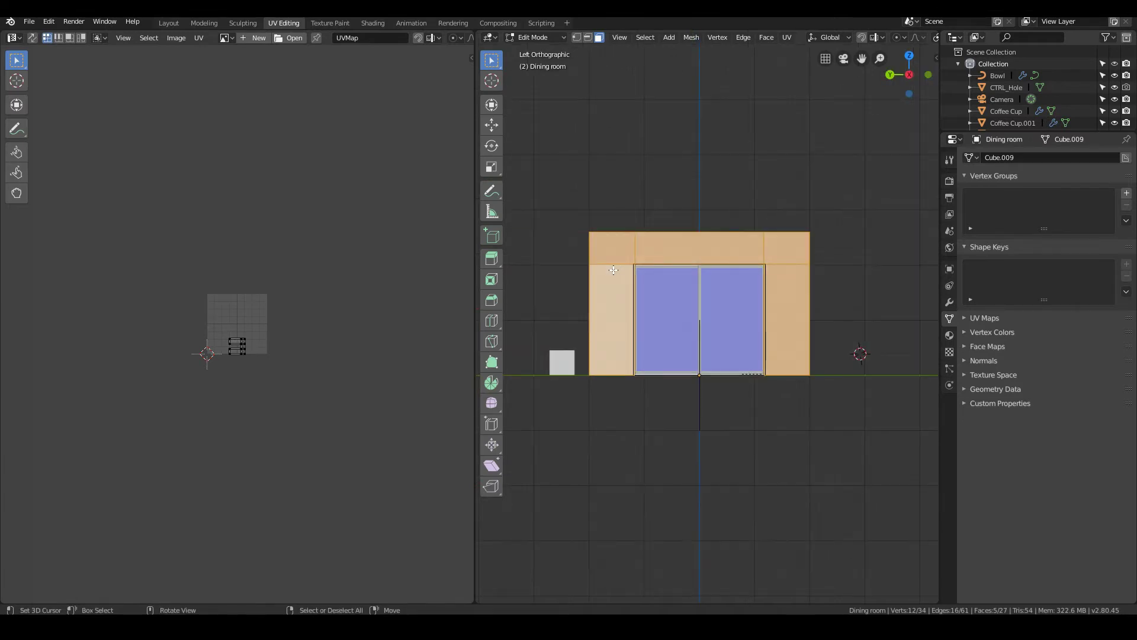
key("u")
left_click(614, 270)
key("a")
key("s")
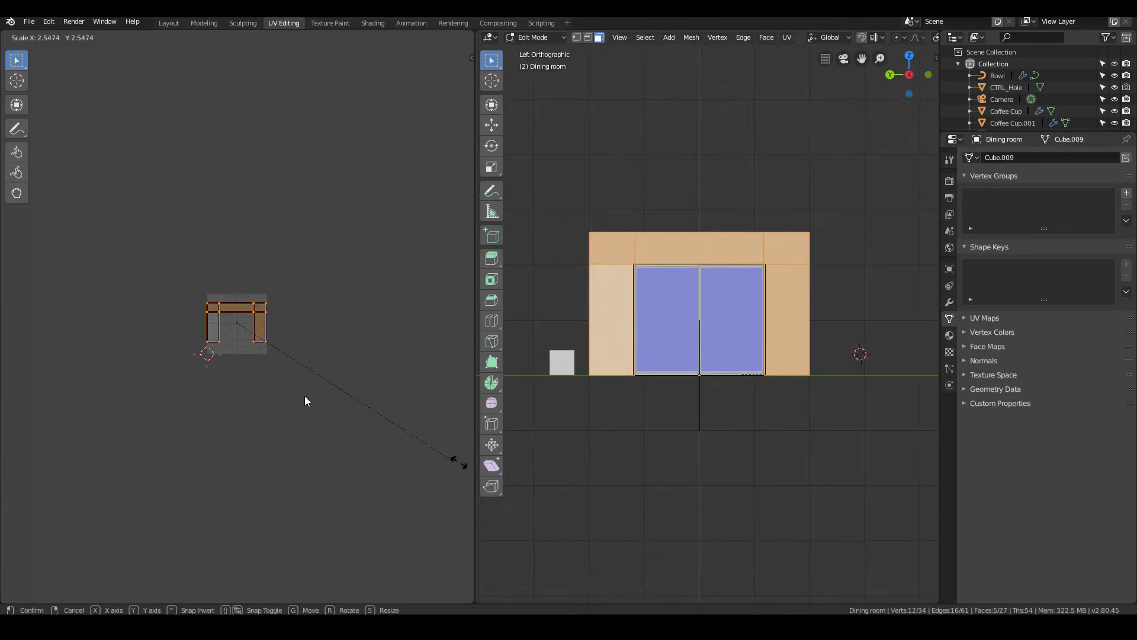
left_click(285, 576)
Leave Edit Mode, return to the Shading workspace and connect the rough-plaster-basecolor.png texture's color to the walls shader's Base Color
middle_click_drag(889, 456, 511, 441)
key("Tab")
mouse_move(684, 393)
middle_mouse_down()
mouse_move(610, 407)
mouse_move(687, 399)
middle_mouse_up()
scroll(614, 405, "up", 5)
scroll(624, 400, "down", 5)
left_click(372, 24)
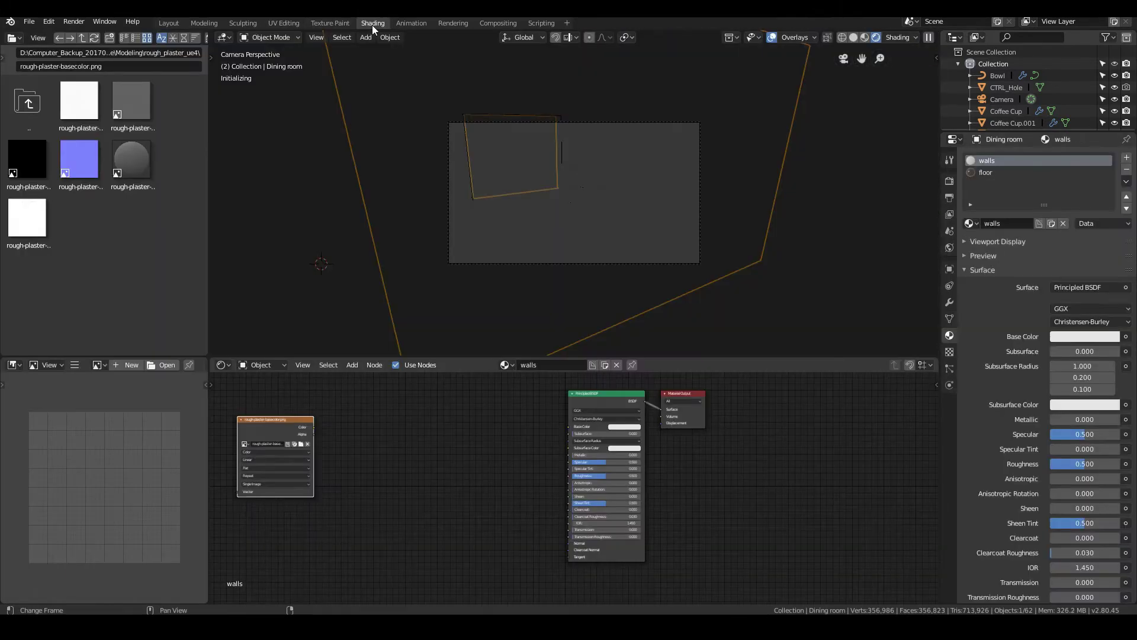
left_click_drag(129, 99, 570, 428)
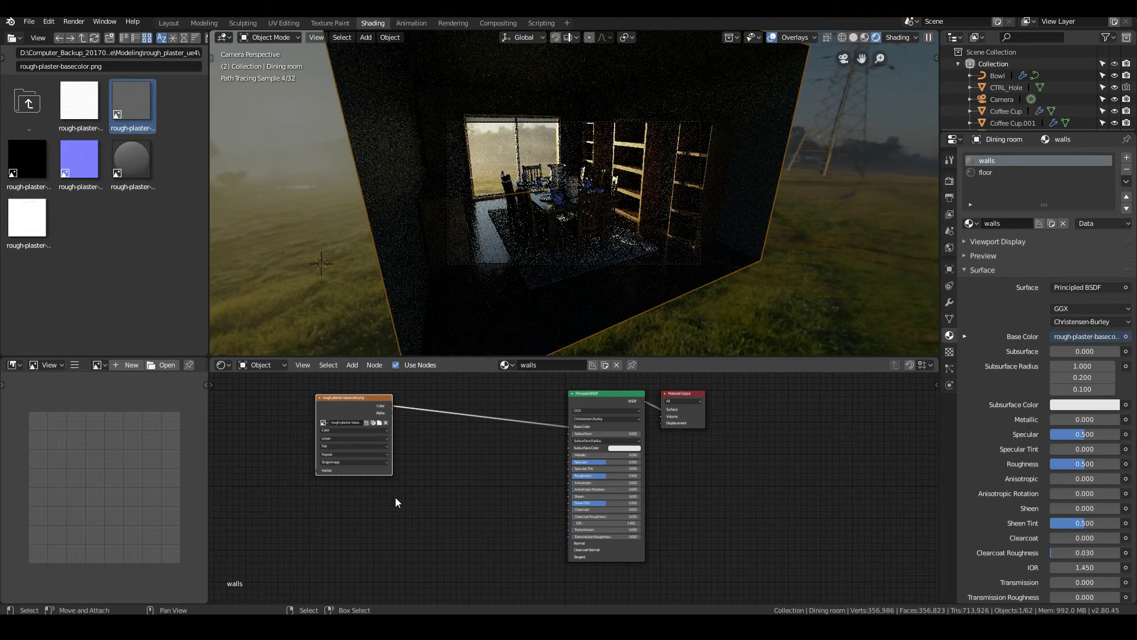
Add rough-plaster-roughness.png to the walls material, connect its color to Roughness and place the node below the base color texture
left_click(46, 165)
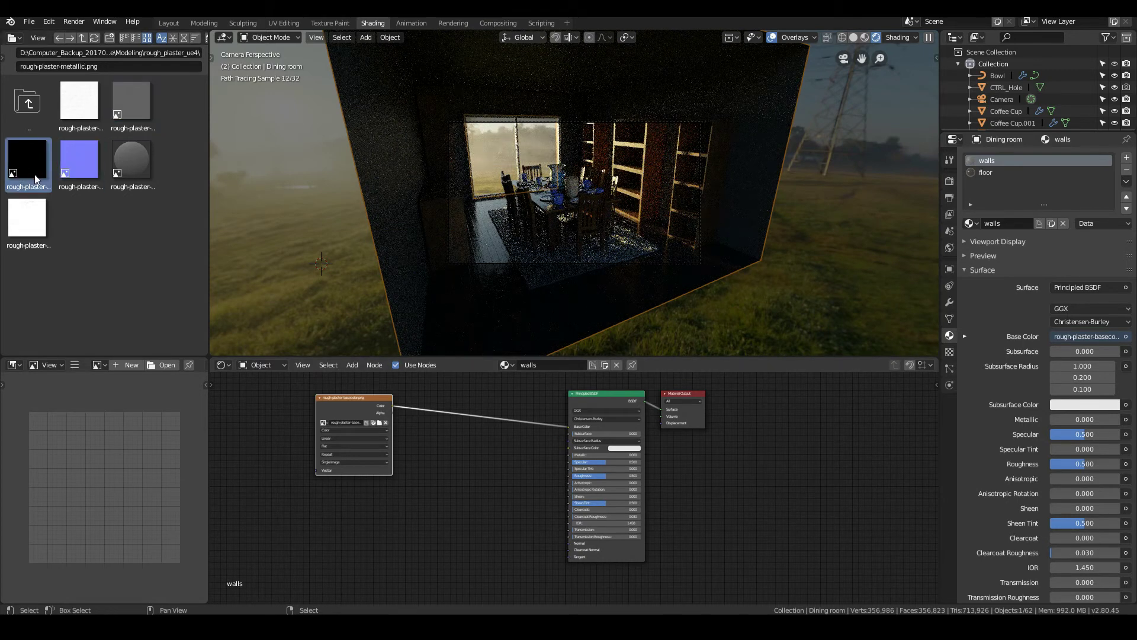
left_click(134, 169)
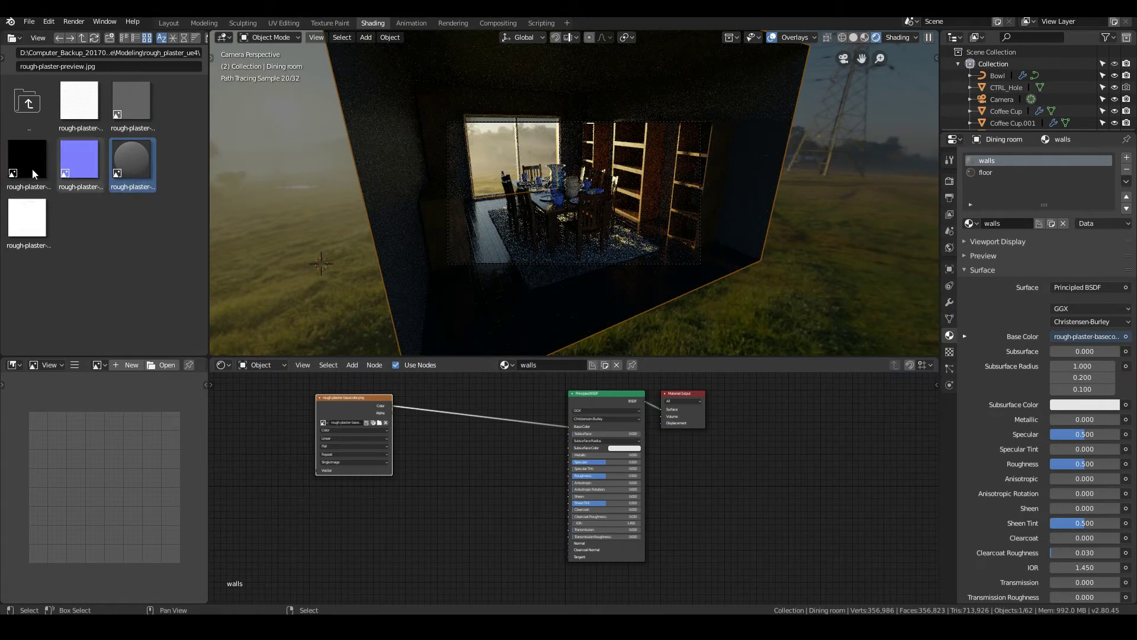
left_click(14, 224)
left_click_drag(27, 228, 366, 514)
left_click_drag(440, 504, 570, 477)
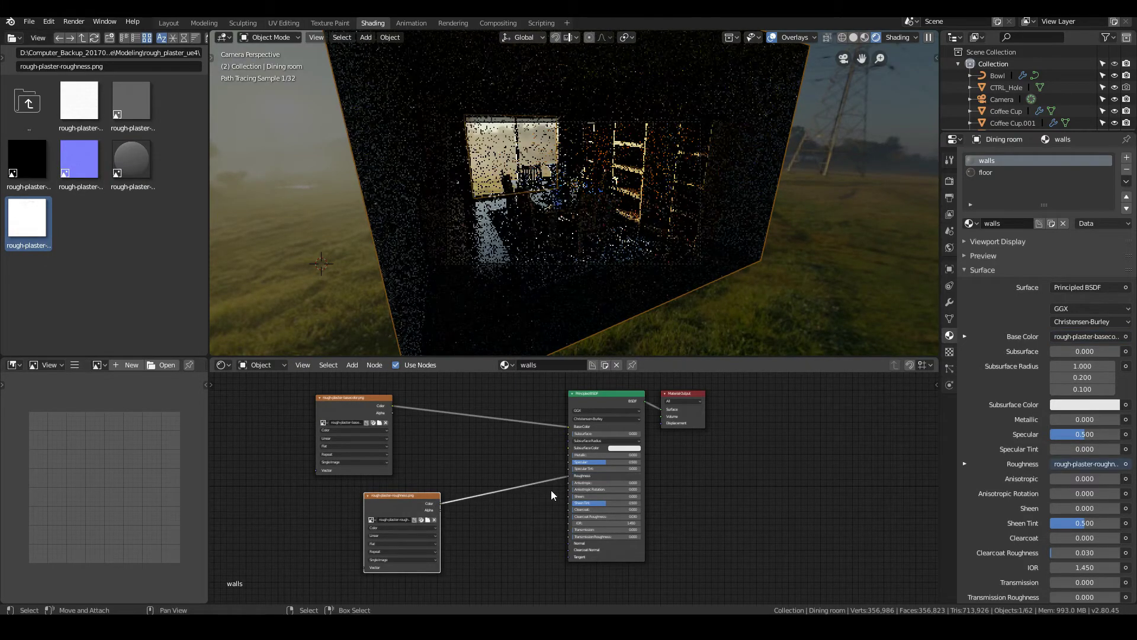
left_click_drag(423, 495, 354, 491)
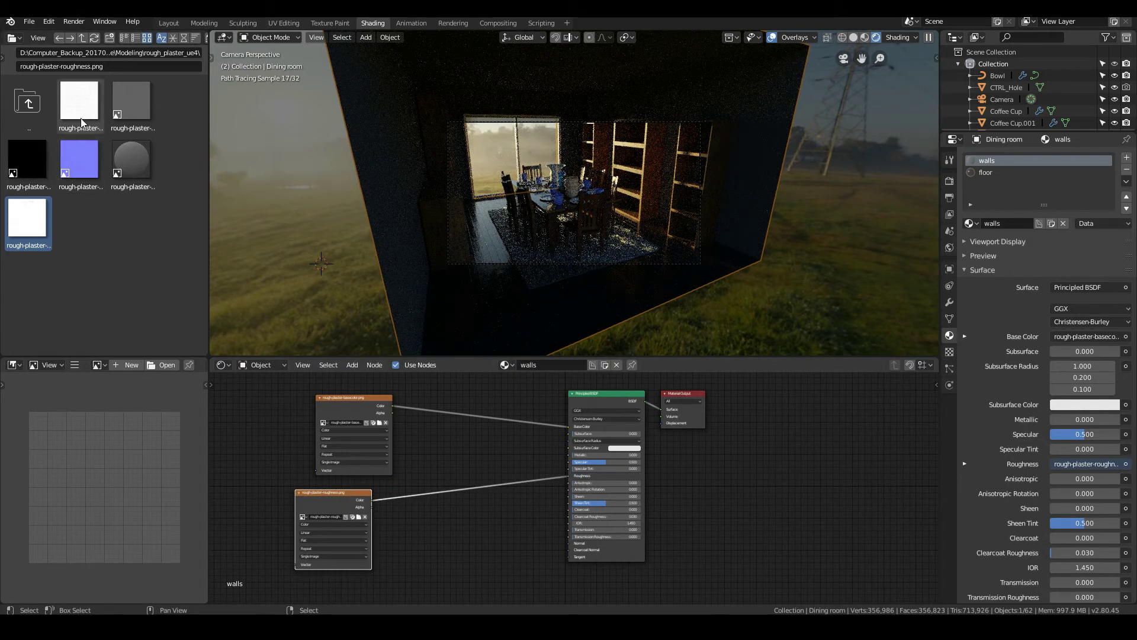
Add rough-plaster-normal-dx.png as a texture node and place a Normal Map node beside it
left_click_drag(80, 159, 419, 529)
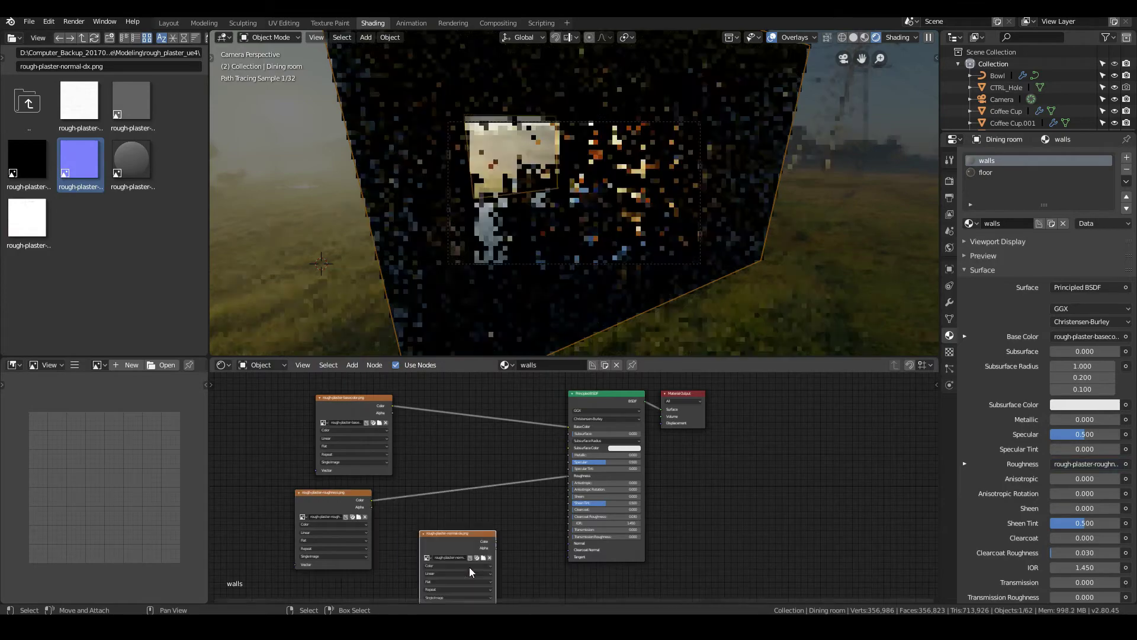
middle_click_drag(520, 556, 527, 475)
left_click_drag(478, 449, 446, 484)
key("shift+a")
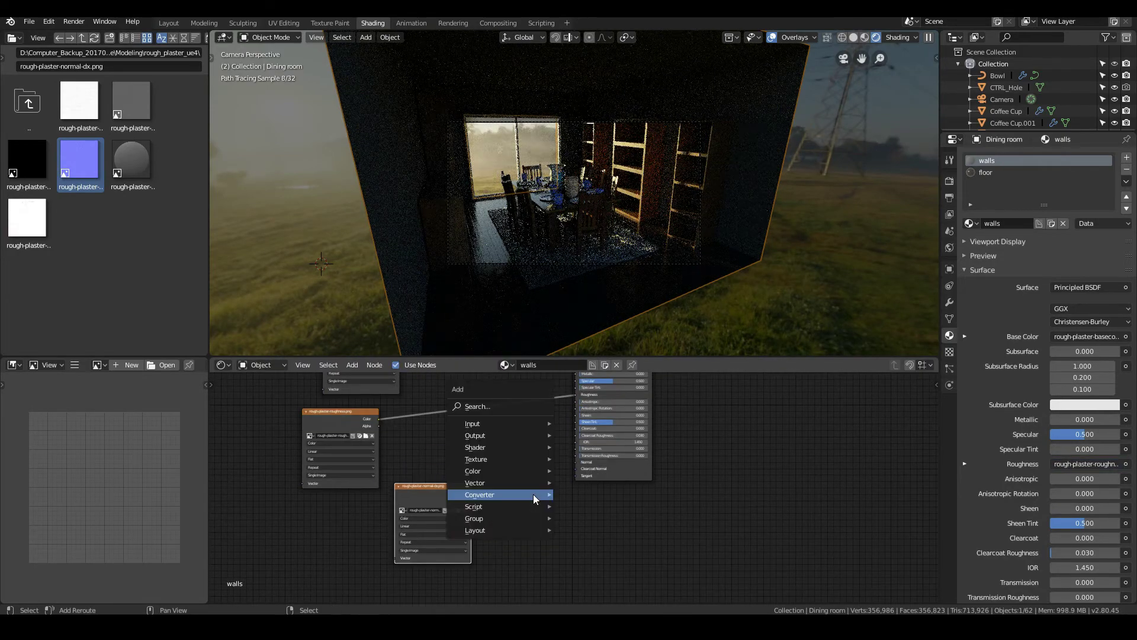
mouse_move(531, 484)
left_click(609, 534)
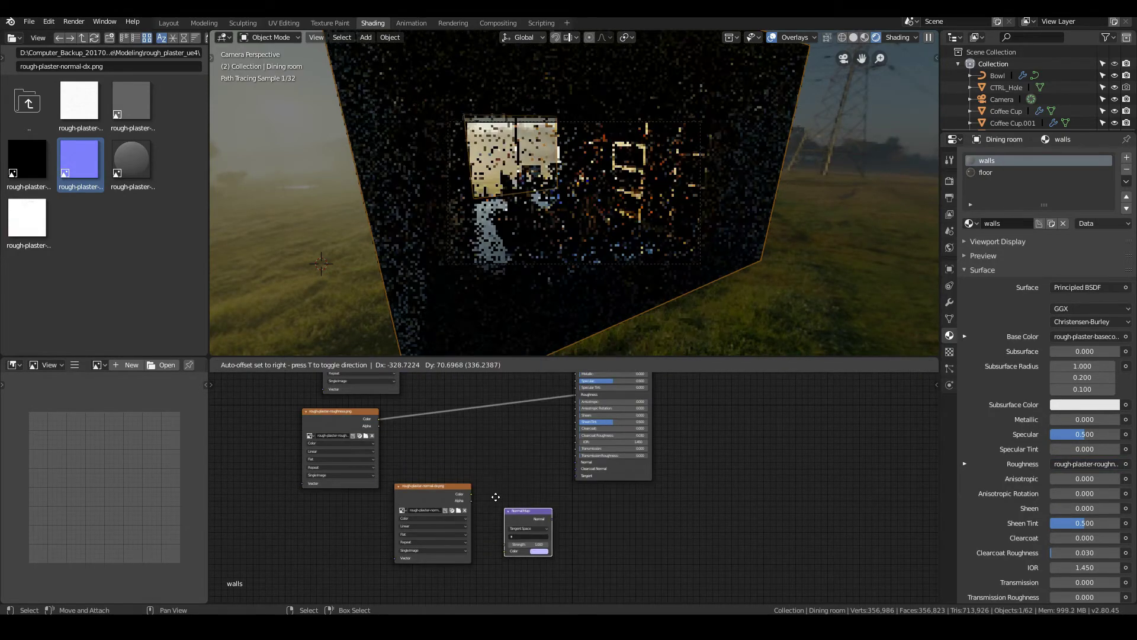
left_click(483, 486)
Set the normal texture to Non-Color Data and connect it through the Normal Map node to the shader's Normal
left_click(432, 518)
left_click(424, 531)
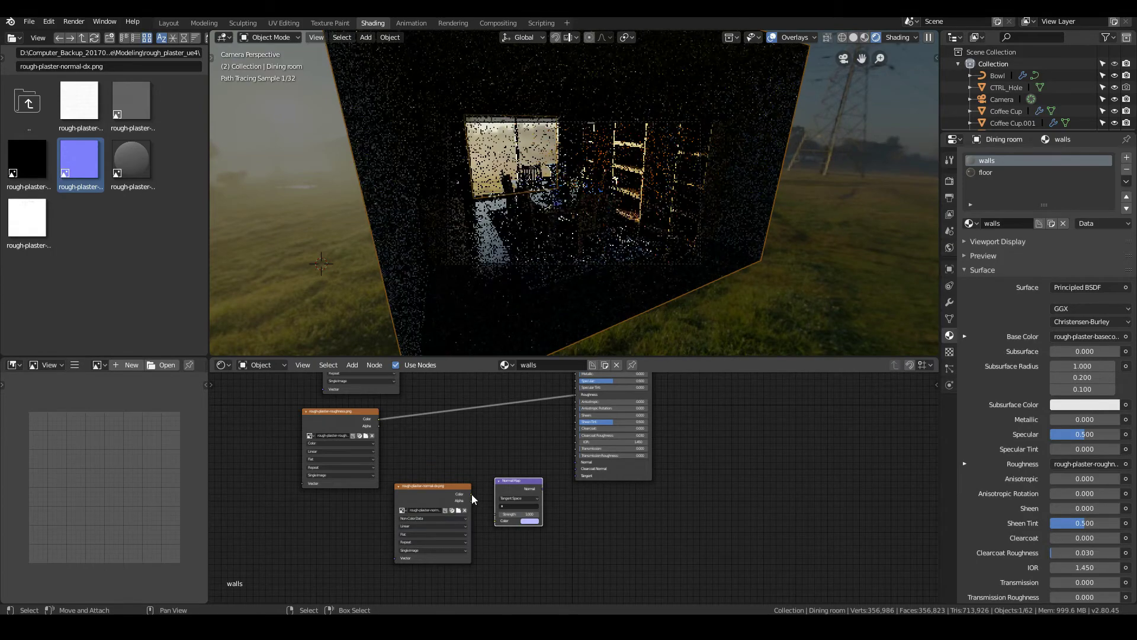
left_click_drag(472, 494, 574, 462)
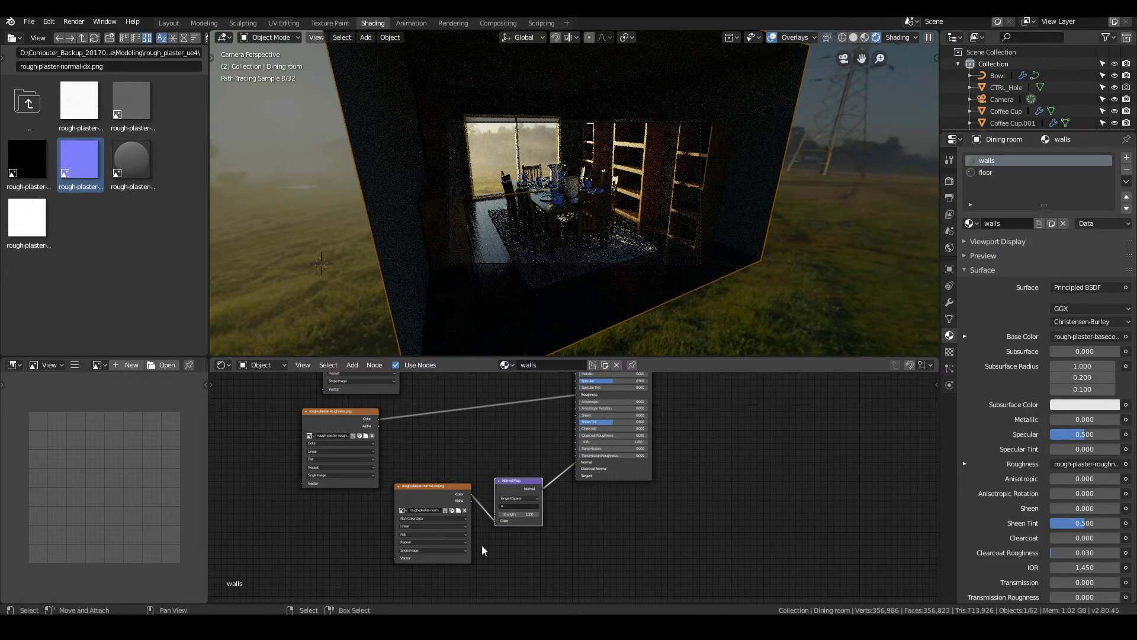
Add rough-plaster-metallic.png to the walls material and connect its color to the shader's Metallic input
left_click(129, 99)
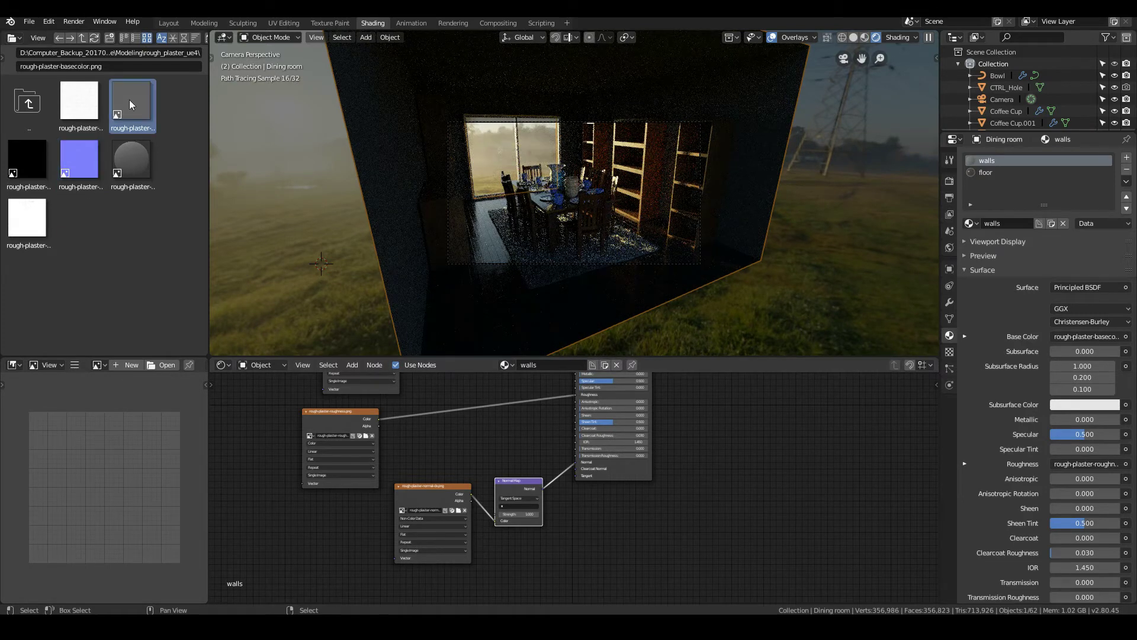
left_click(66, 116)
left_click(46, 222)
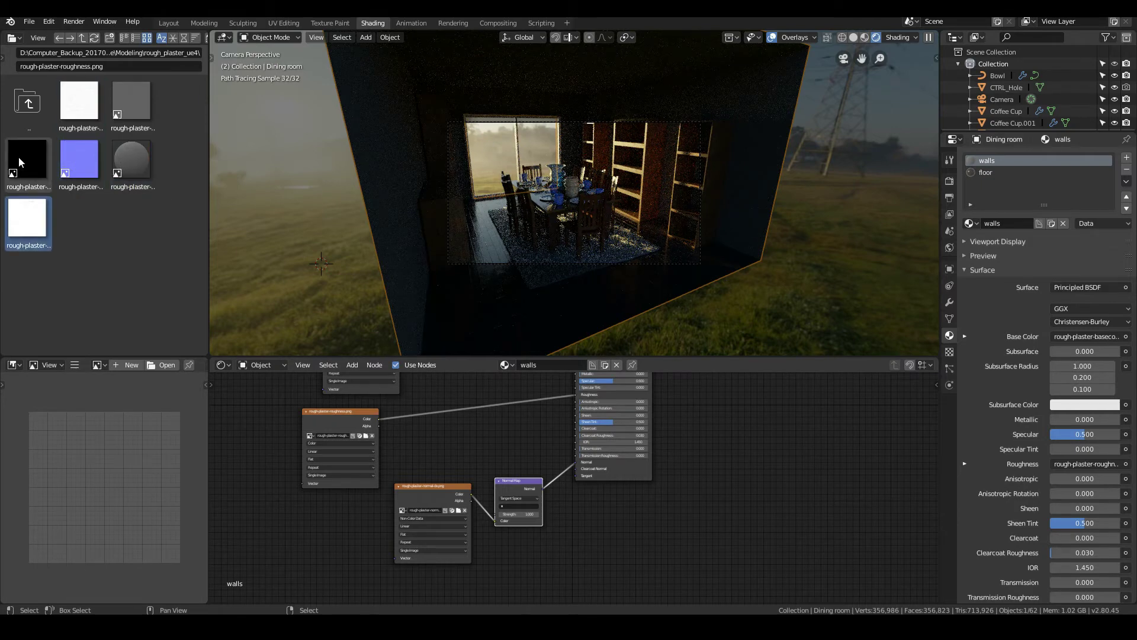
left_click_drag(19, 157, 473, 445)
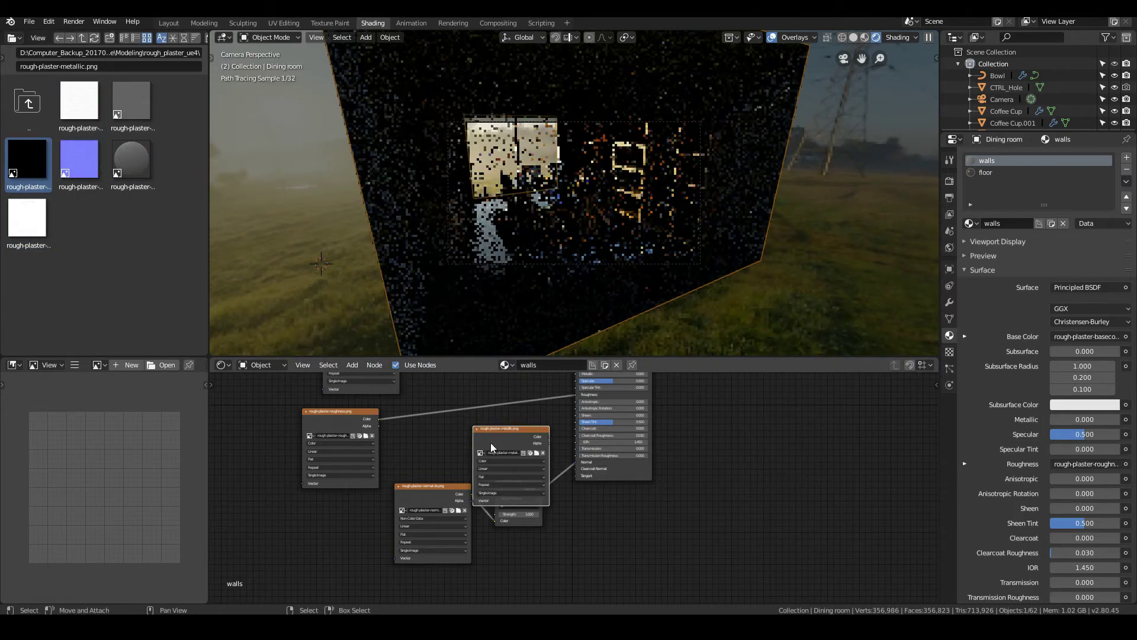
middle_click_drag(510, 438, 538, 513)
left_click_drag(537, 508, 602, 449)
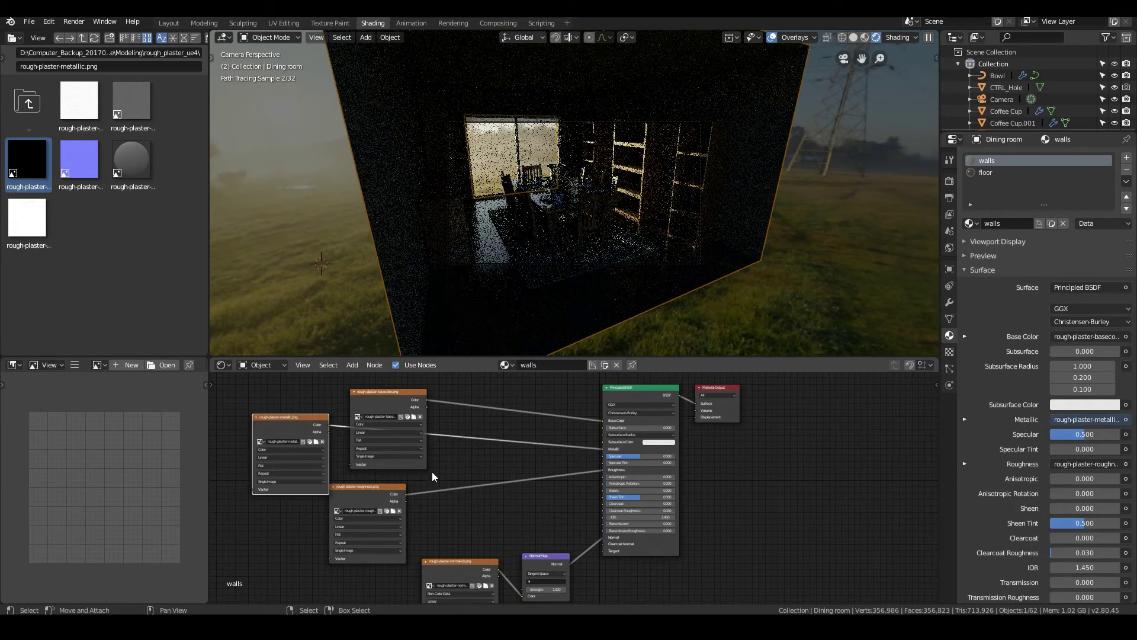
Place the 3D cursor outside the room beyond the camera and add an area light there
middle_click_drag(343, 235, 404, 230)
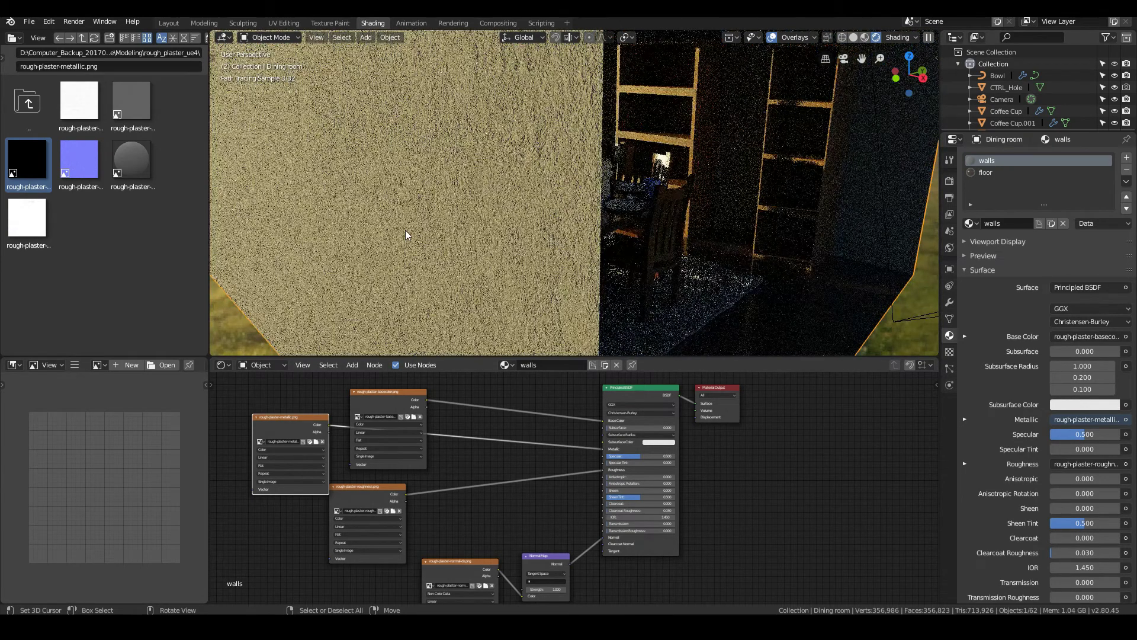
scroll(405, 230, "down", 5)
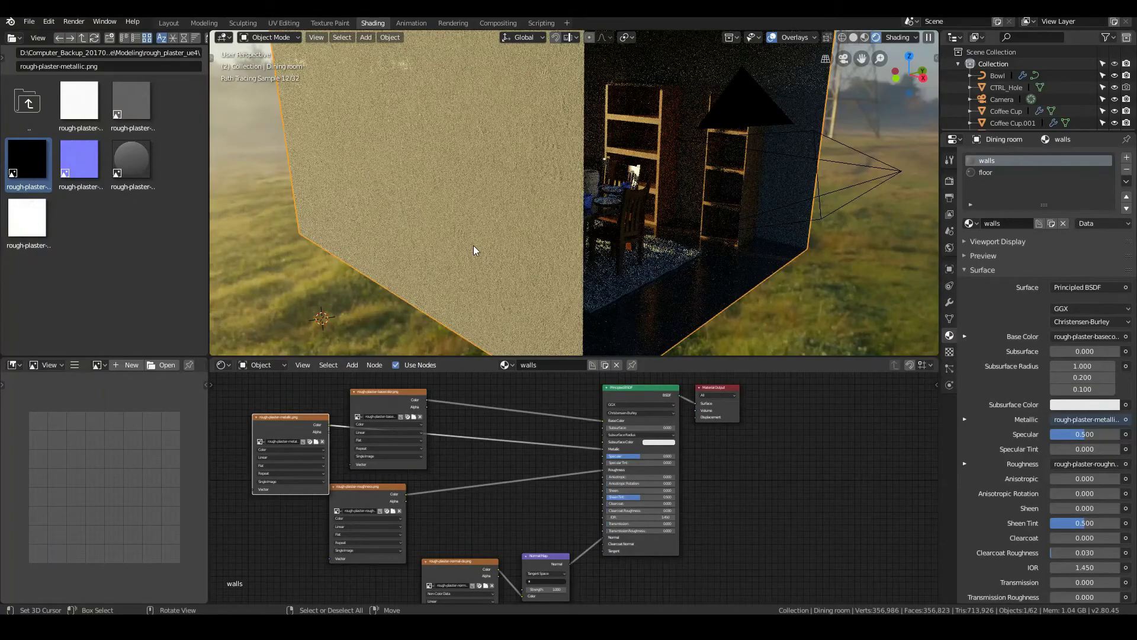
key("KP_0")
middle_click_drag(378, 283, 446, 286)
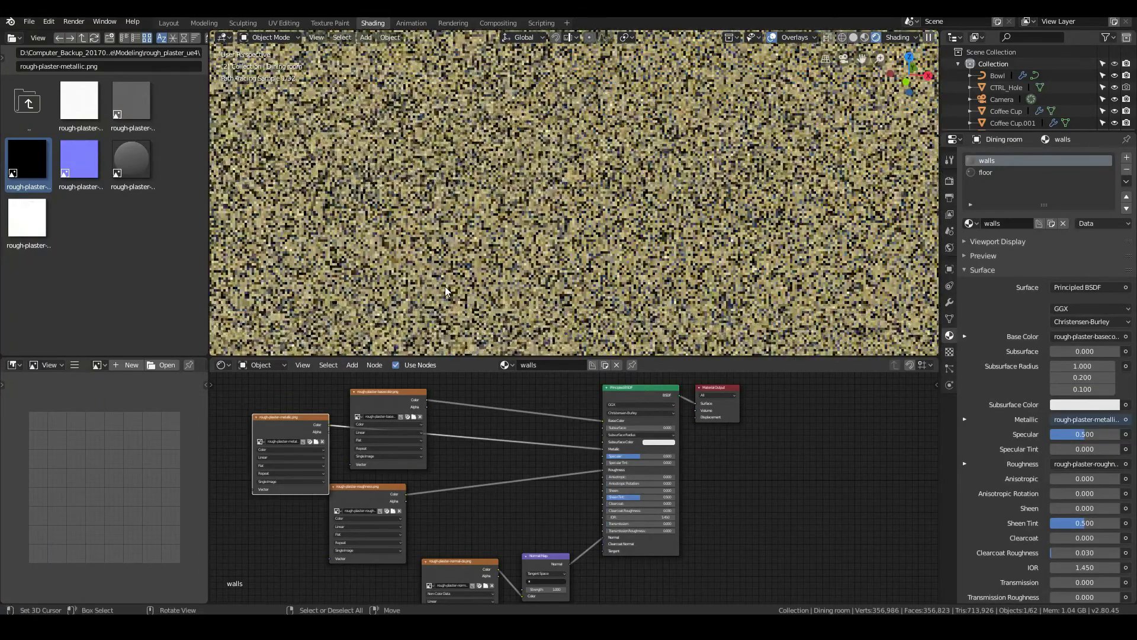
scroll(446, 284, "down", 8)
scroll(734, 202, "down", 2)
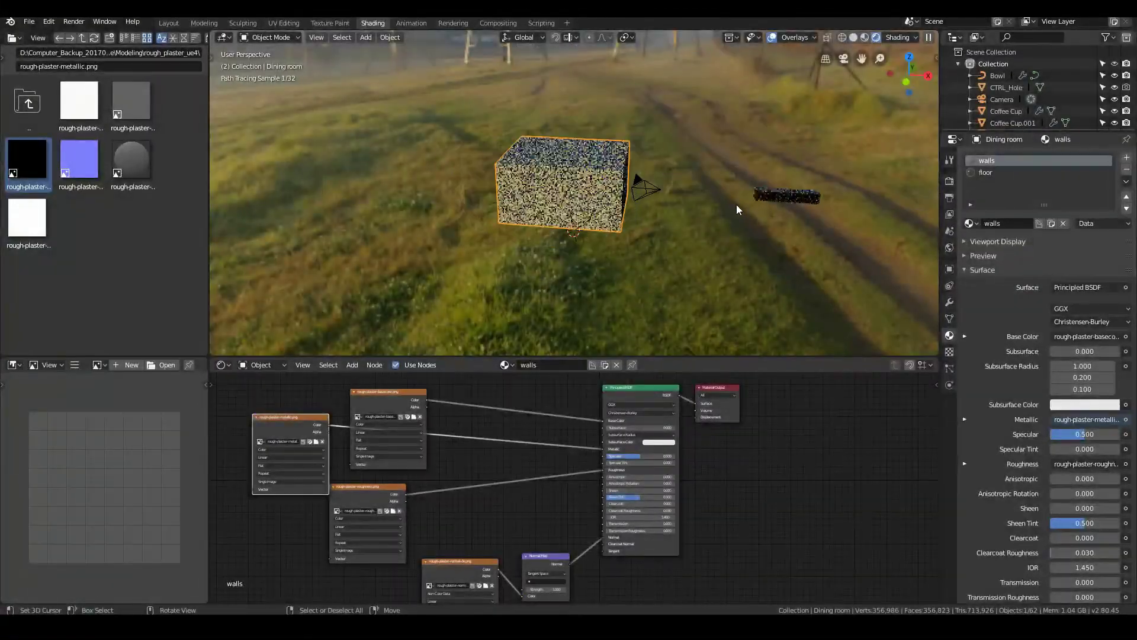
left_click(692, 192)
key("shift+a")
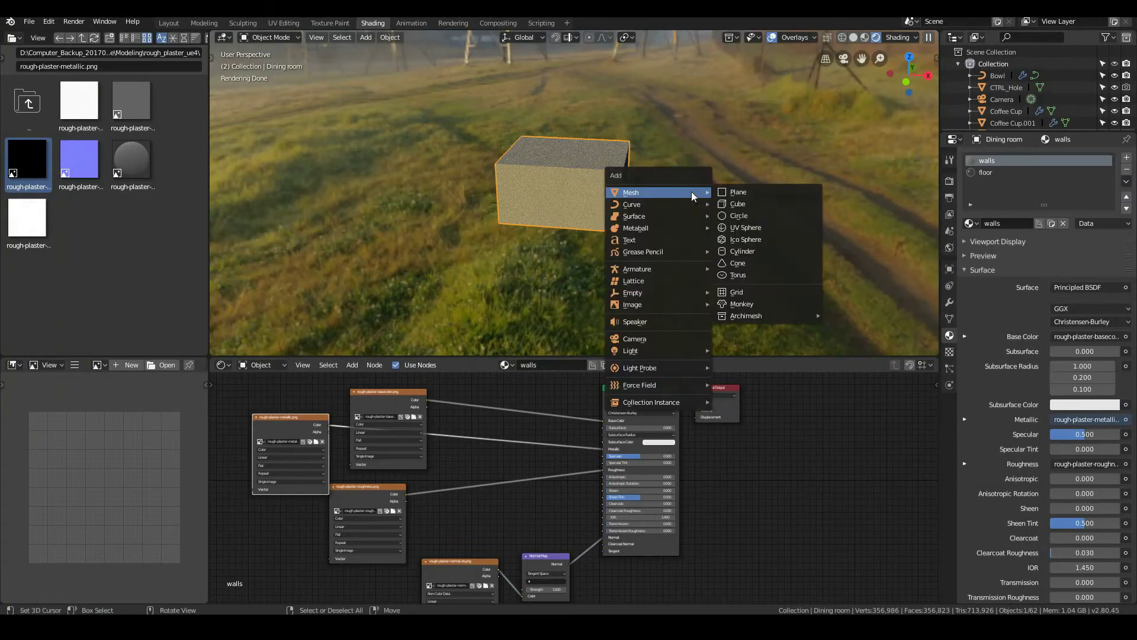
mouse_move(613, 351)
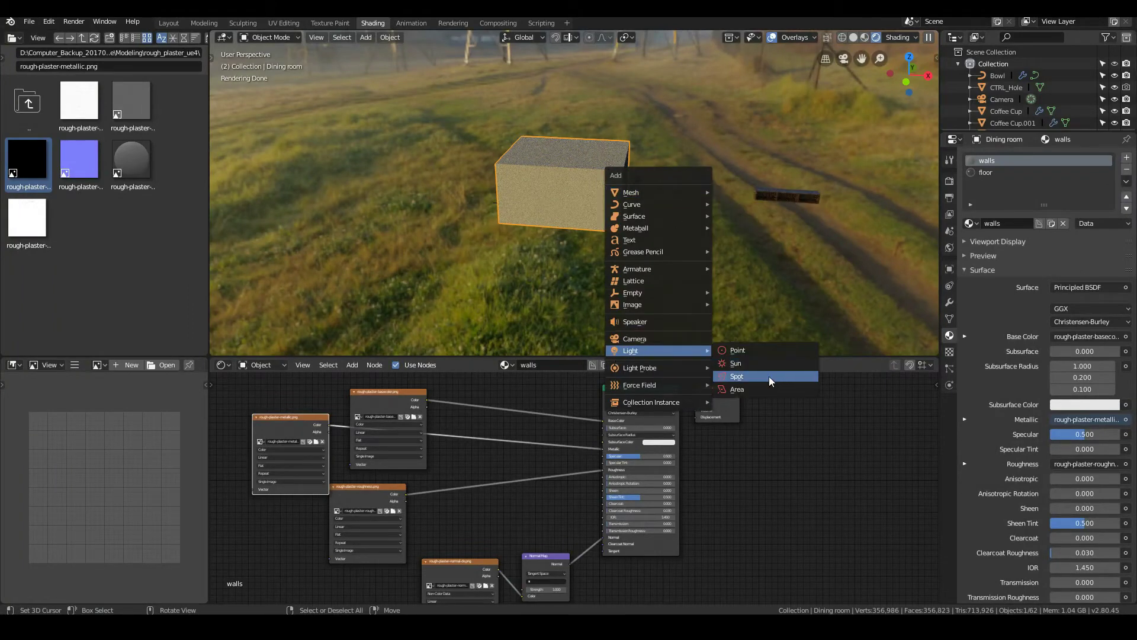
left_click(752, 389)
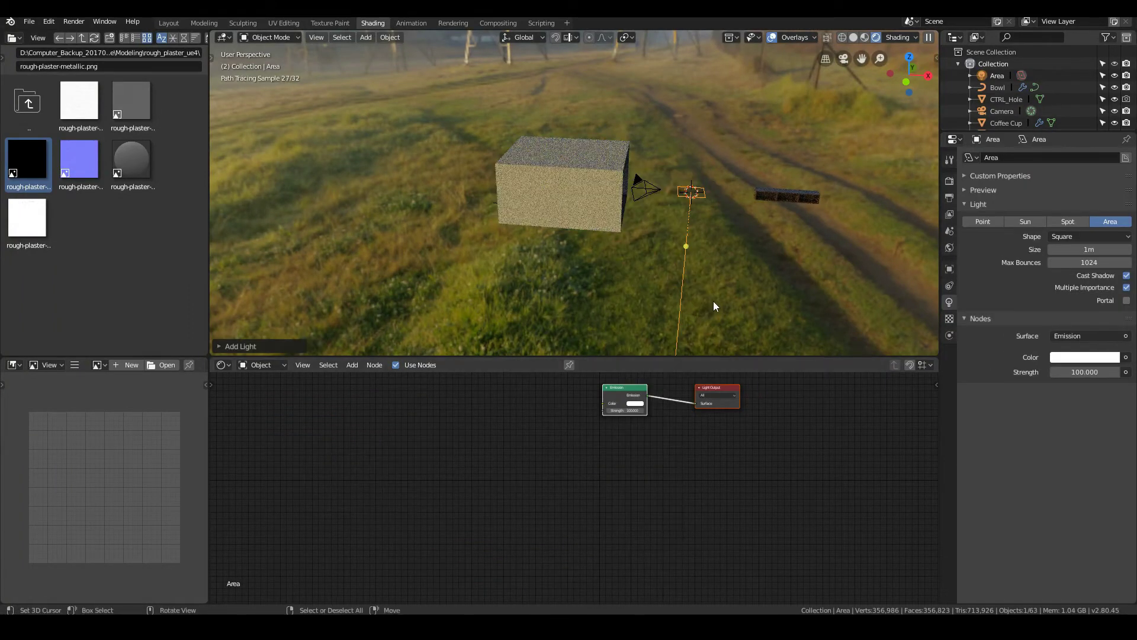
Rotate the area light 90 degrees in the front view so it points toward the room
key("KP_1")
type("r90")
key("Return")
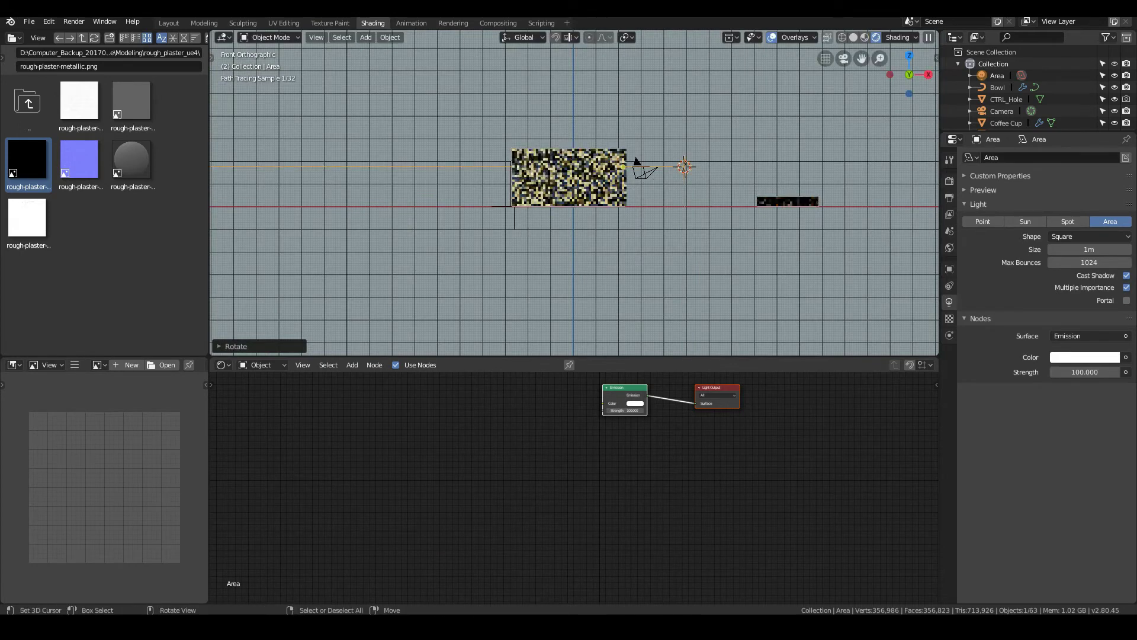
Move the area light closer to the room in the front view and set its size to 2.45 m
key("g")
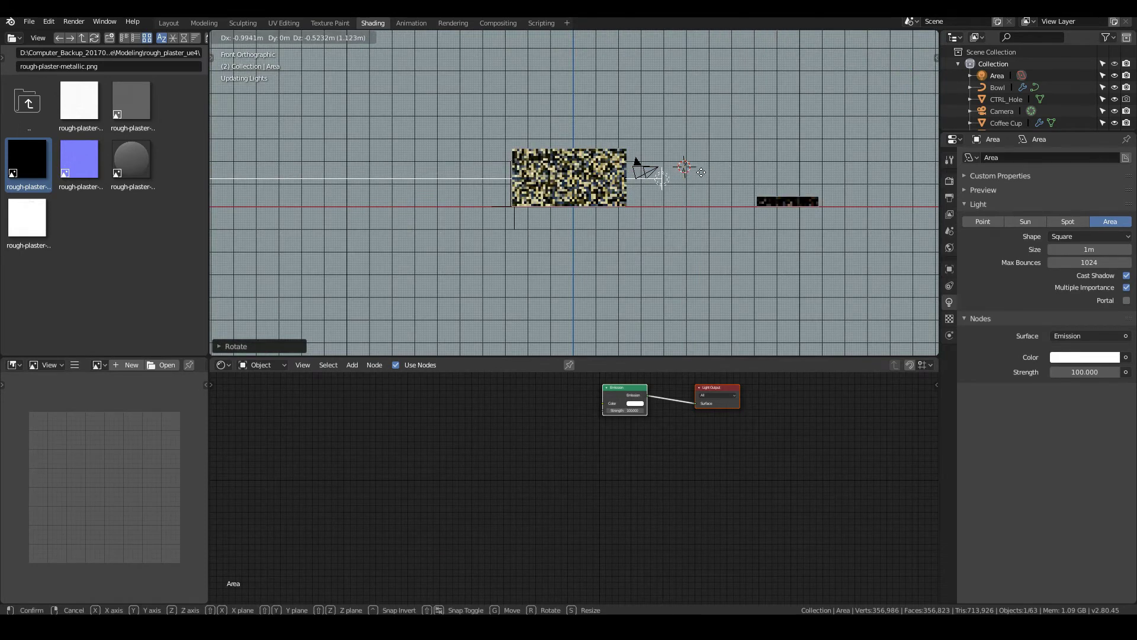
left_click(710, 177)
left_click_drag(1078, 249, 1078, 250)
Center the area light on the room's open side in the right orthographic view
middle_click_drag(631, 177, 517, 240)
key("KP_7")
key("KP_3")
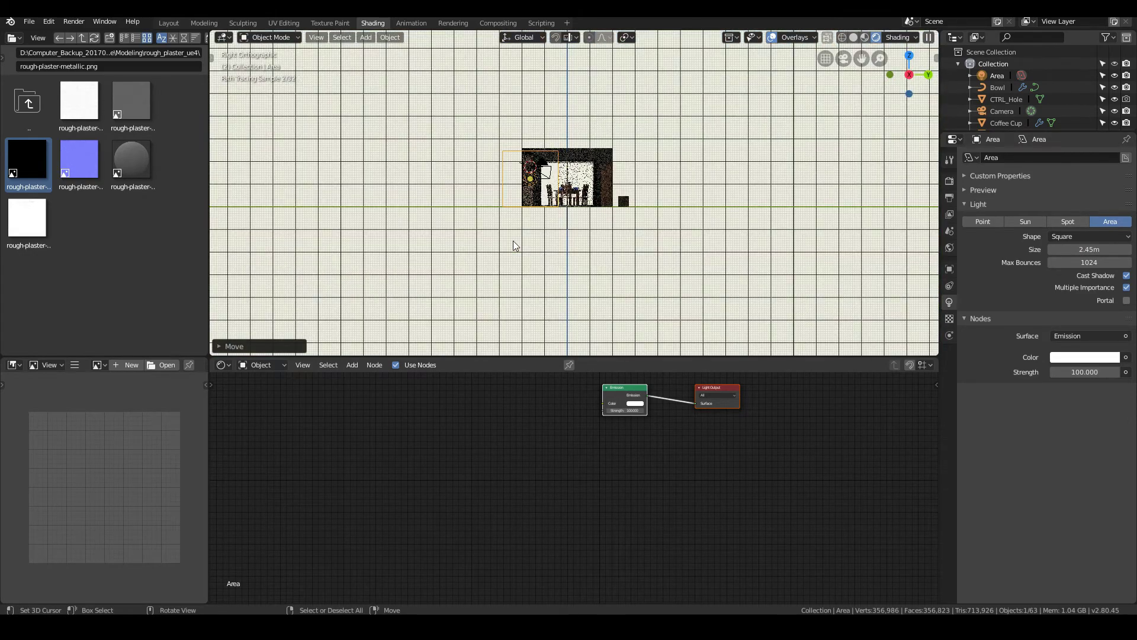
key("g")
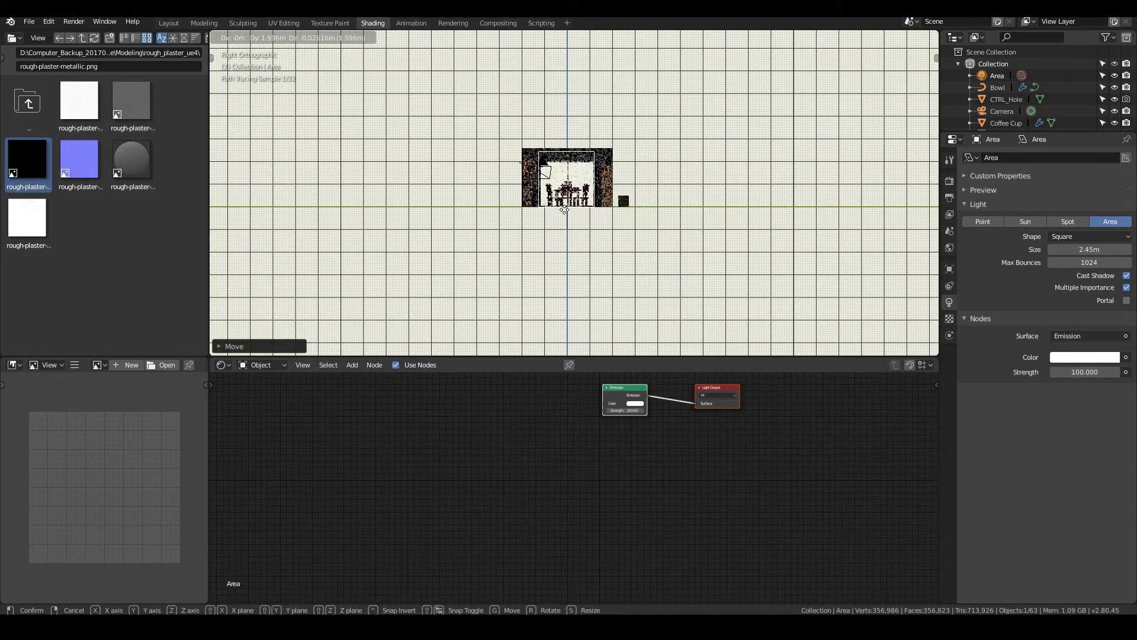
left_click(558, 204)
Change the area light's shape to Rectangle with a Y size of 3.92 m and reposition it over the room's width
left_click(1065, 238)
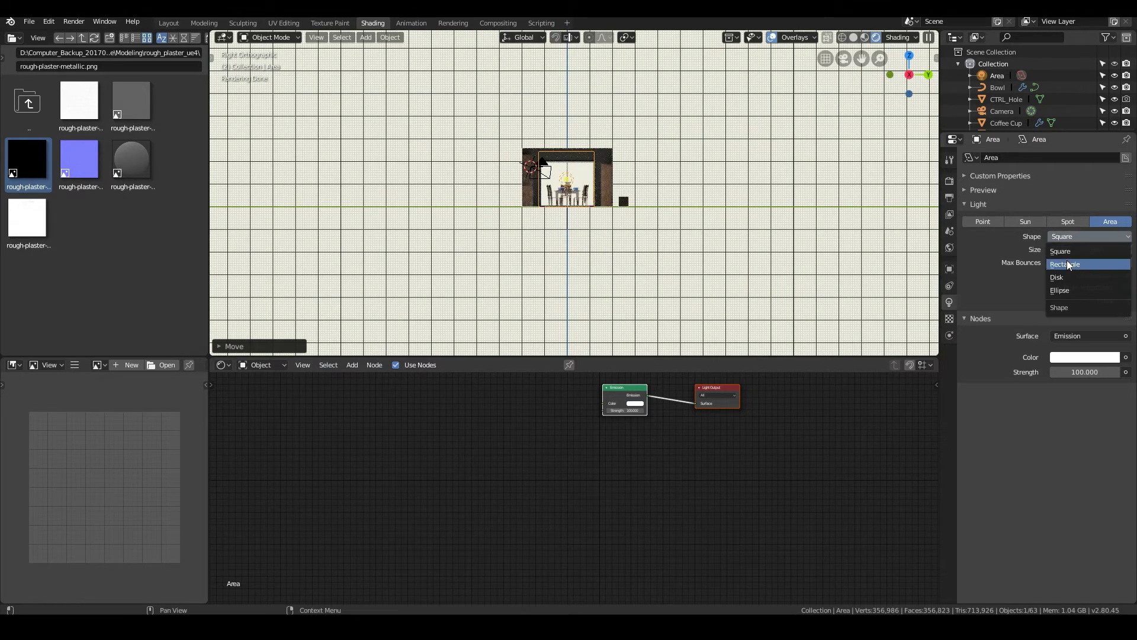
left_click(1075, 265)
left_click_drag(1083, 261, 1076, 261)
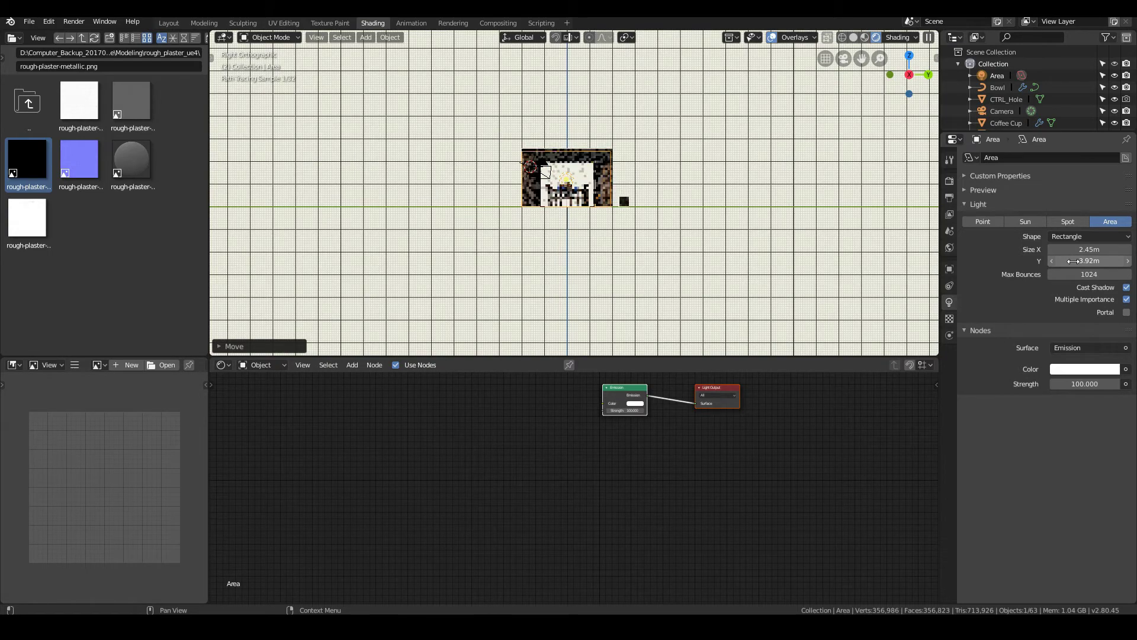
key("g")
left_click(715, 263)
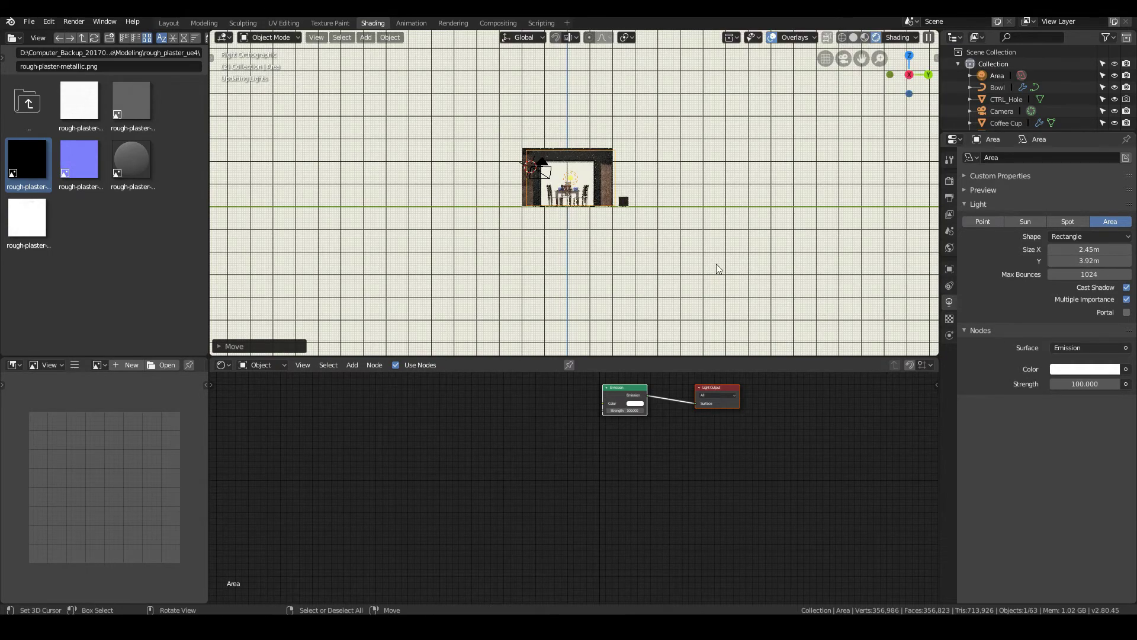
Look through the camera and give the area light a warm light-orange color
key("KP_0")
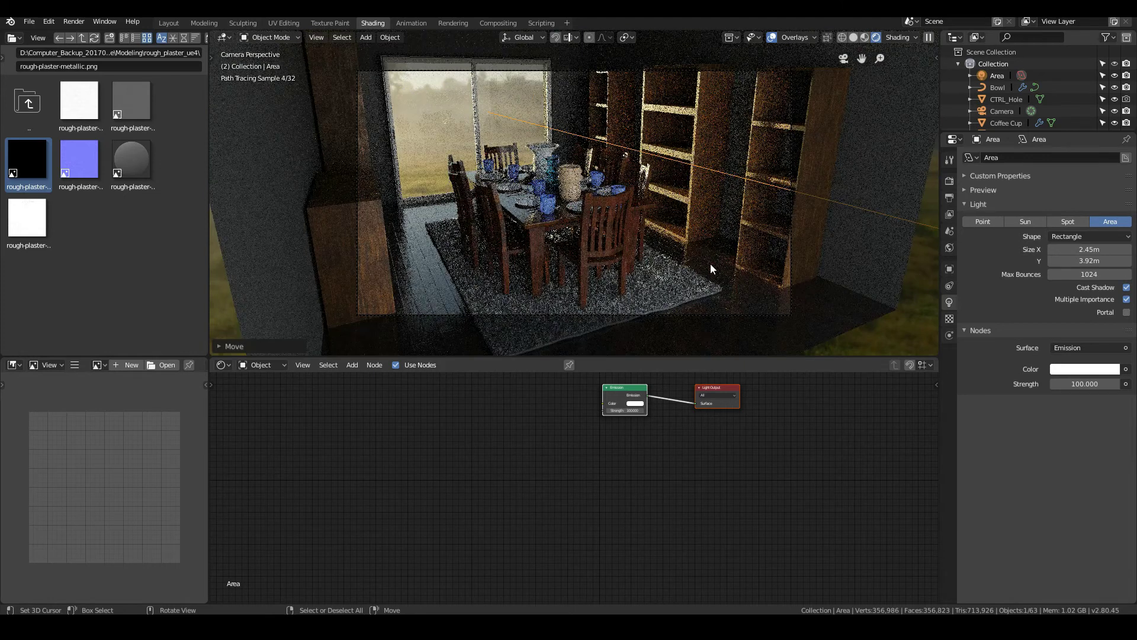
left_click(1070, 368)
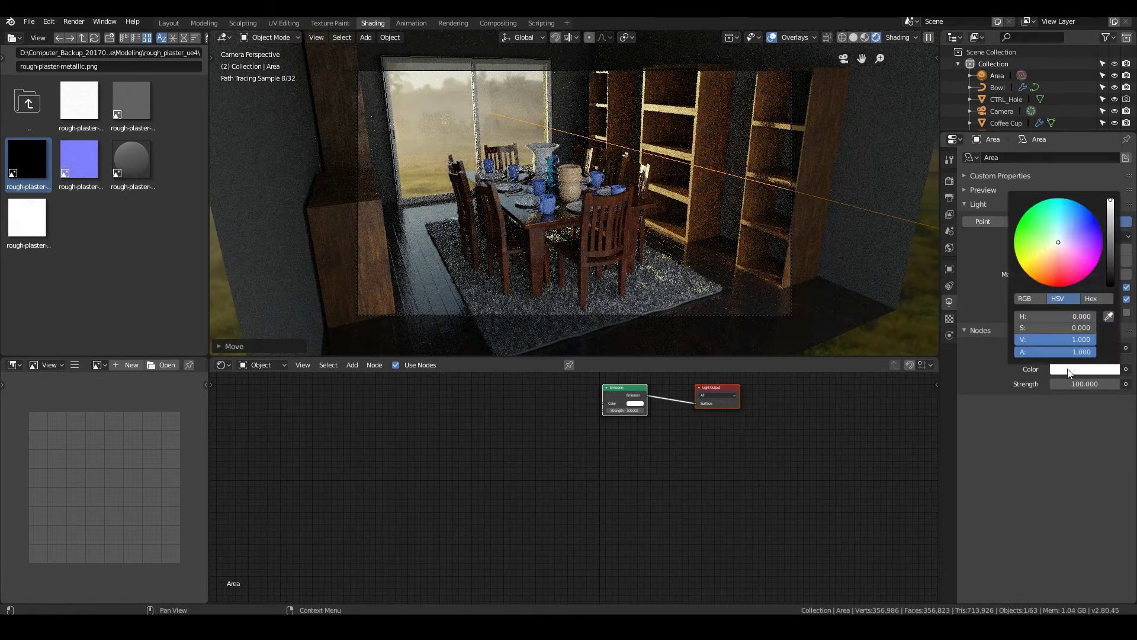
left_click(1053, 248)
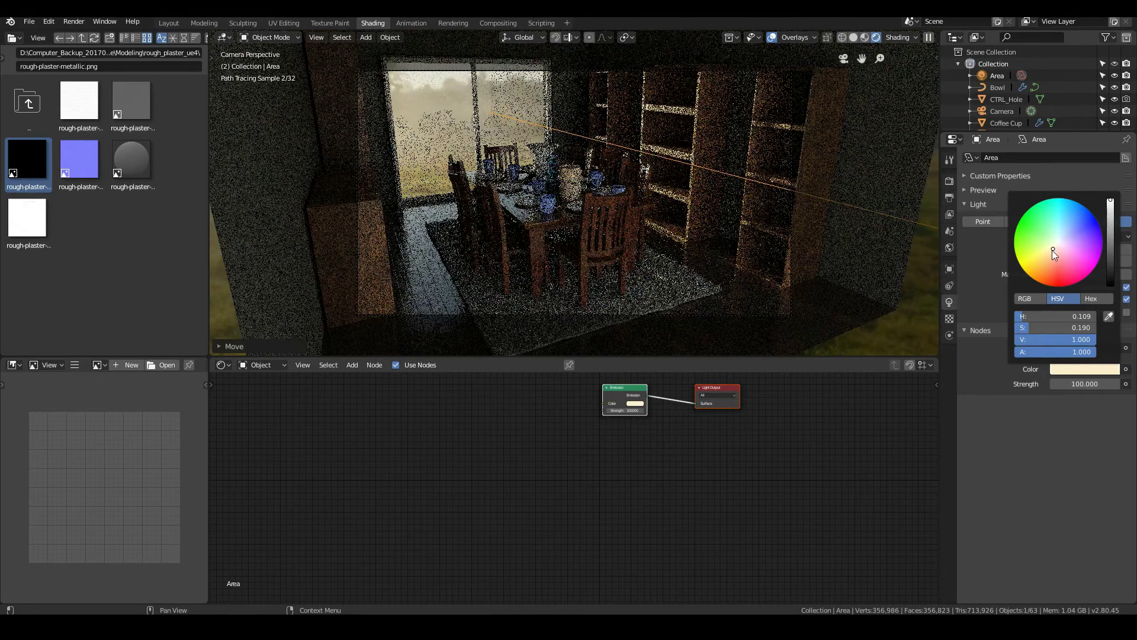
left_click(1050, 252)
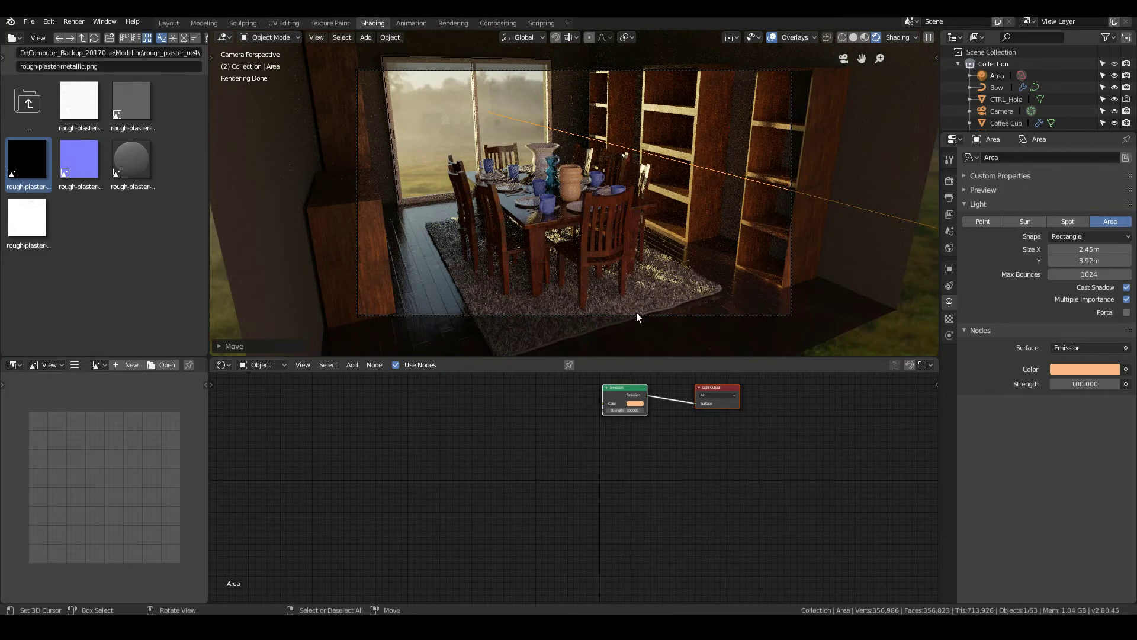
Select the camera by its frame in the camera view
left_click(668, 316)
left_click(673, 315)
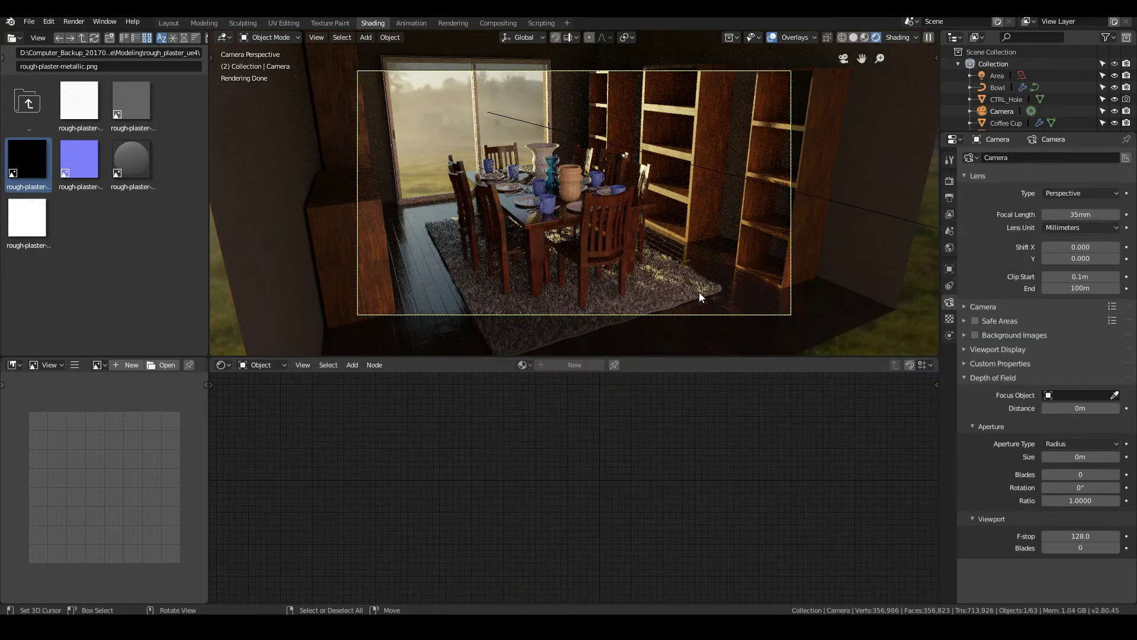
key("g")
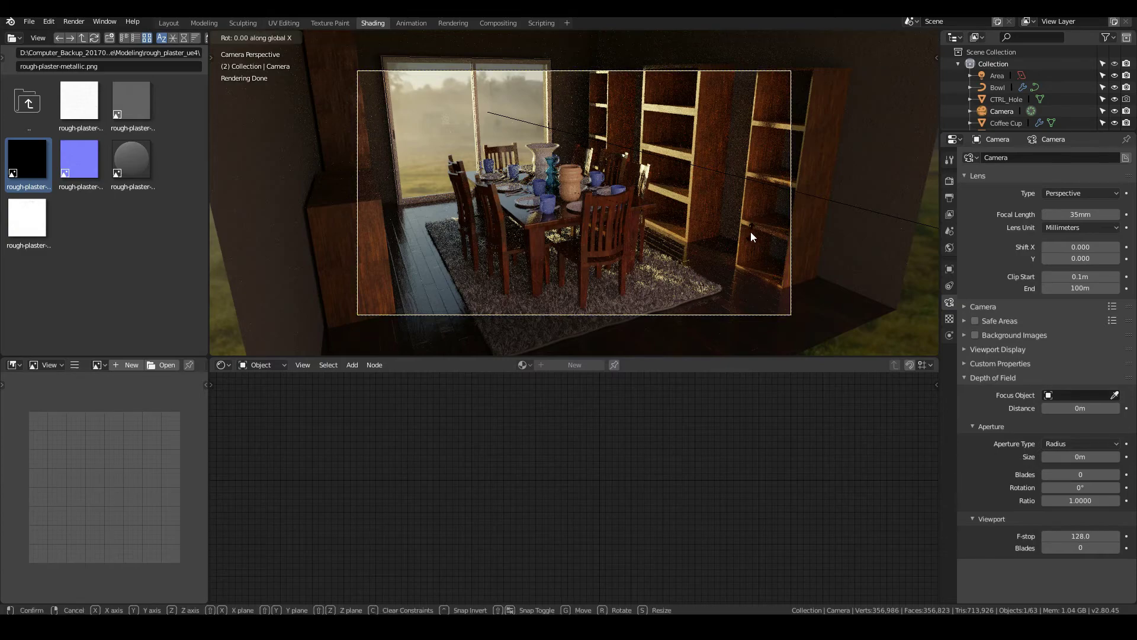
key("z")
key("z")
right_click(751, 232)
Tilt the camera about 5.4 degrees downward around its local X axis
key("r")
key("x")
key("x")
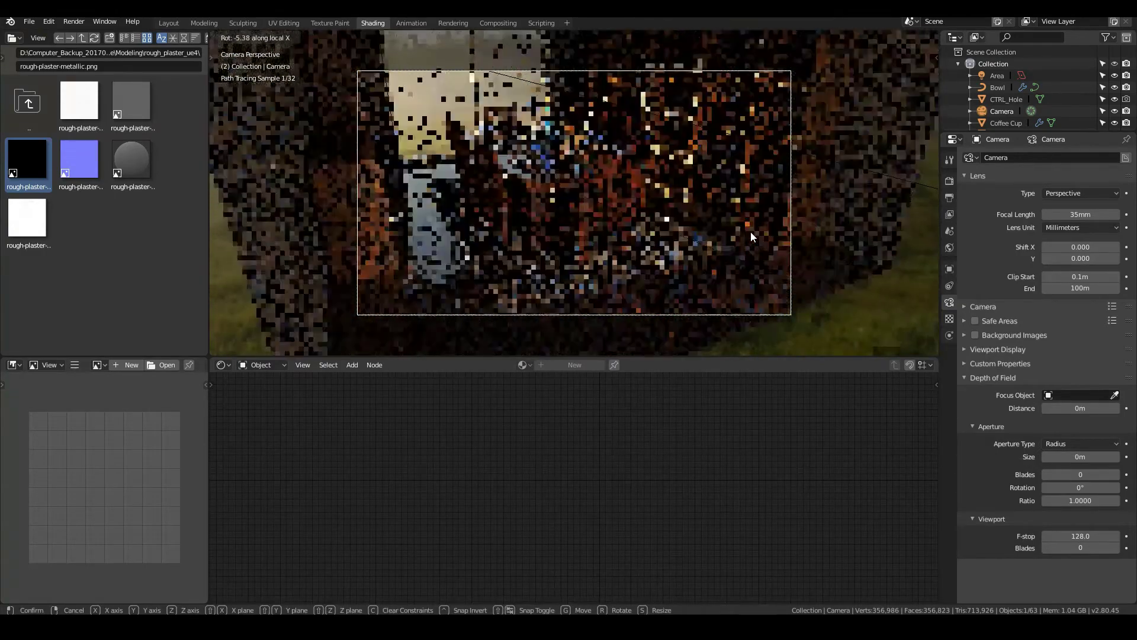
left_click(751, 233)
Nudge the camera slightly forward along its local Z axis in several small moves to tighten the framing
key("g")
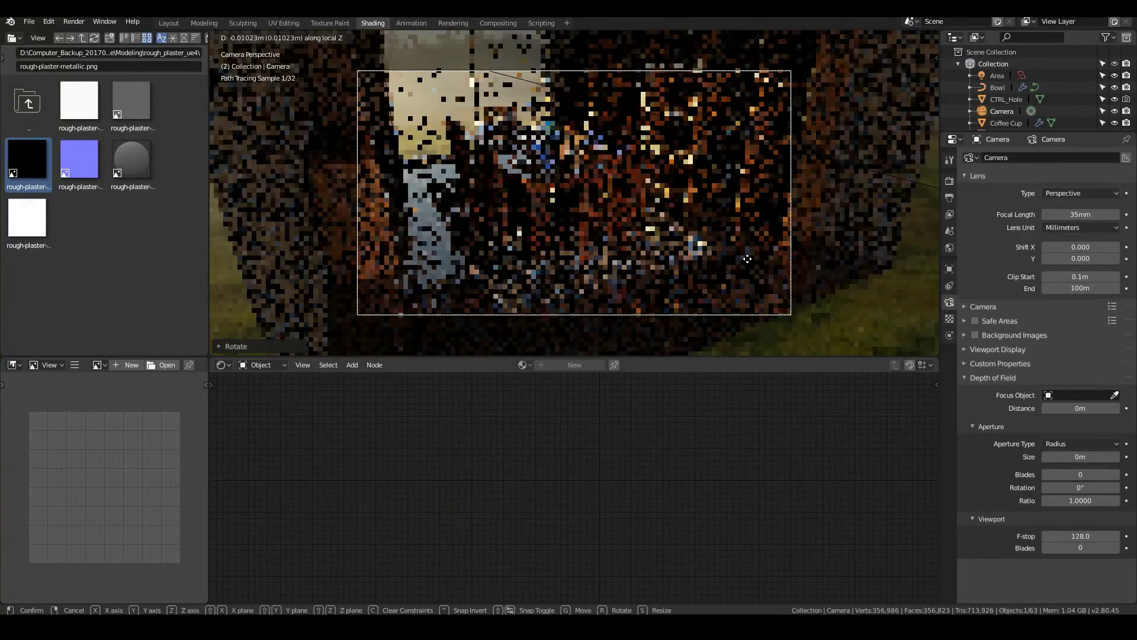
left_click(746, 255)
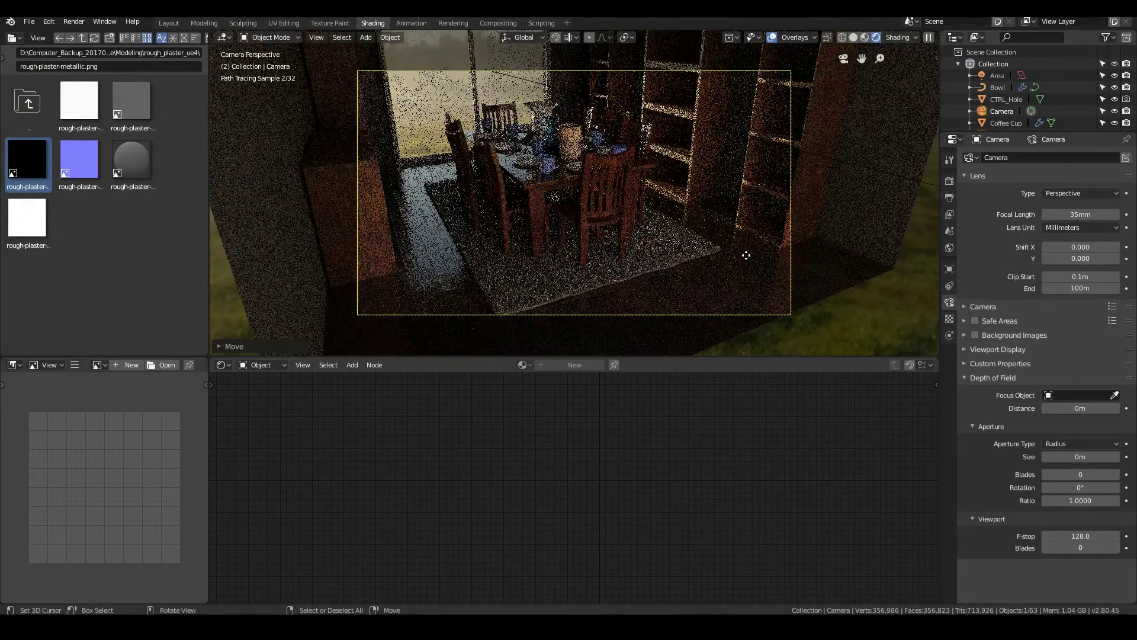
key("g")
key("z")
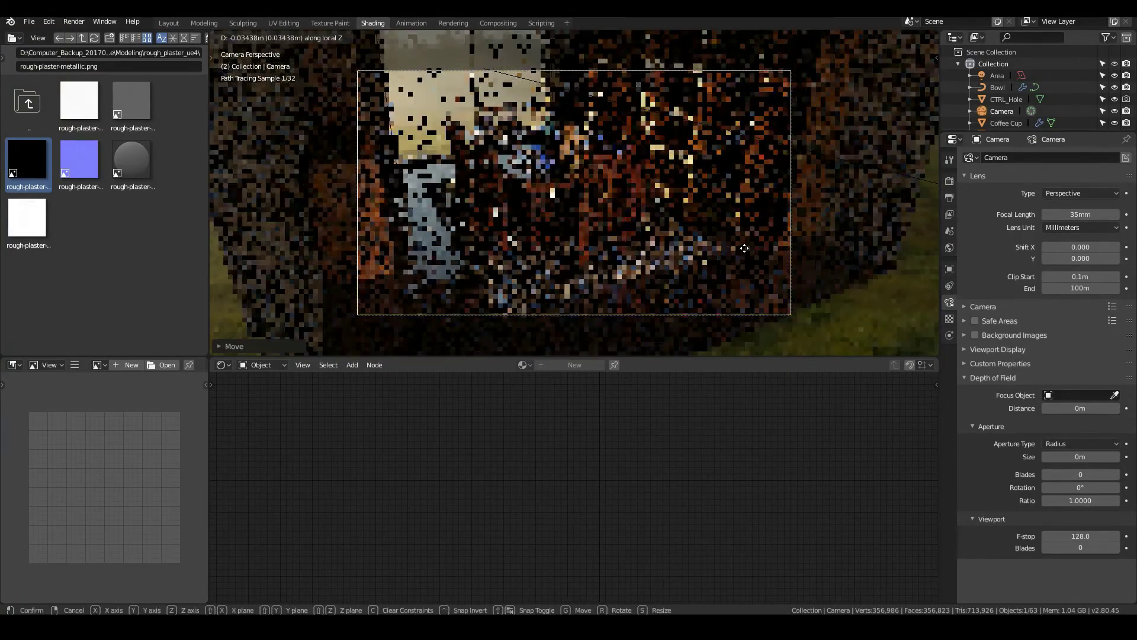
left_click(745, 245)
key("g")
key("z")
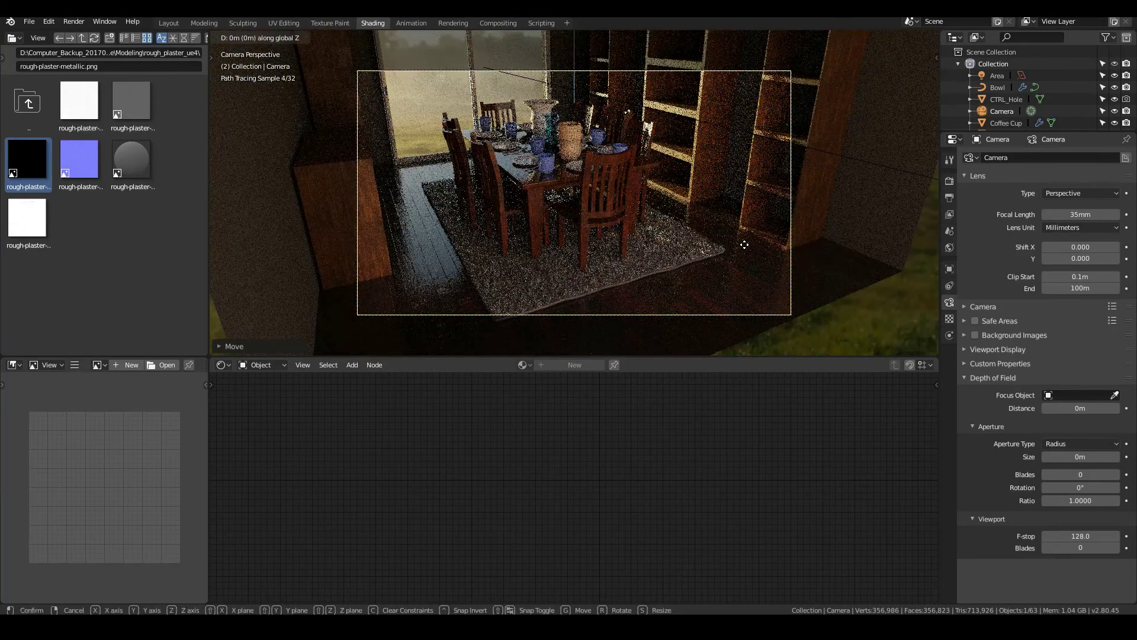
key("z")
left_click(743, 240)
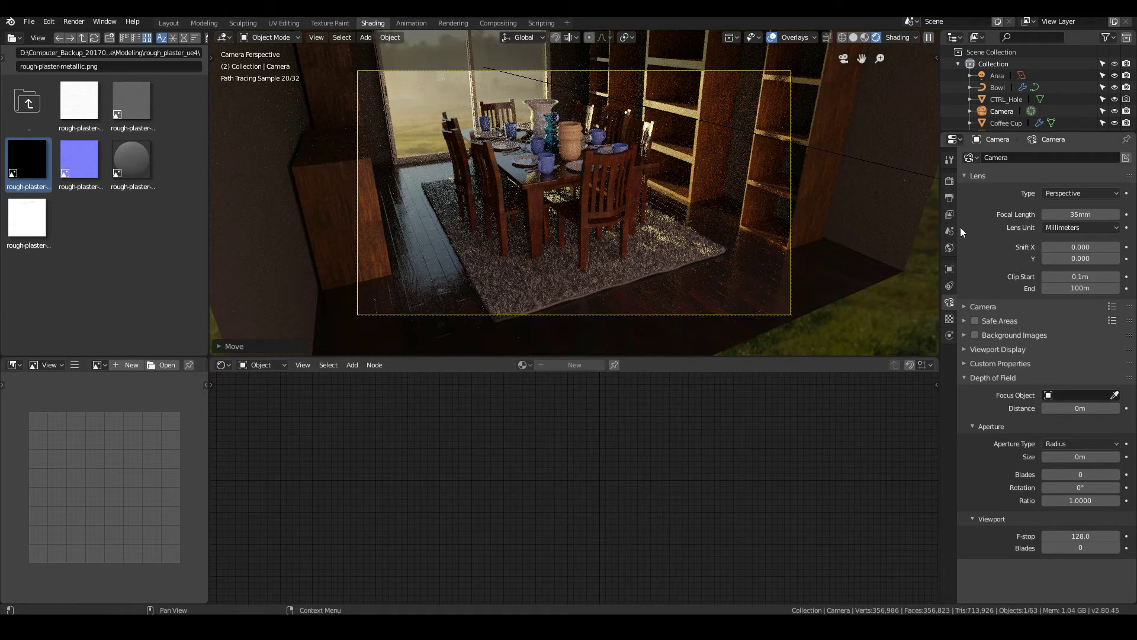
Bring up the render settings and render the dining room from the camera
left_click(949, 182)
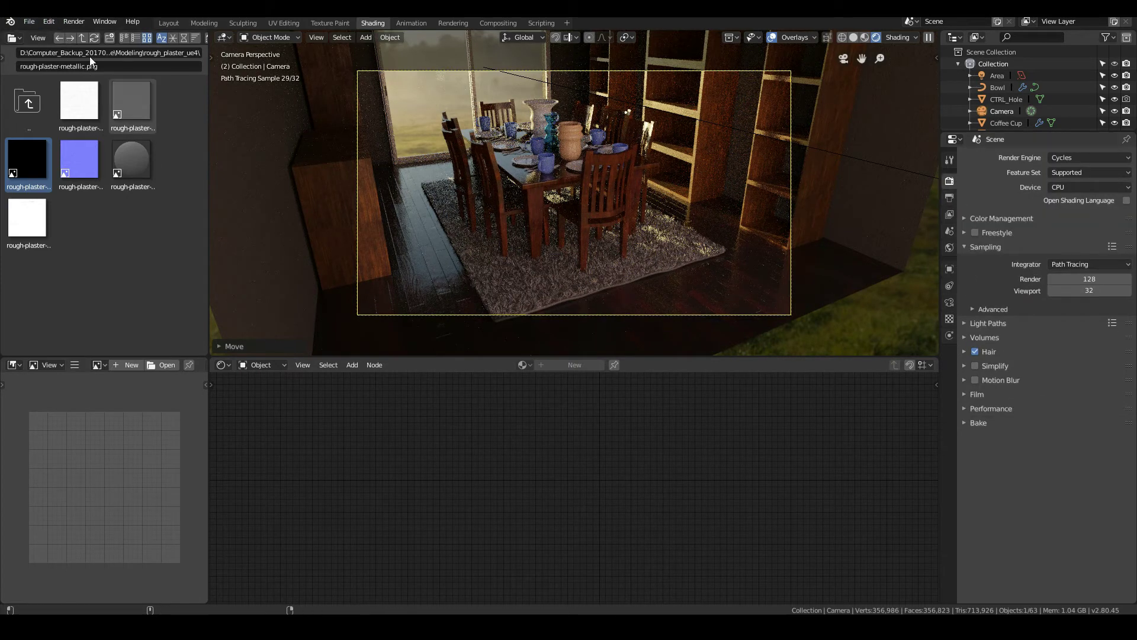
left_click(30, 22)
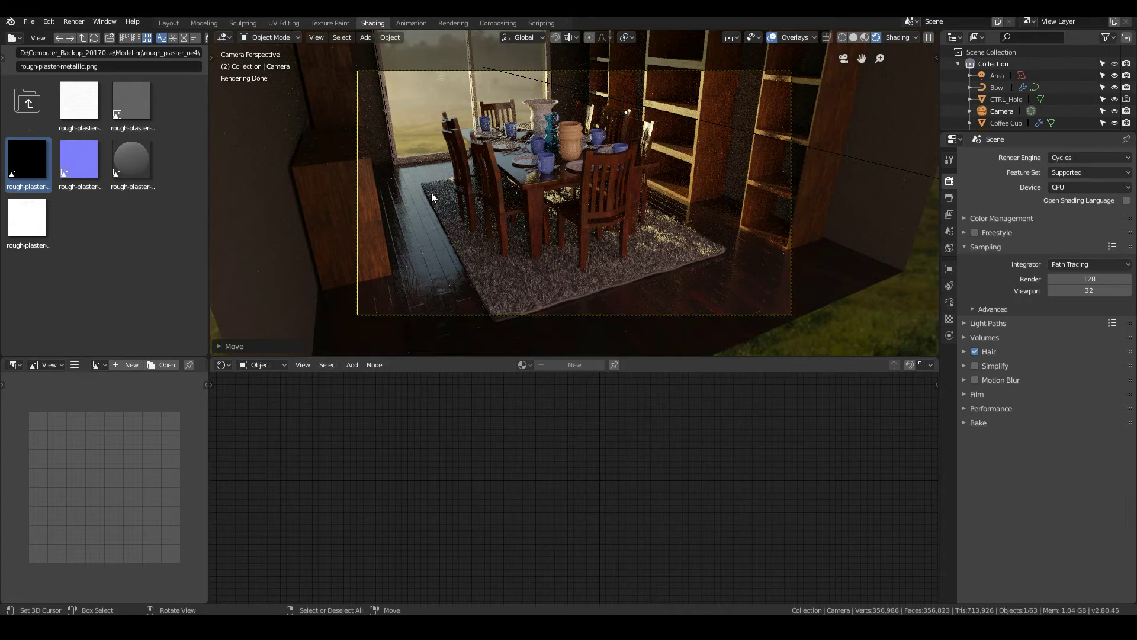
key("F12")
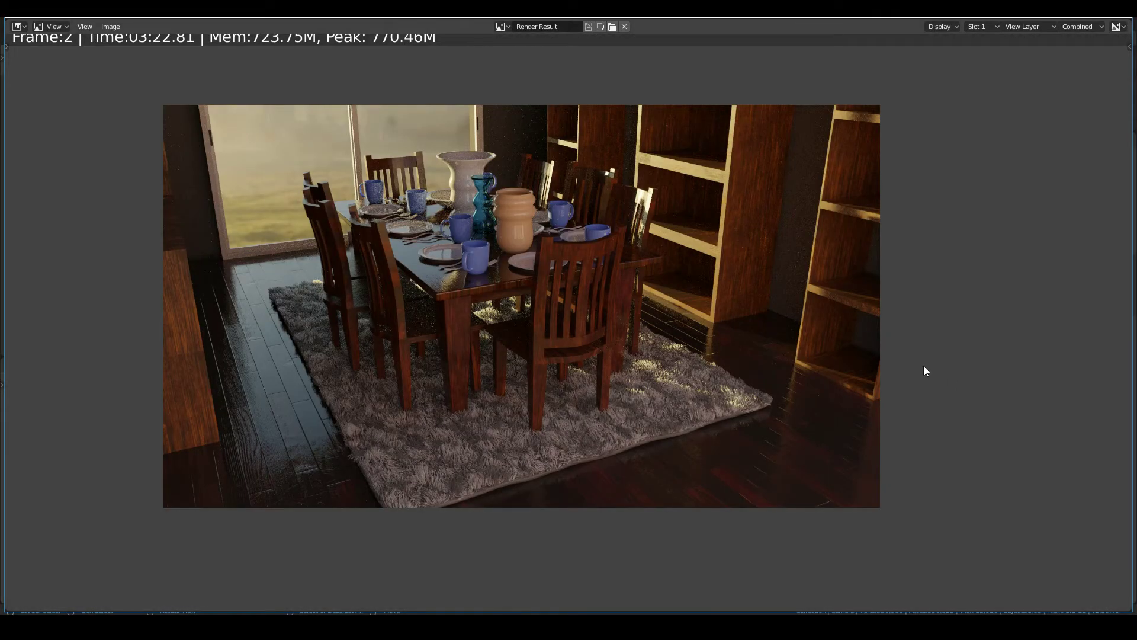
Examine the rendered dining room up close and at full extent, including the table setting, rug and shelves, and close the render window
scroll(924, 367, "up", 2)
scroll(924, 369, "down", 2)
scroll(923, 368, "up", 1)
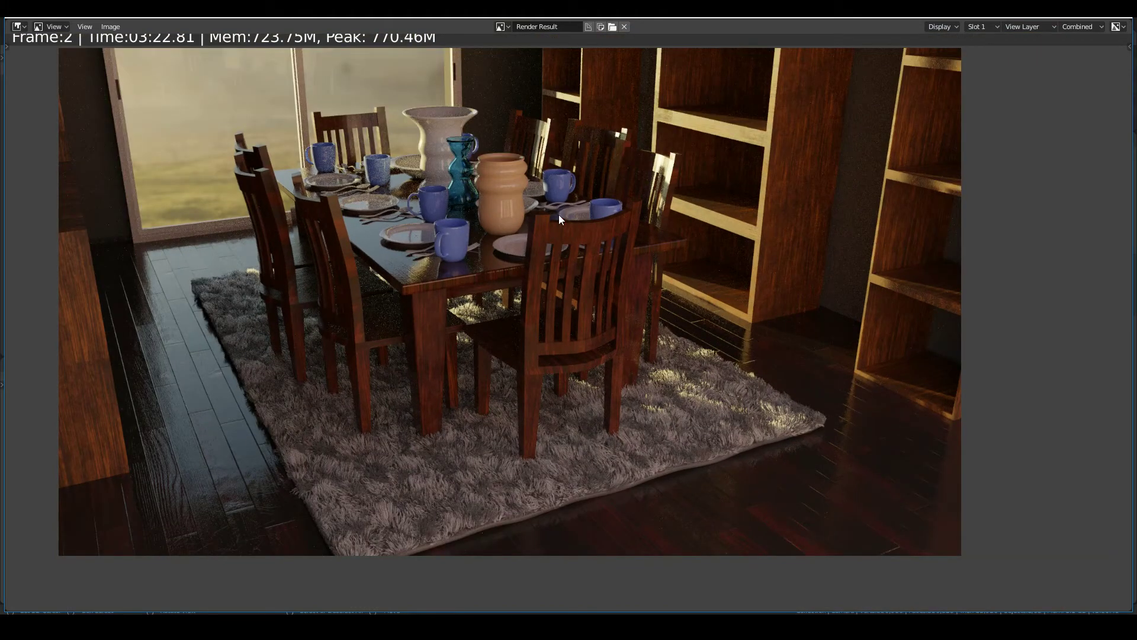
scroll(557, 223, "down", 1)
scroll(561, 235, "up", 1)
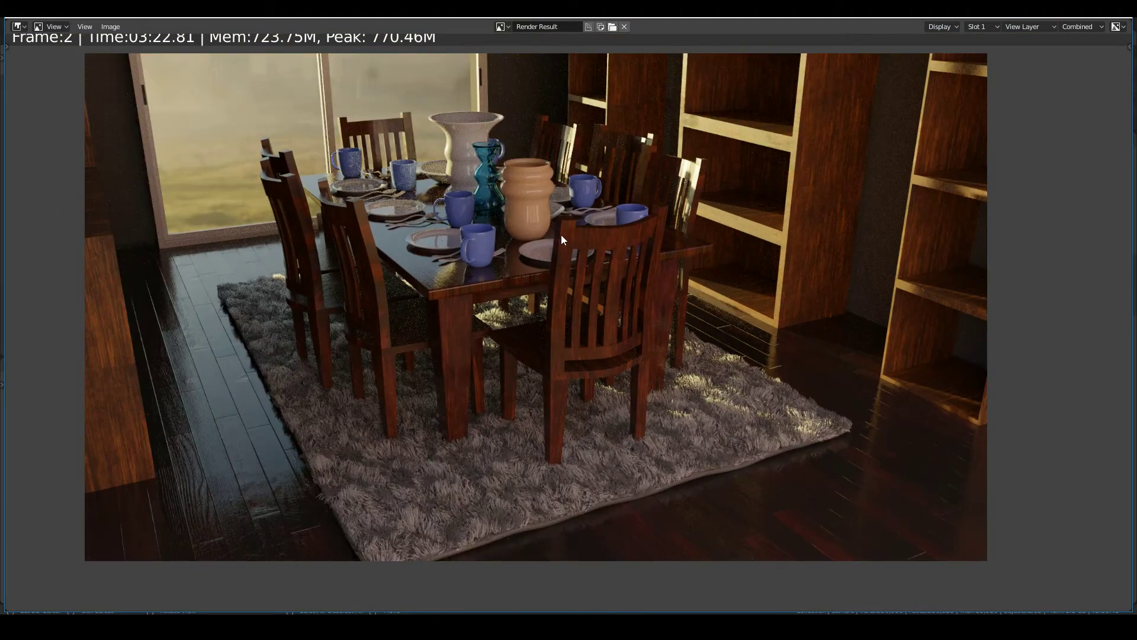
scroll(562, 239, "down", 1)
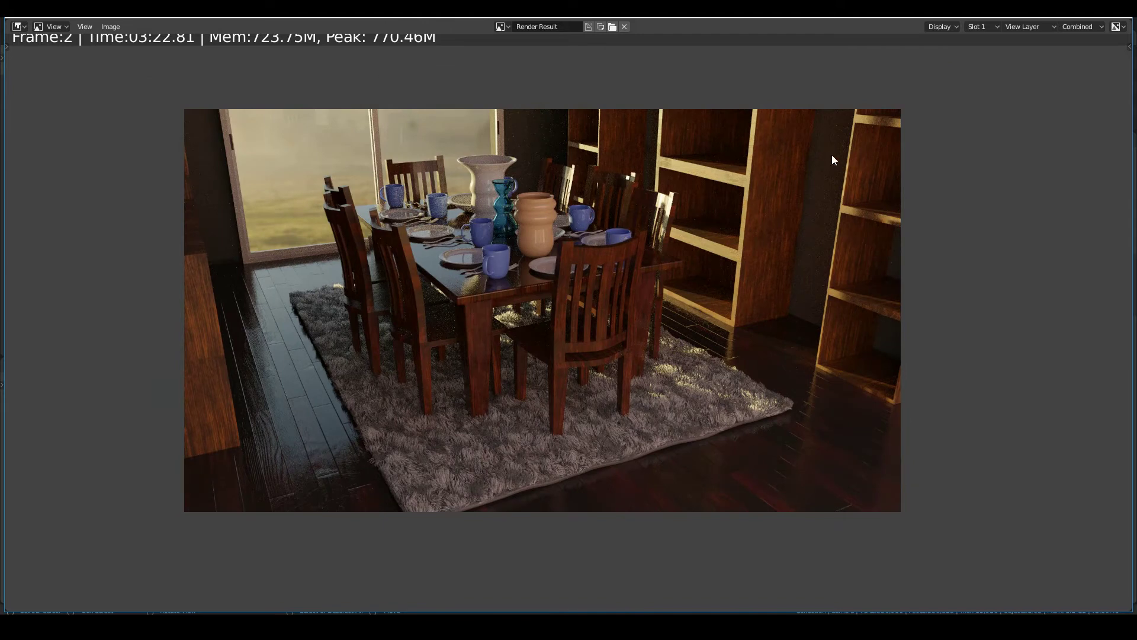
left_click(1118, 17)
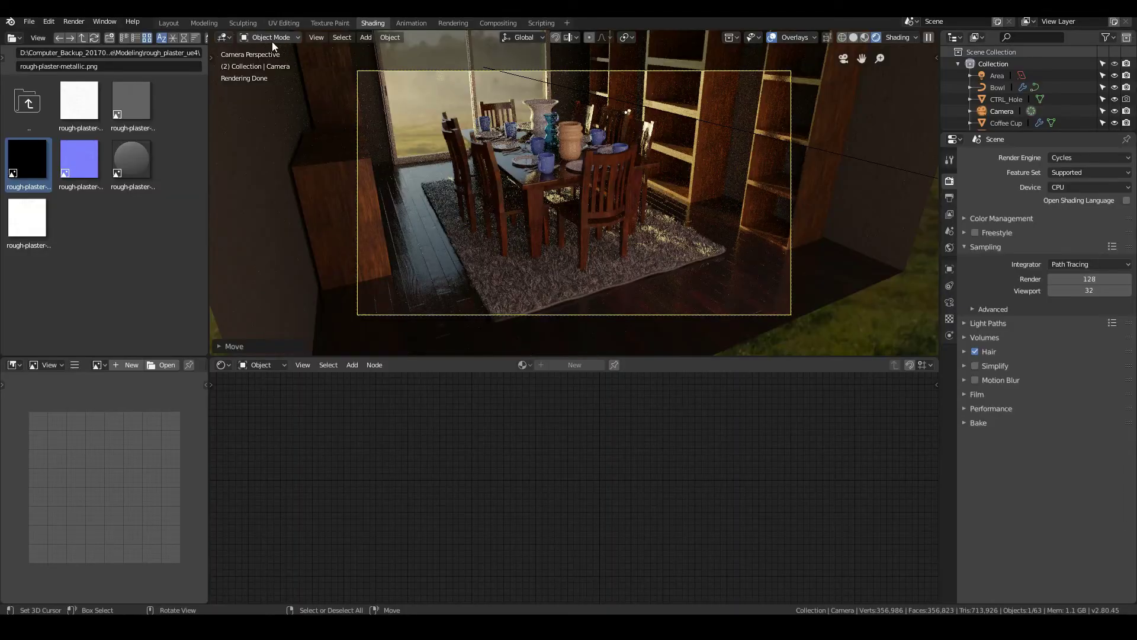
Switch to the Compositing workspace, enable nodes, and spread the Render Layers and Composite nodes far apart
left_click(492, 22)
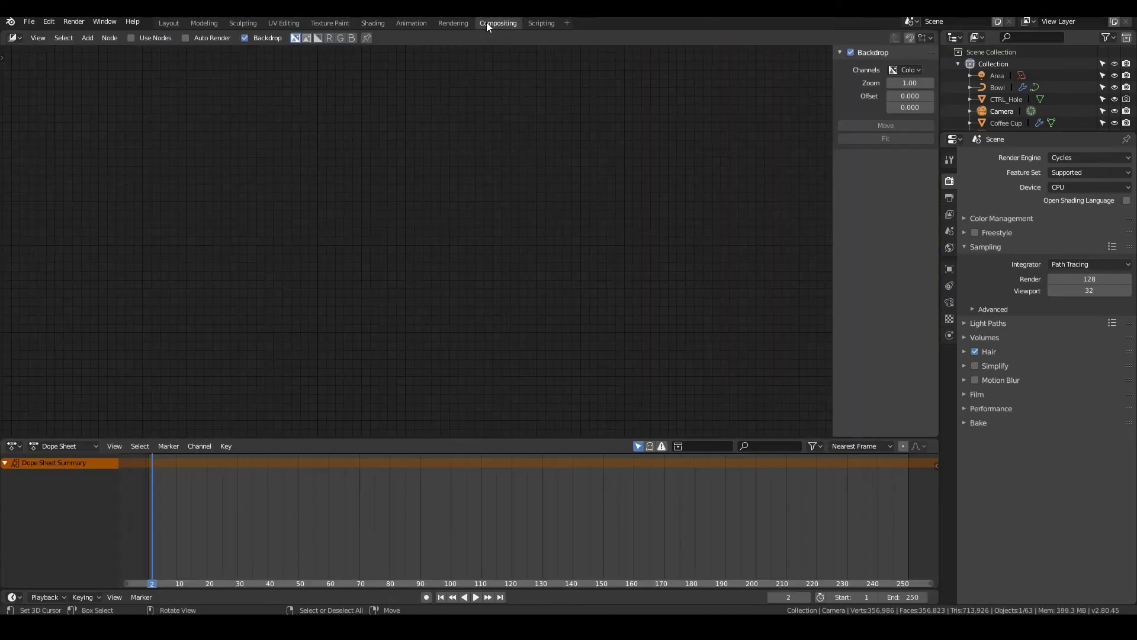
left_click(131, 37)
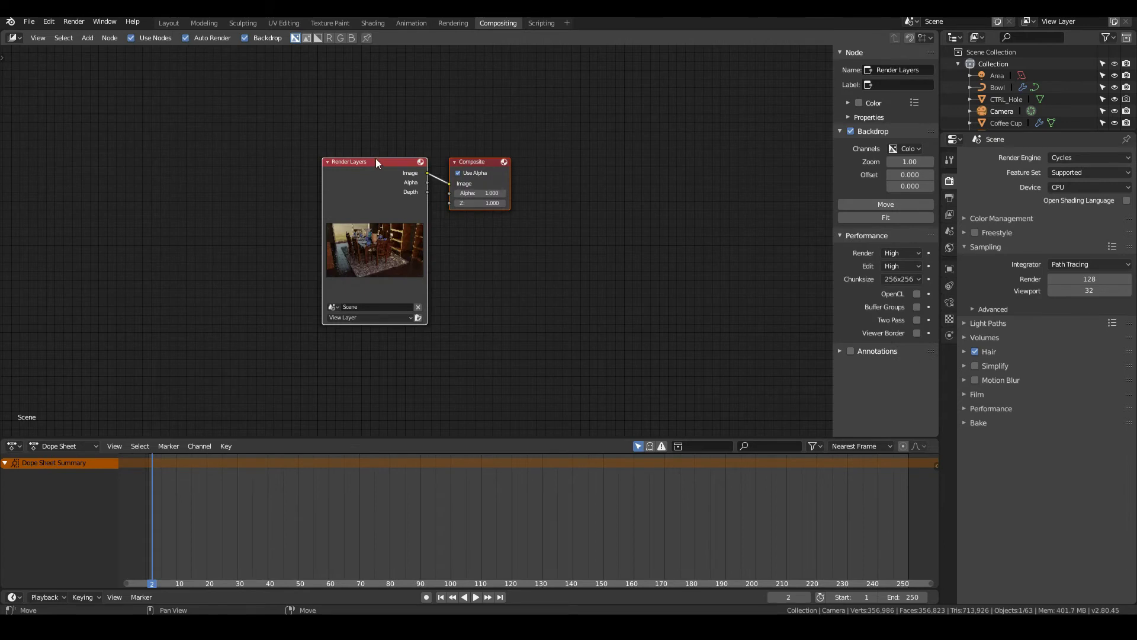
left_click_drag(377, 163, 78, 112)
left_click_drag(474, 165, 754, 97)
left_click_drag(88, 113, 76, 112)
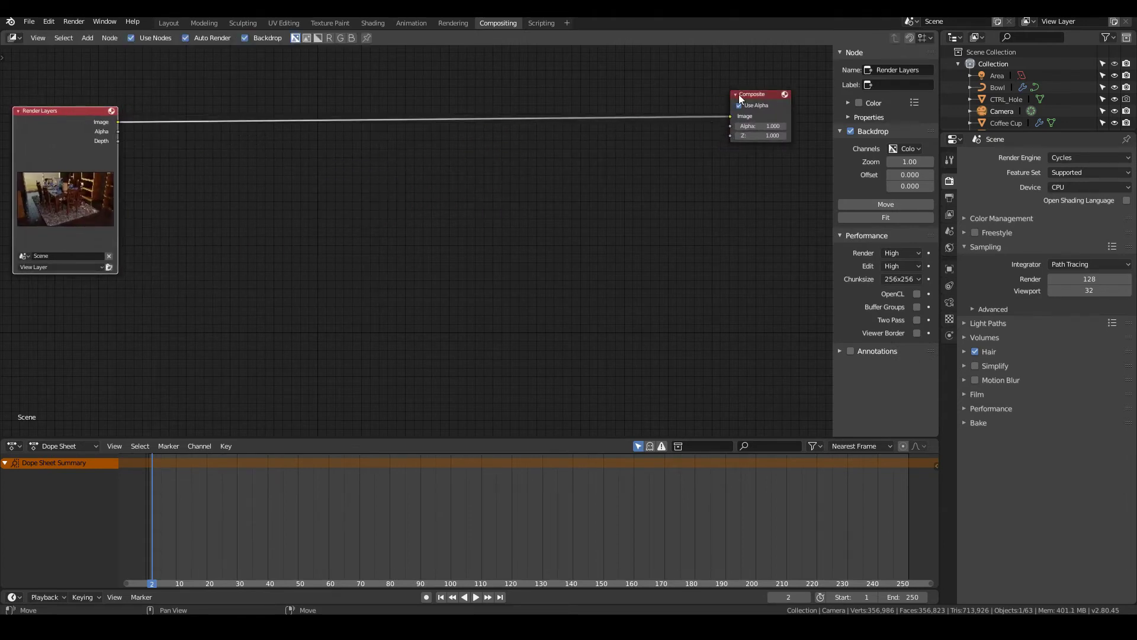
left_click_drag(740, 98, 751, 94)
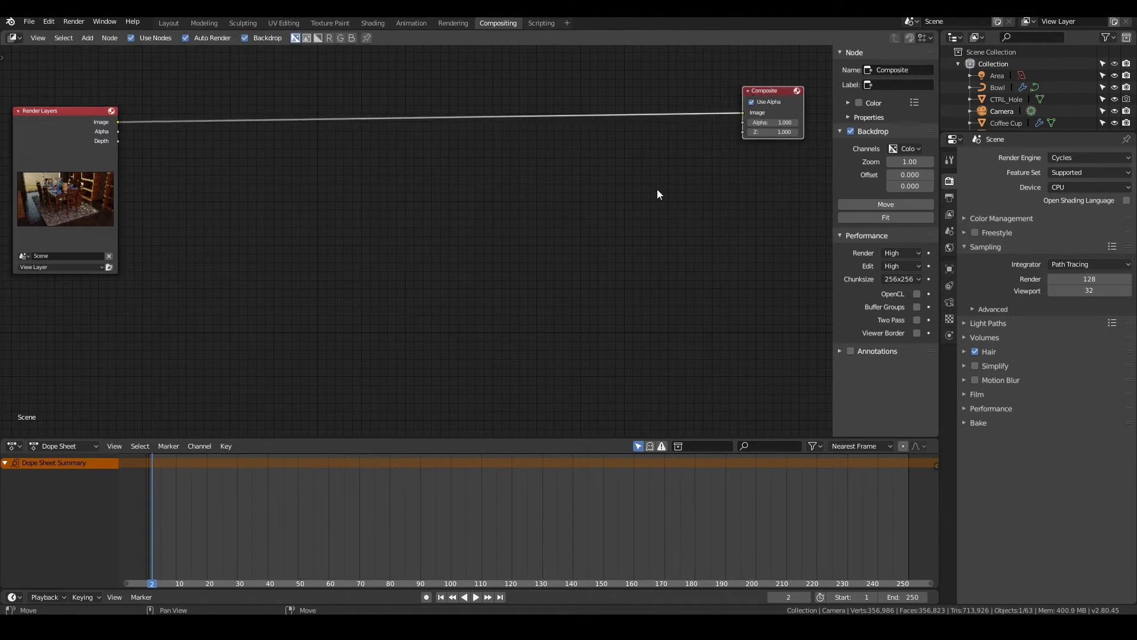
Add a Viewer node below the Composite node and connect the Render Layers image output to its Image input
key("shift+a")
mouse_move(616, 219)
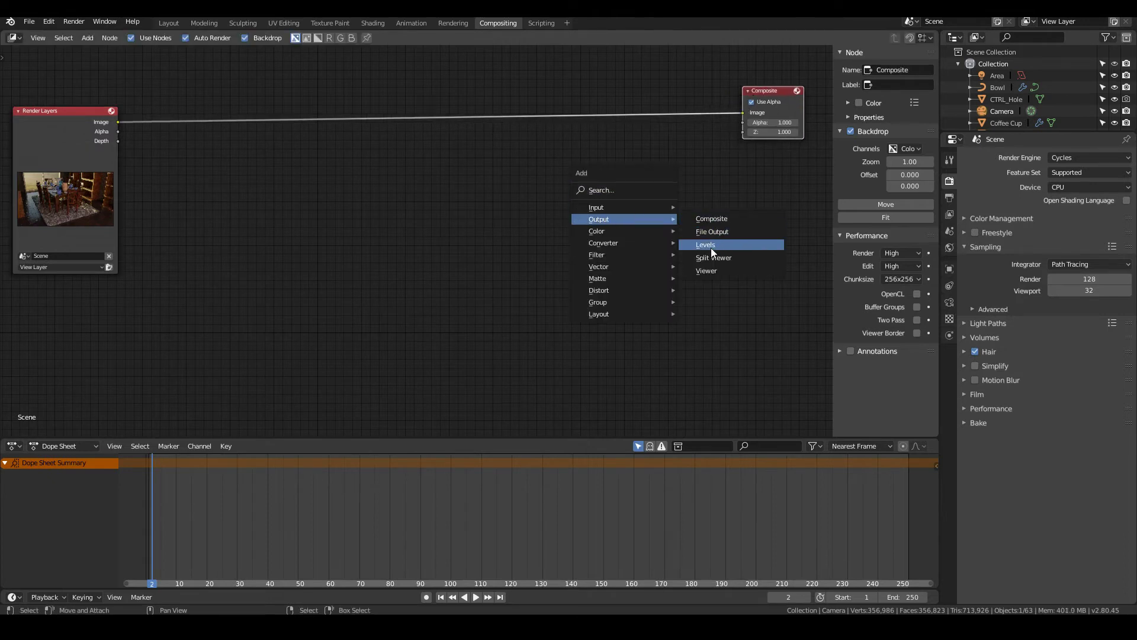
left_click(708, 271)
left_click(758, 169)
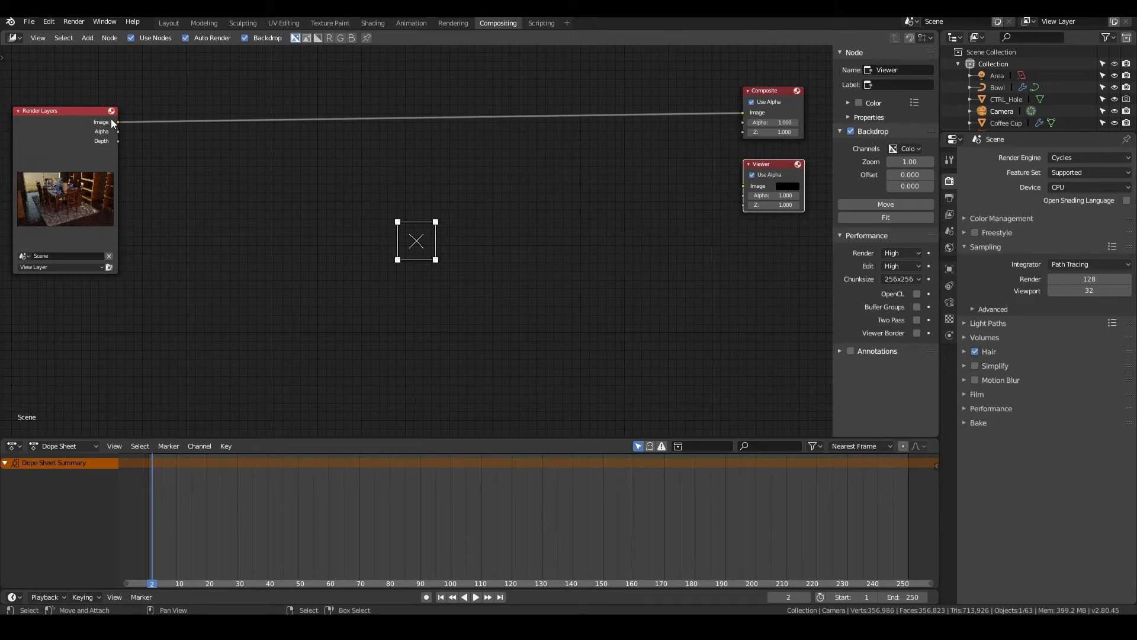
left_click_drag(118, 123, 743, 186)
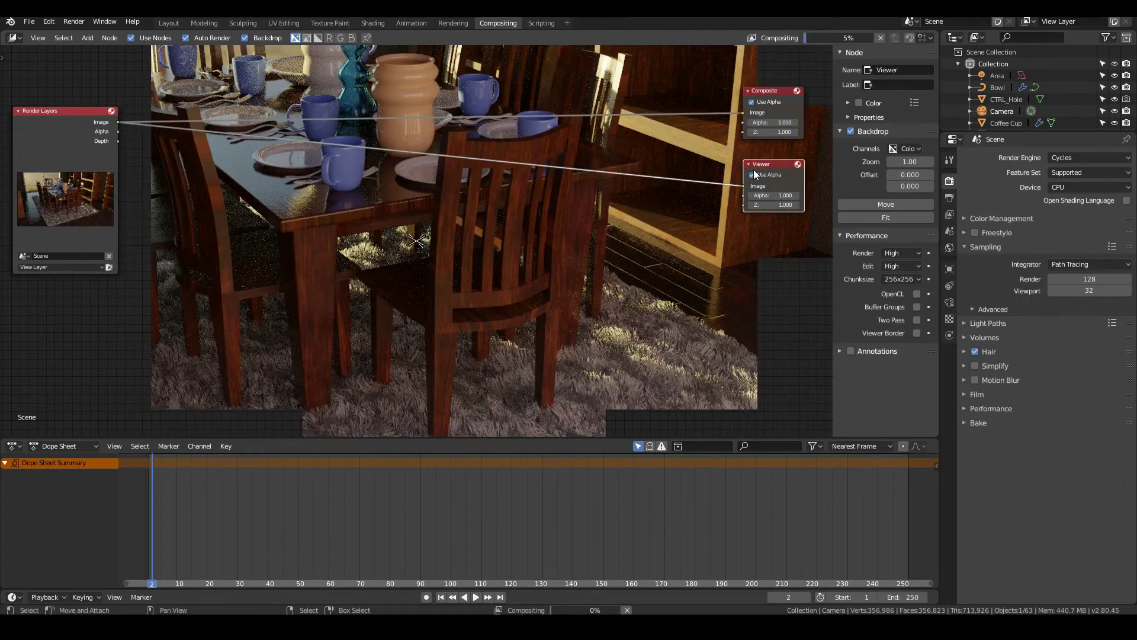
Scale the compositor backdrop to a zoom of 0.48 so the whole render fits between the nodes
key("v")
key("v")
key("v")
key("v")
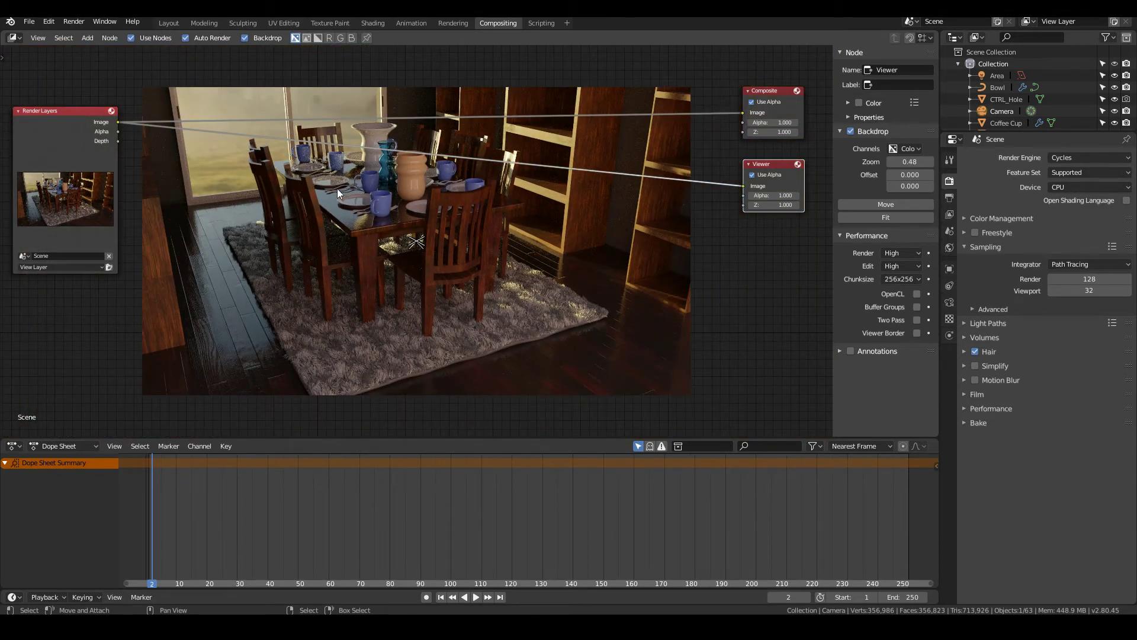
key("alt+v")
key("alt+v")
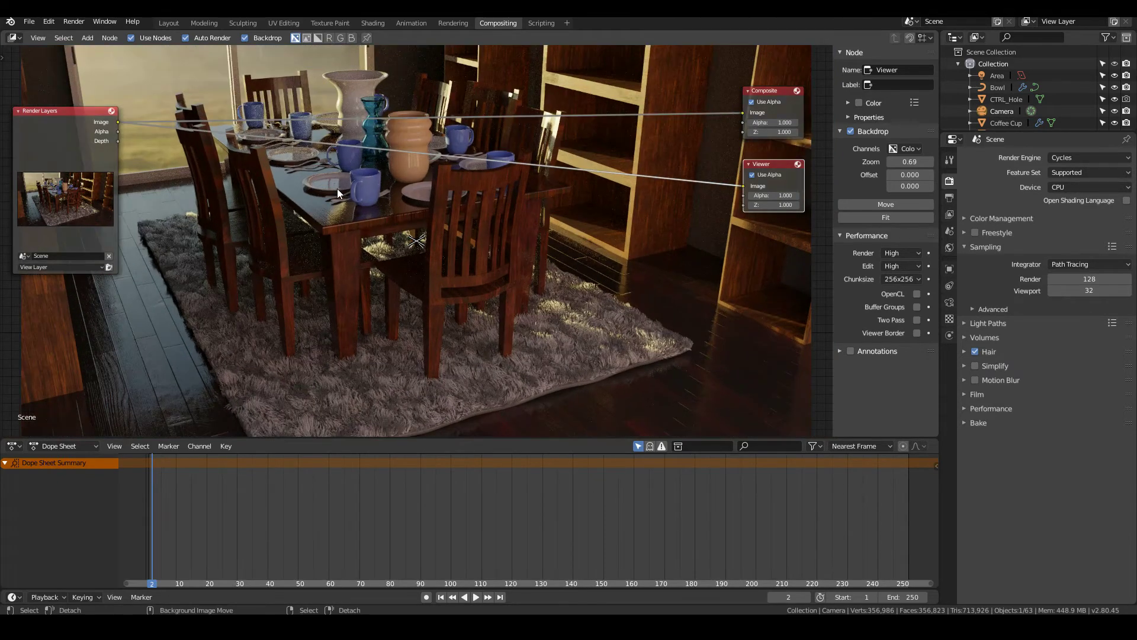
key("v")
key("v")
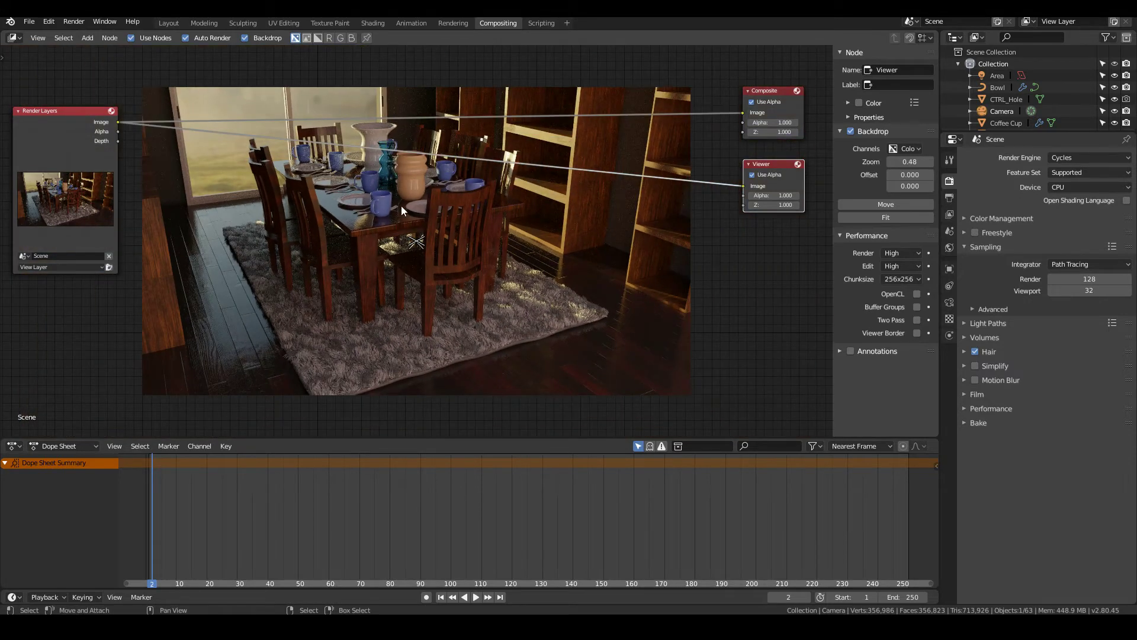
Insert a Lens Distortion node into the link before the Composite node and connect its image output to the Viewer as well
middle_click_drag(540, 233, 593, 247)
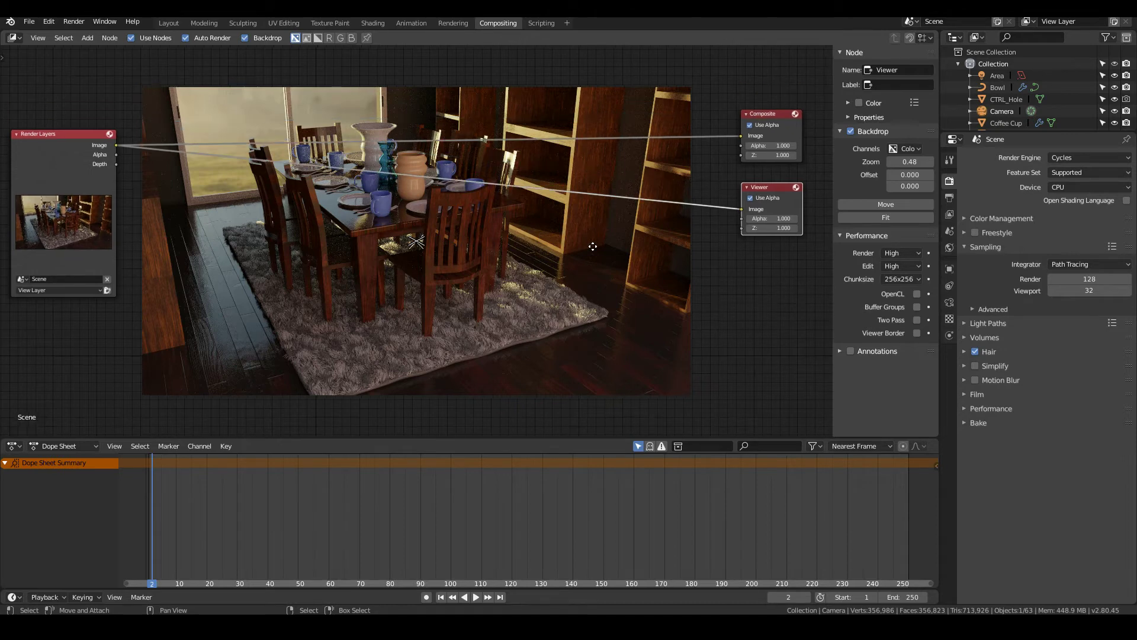
key("shift+a")
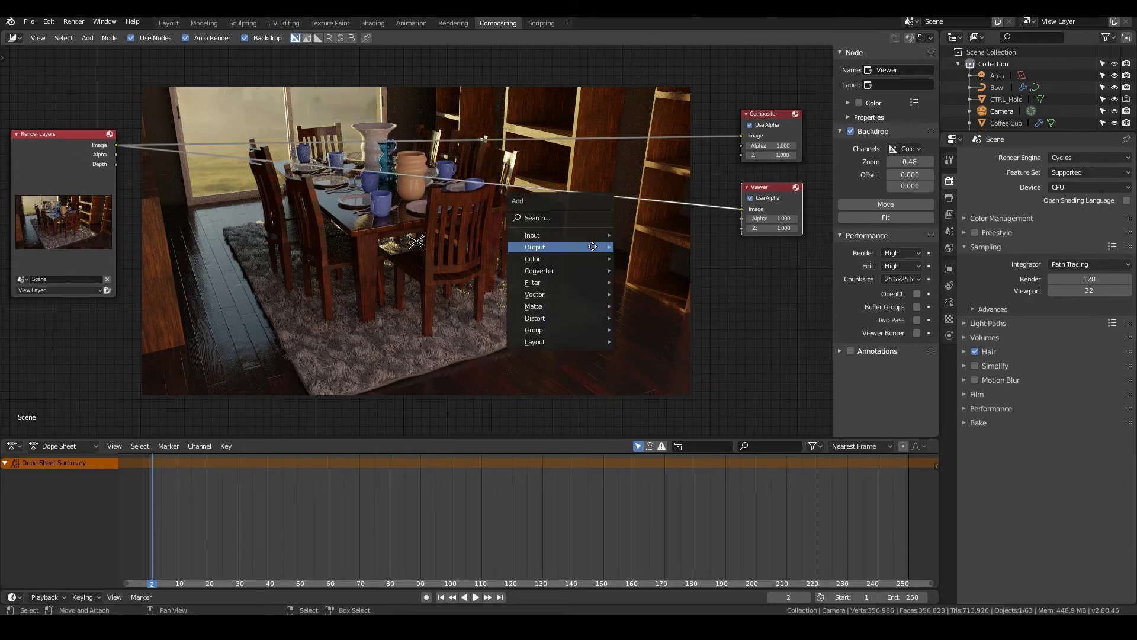
mouse_move(593, 318)
left_click(653, 370)
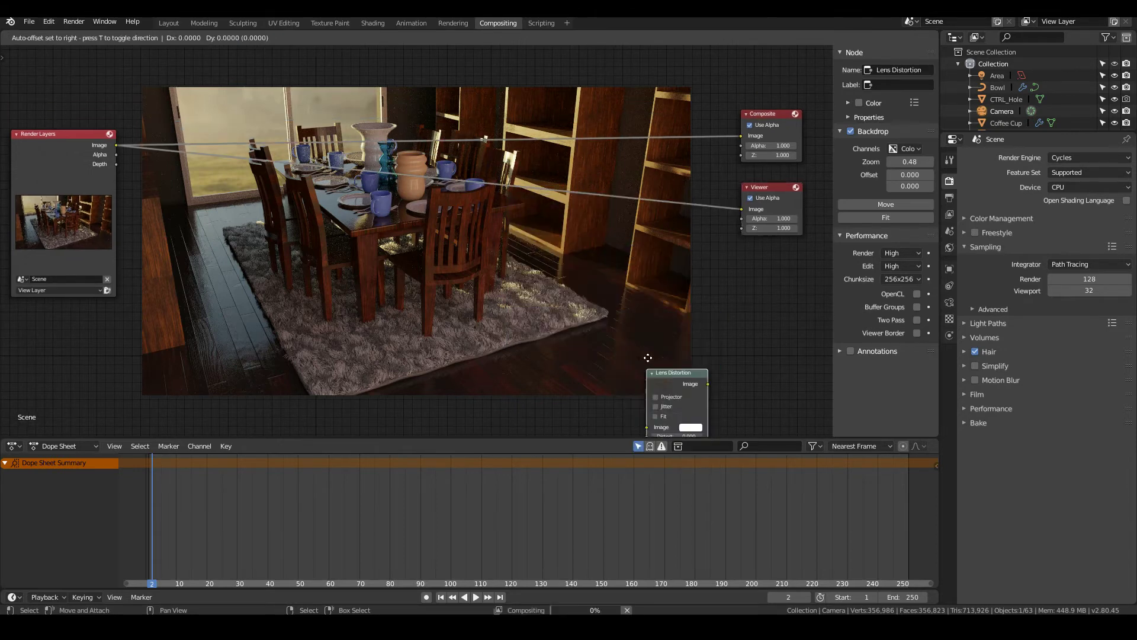
left_click(655, 142)
left_click_drag(690, 139, 741, 209)
left_click_drag(634, 109, 657, 177)
Set the Lens Distortion node's Distort value to 0.02 and enable Fit
scroll(717, 257, "up", 3)
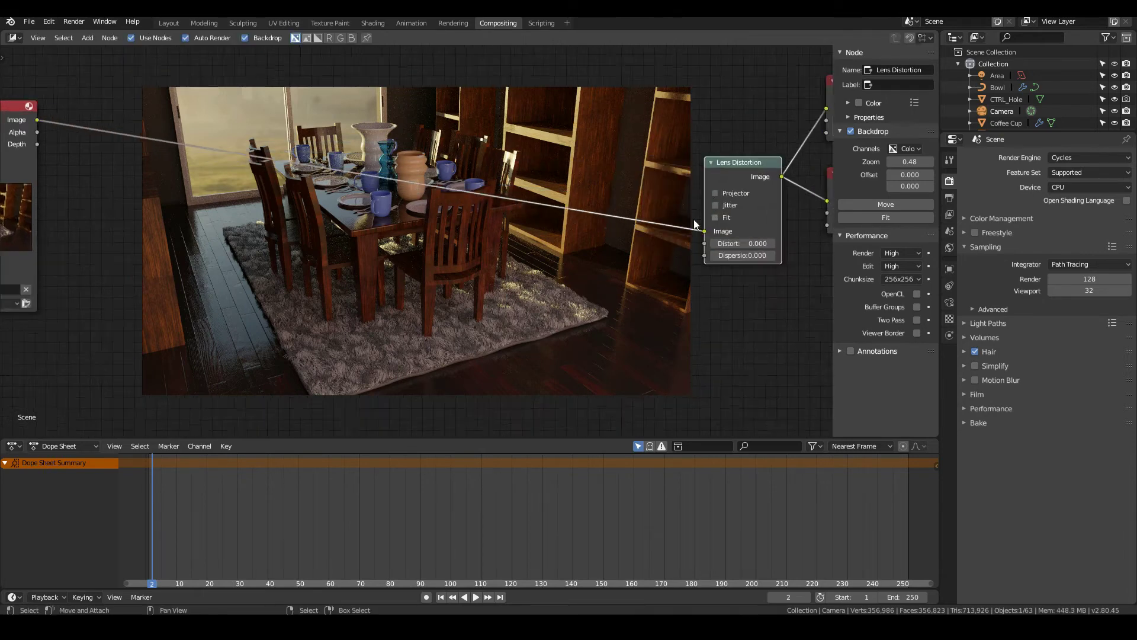
left_click(657, 236)
type("0.02")
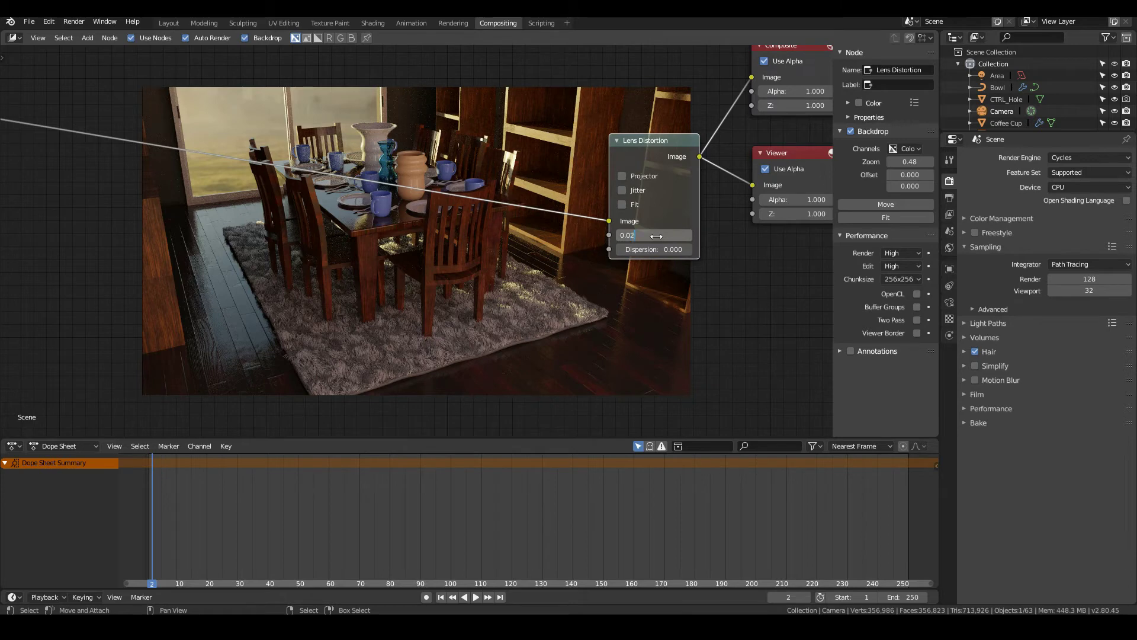
key("Return")
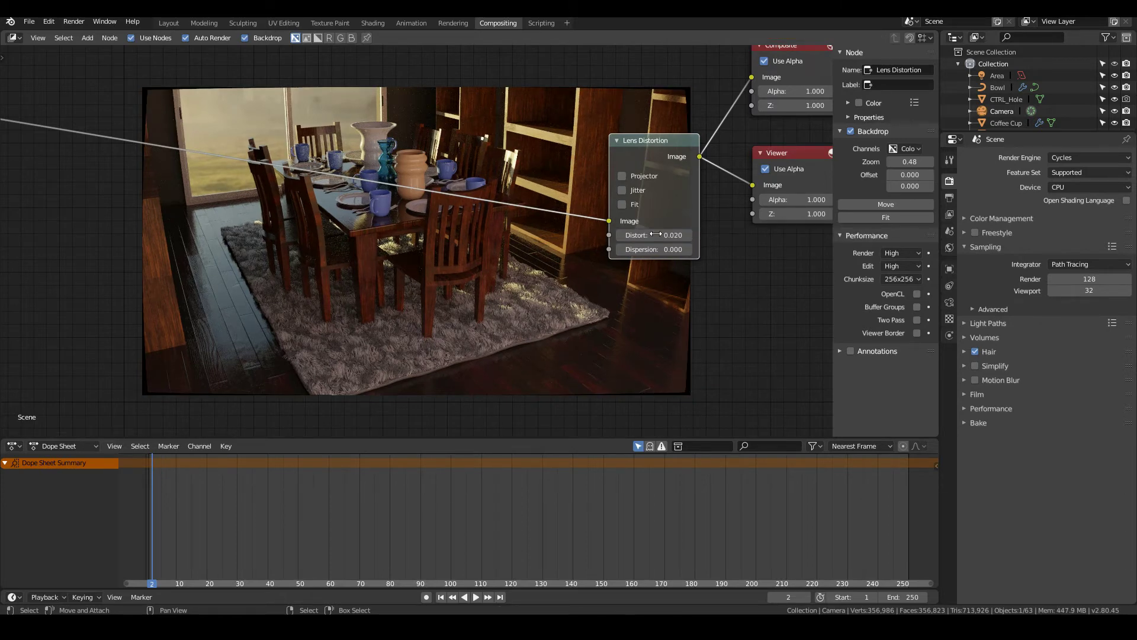
left_click(622, 205)
Set the Lens Distortion node's Dispersion to 0.02
left_click(654, 248)
type("0.0")
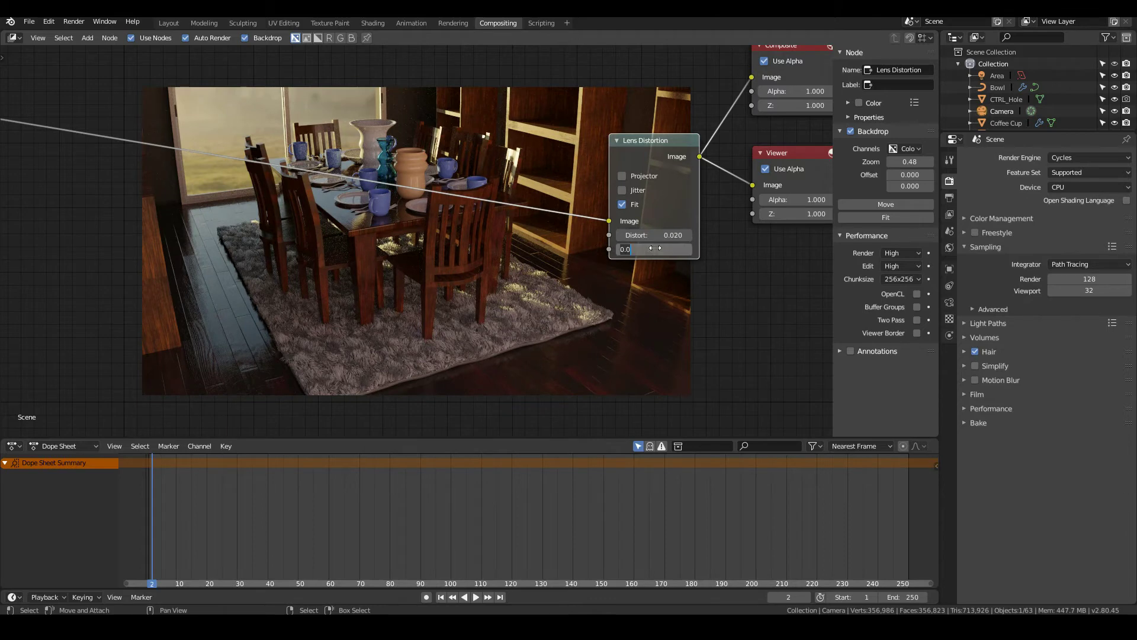
type("1")
key("Return")
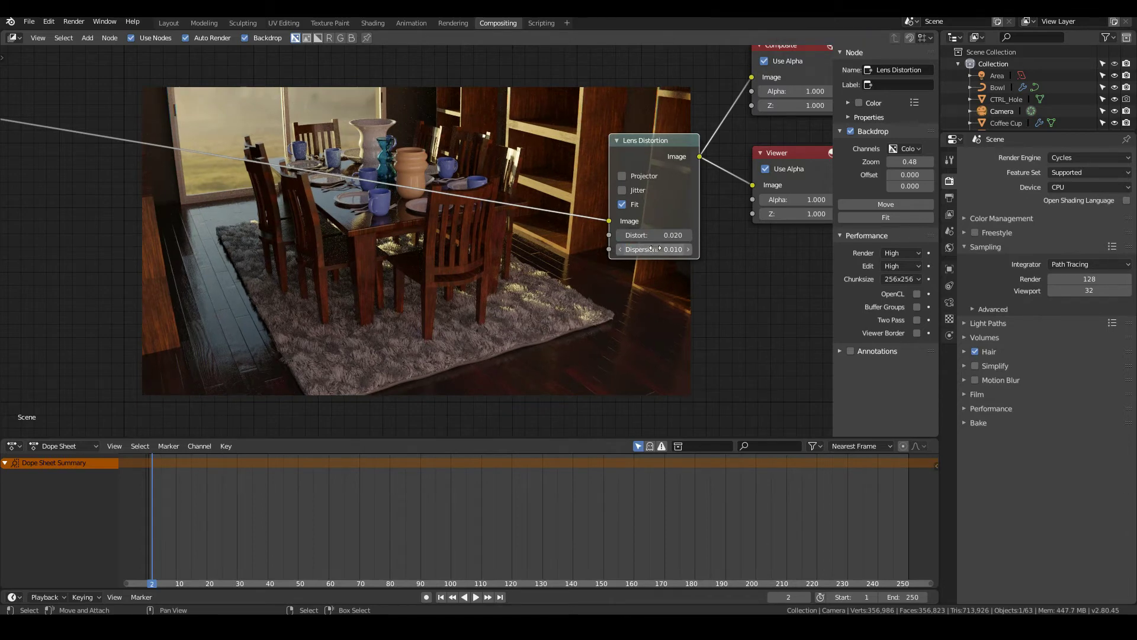
left_click(654, 249)
type("0.02")
key("Return")
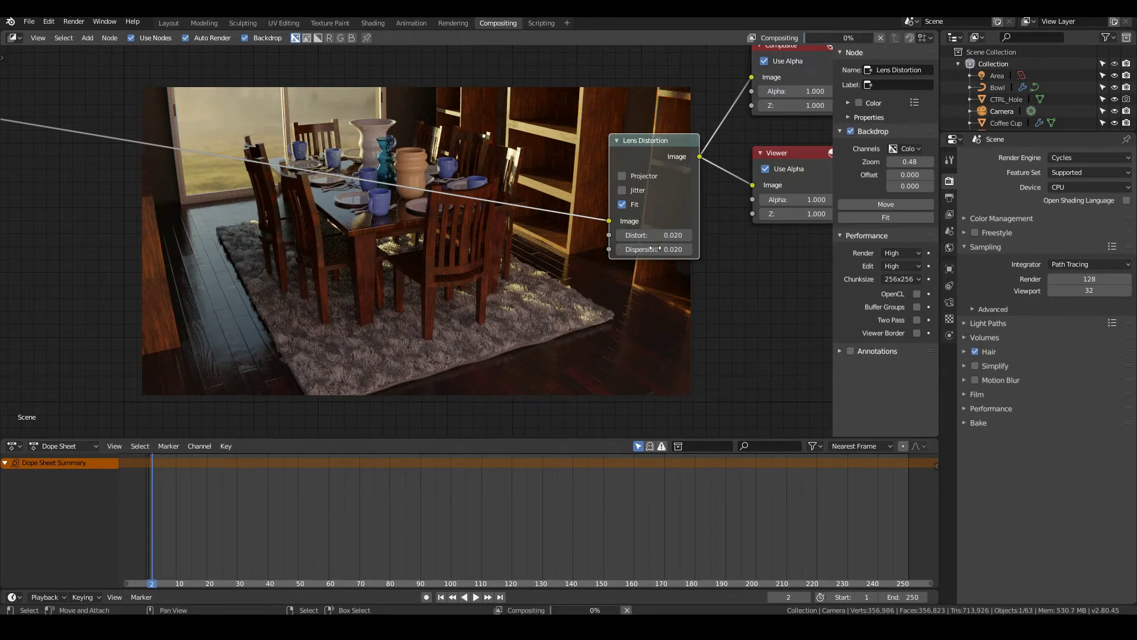
Insert an RGB Curves node between Render Layers and Lens Distortion and brighten the image with a curve point at about X 0.63, Y 0.84
middle_click_drag(689, 354, 687, 303)
scroll(648, 286, "down", 4)
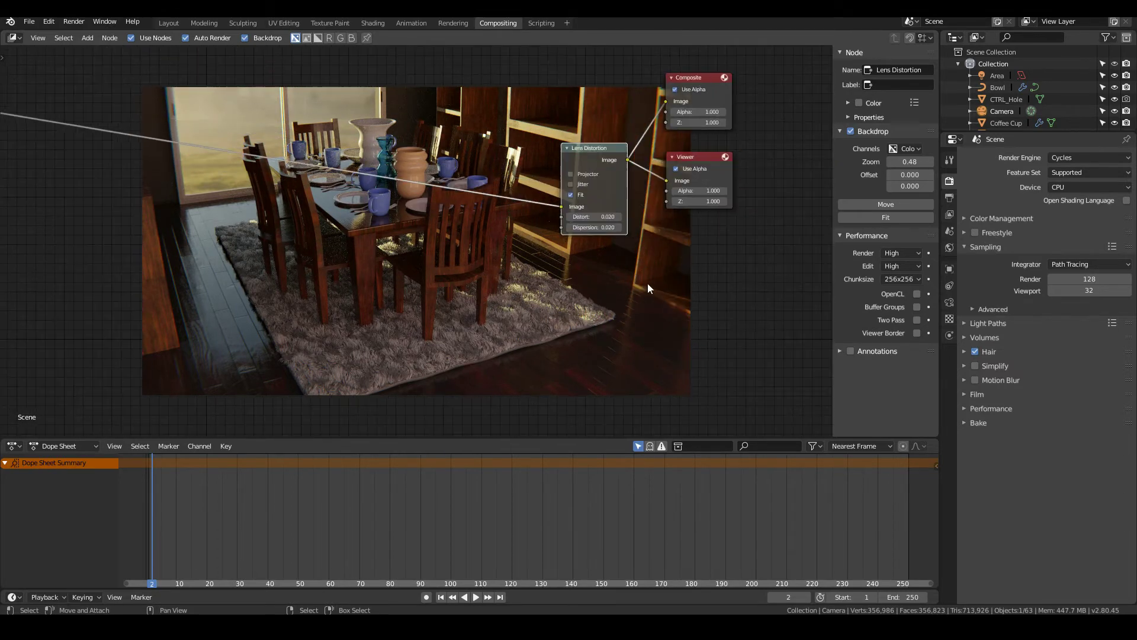
middle_click_drag(578, 288, 748, 297)
scroll(602, 261, "down", 2)
middle_click_drag(602, 261, 703, 287)
scroll(528, 264, "down", 2)
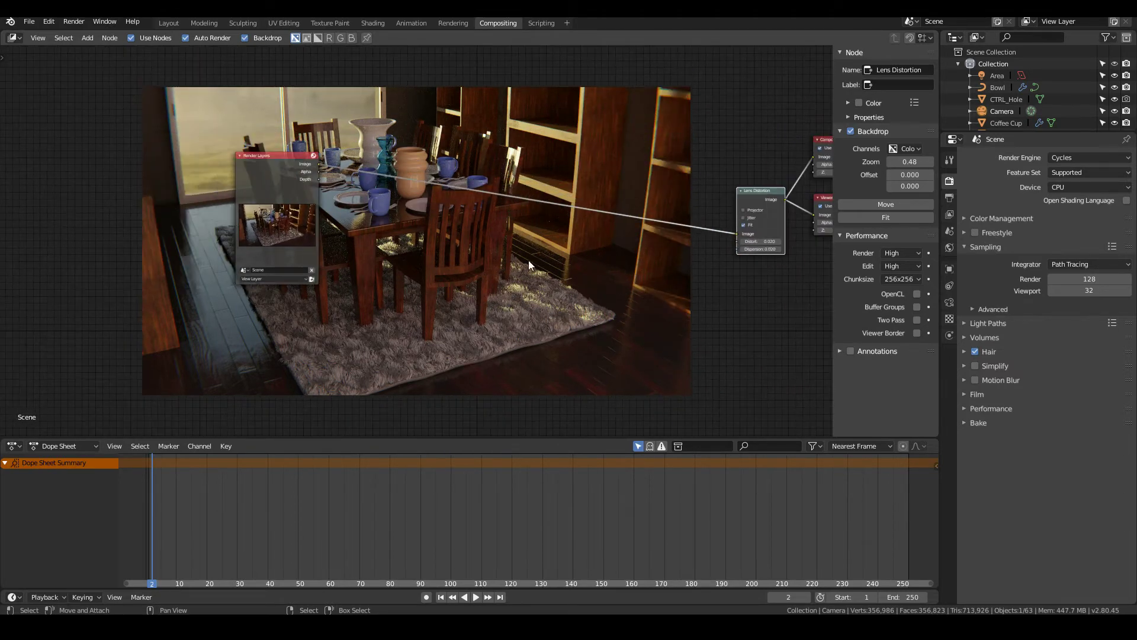
middle_click_drag(542, 270, 570, 309)
key("shift+a")
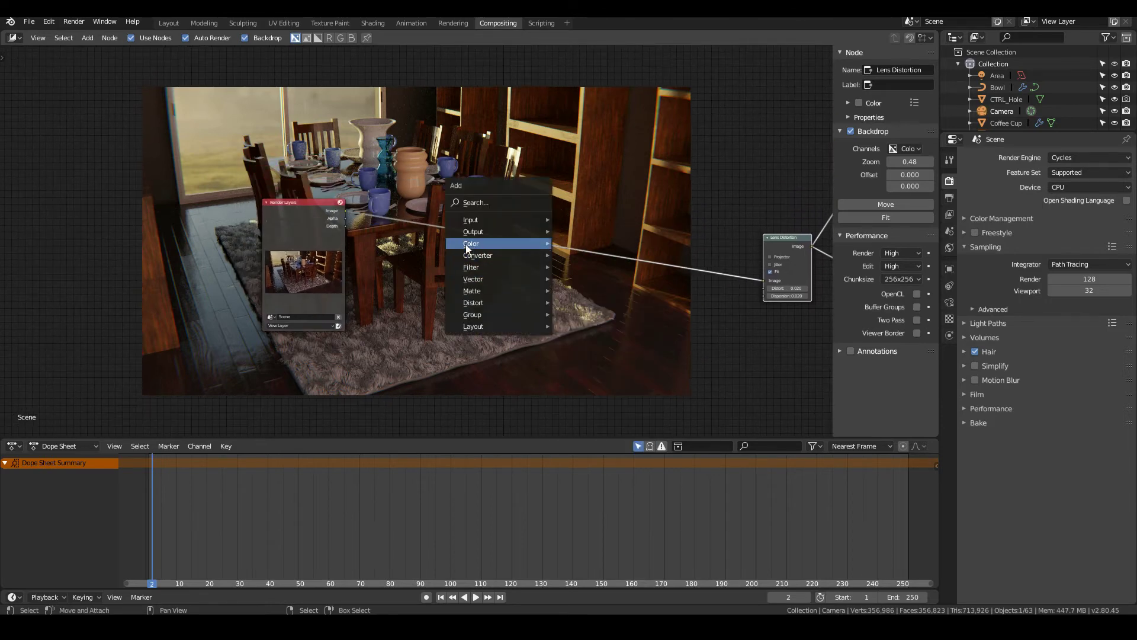
mouse_move(475, 243)
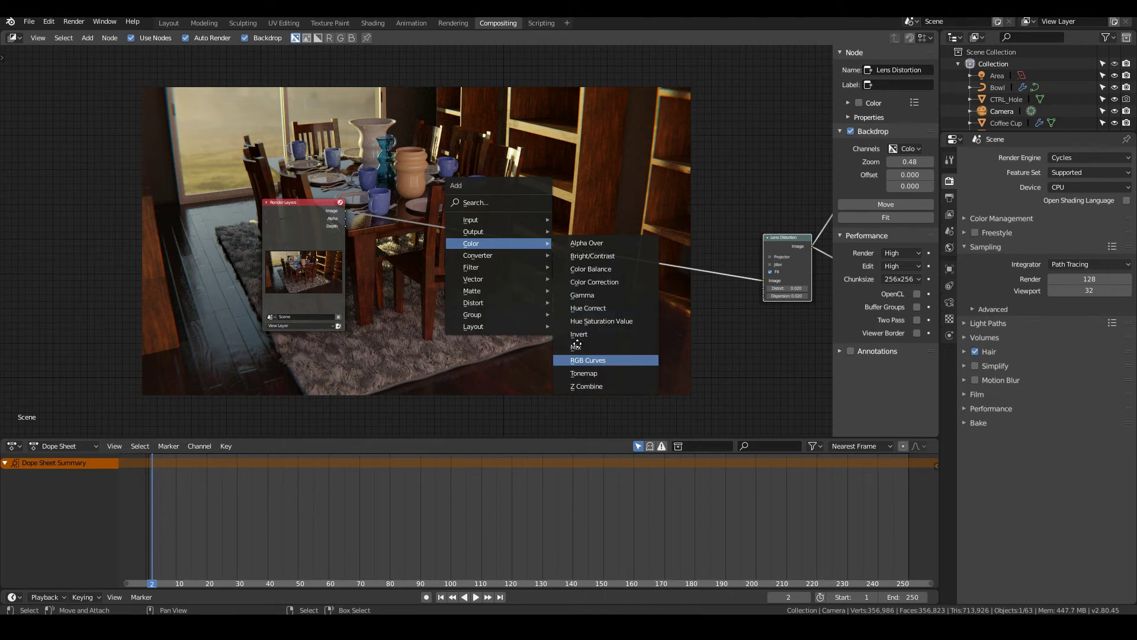
left_click(594, 360)
left_click(420, 199)
left_click(475, 250)
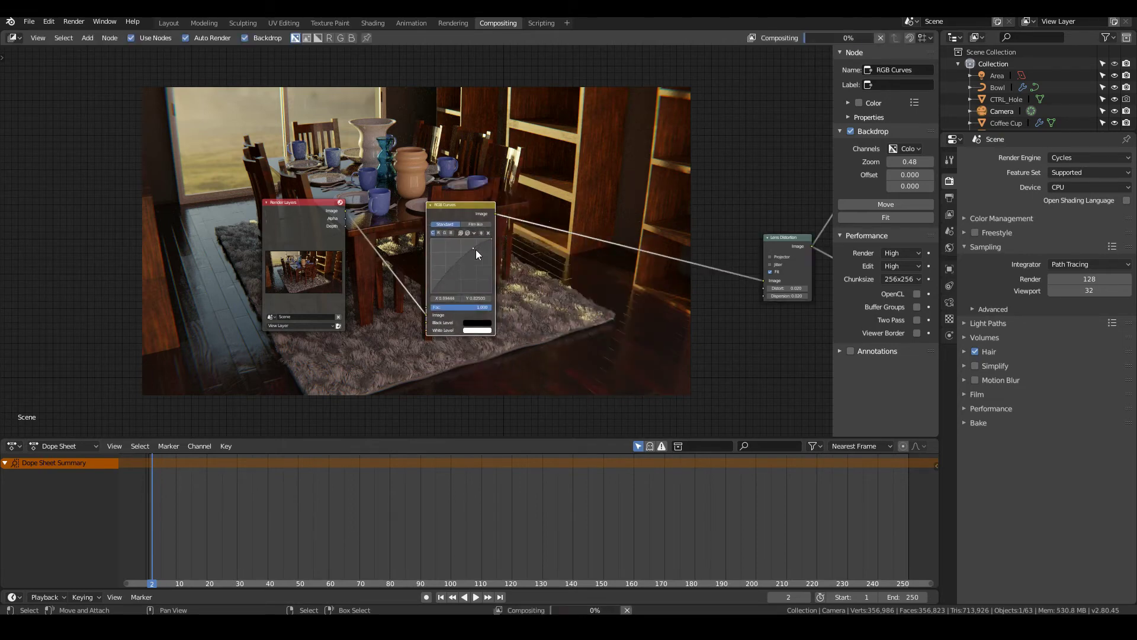
left_click_drag(475, 251, 472, 245)
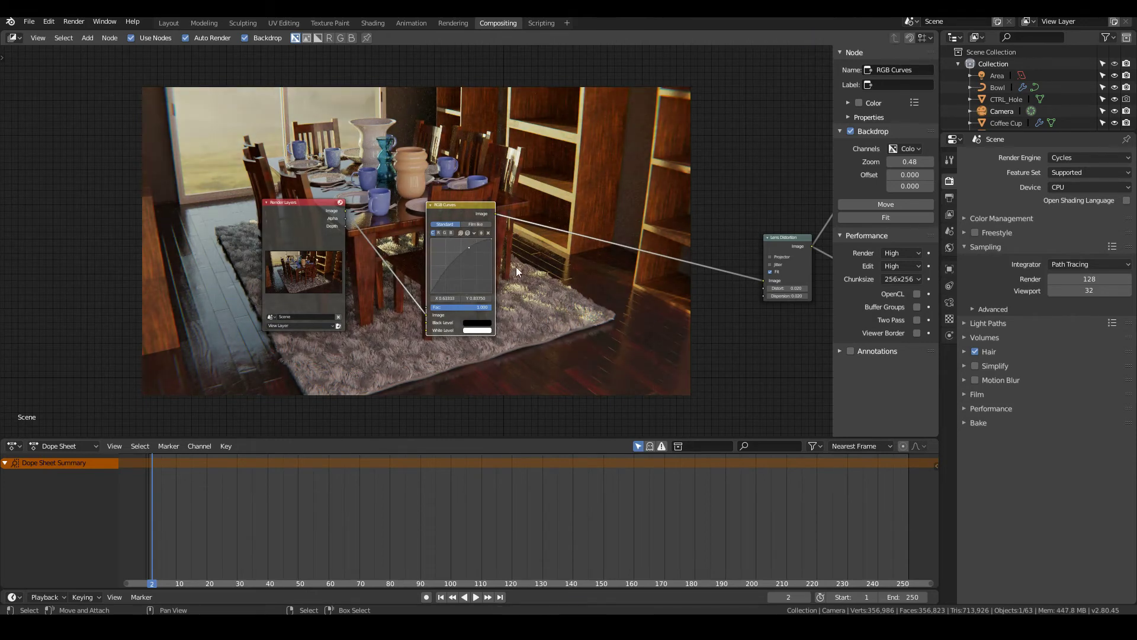
Insert a Color Balance node between the RGB Curves and Lens Distortion nodes
middle_click_drag(459, 261, 362, 289)
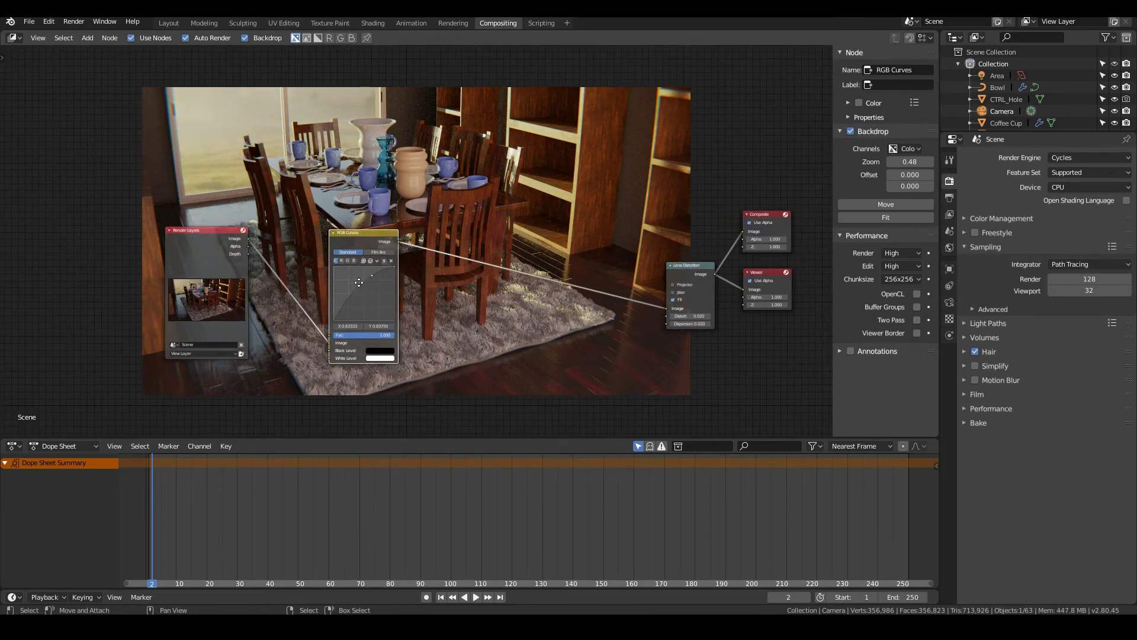
scroll(380, 289, "down", 2)
middle_click_drag(451, 301, 432, 295)
key("shift+a")
mouse_move(433, 295)
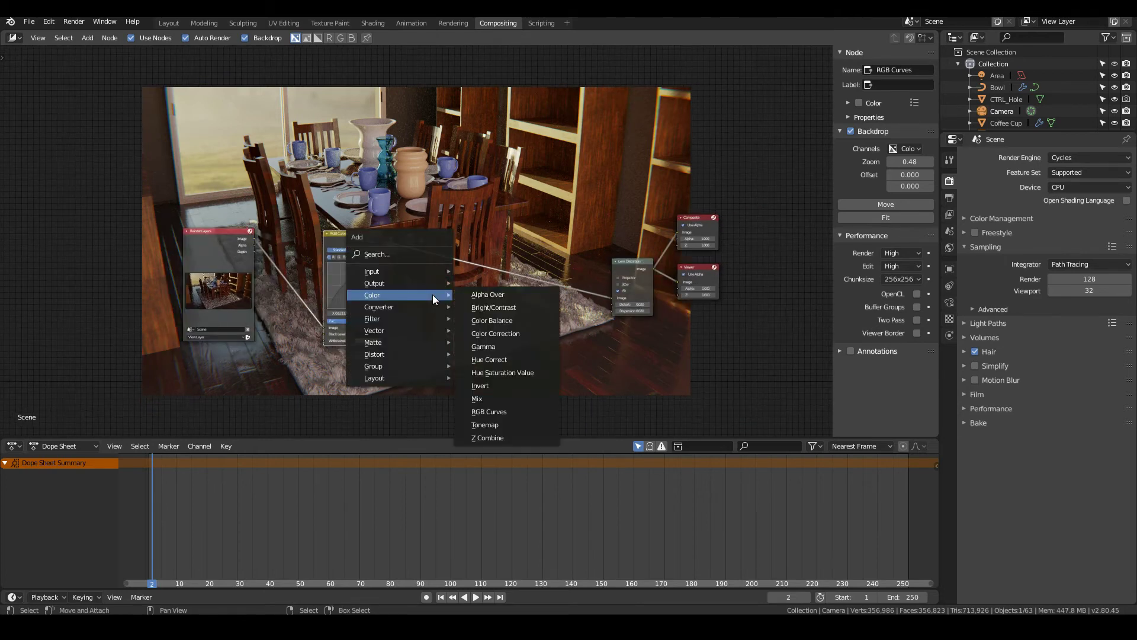
left_click(499, 320)
left_click(445, 234)
Tint the Color Balance node's Lift and Gamma slightly towards warm orange and its Gain slightly towards blue
scroll(445, 234, "up", 4)
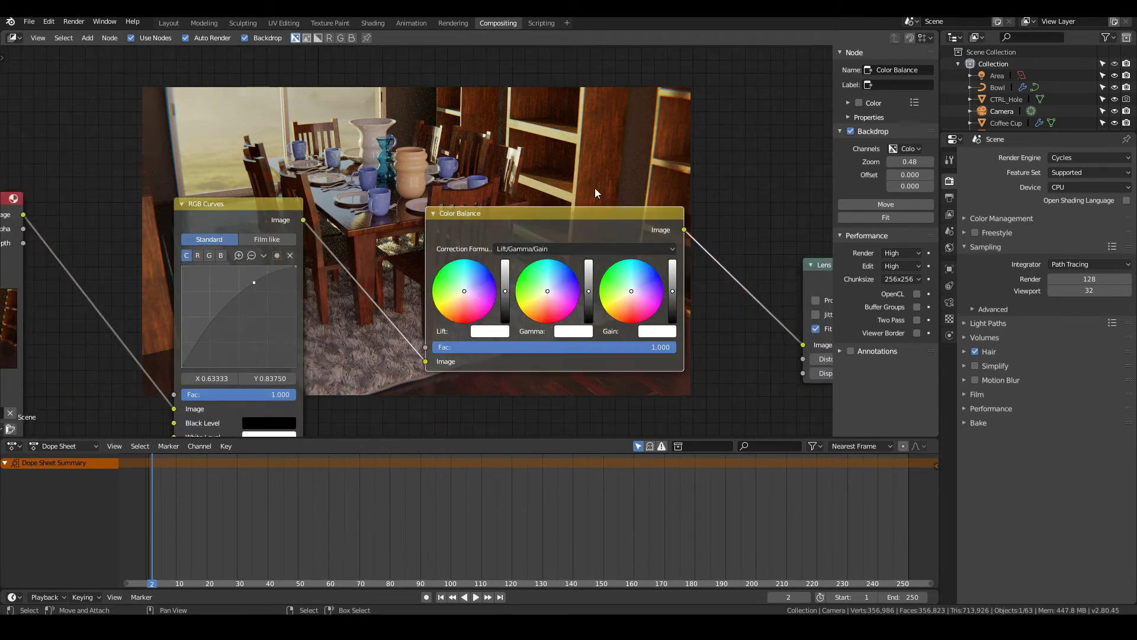
scroll(595, 193, "down", 4)
scroll(534, 193, "up", 5)
scroll(532, 192, "down", 3)
middle_click_drag(427, 164, 471, 159)
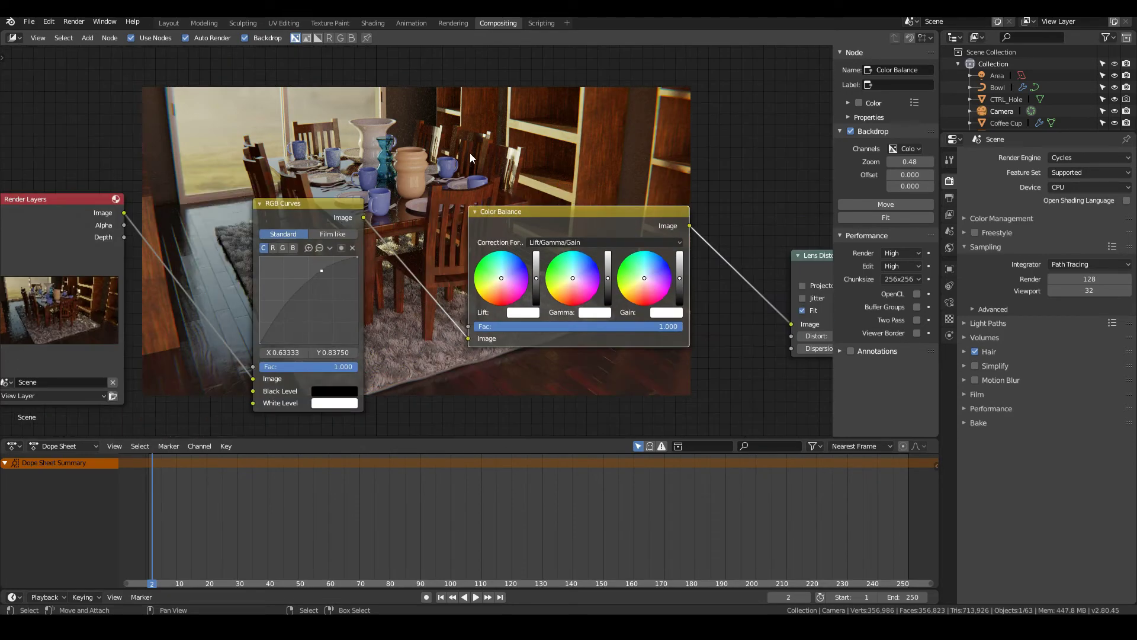
scroll(429, 212, "up", 3)
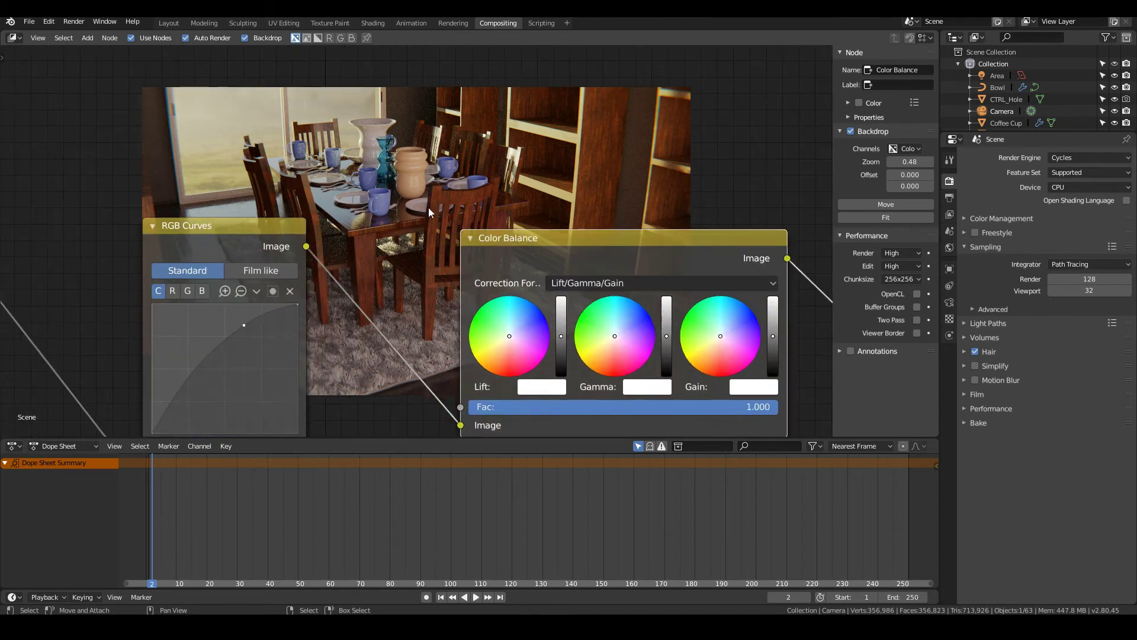
middle_click_drag(429, 212, 422, 228)
left_click_drag(501, 357, 497, 359)
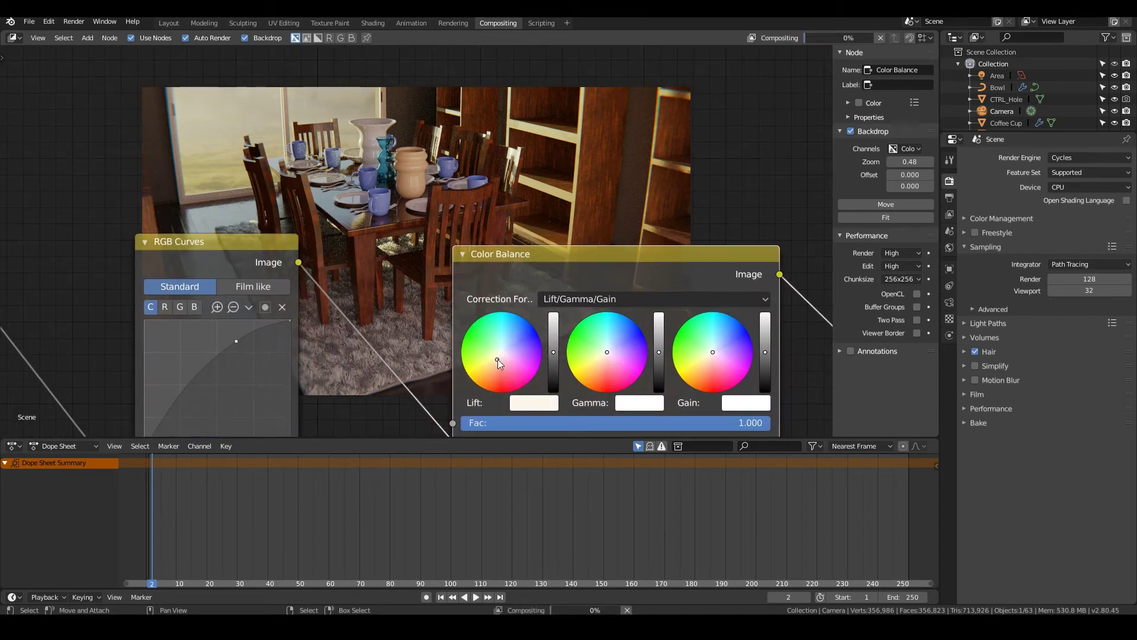
left_click(606, 357)
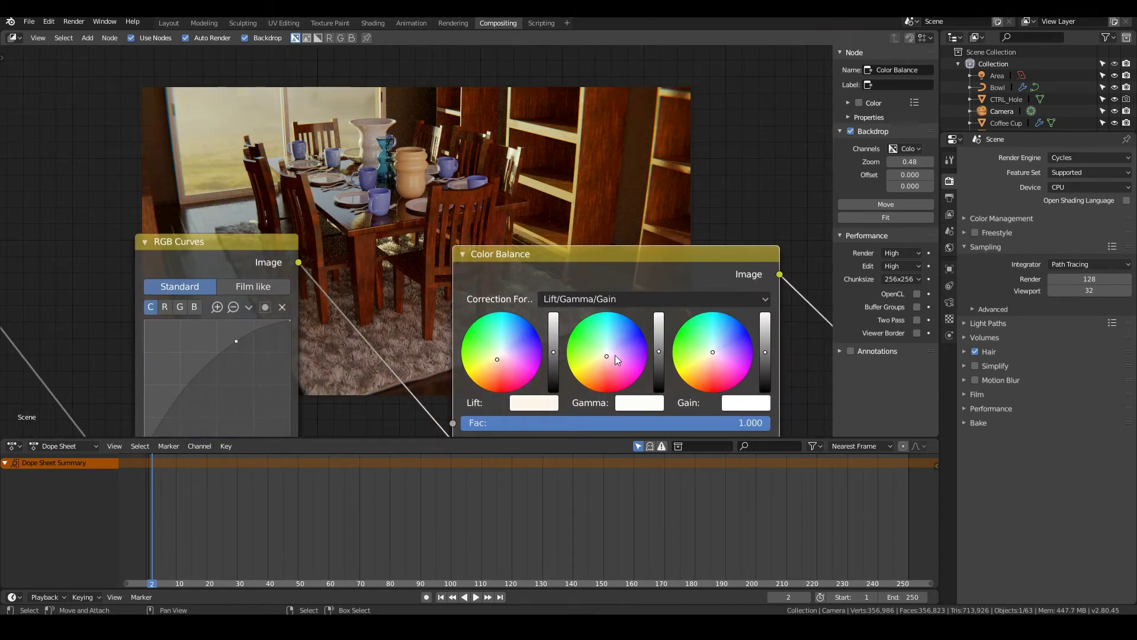
left_click(718, 344)
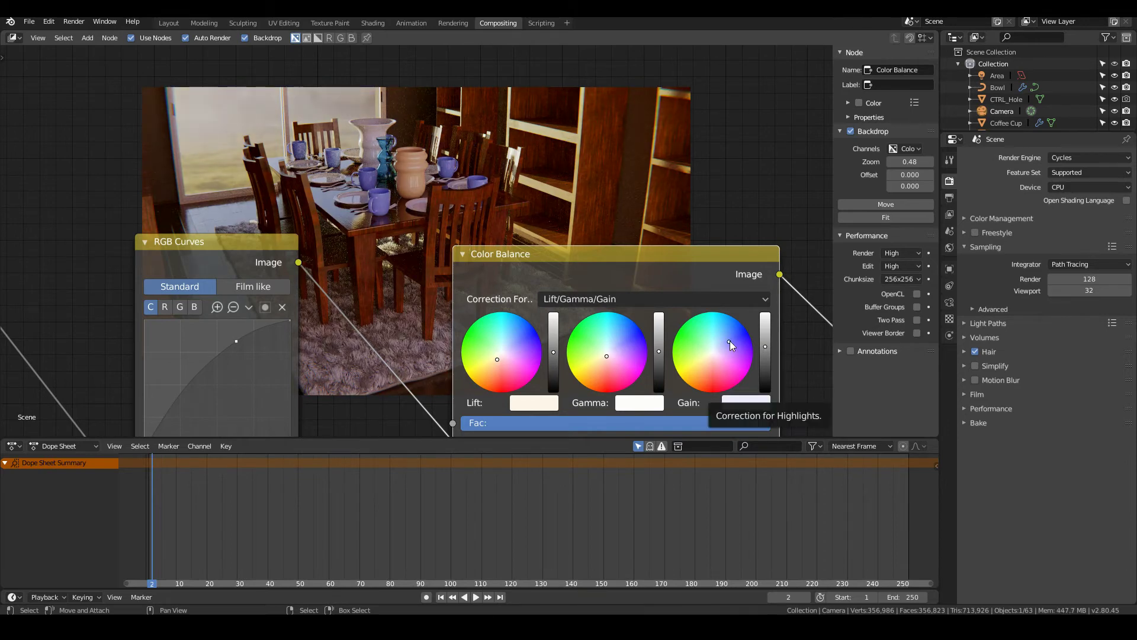
Examine the colour-graded dining room in the backdrop and the node chain from Render Layers to the outputs
middle_click_drag(365, 271, 693, 321)
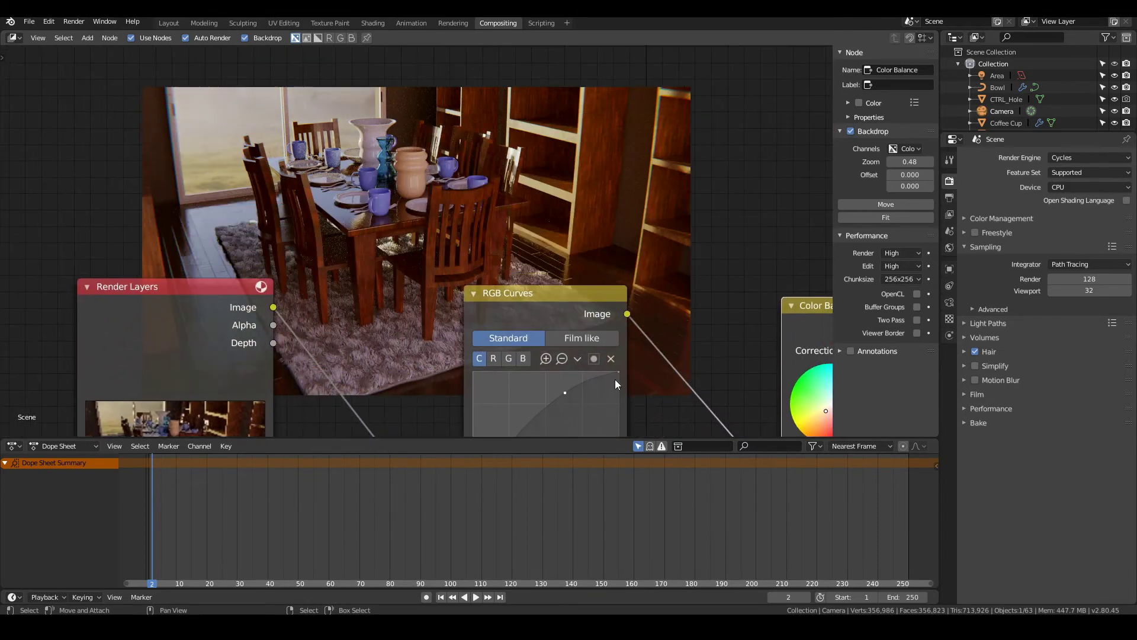
scroll(692, 321, "down", 8)
middle_click_drag(630, 344, 292, 393)
scroll(292, 393, "up", 3)
middle_click_drag(518, 93, 511, 63)
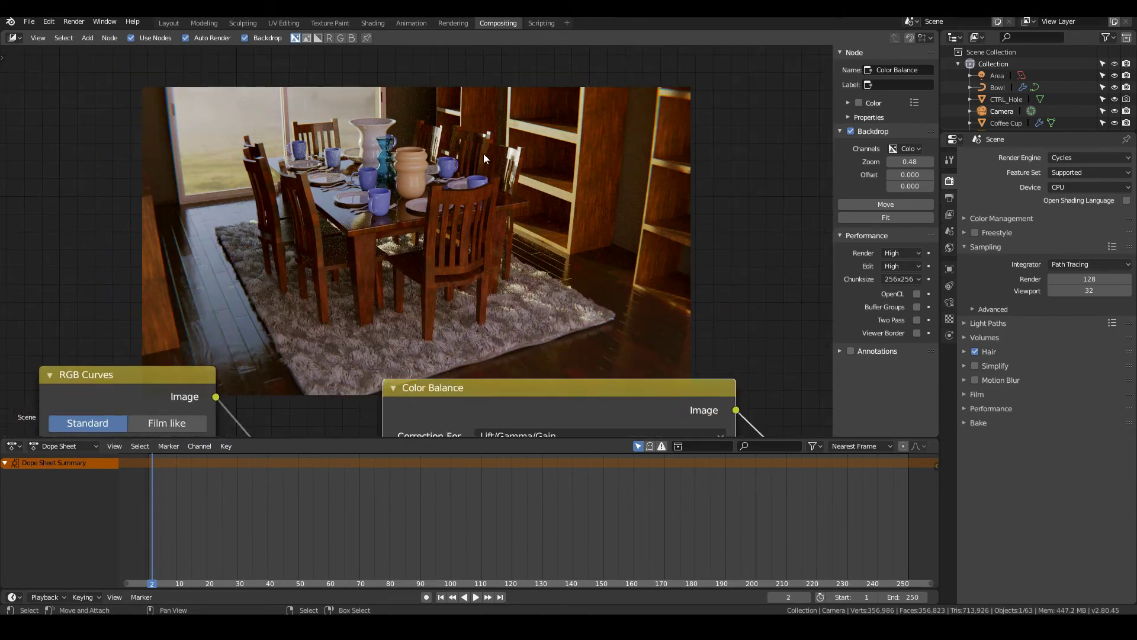
scroll(524, 284, "down", 7)
middle_click_drag(524, 277, 271, 75)
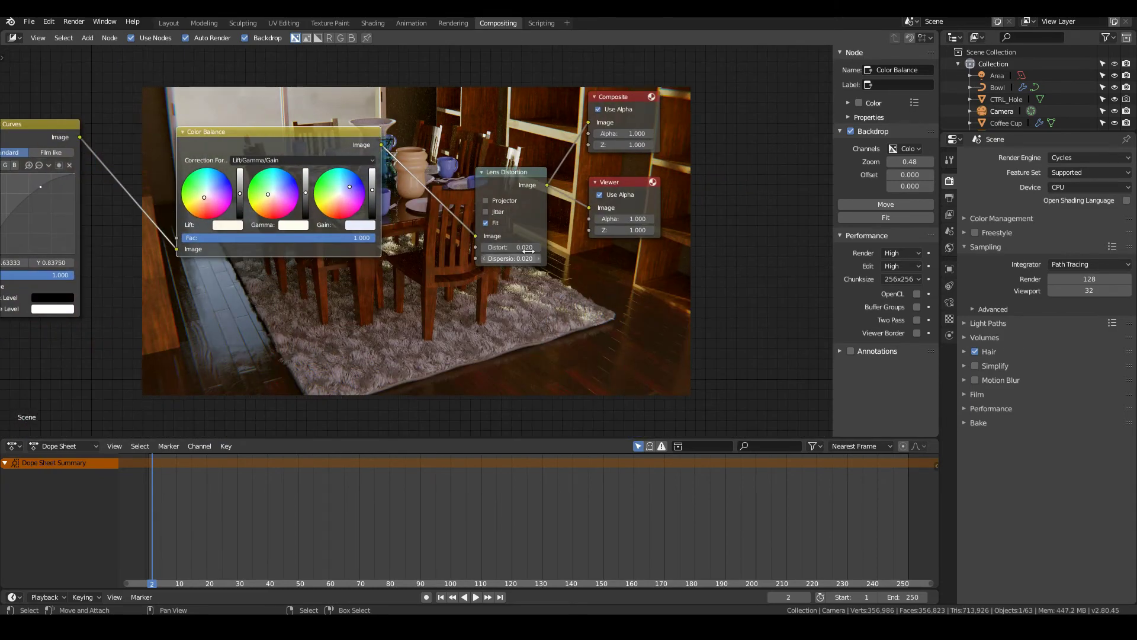
scroll(513, 261, "down", 7)
middle_click_drag(409, 301, 565, 340)
scroll(371, 296, "up", 1)
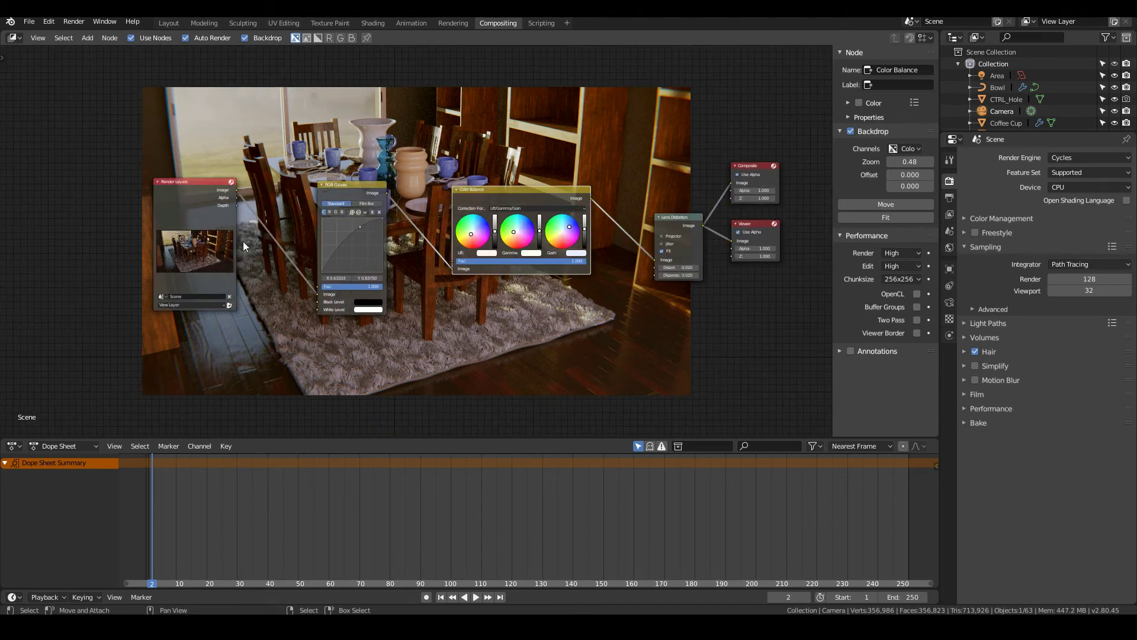
Move the Render Layers node farther from RGB Curves and insert a Despeckle node into the link between them
middle_click_drag(306, 306, 551, 286)
left_click_drag(424, 166, 216, 163)
key("shift+a")
mouse_move(406, 294)
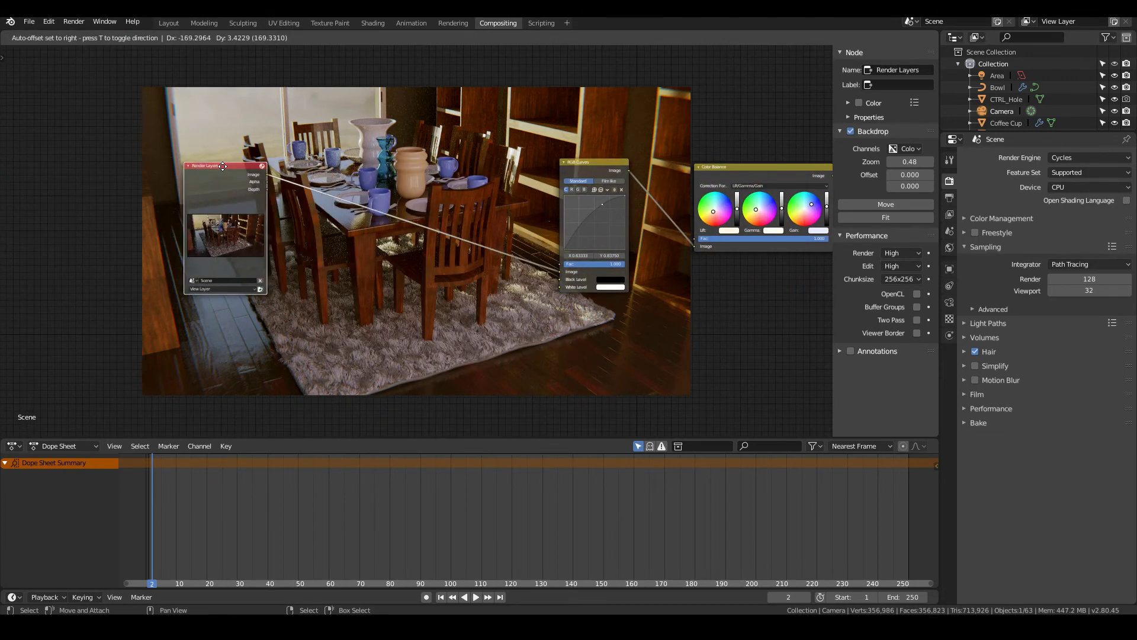
key("shift+a")
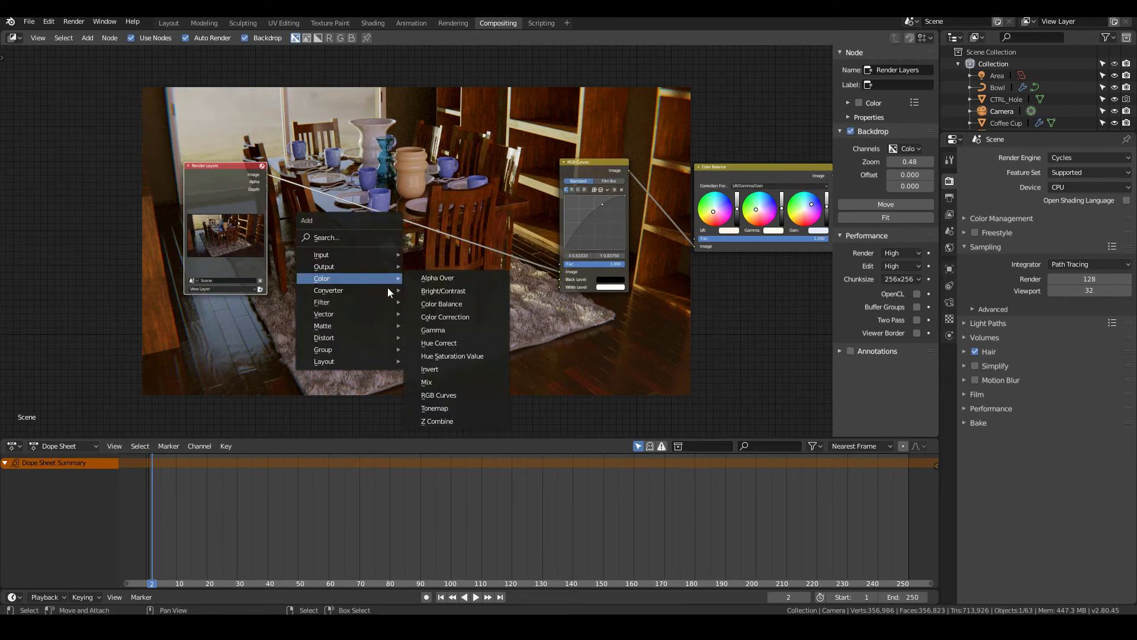
mouse_move(349, 304)
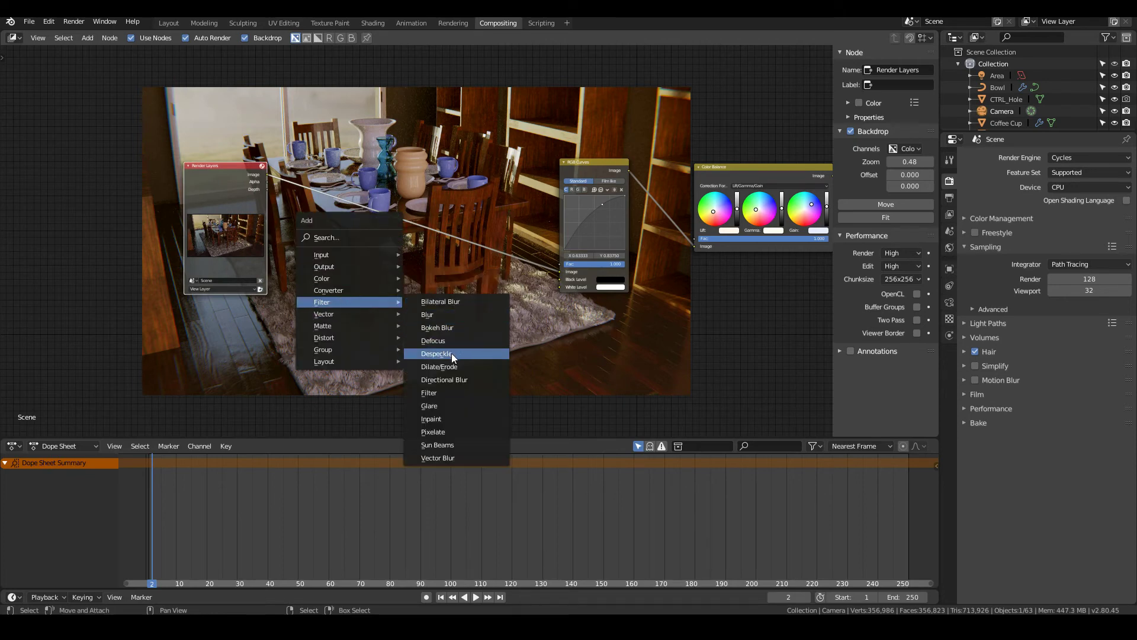
left_click(441, 354)
left_click(447, 208)
Set the Despeckle node's Neighbor value to 0.8
scroll(448, 208, "up", 5)
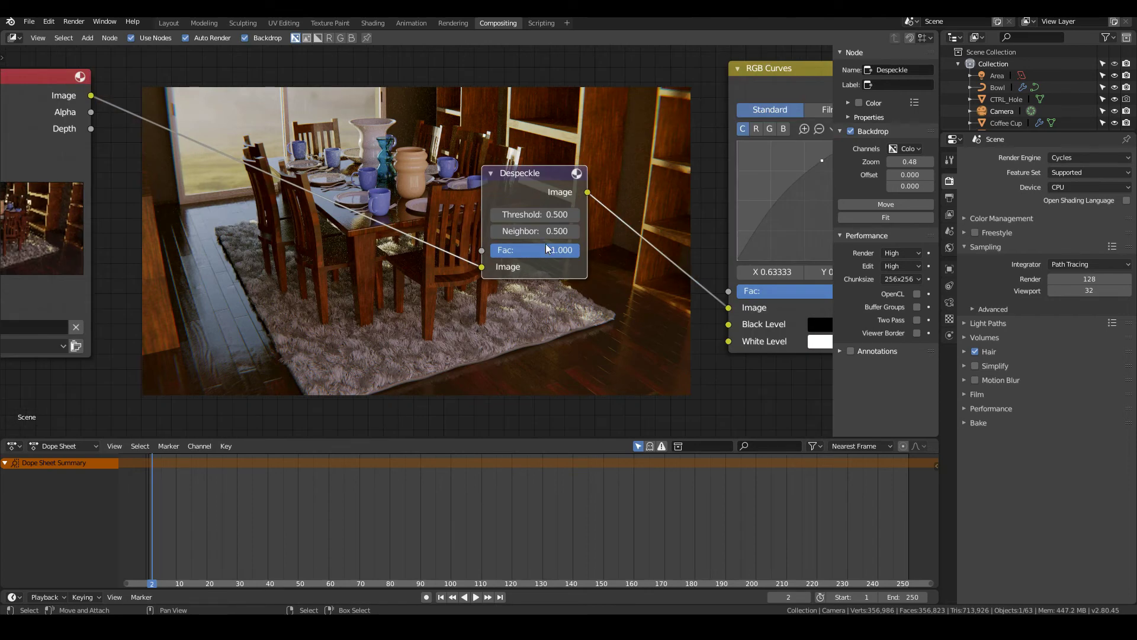
left_click(596, 229)
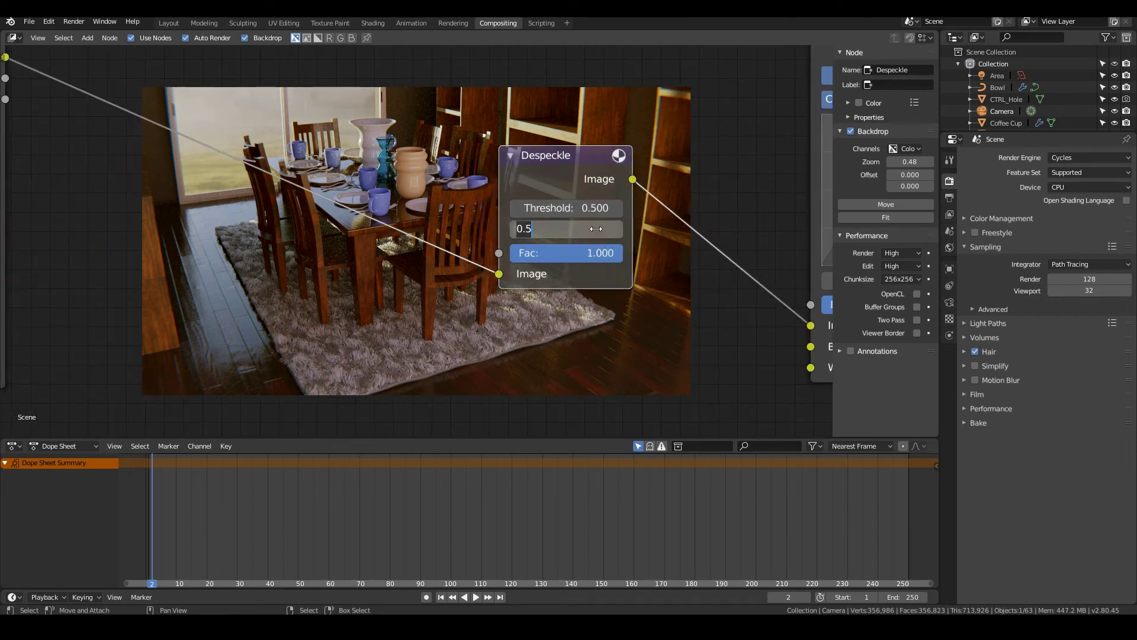
type("0.58")
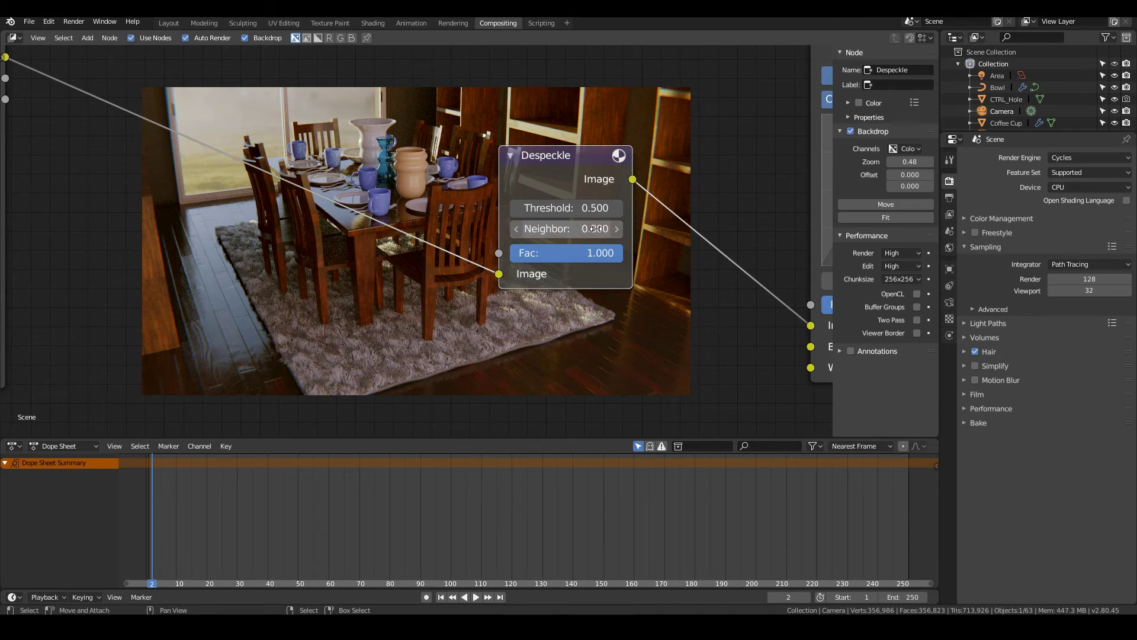
key("Return")
Insert a Glare node between the Despeckle and RGB Curves nodes
key("Home")
key("shift+a")
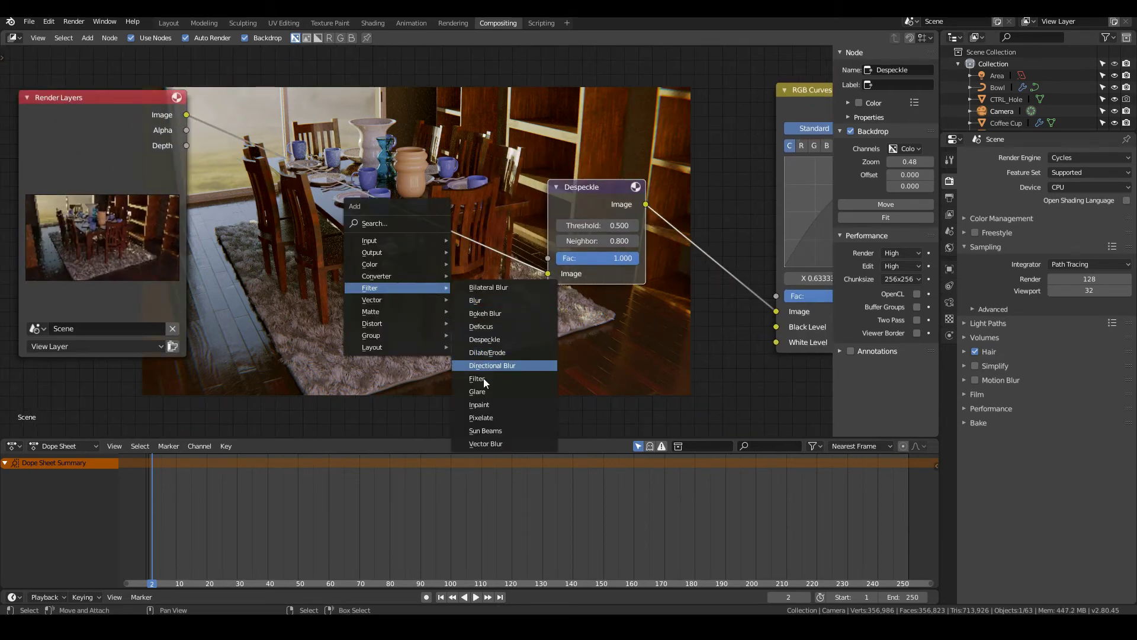
left_click(477, 391)
left_click(659, 209)
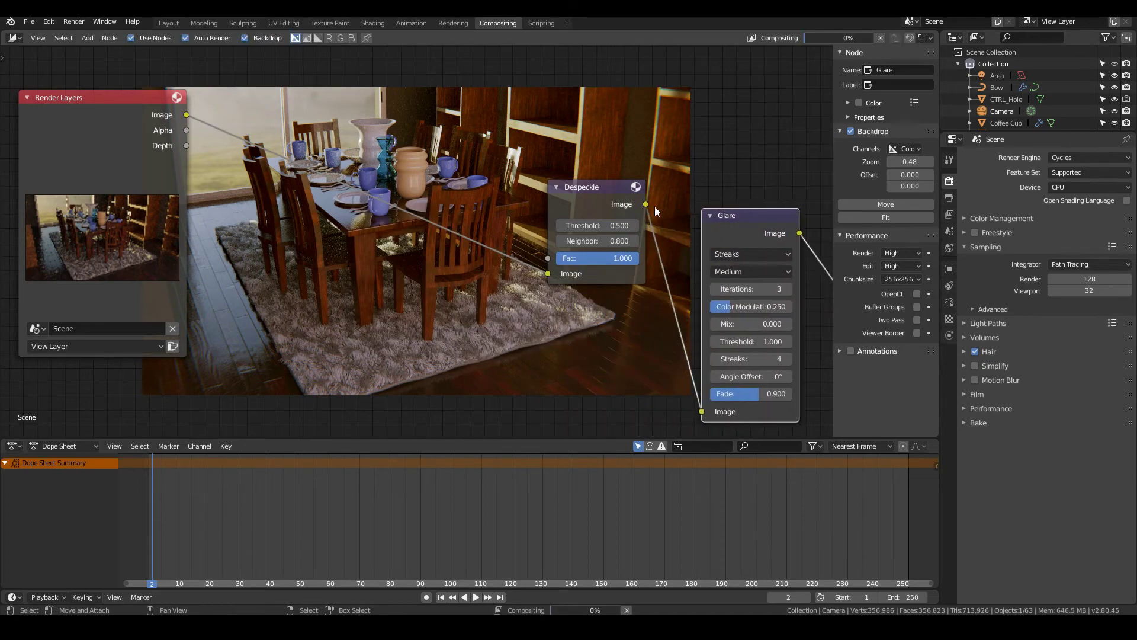
Change the Glare node's type to Fog Glow
middle_click_drag(659, 208, 426, 185)
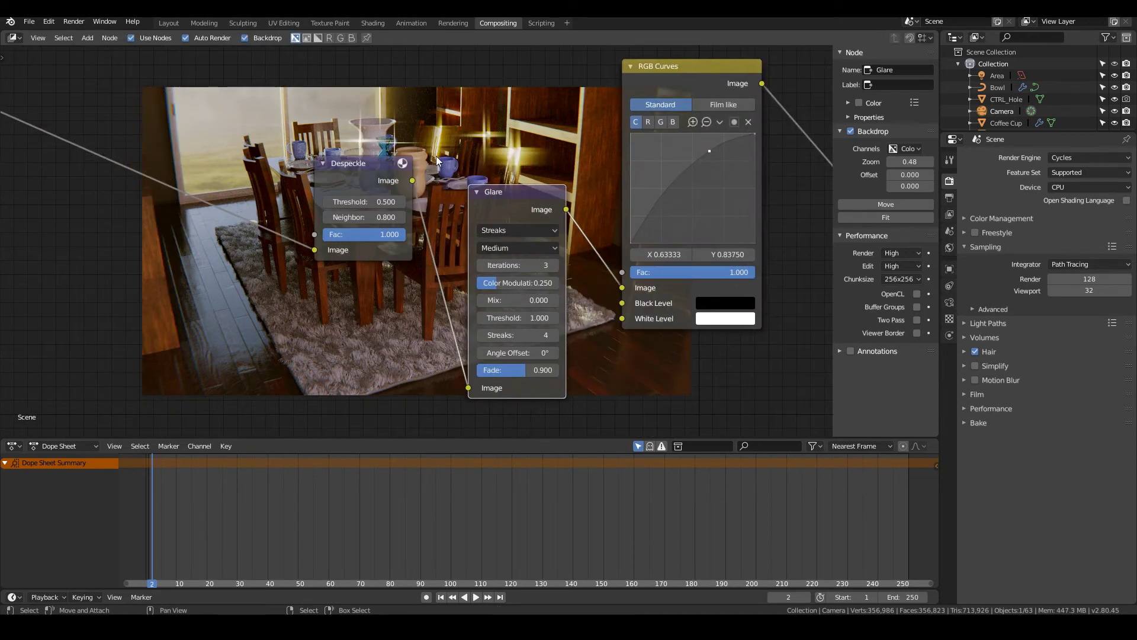
left_click(519, 230)
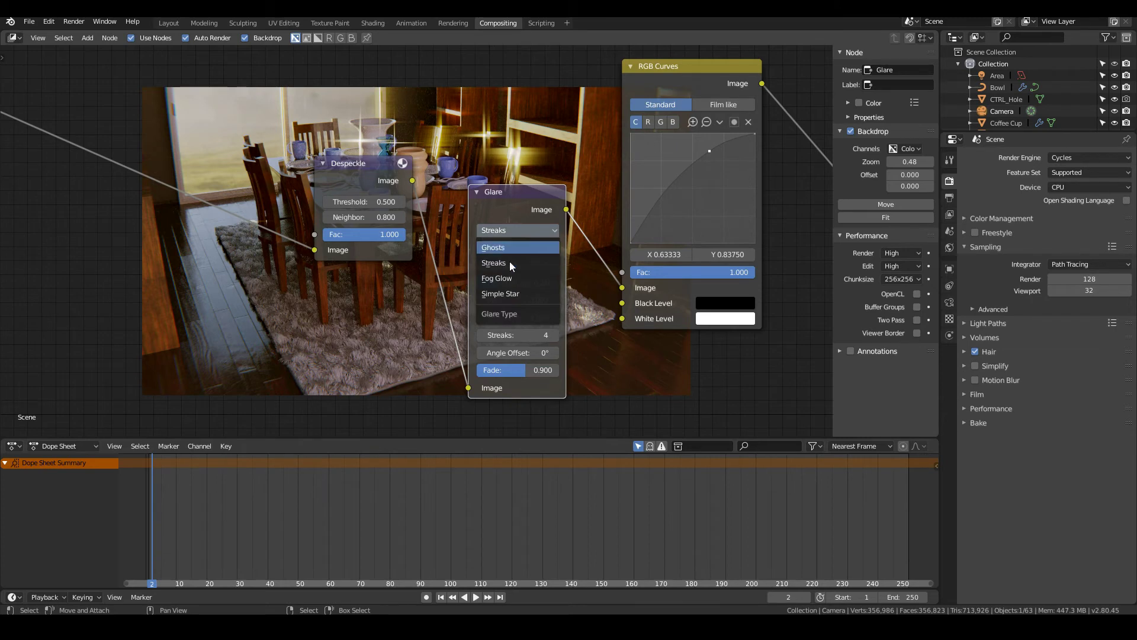
left_click(512, 278)
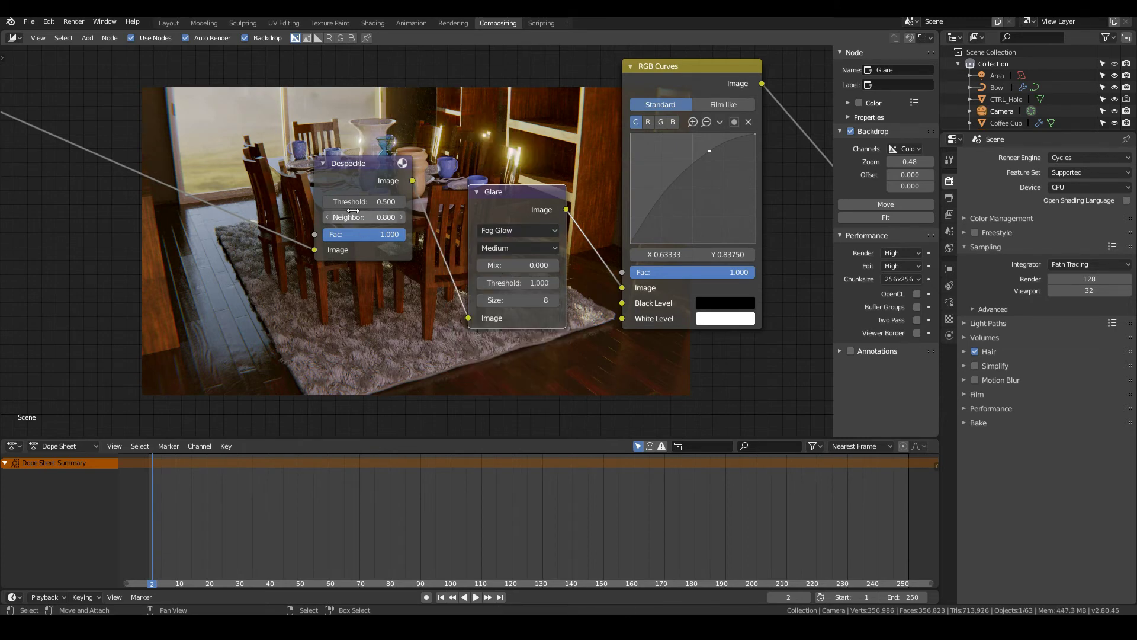
Set the Glare node's Threshold to 1.2
middle_click_drag(353, 210, 303, 261)
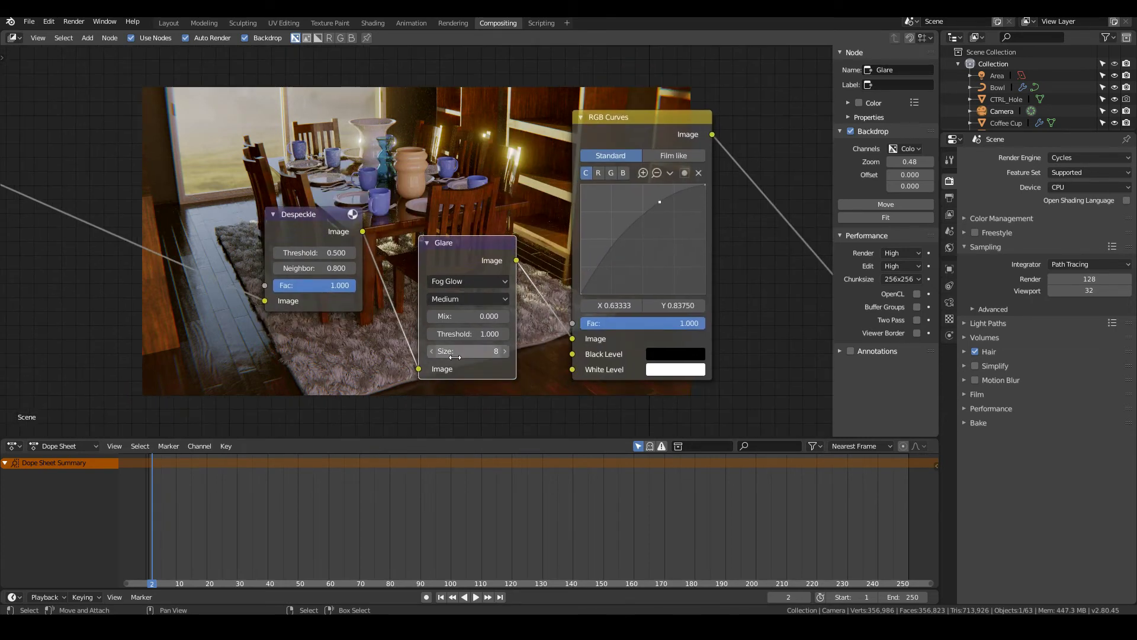
left_click(480, 334)
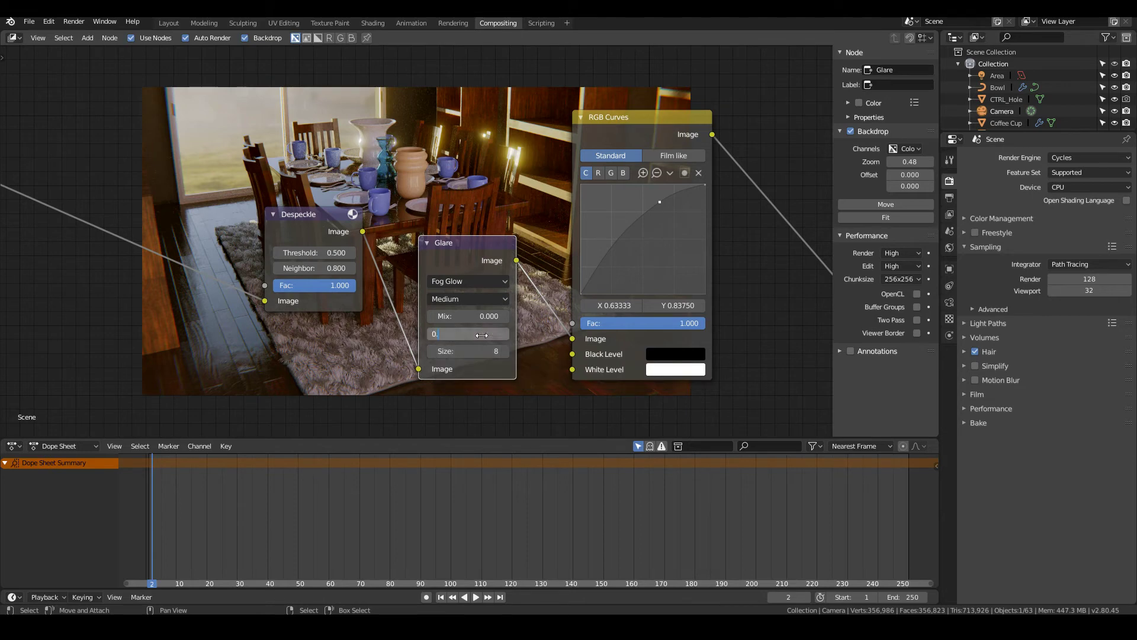
key("Return")
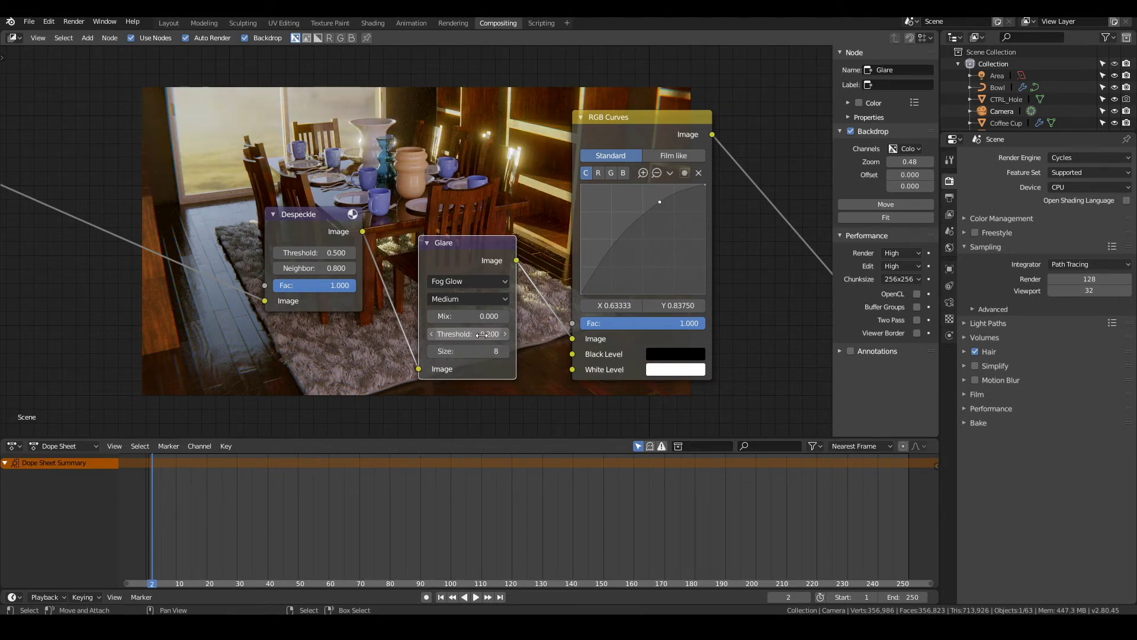
left_click(482, 334)
type("0.9")
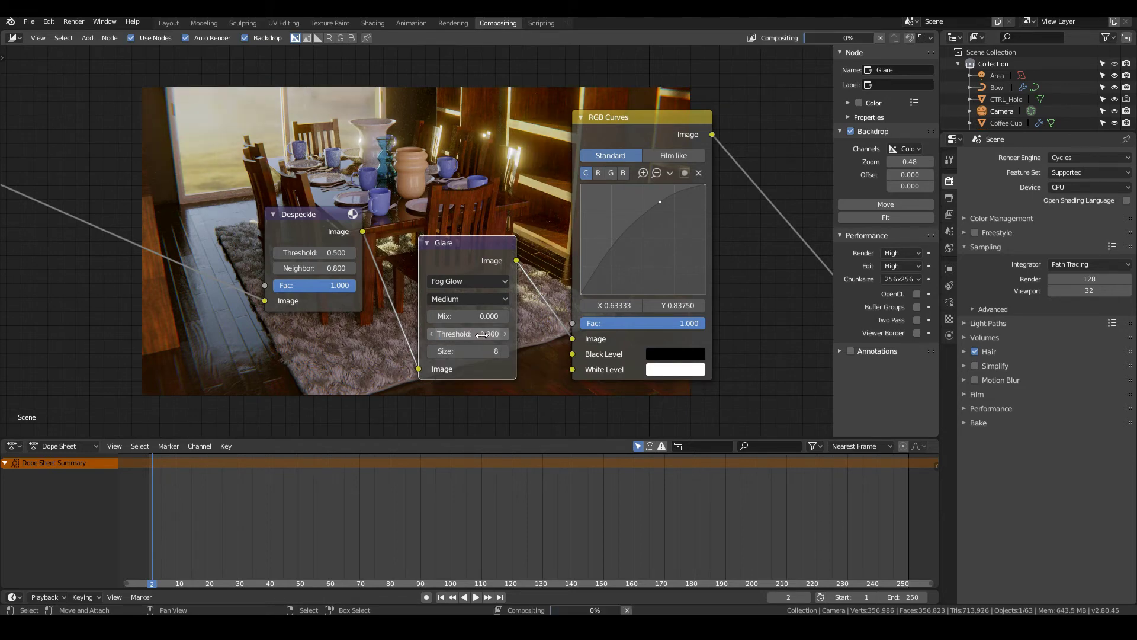
key("BackSpace")
key("BackSpace")
key("BackSpace")
type("1.2")
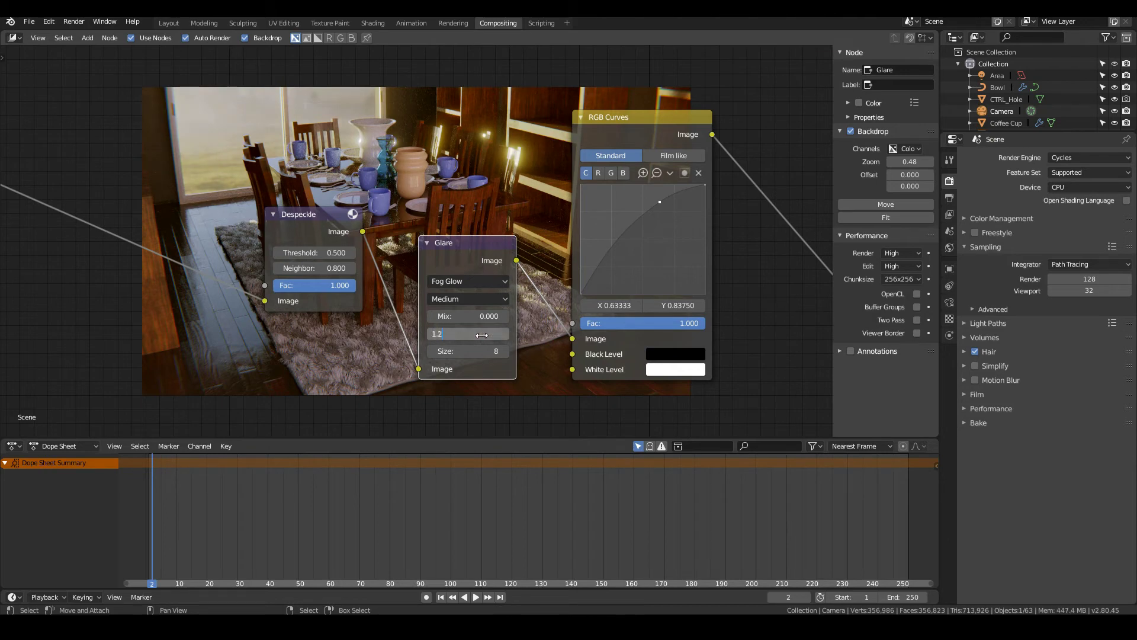
key("Return")
Examine the fog glow on the dining room composite in the backdrop and in the enlarged Viewer Node image
middle_click_drag(312, 365, 529, 145)
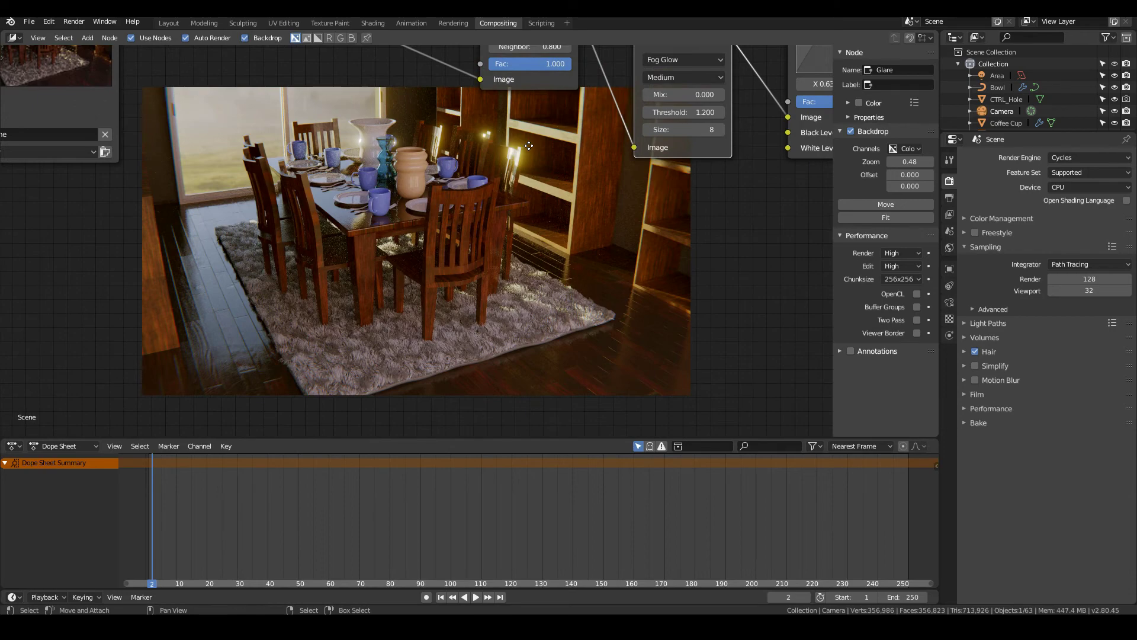
scroll(529, 145, "down", 5)
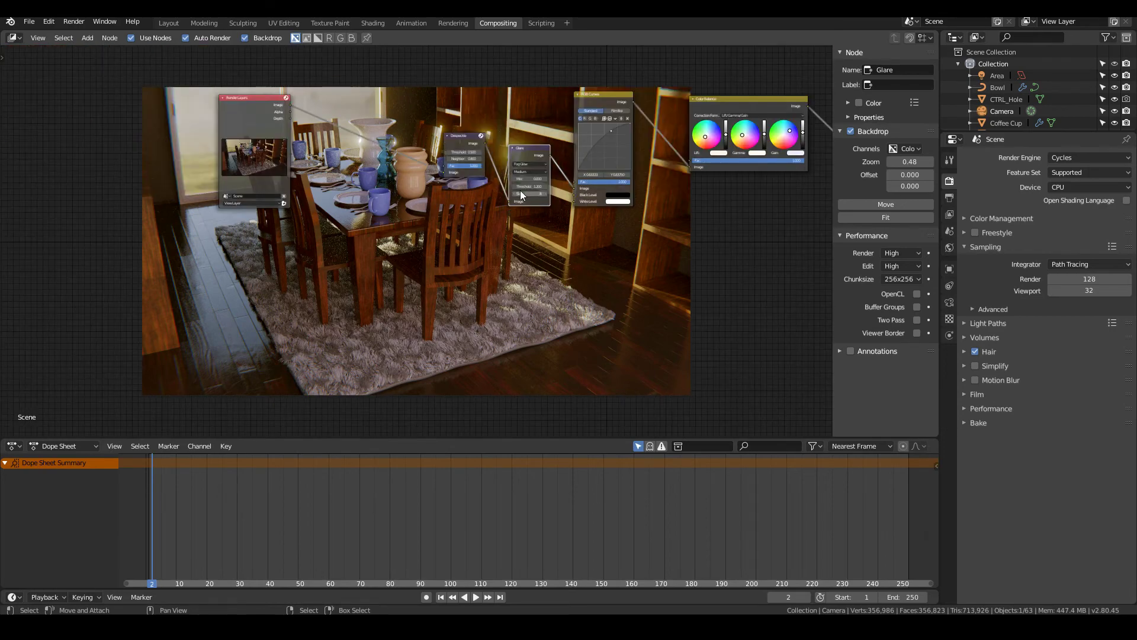
middle_click_drag(530, 166, 300, 408)
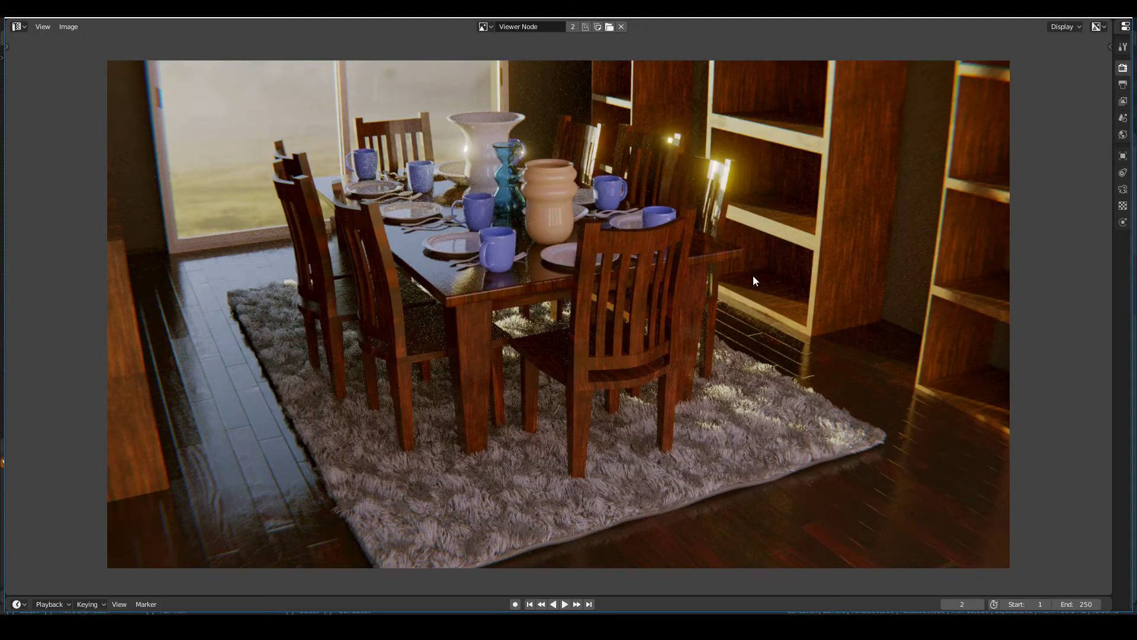
scroll(743, 272, "up", 1)
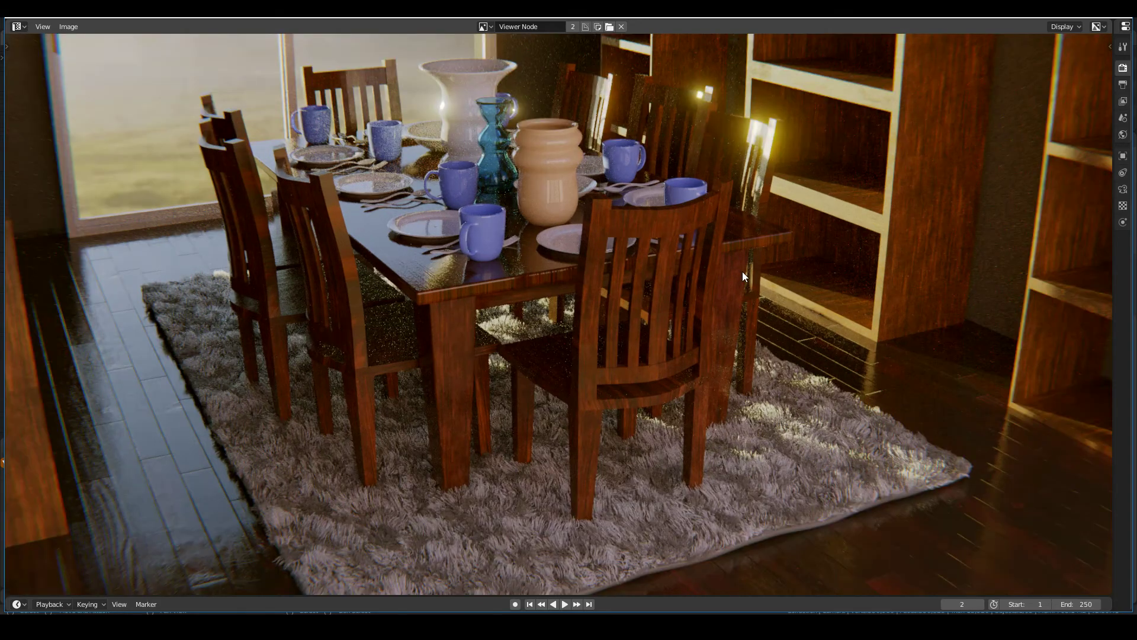
scroll(743, 272, "down", 1)
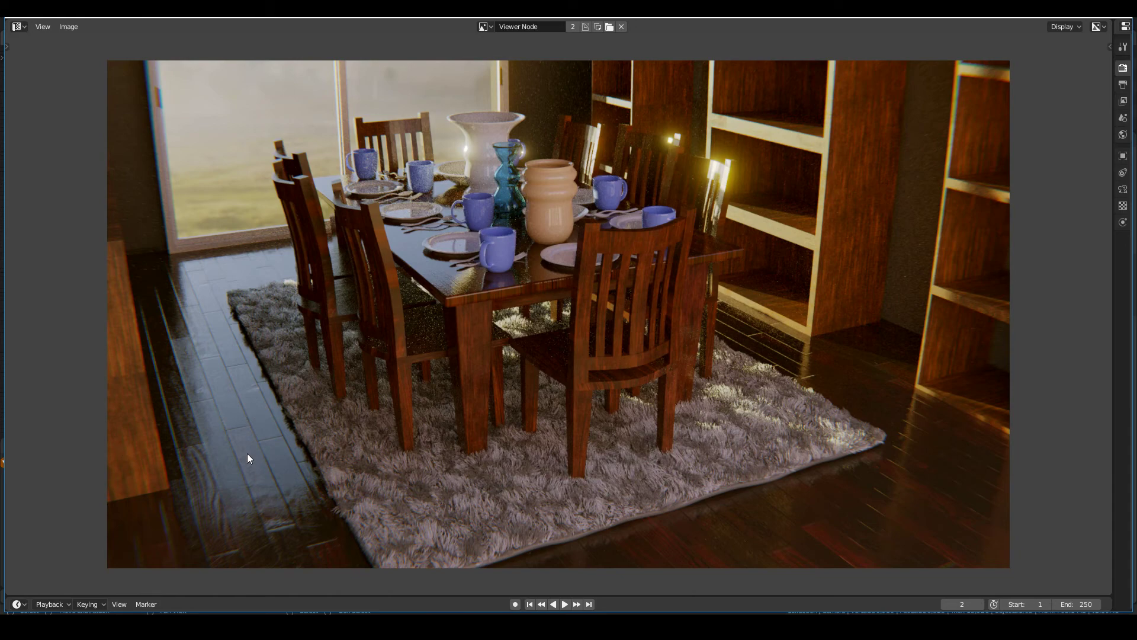
scroll(558, 314, "down", 1)
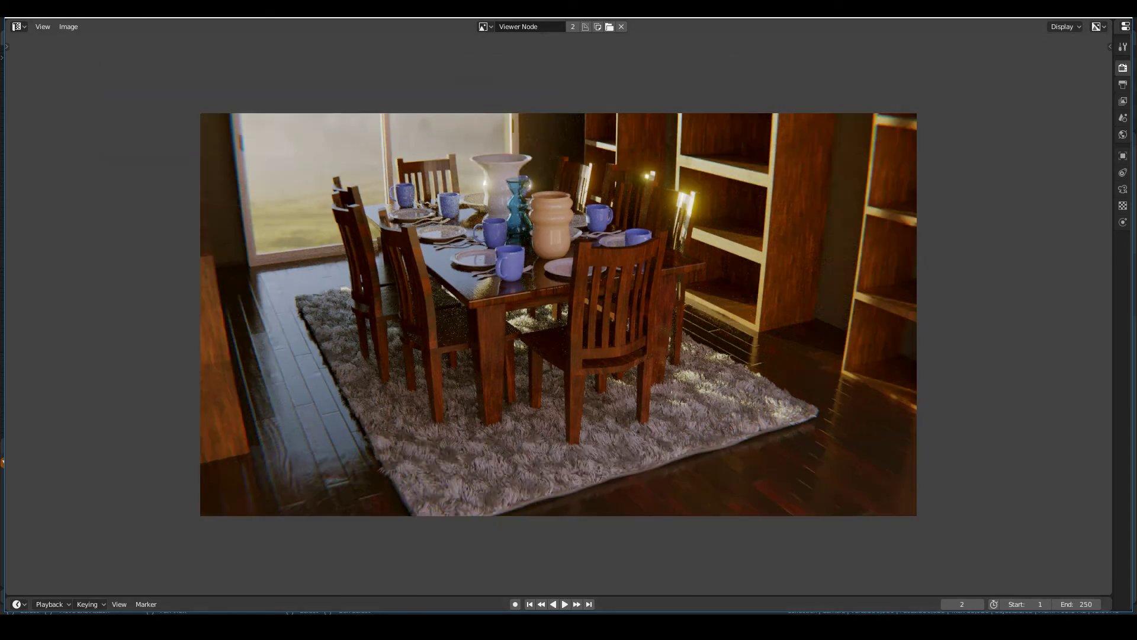
scroll(558, 314, "up", 2)
scroll(558, 314, "down", 1)
scroll(559, 313, "down", 1)
scroll(558, 314, "up", 2)
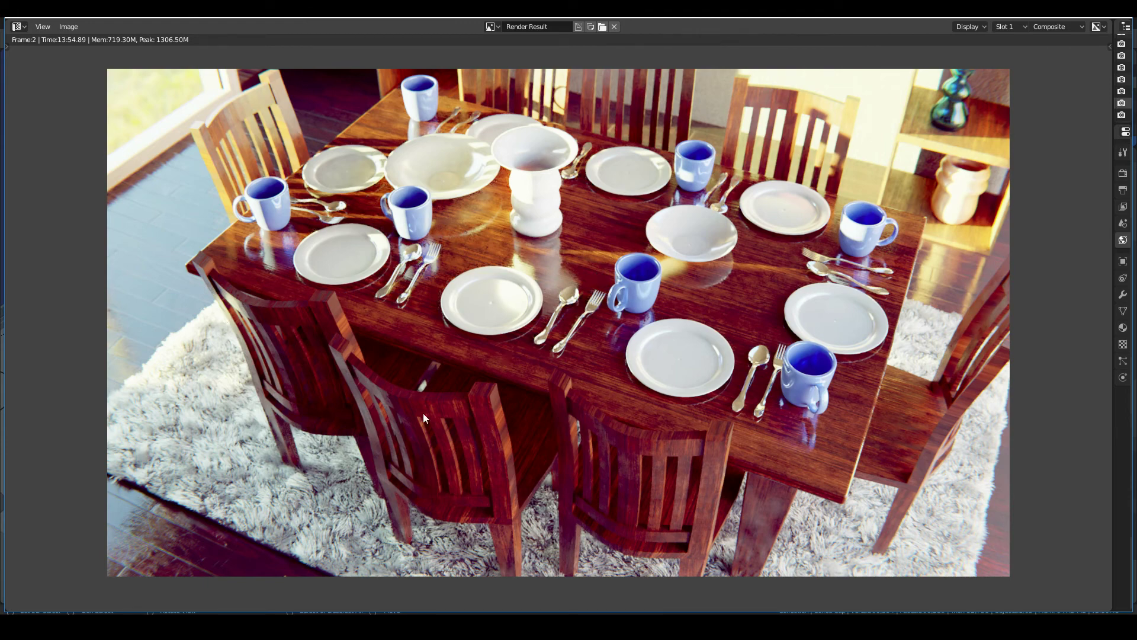
Switch to the scene window of the table close-up and review its Color Management settings in the render properties
mouse_move(509, 628)
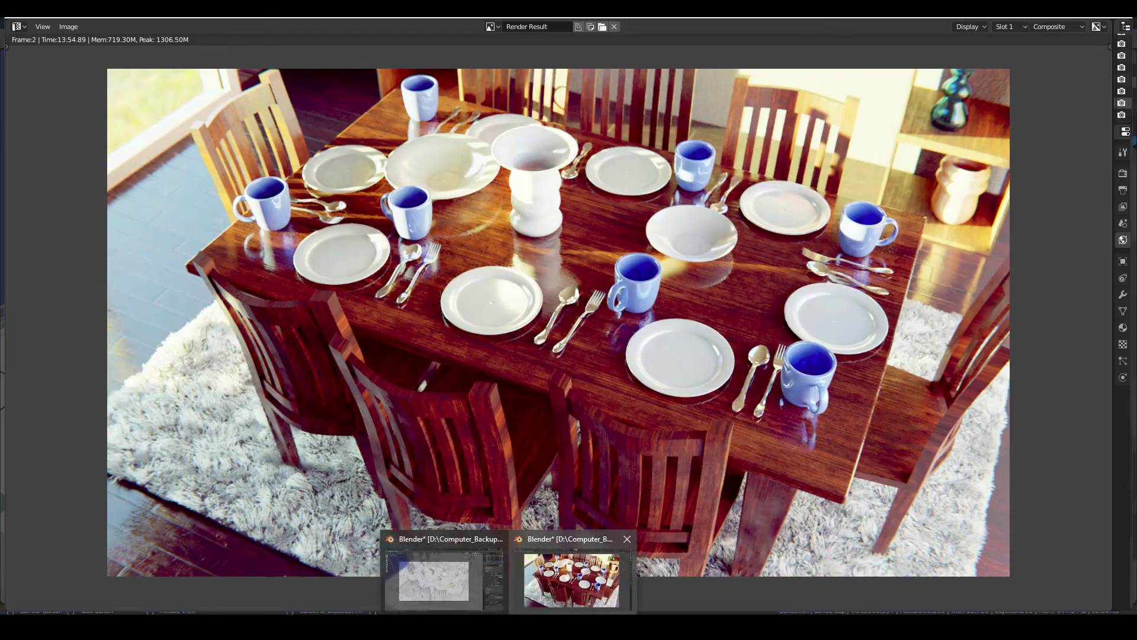
left_click(462, 578)
left_click(949, 196)
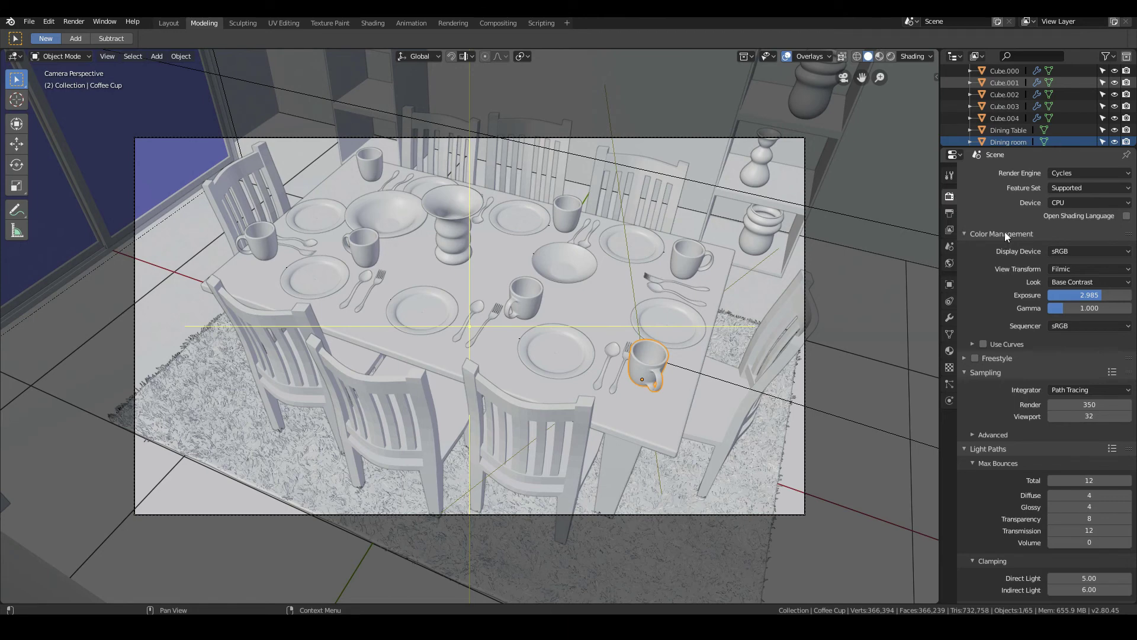
left_click(985, 235)
left_click(975, 233)
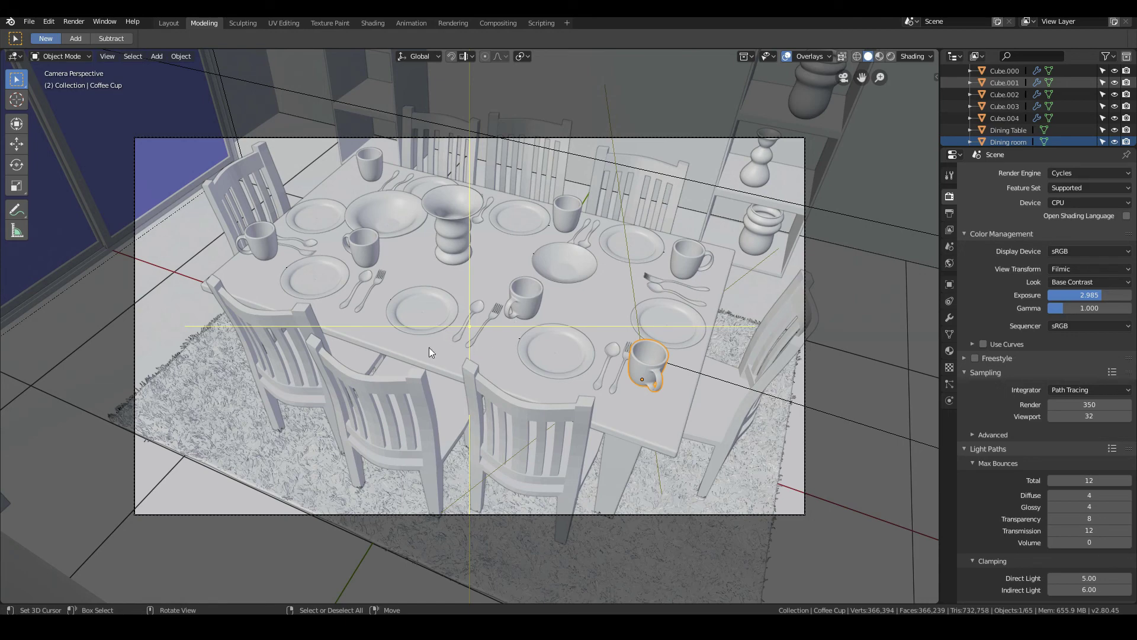
left_click(1054, 268)
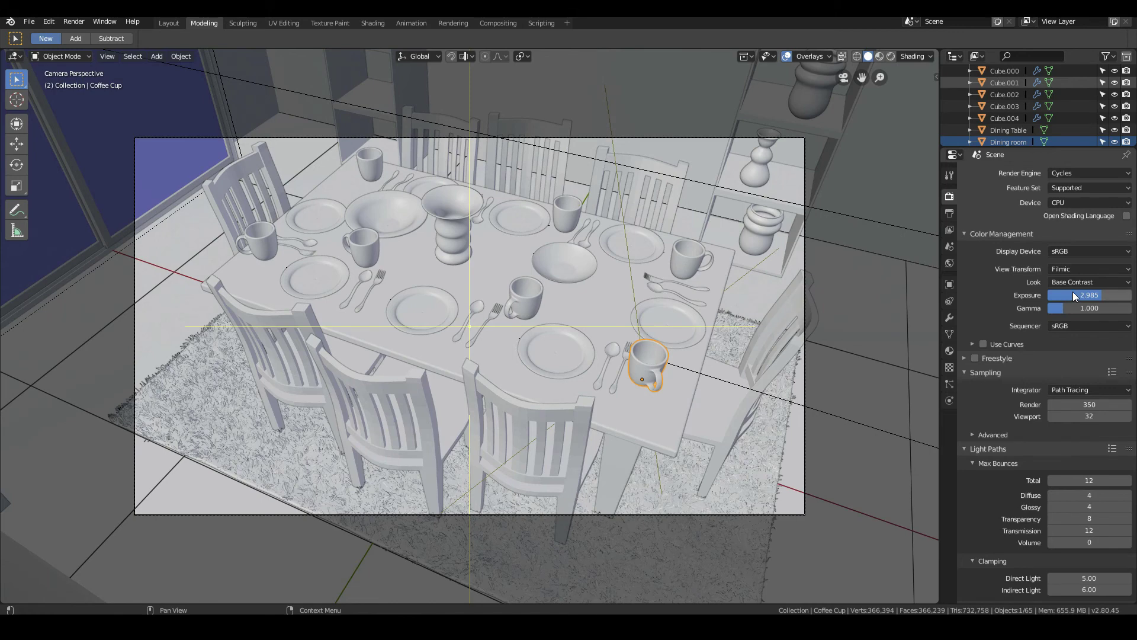
Compare the camera view with the finished render of the set table, and return to the scene window
scroll(668, 289, "up", 2)
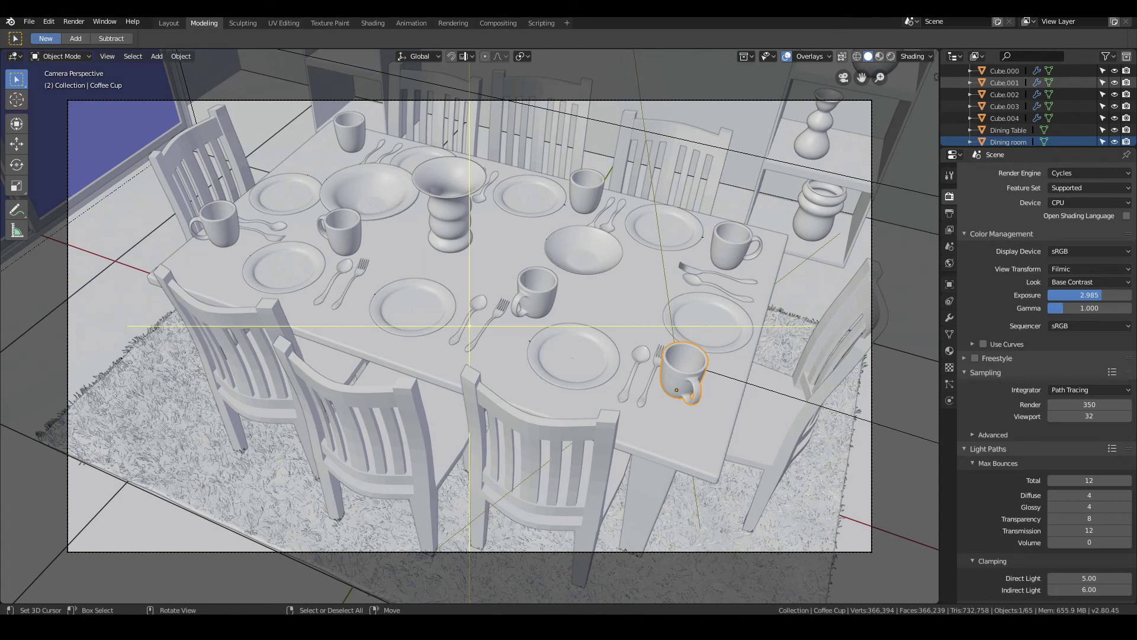
mouse_move(509, 626)
left_click(545, 594)
mouse_move(536, 625)
left_click(542, 593)
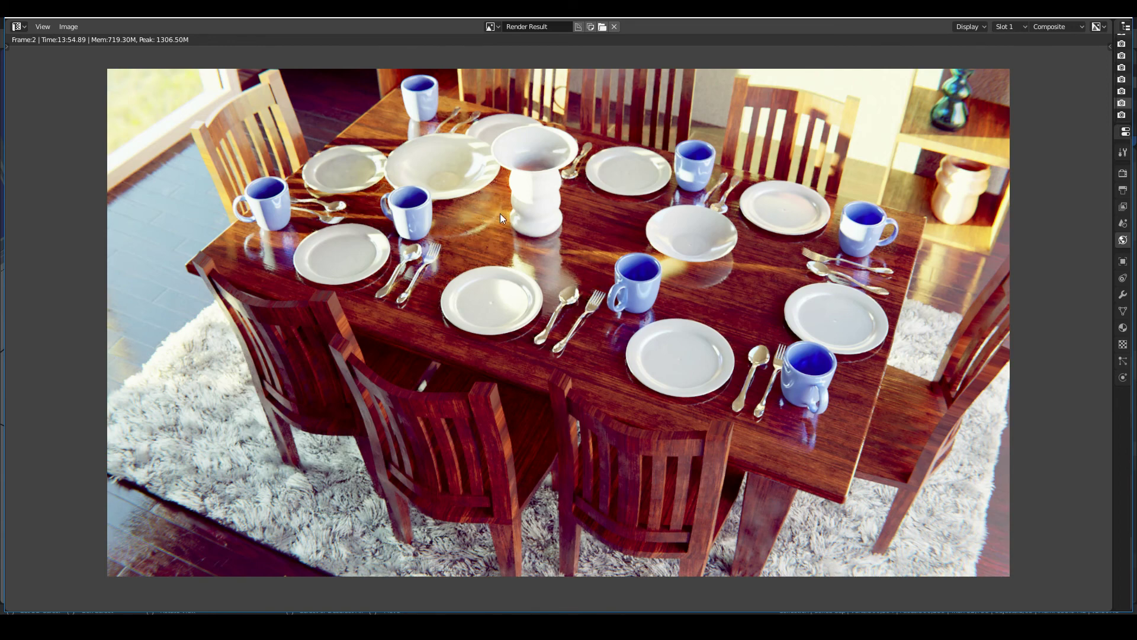
key("Escape")
Review the Sampling, Light Paths, Clamping, Caustics and Film settings in the render properties
scroll(755, 272, "down", 2)
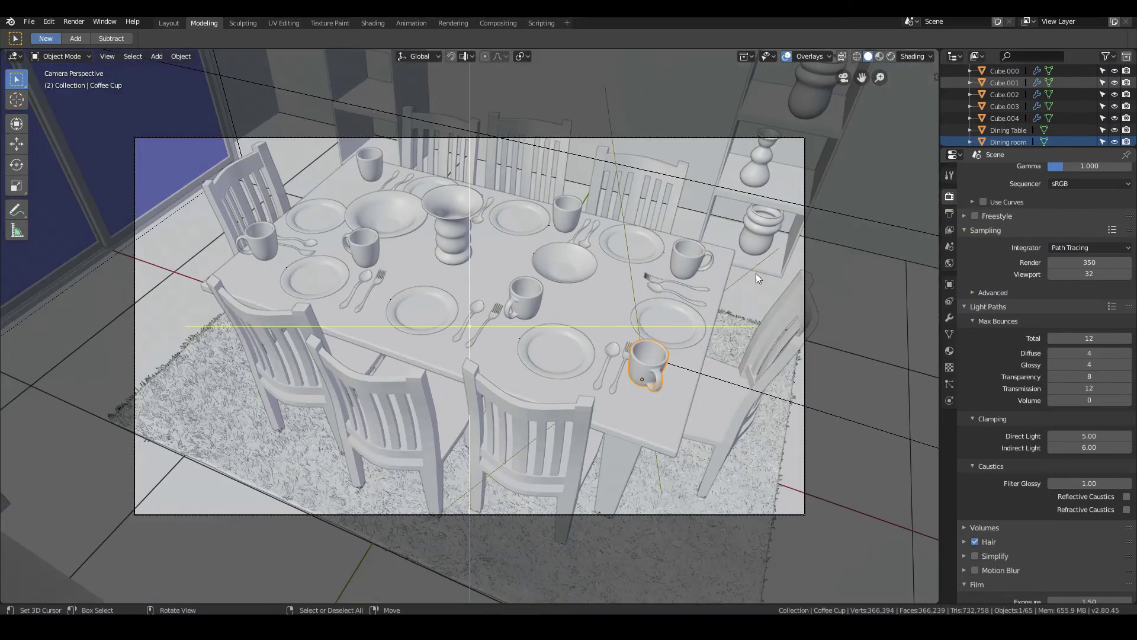
scroll(1053, 325, "up", 6)
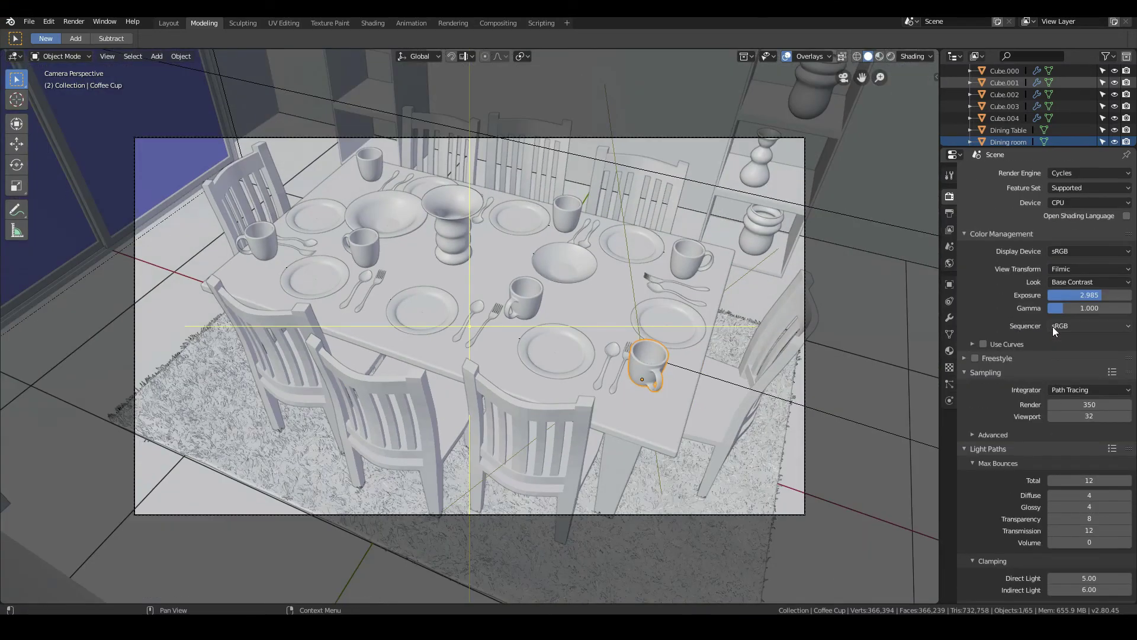
scroll(1050, 323, "down", 8)
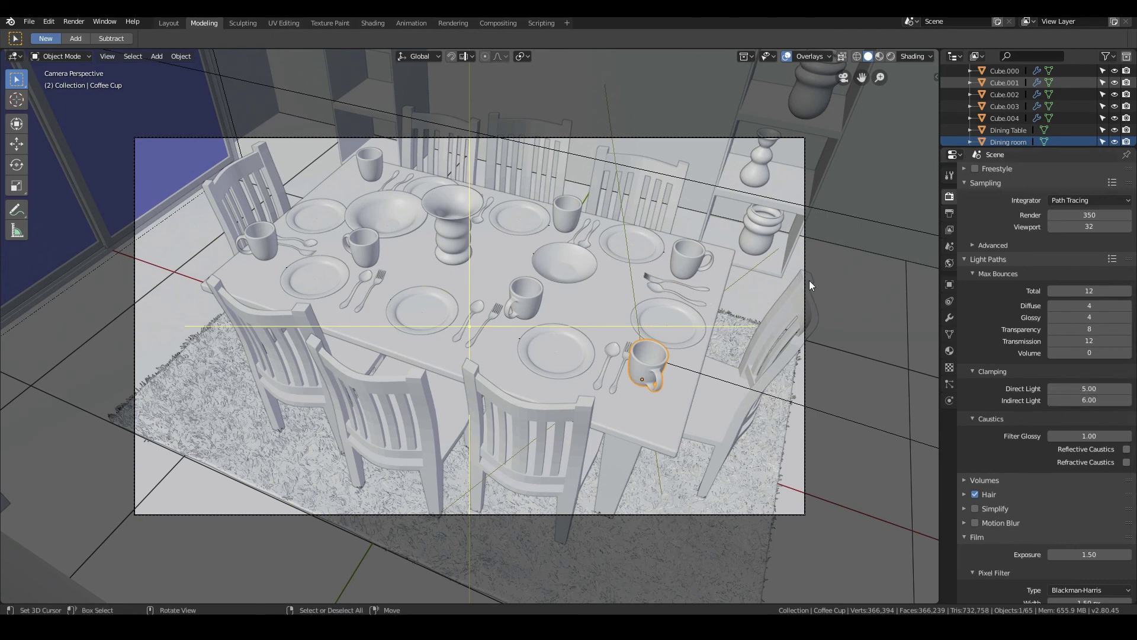
Review the world's HDR background, strength and surface sampling settings
left_click(949, 263)
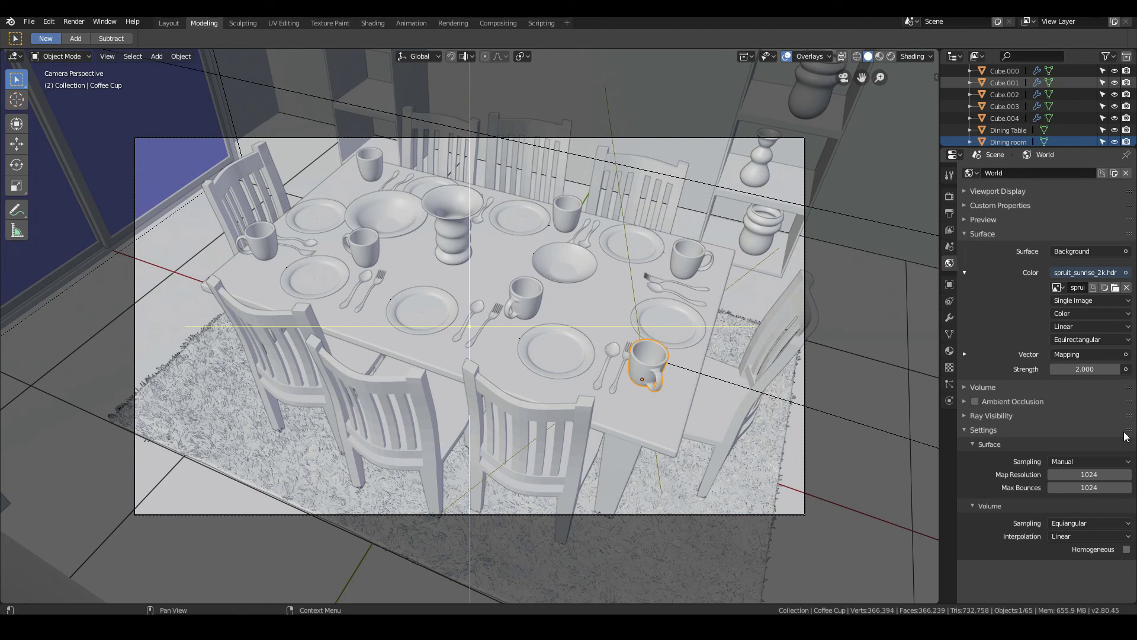
left_click(988, 431)
left_click(980, 431)
left_click(1078, 462)
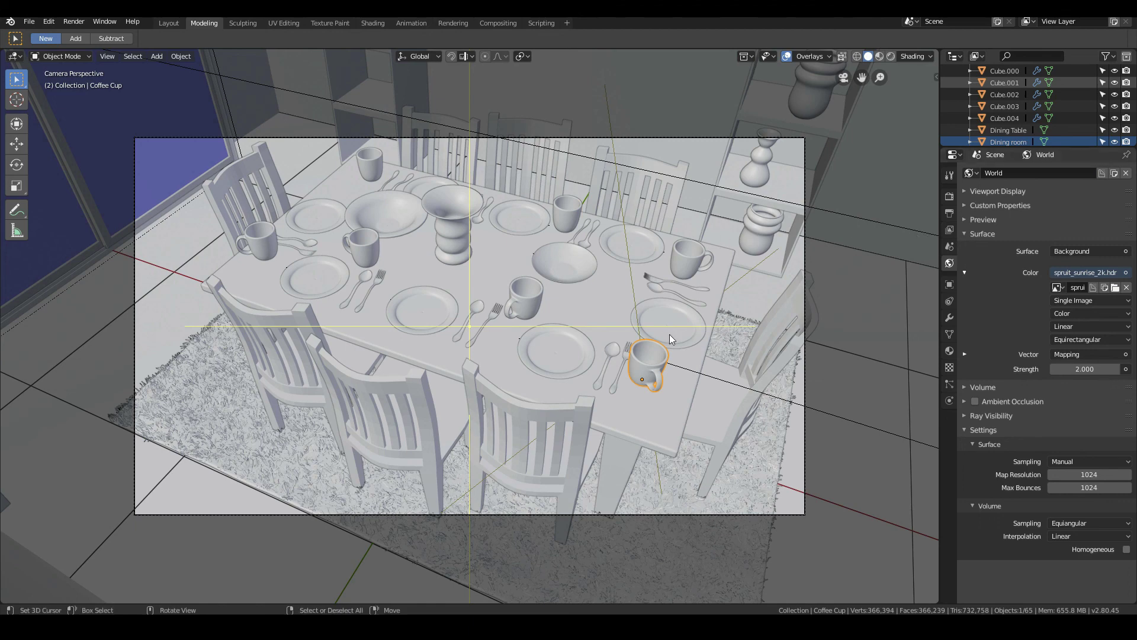
Check the view layer's Denoising settings, switching Denoising off and on again
left_click(951, 230)
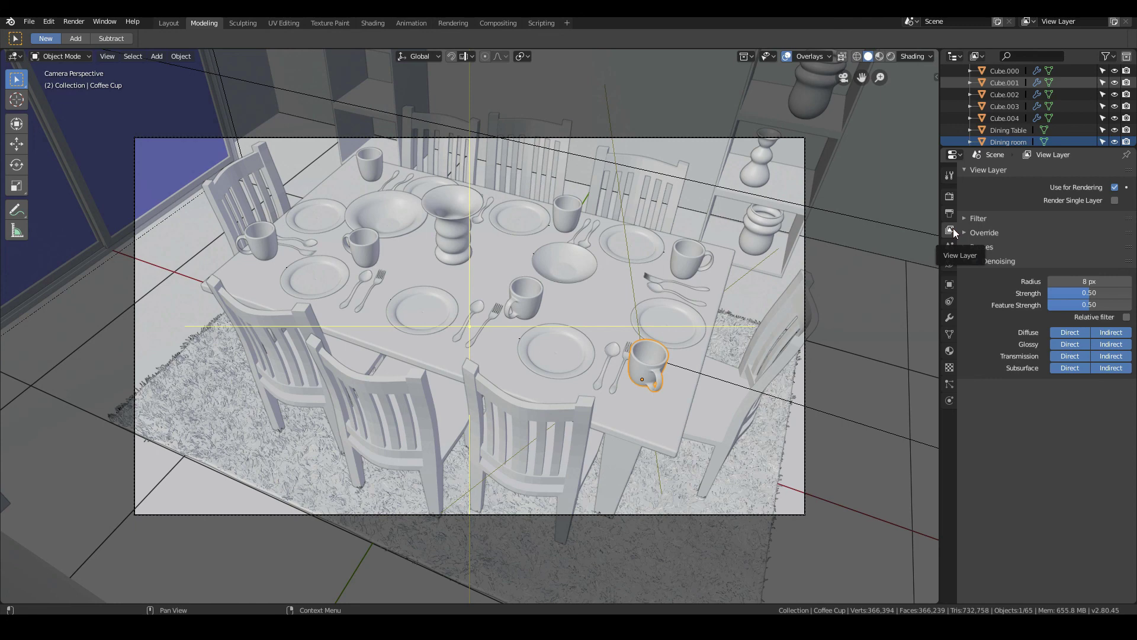
left_click(976, 261)
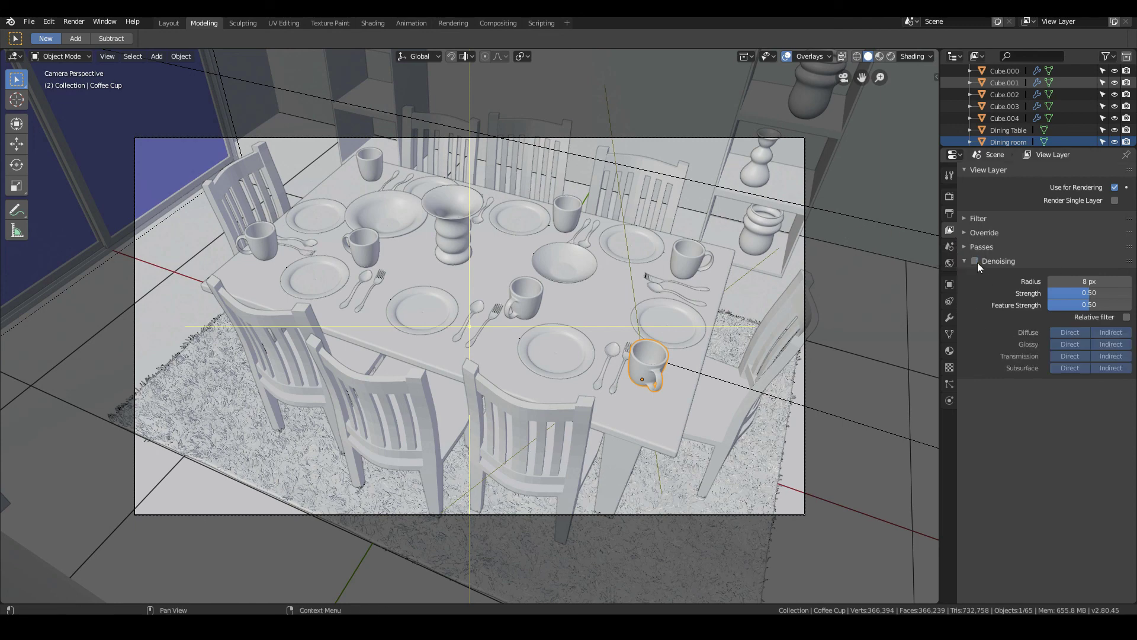
left_click(976, 261)
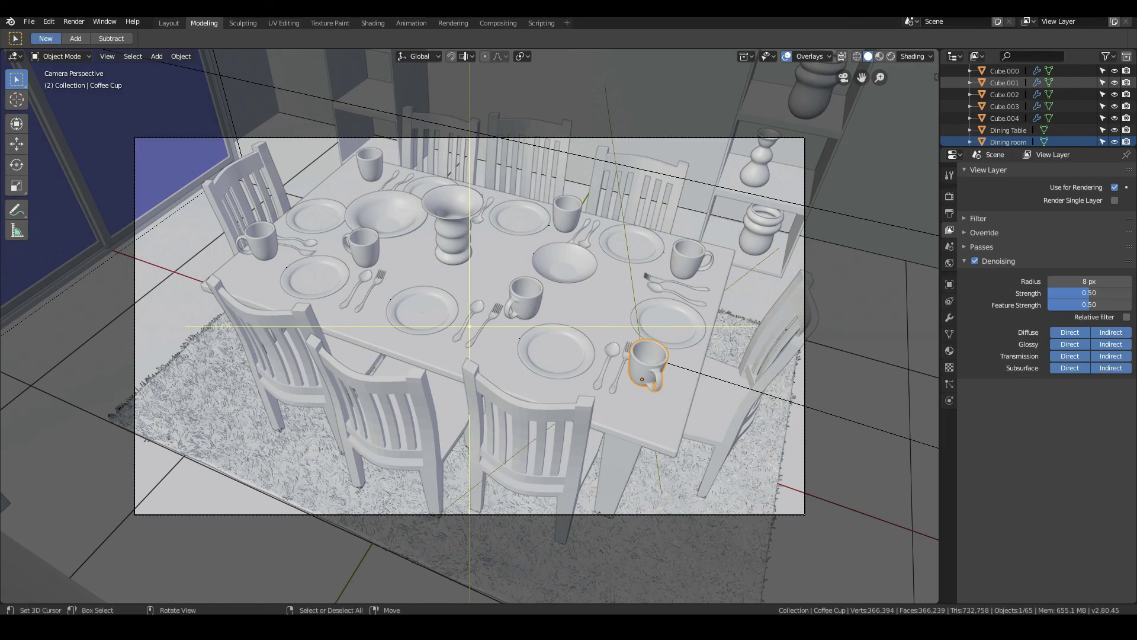
Bring up the Render Result image of the set dining table
mouse_move(521, 628)
left_click(558, 583)
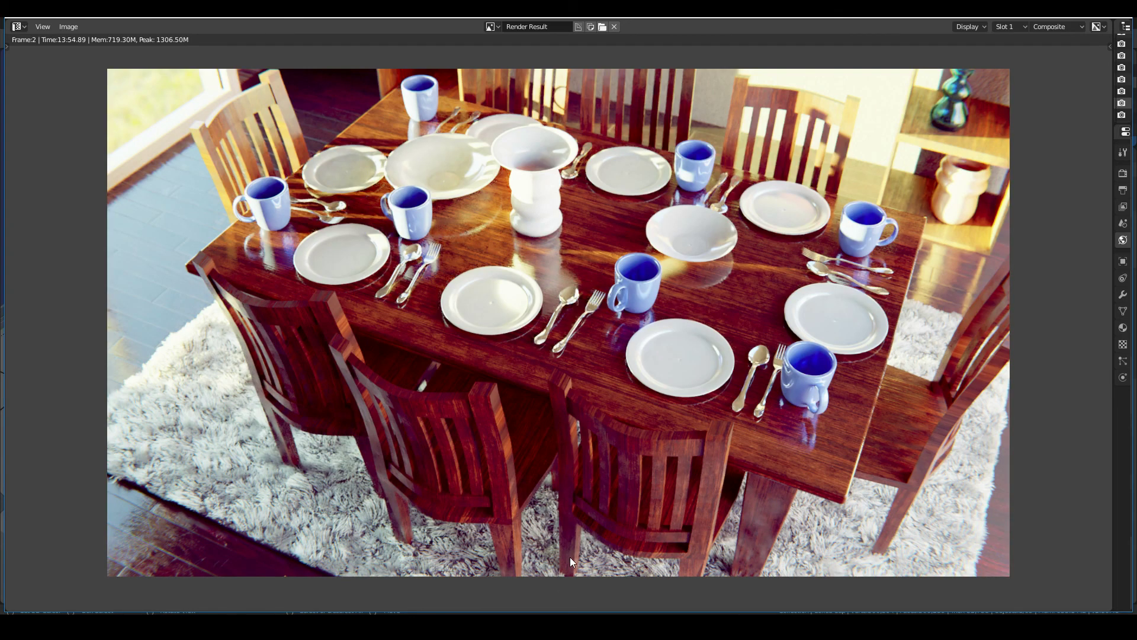